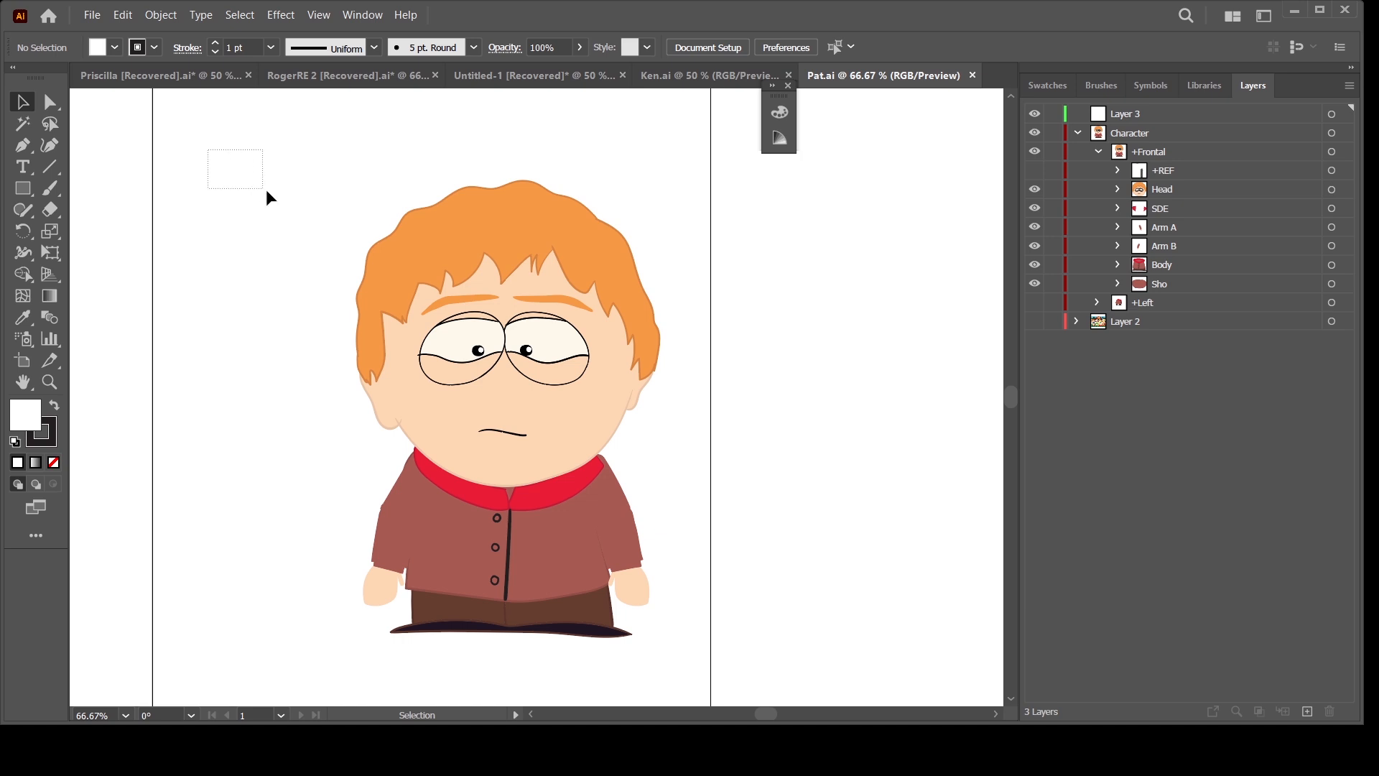
pyautogui.moveTo(266, 191); pyautogui.dragTo(270, 230)
pyautogui.moveTo(259, 135); pyautogui.dragTo(707, 668)
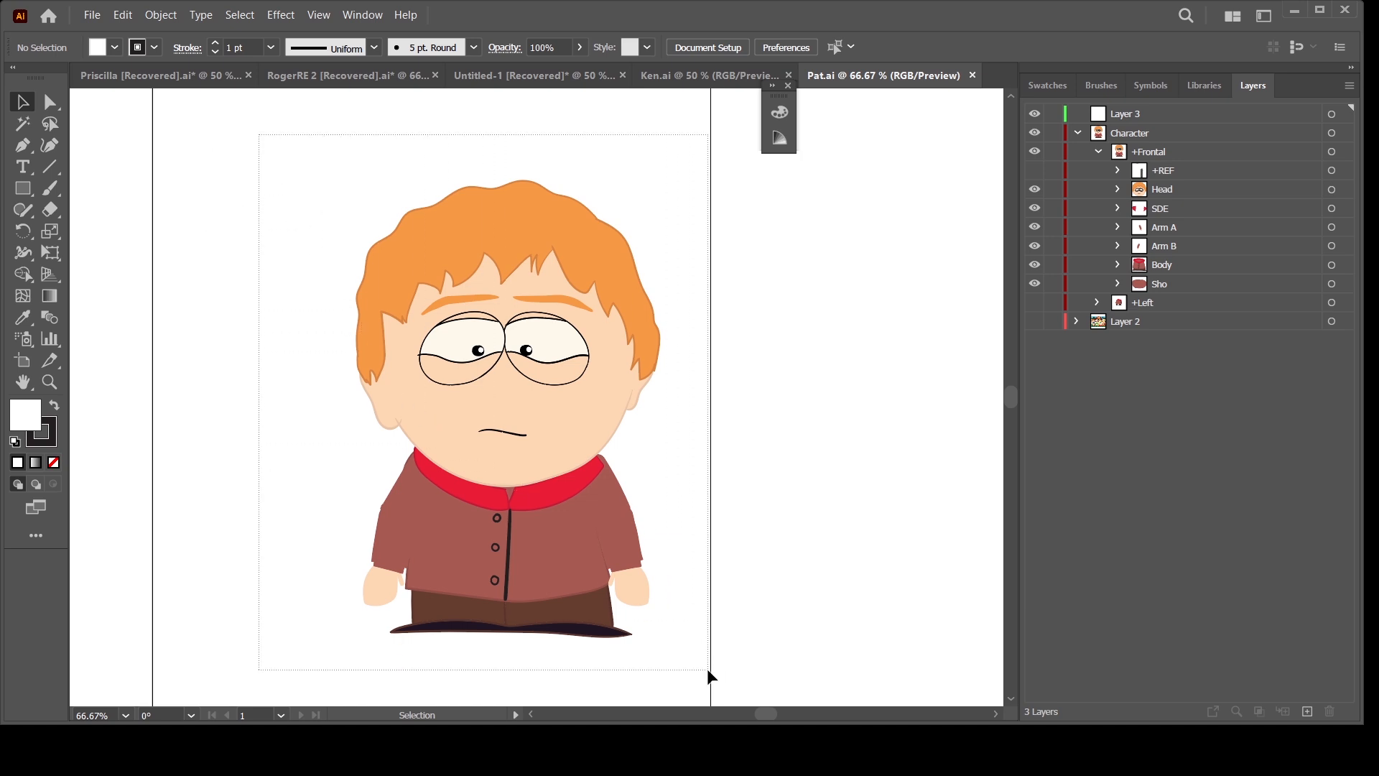
pyautogui.click(227, 146)
pyautogui.moveTo(222, 140); pyautogui.dragTo(707, 666)
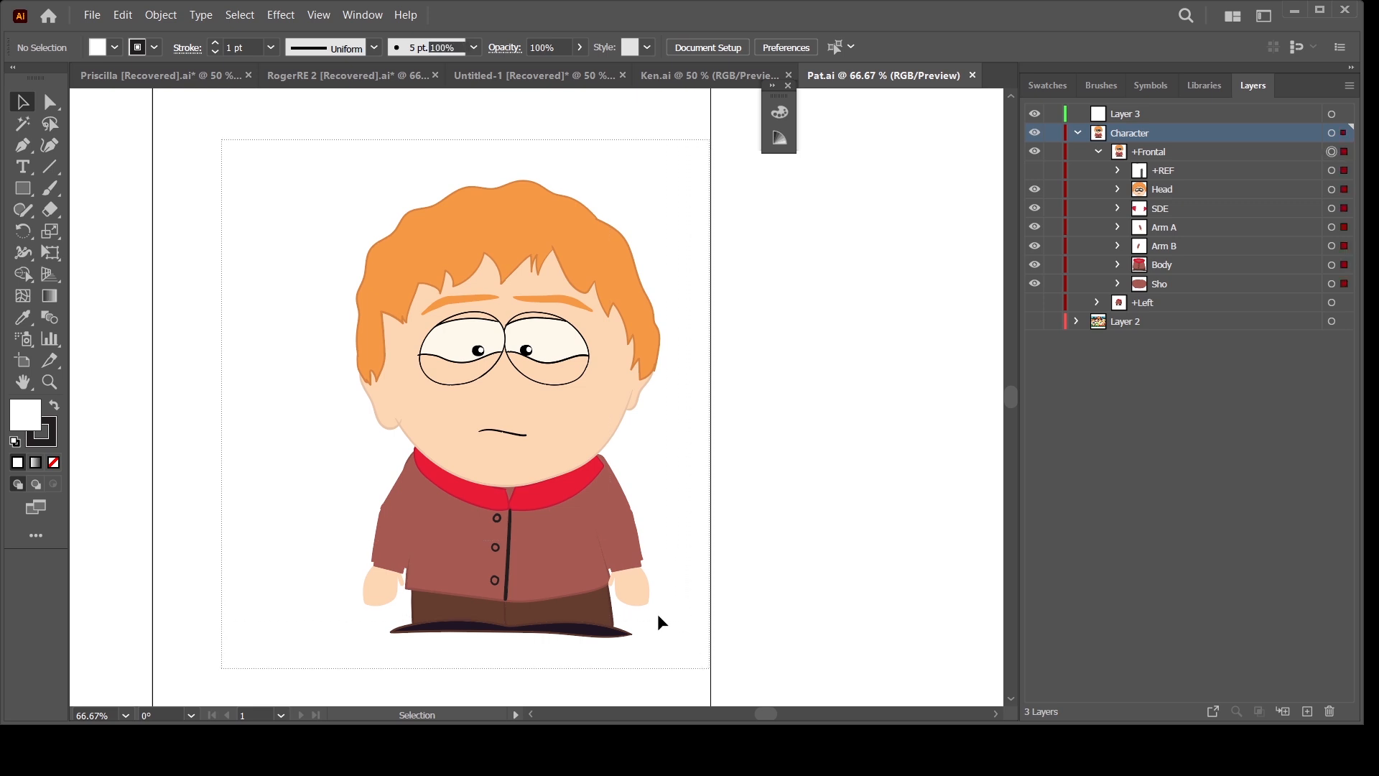
pyautogui.click(210, 147)
pyautogui.moveTo(197, 138); pyautogui.dragTo(753, 646)
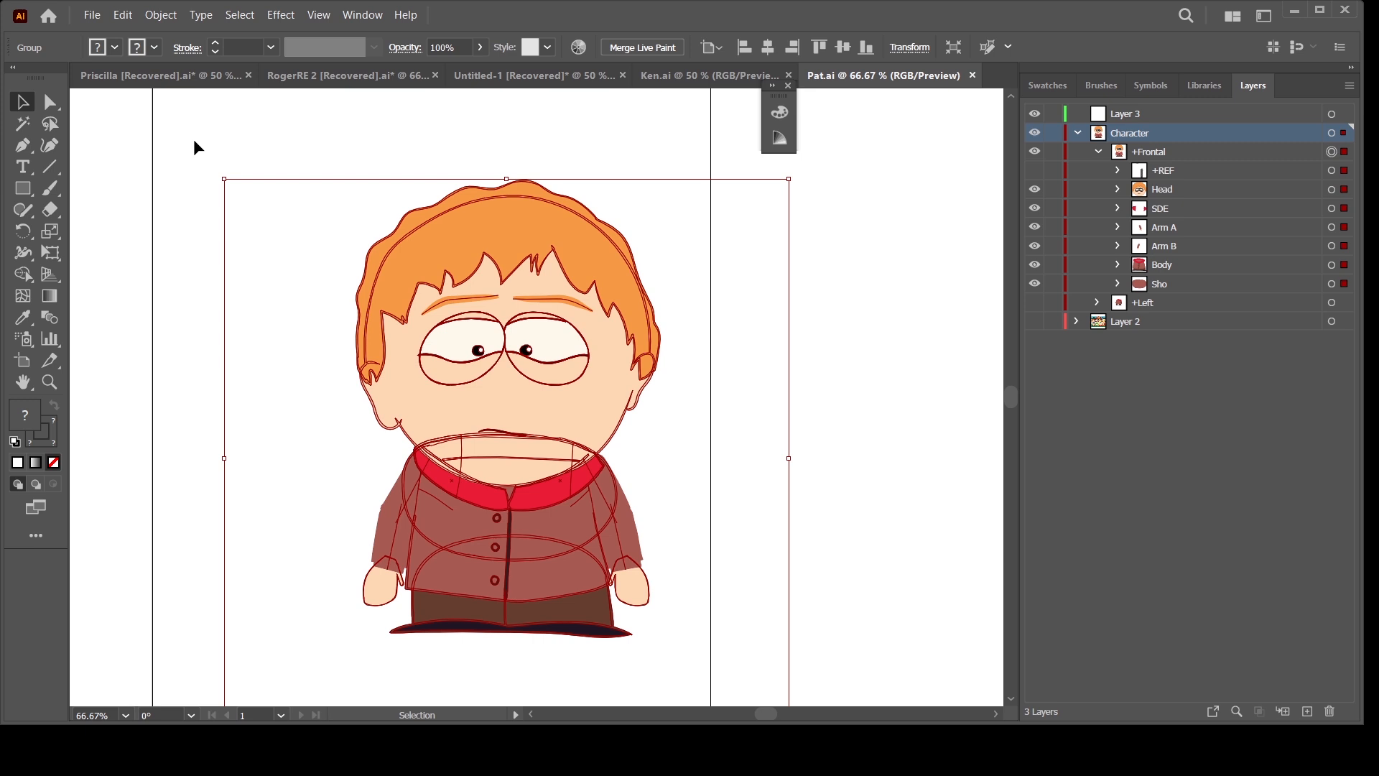
pyautogui.moveTo(195, 138); pyautogui.dragTo(283, 223)
pyautogui.moveTo(227, 171); pyautogui.dragTo(701, 690)
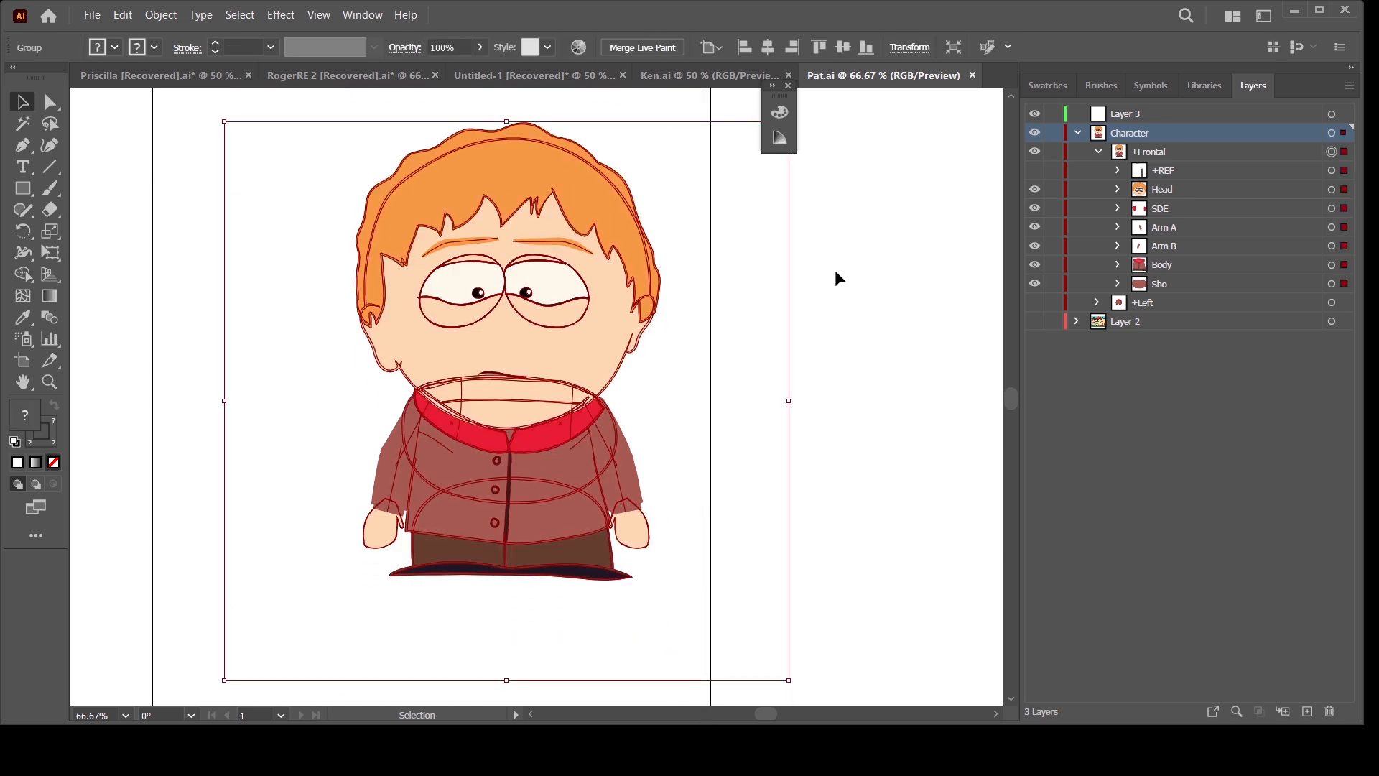
pyautogui.click(801, 295)
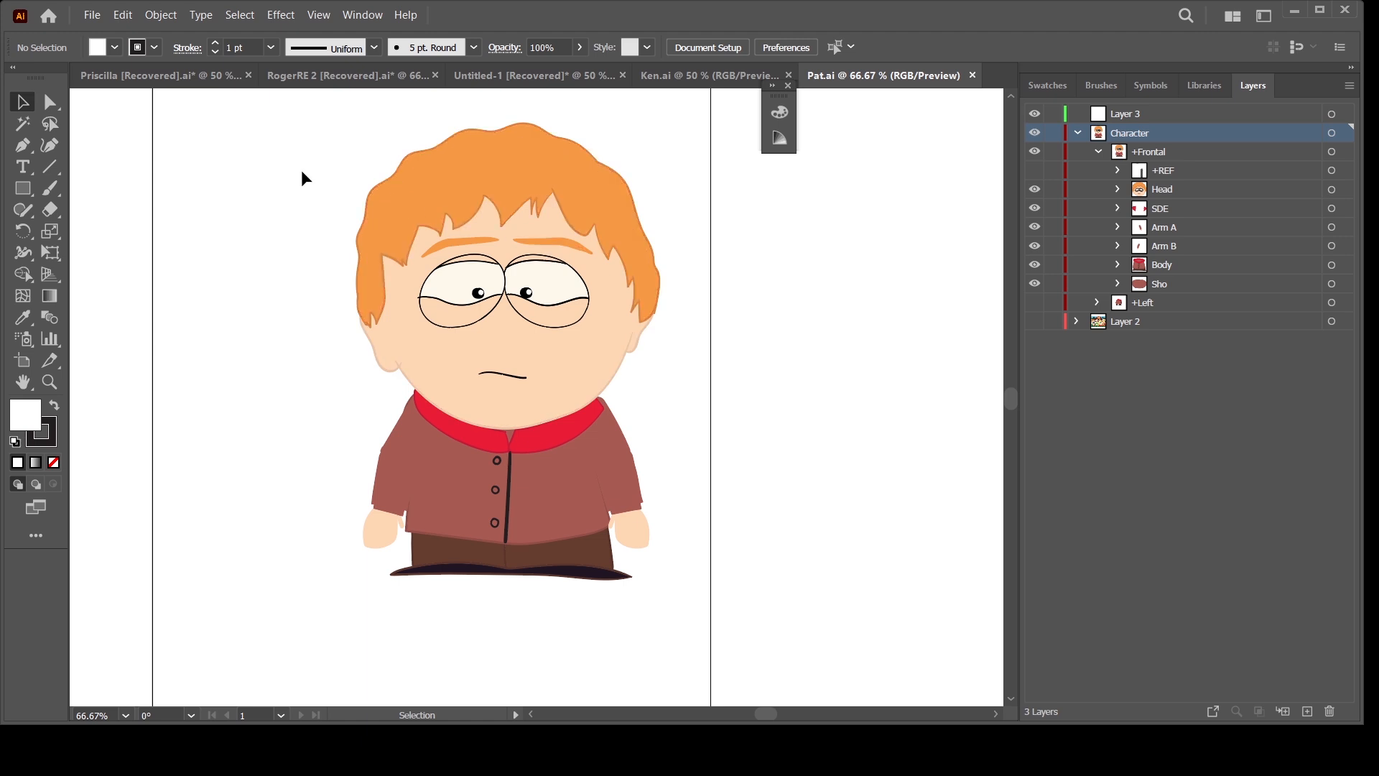
pyautogui.press('space')
pyautogui.moveTo(691, 235); pyautogui.dragTo(671, 259)
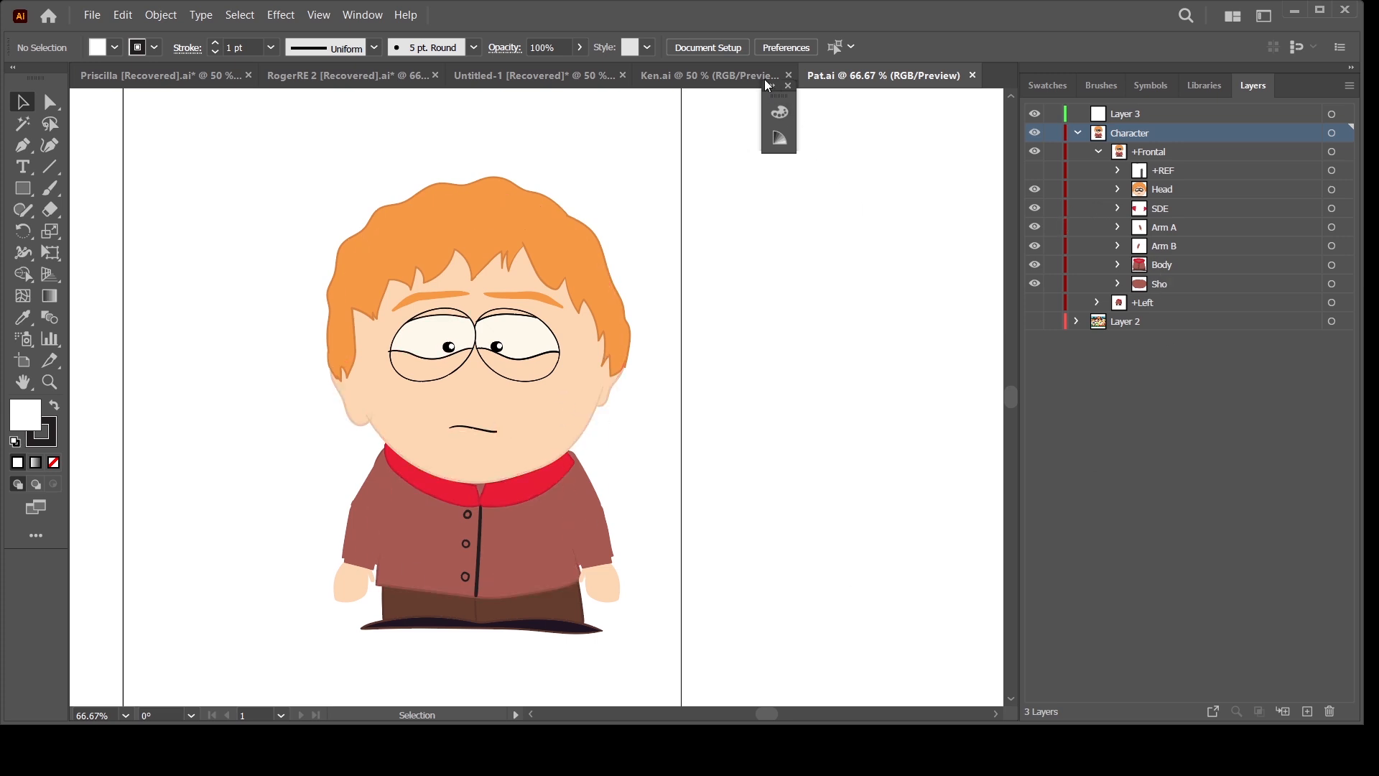
# Switch to the Ken.ai document, collapse its +Left layer and hide it so only the frontal view is visible
pyautogui.click(726, 75)
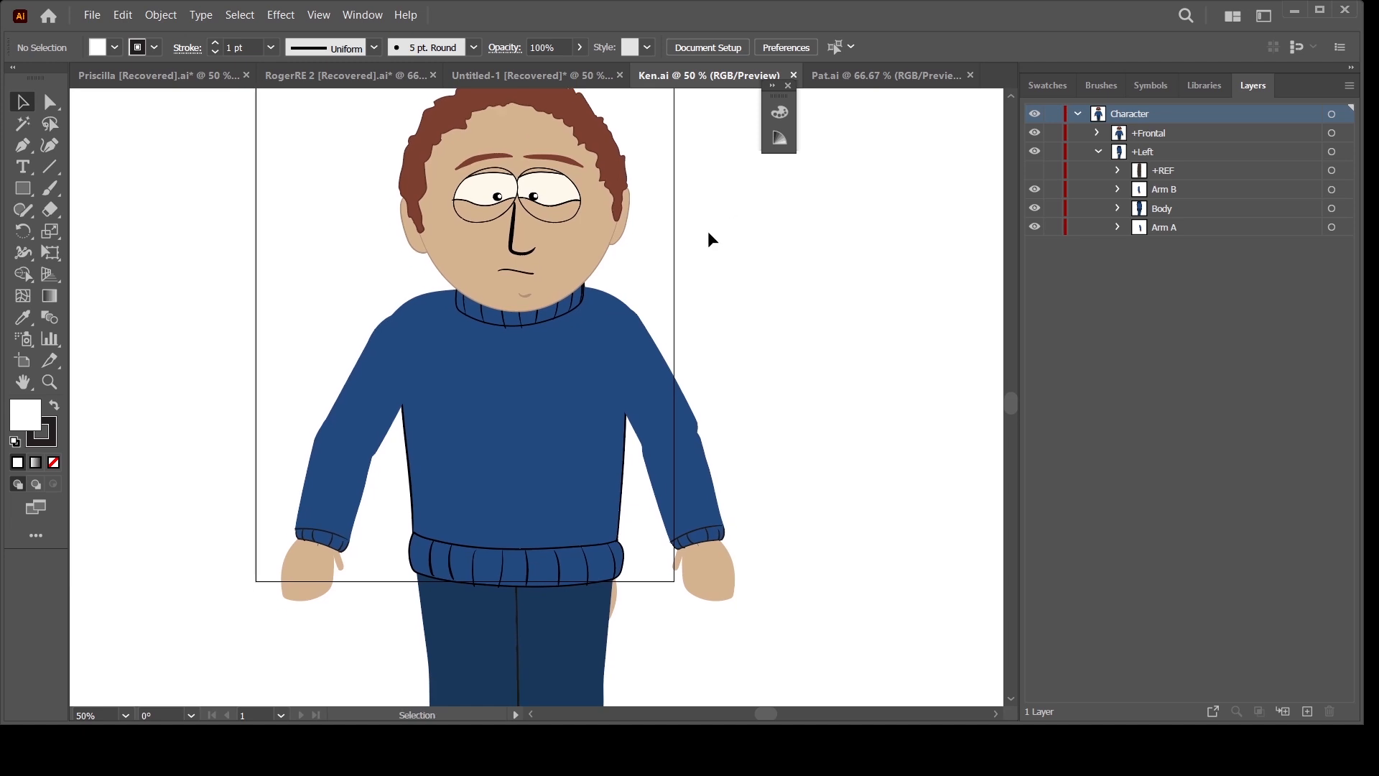
pyautogui.scroll(1, 700, 252)
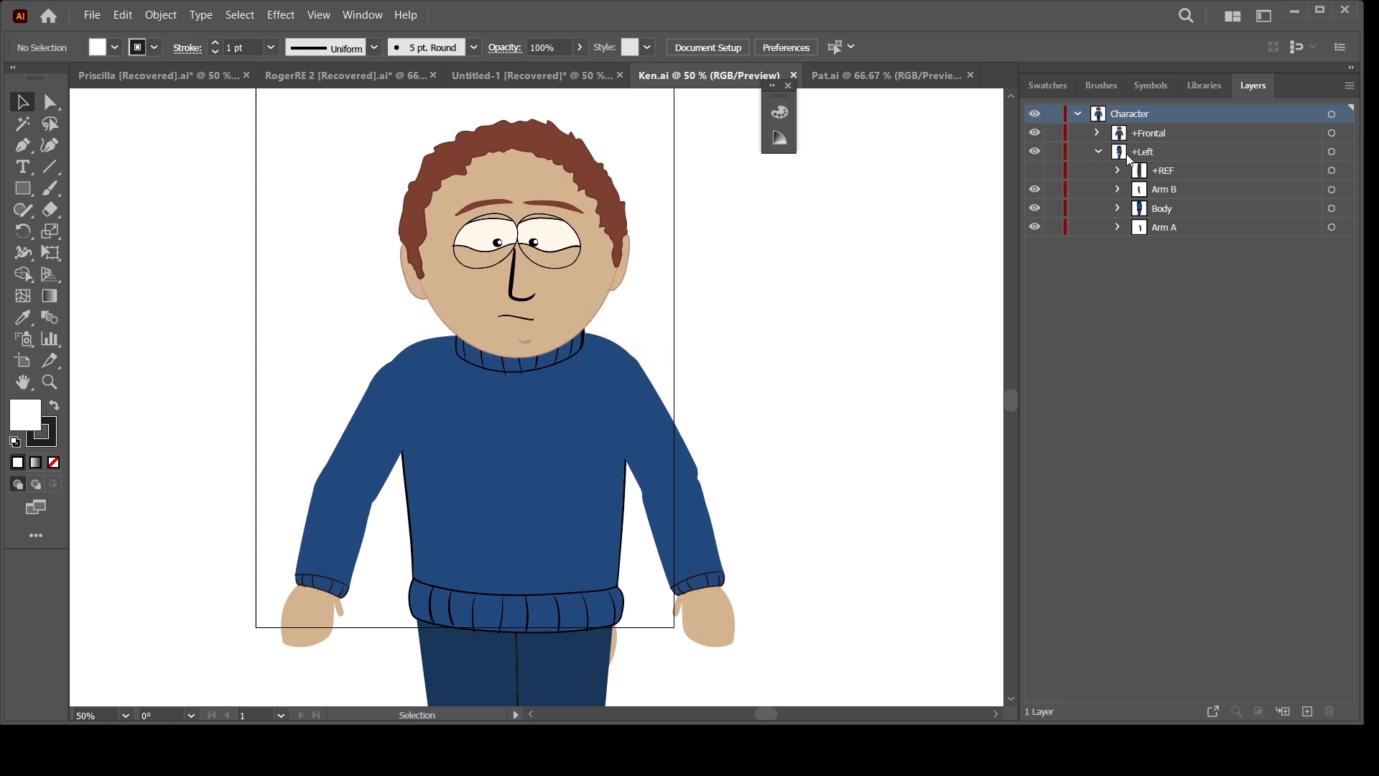
pyautogui.click(1099, 152)
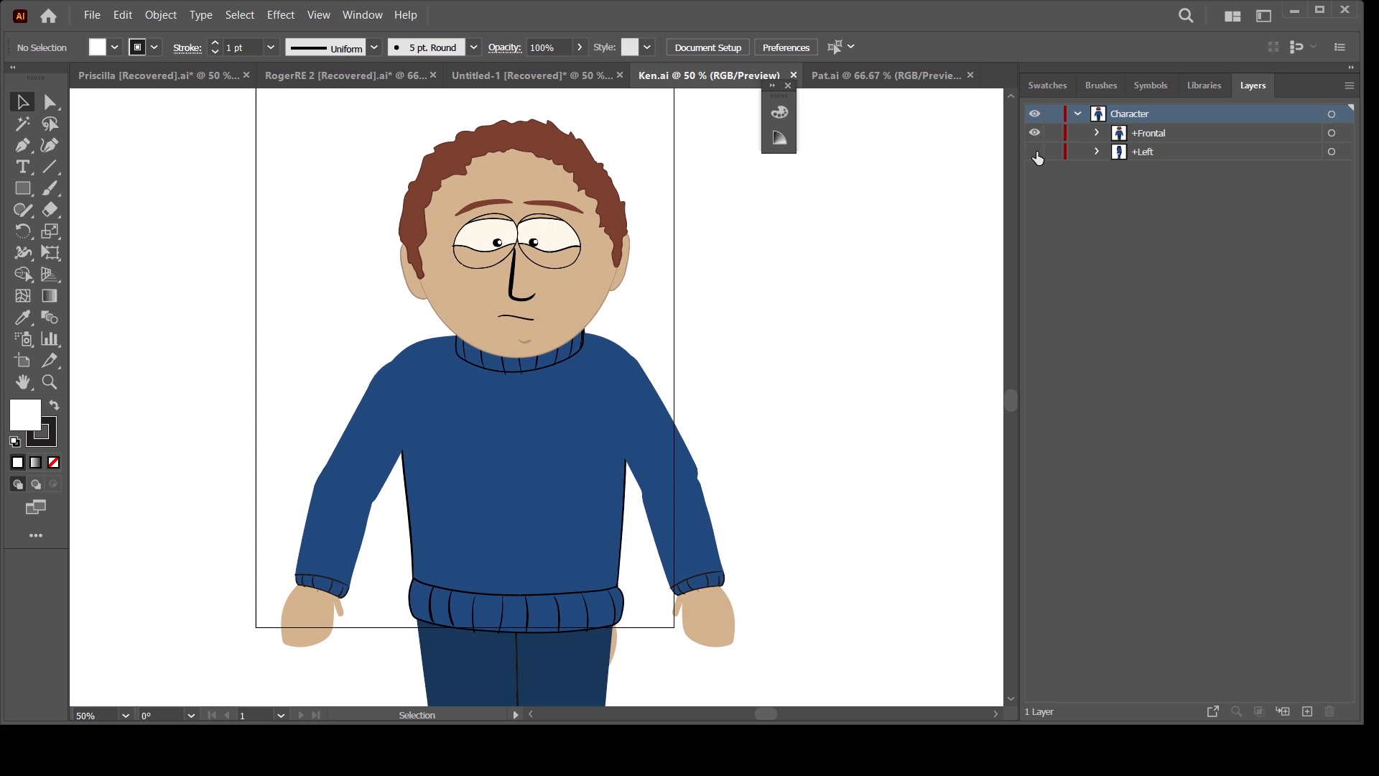
pyautogui.click(1034, 152)
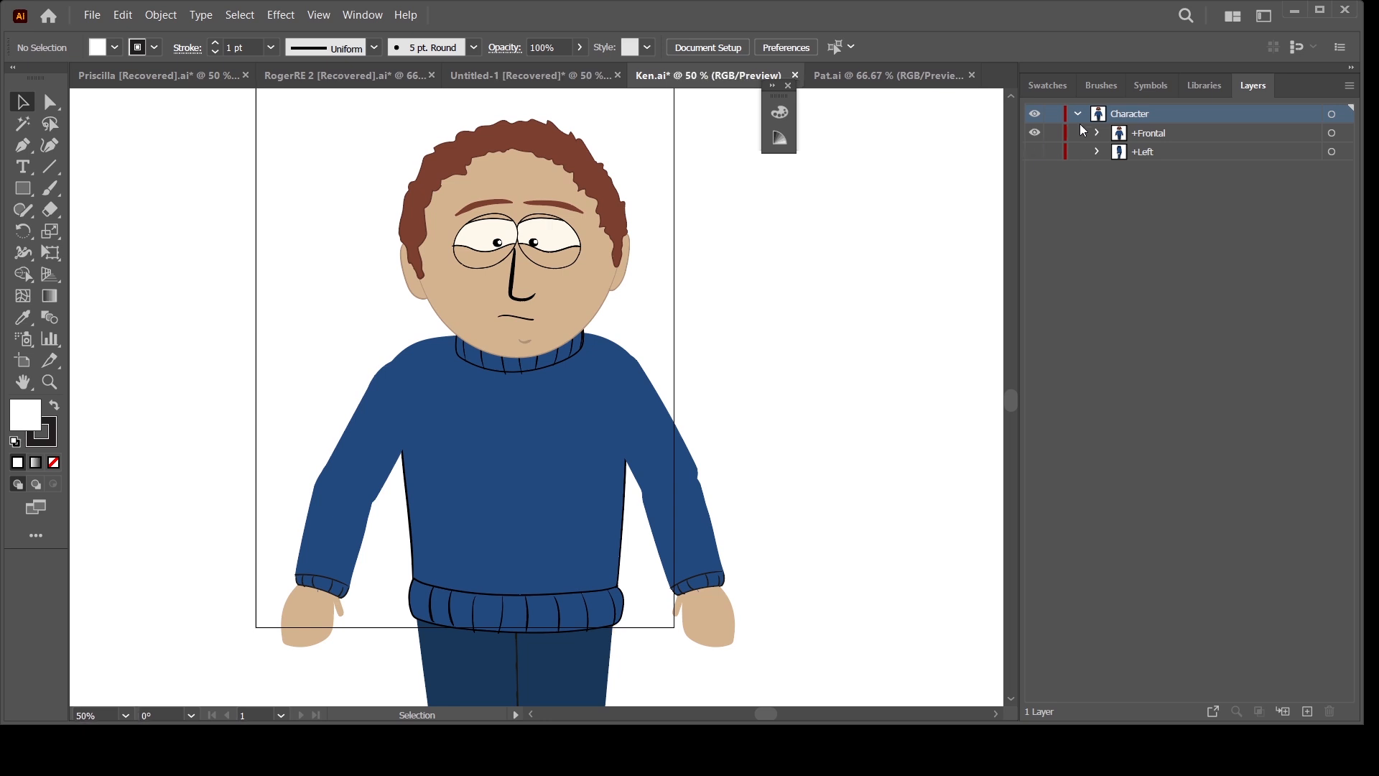
pyautogui.click(1329, 115)
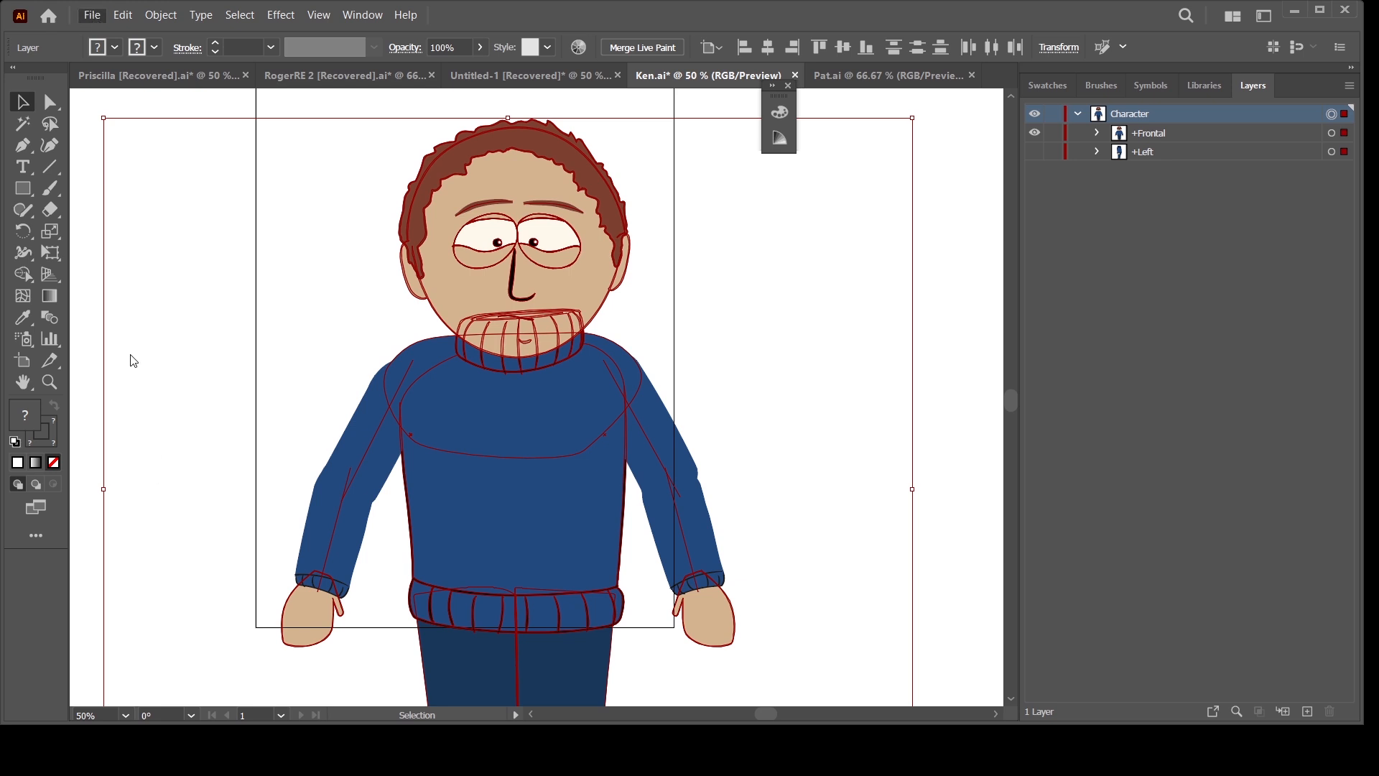
pyautogui.click(490, 346)
pyautogui.click(252, 333)
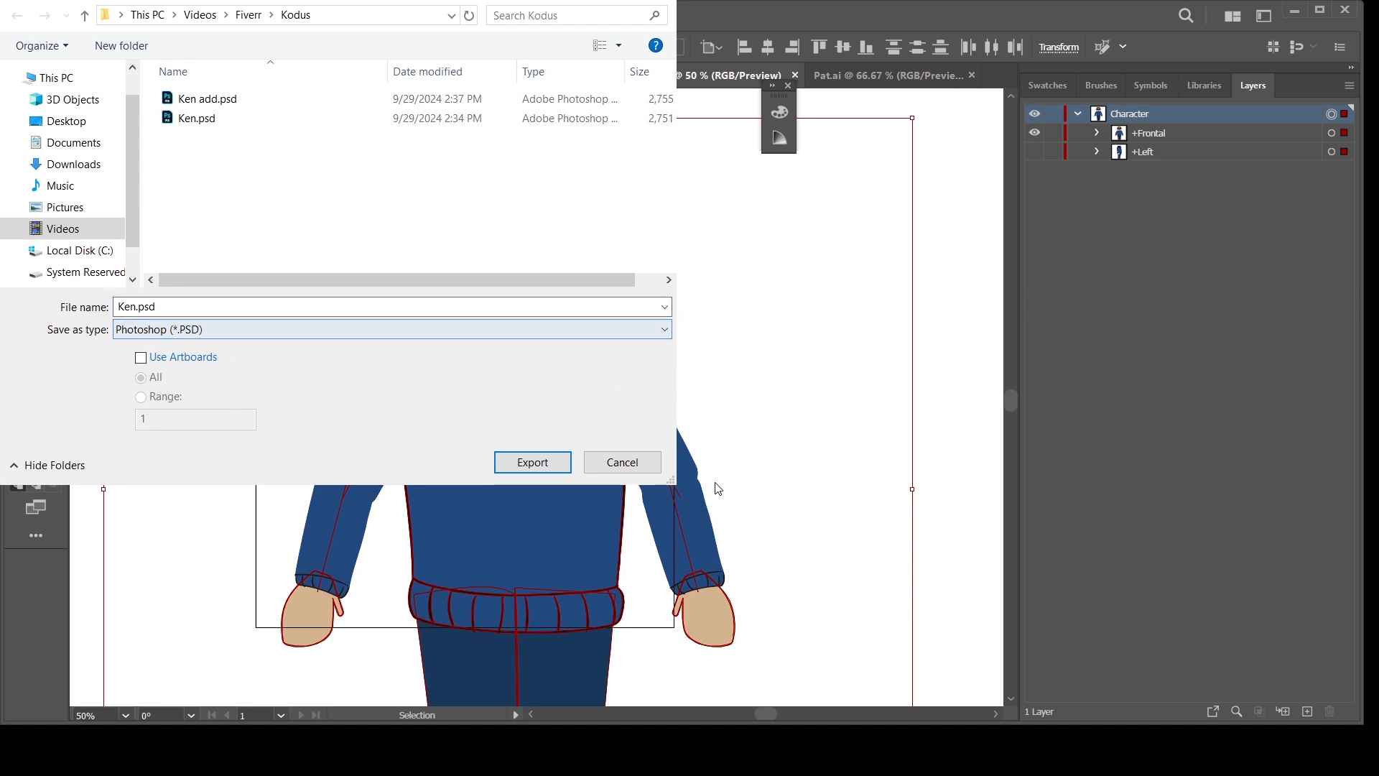
pyautogui.click(623, 463)
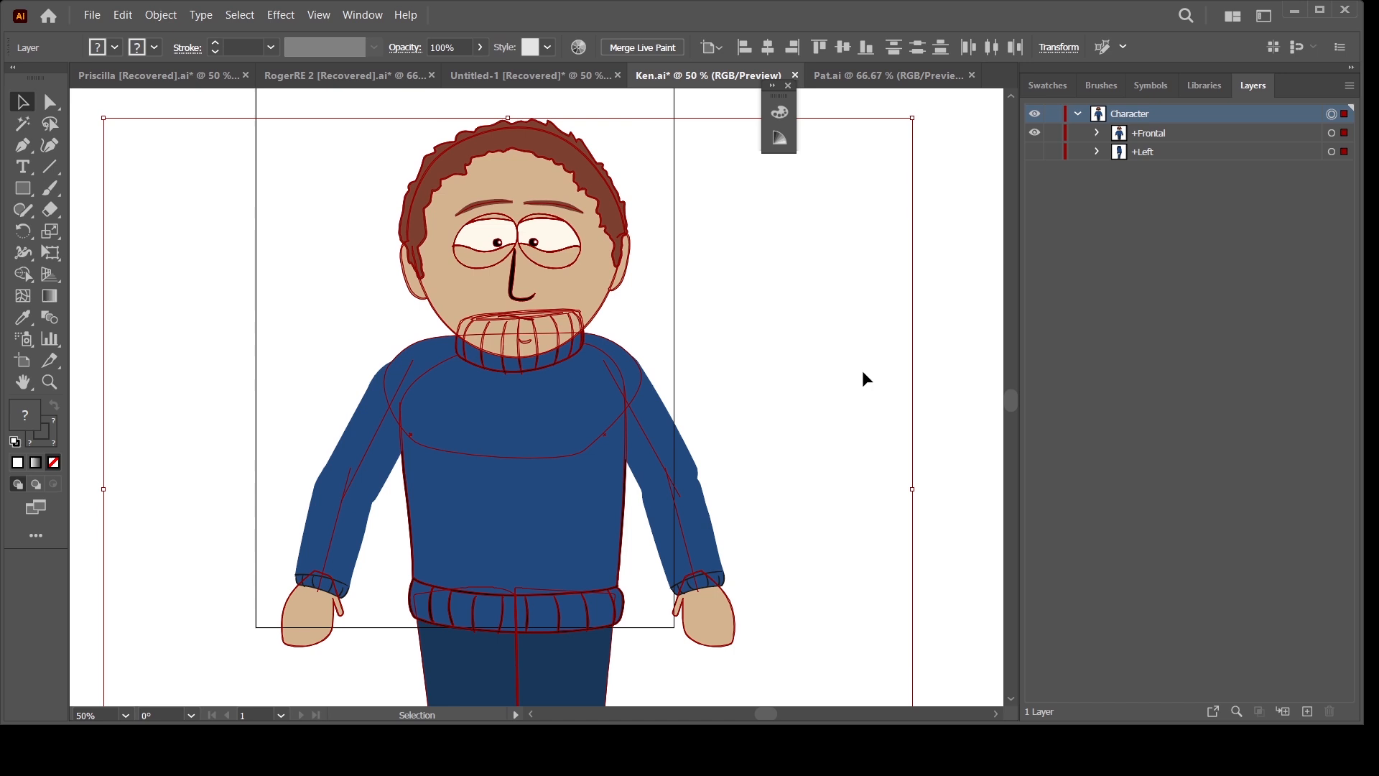
pyautogui.click(945, 327)
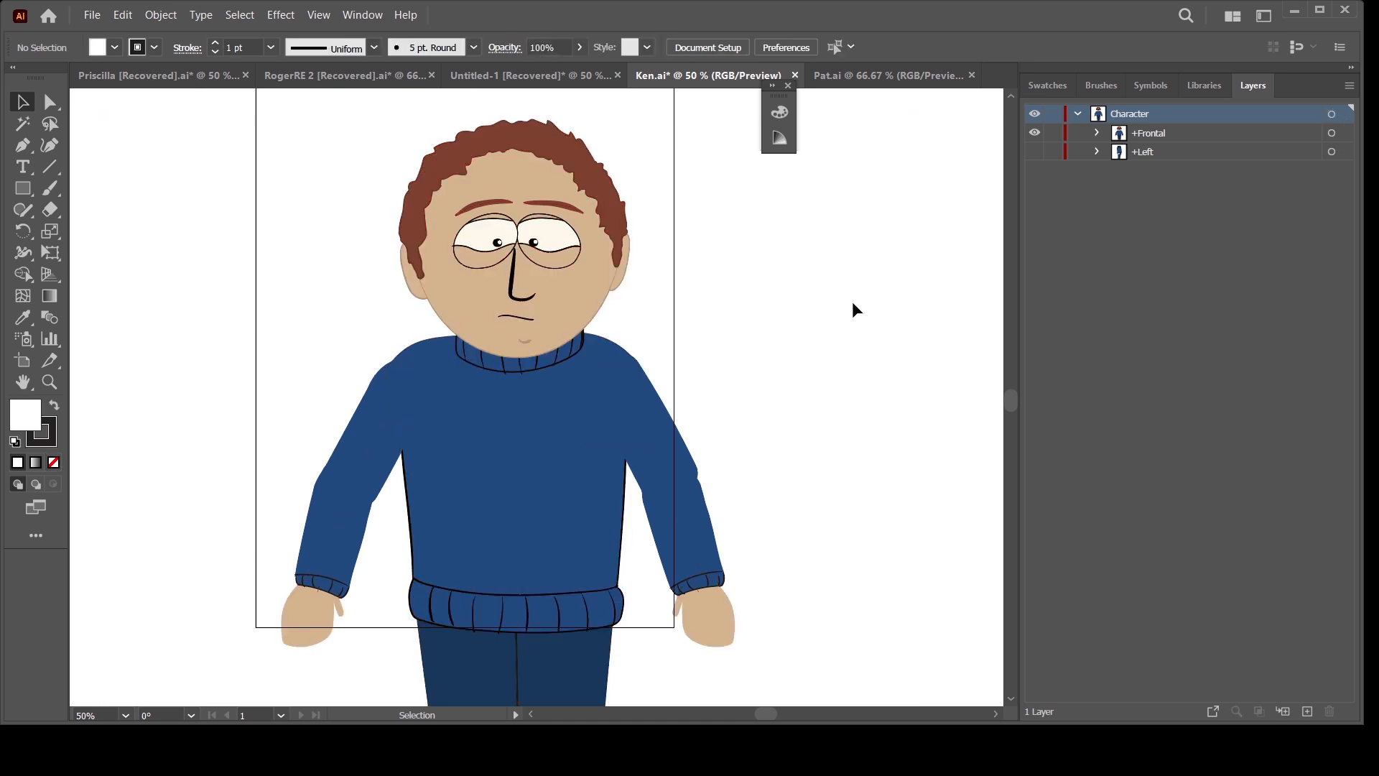
# Preview the +Left view on its own with +Frontal hidden, and restore the frontal view
pyautogui.click(1130, 160)
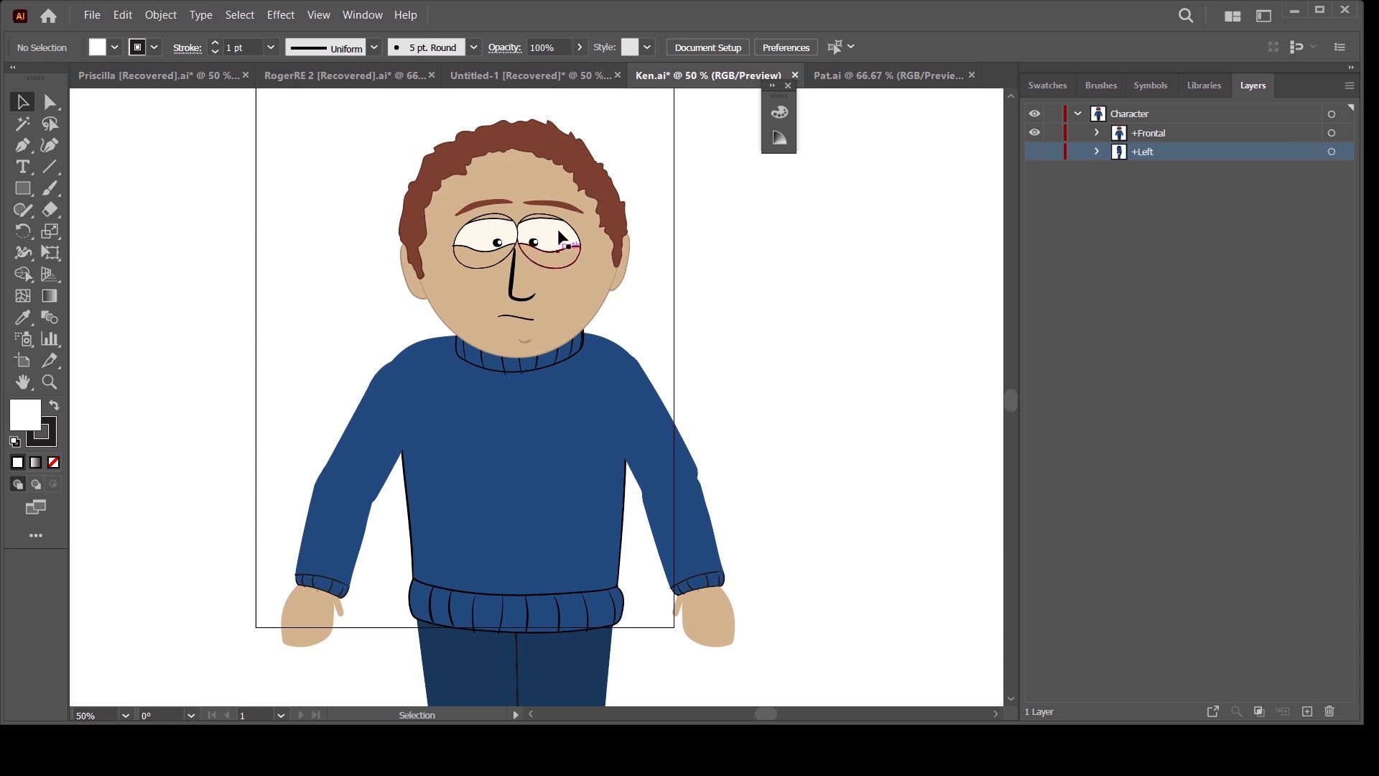
pyautogui.click(1034, 151)
pyautogui.click(1035, 133)
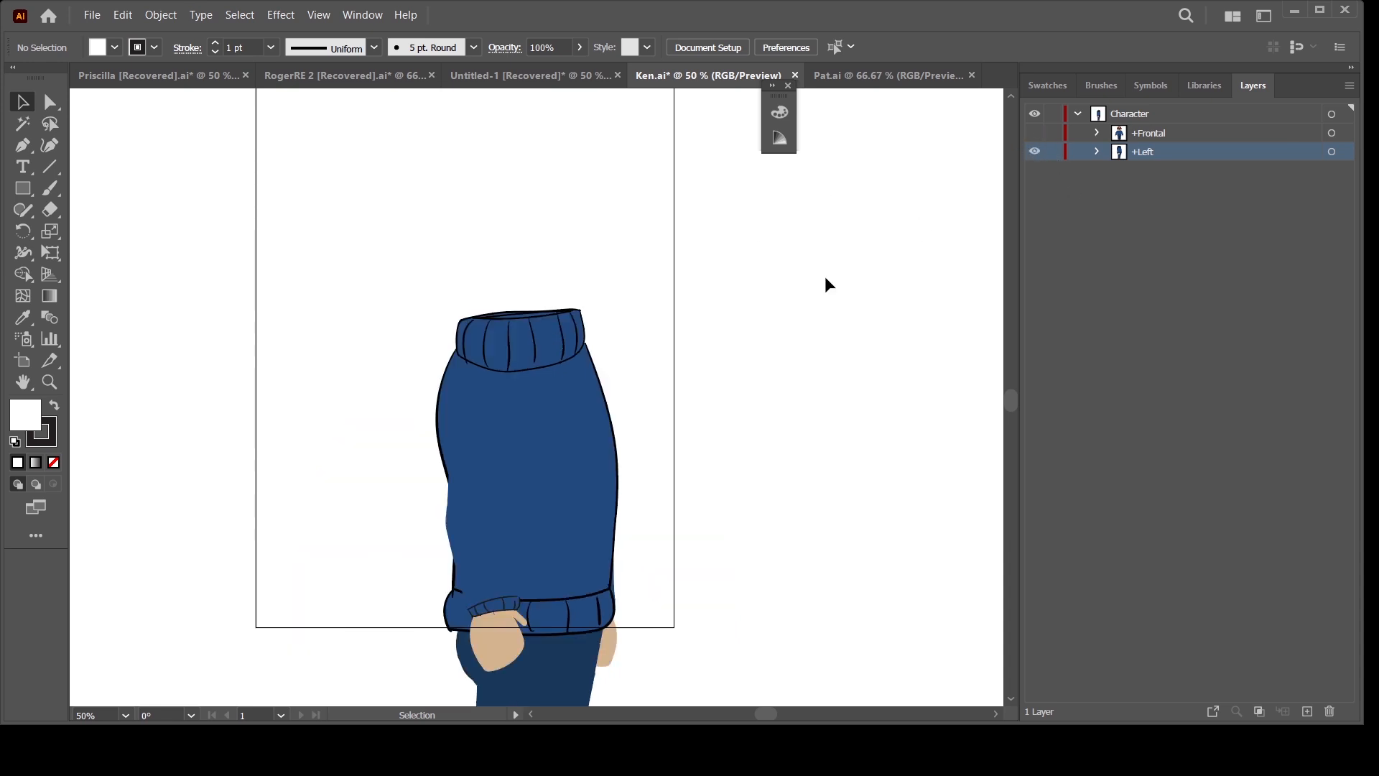
pyautogui.click(1035, 133)
pyautogui.click(1035, 151)
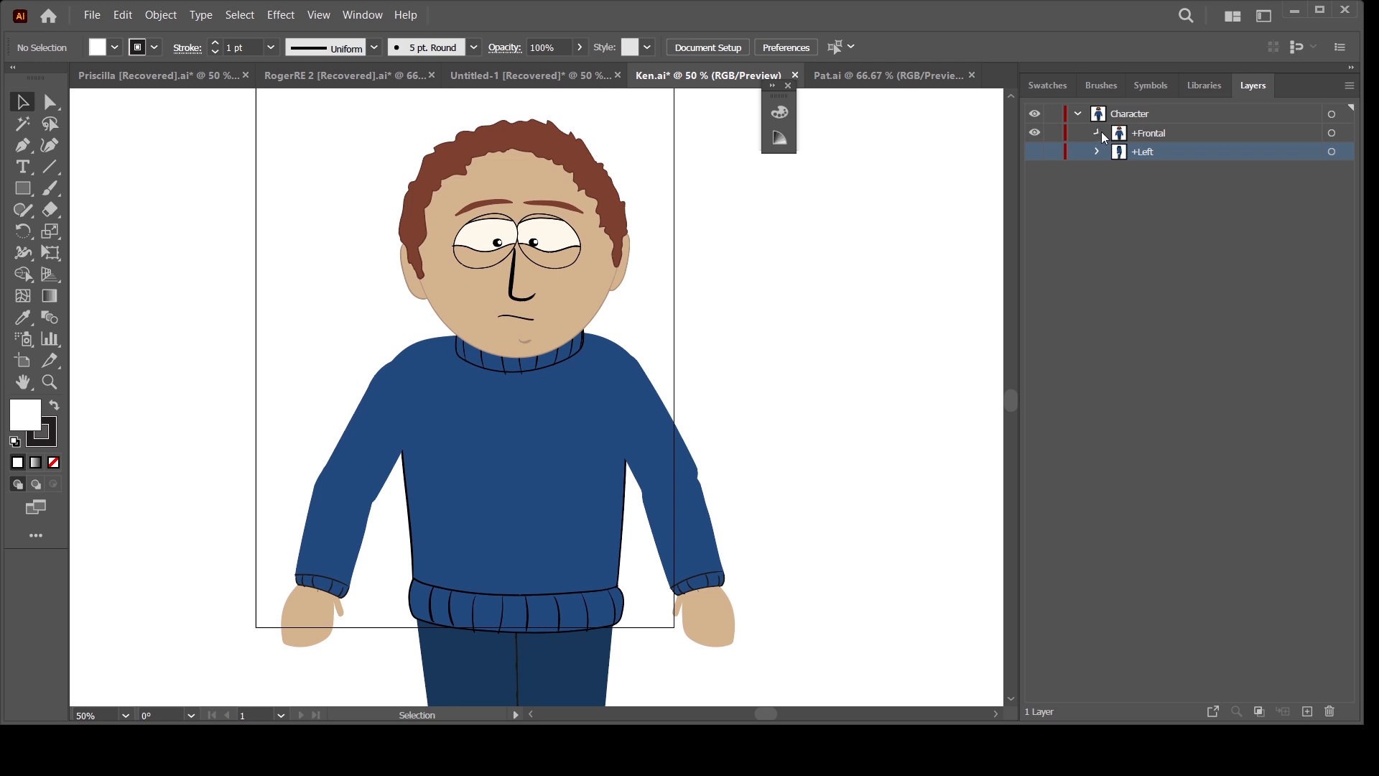
# Examine the sublayers of +Frontal down through Head and FFT, including the expression variants inside EyelidOV
pyautogui.click(1098, 133)
pyautogui.click(1118, 170)
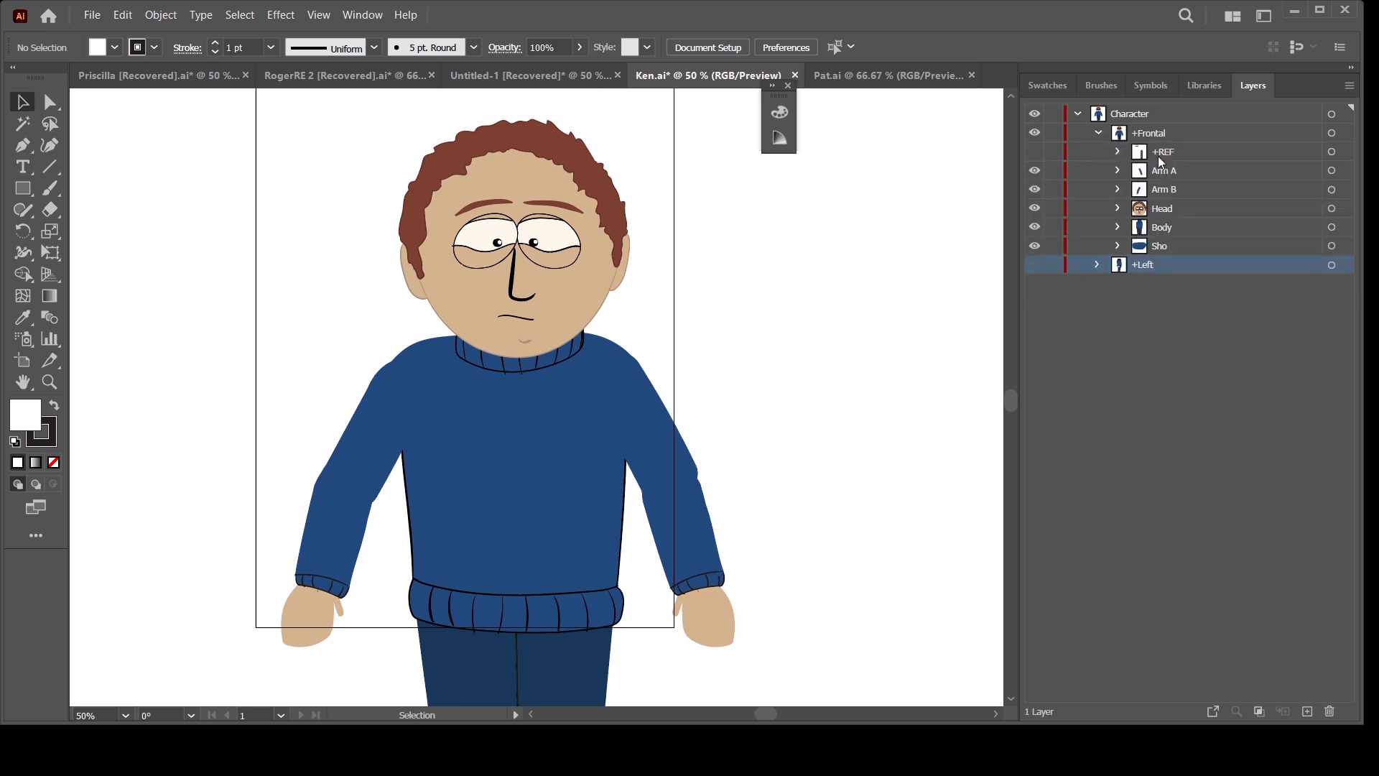
pyautogui.click(1157, 153)
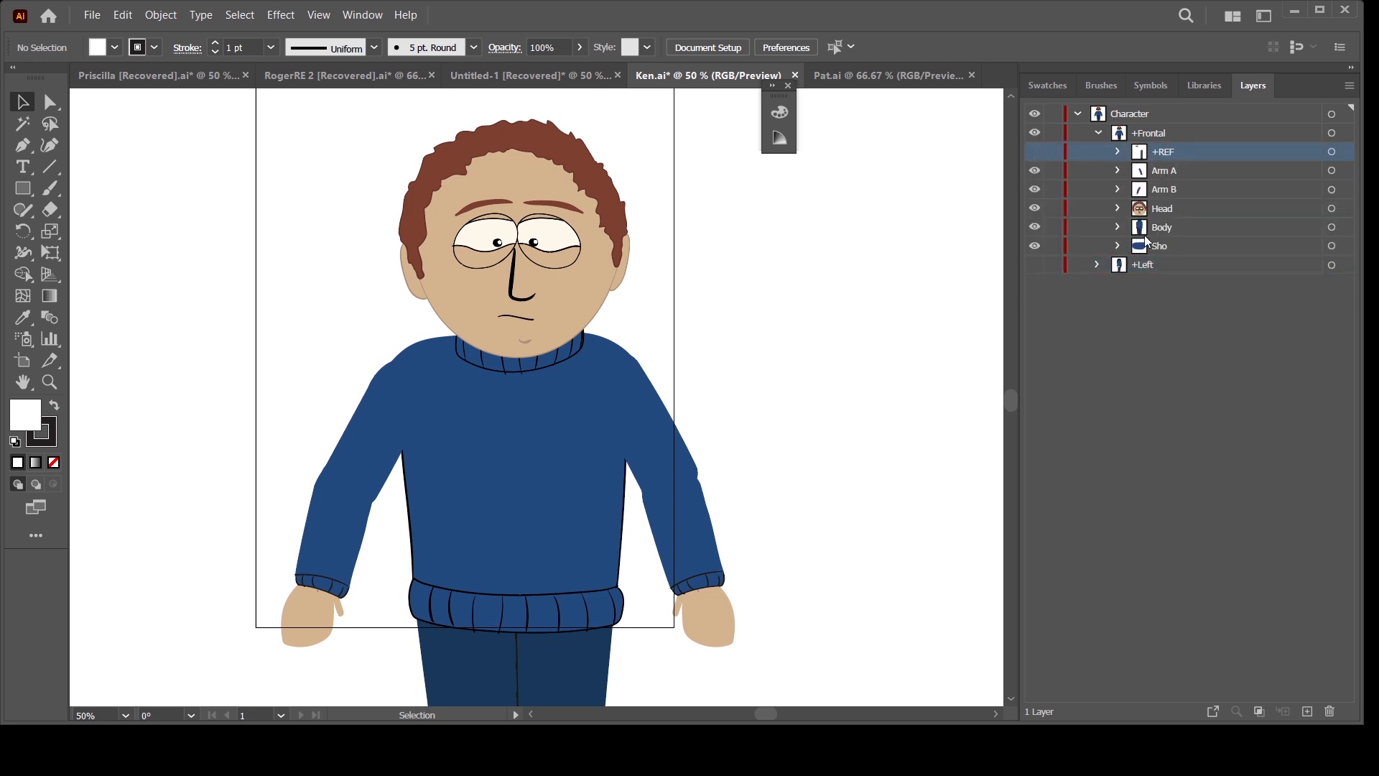
pyautogui.click(1118, 209)
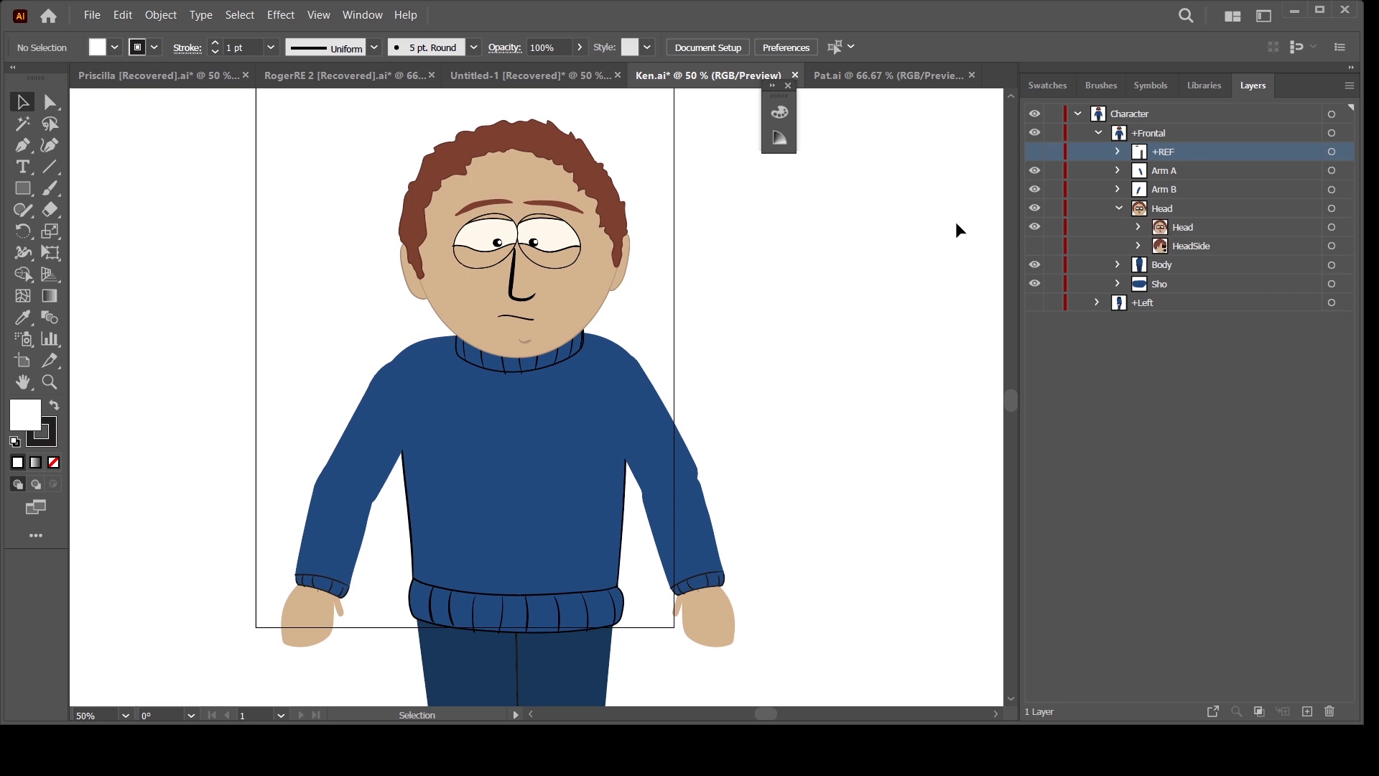
pyautogui.click(1138, 227)
pyautogui.click(1161, 246)
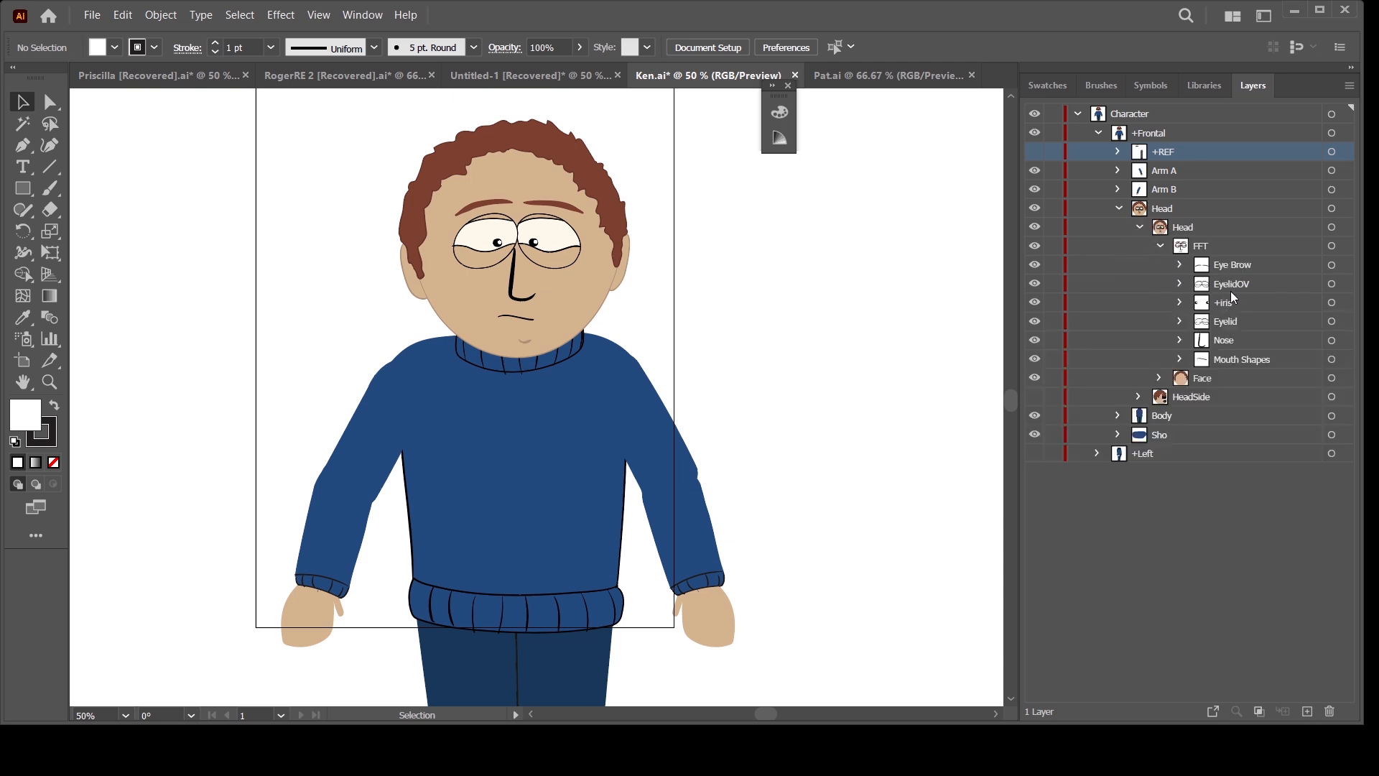
pyautogui.click(1182, 285)
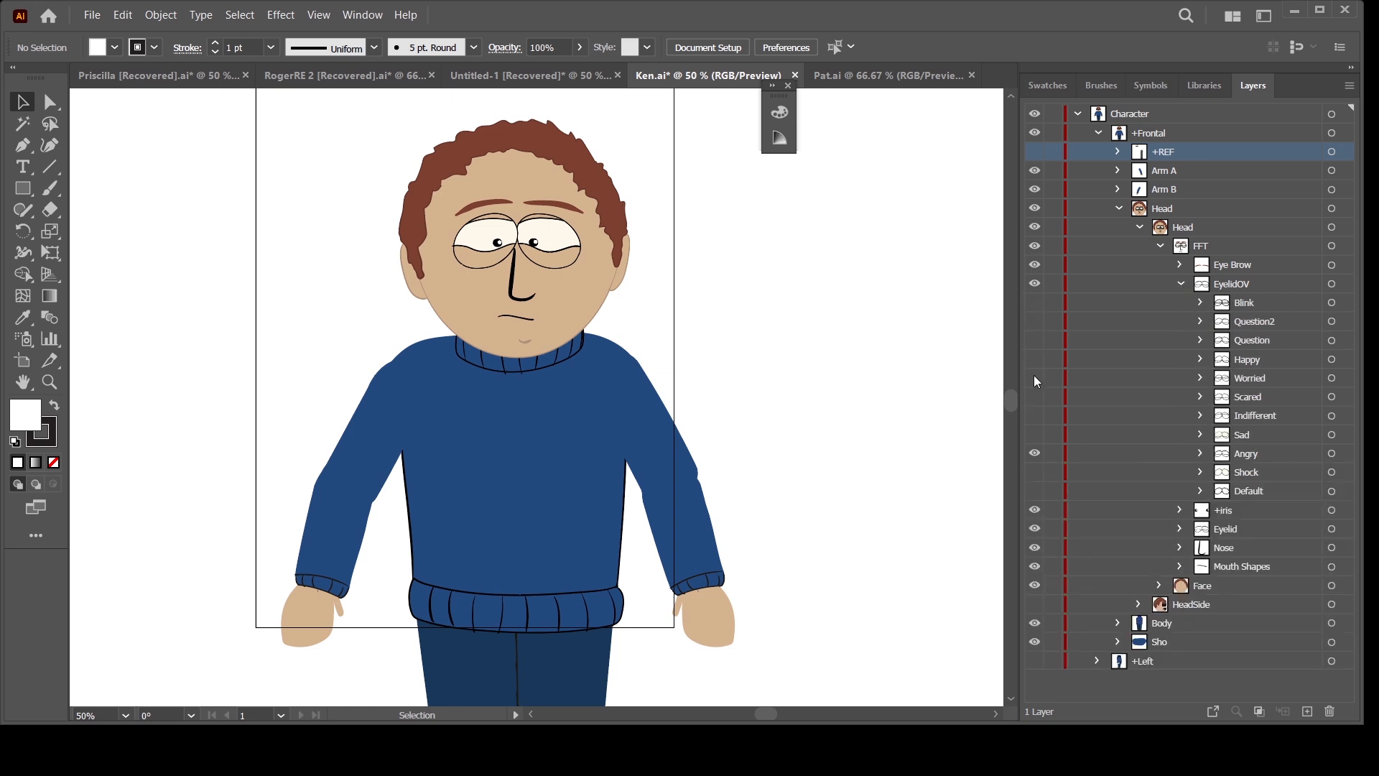
pyautogui.click(1181, 284)
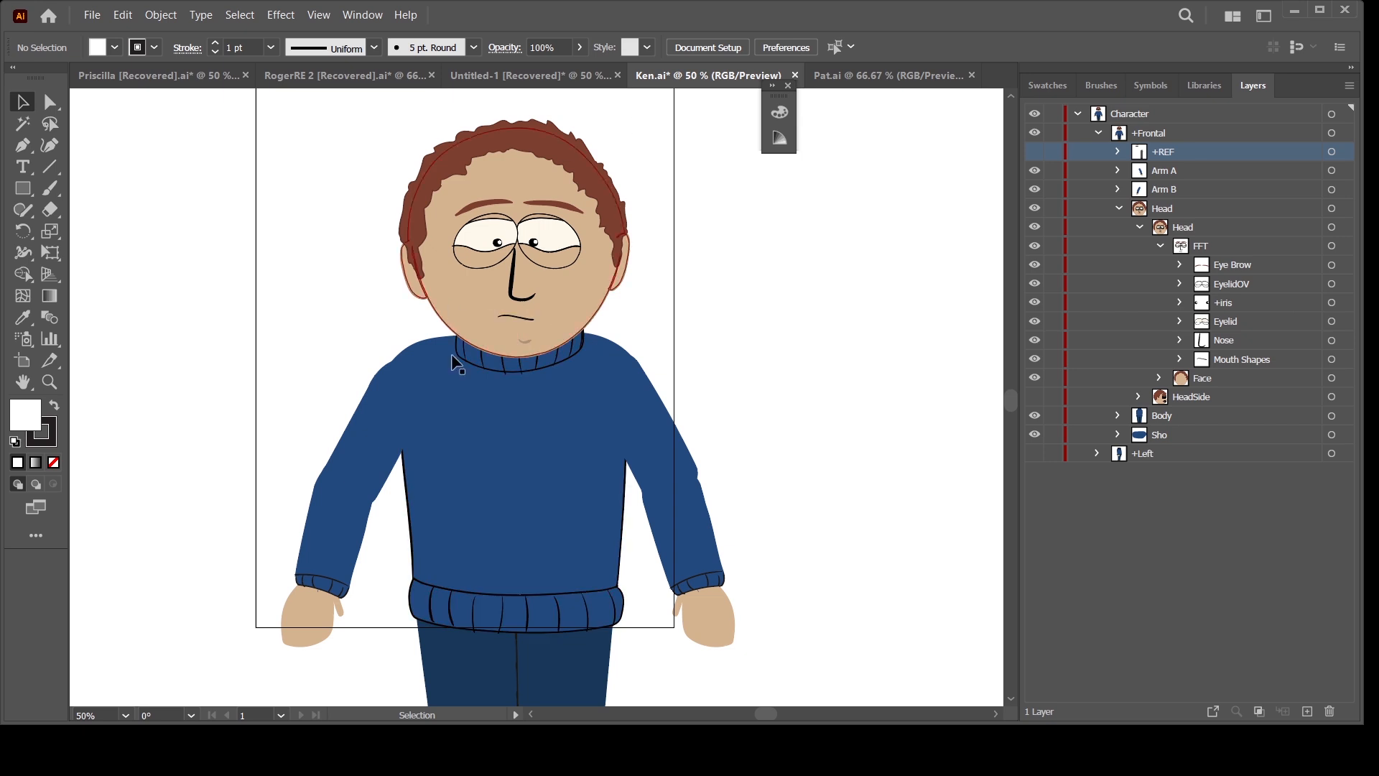
# Bring the whole frontal character into view and collapse the Head group and the +Frontal layer
pyautogui.press('z')
pyautogui.keyDown('alt'); pyautogui.click(688, 567); pyautogui.keyUp('alt')
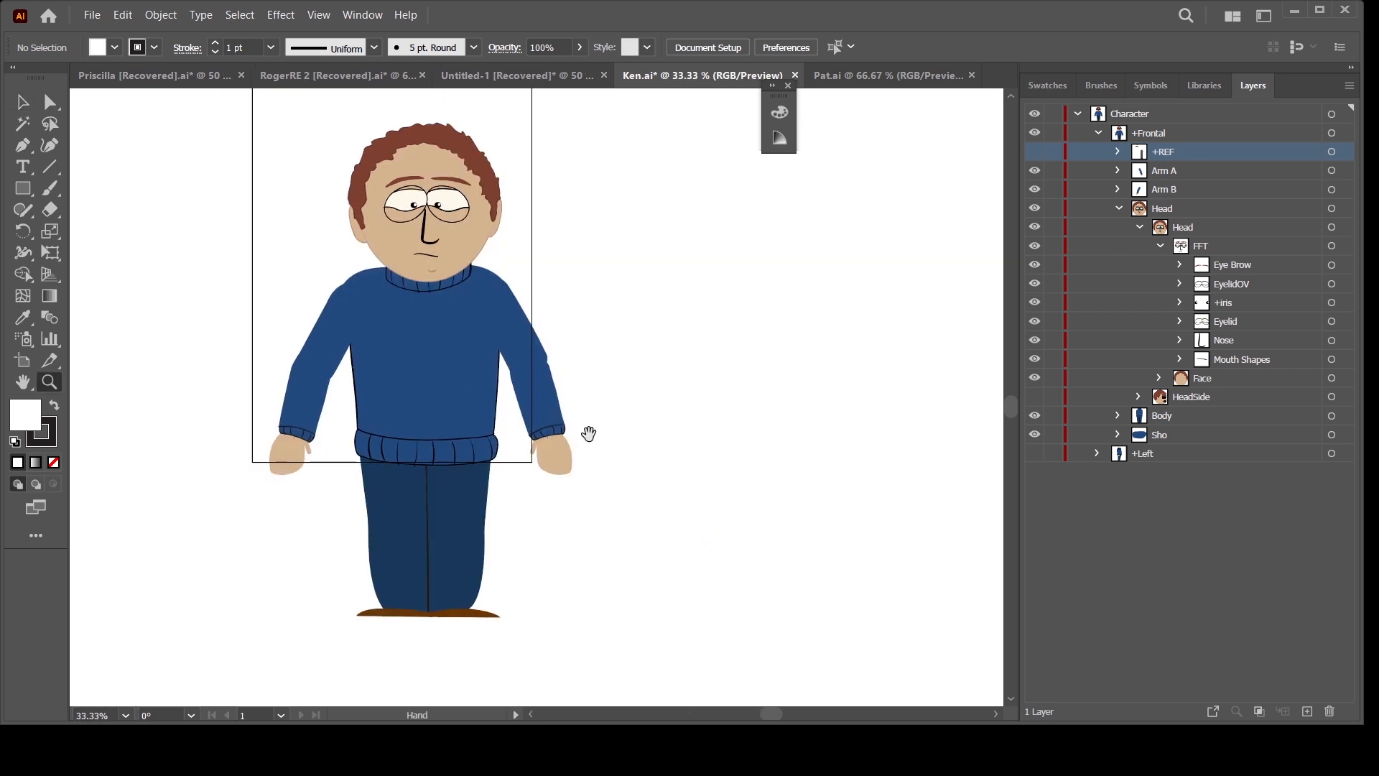
pyautogui.moveTo(585, 431); pyautogui.dragTo(738, 380)
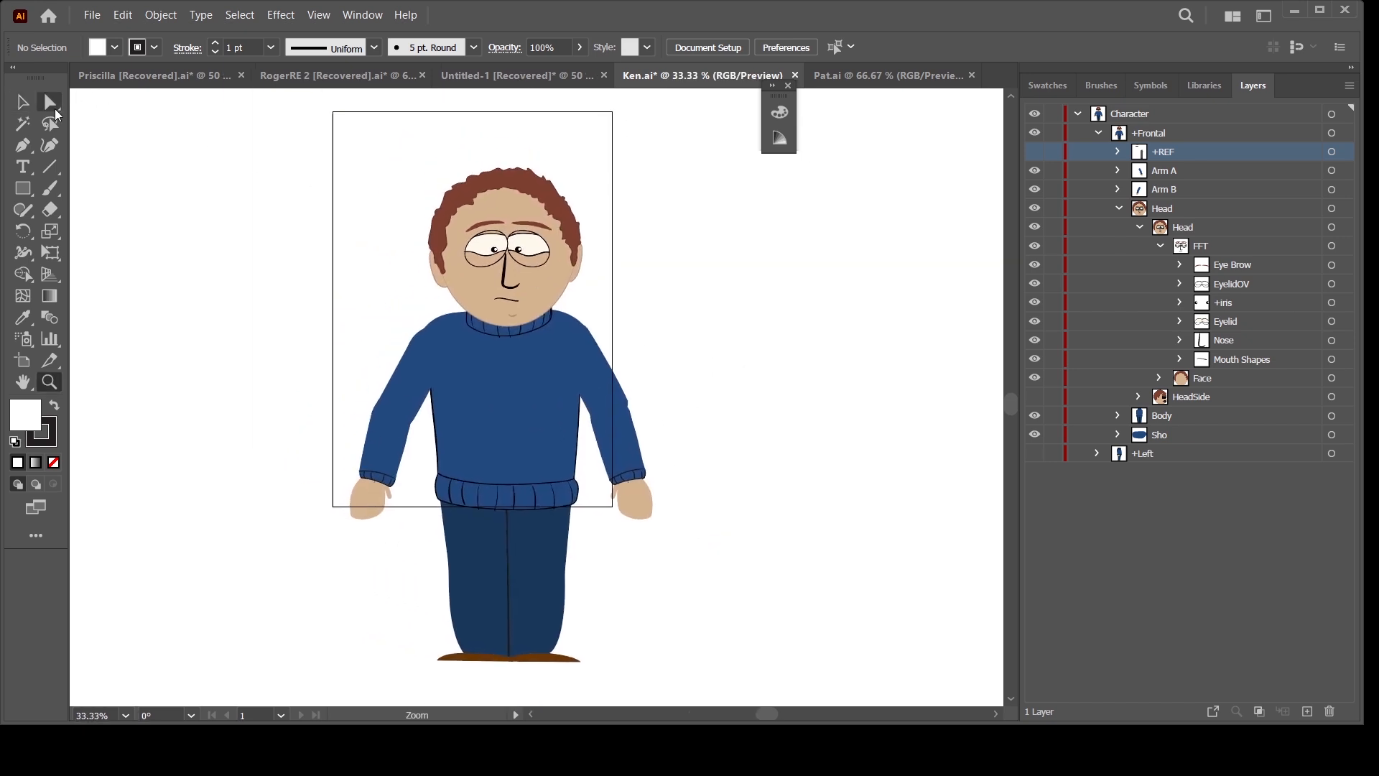
pyautogui.click(50, 107)
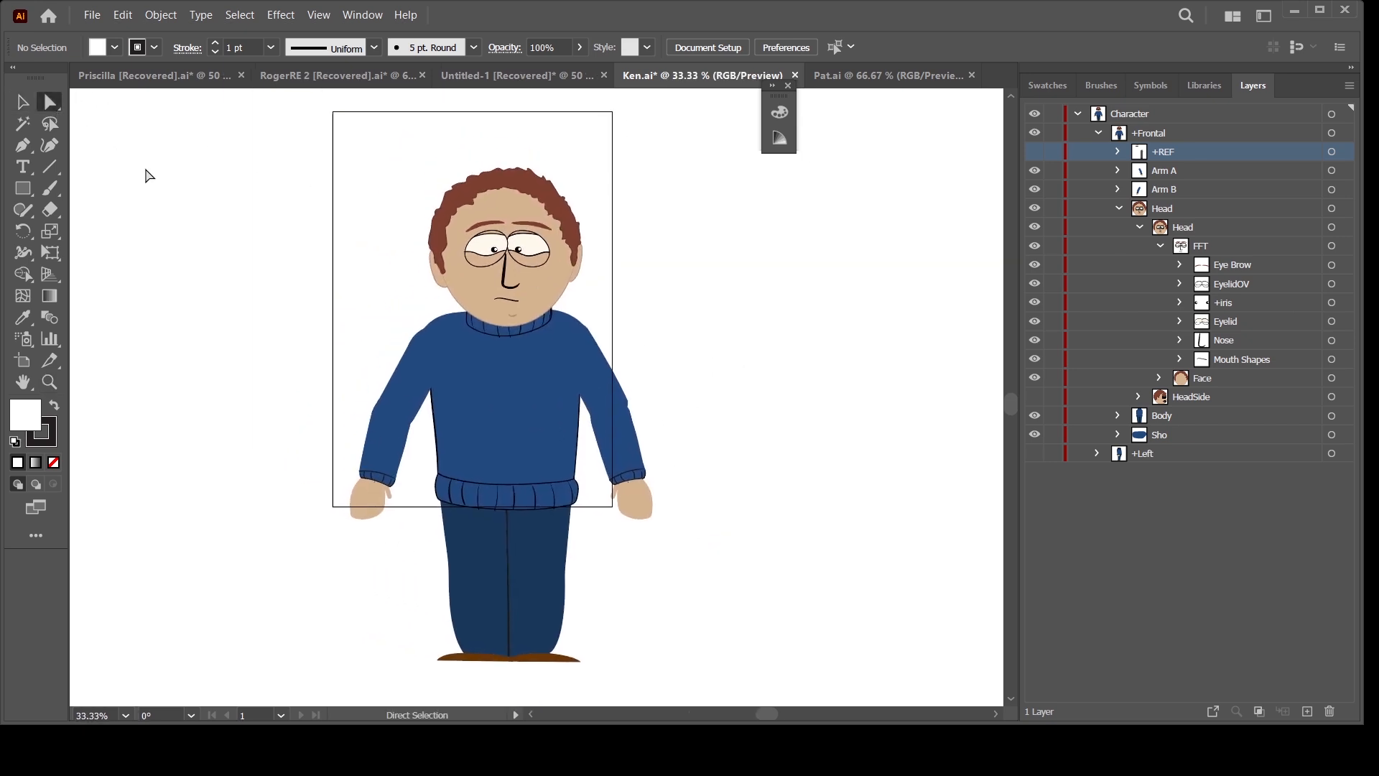
pyautogui.click(1120, 208)
pyautogui.click(1104, 131)
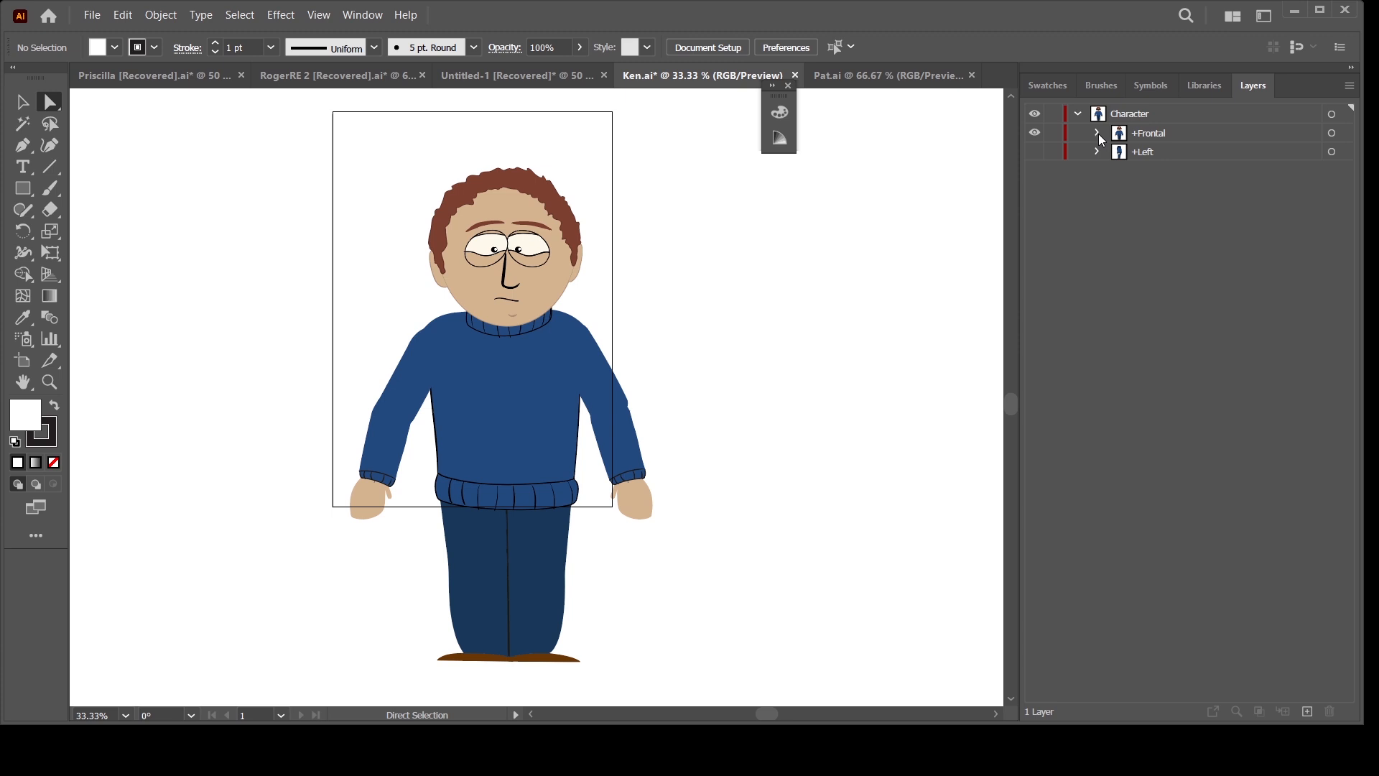
# Examine the nesting of +Frontal from the outer Head through the inner Head to FFT, and collapse FFT's facial-feature sublayers
pyautogui.click(1099, 134)
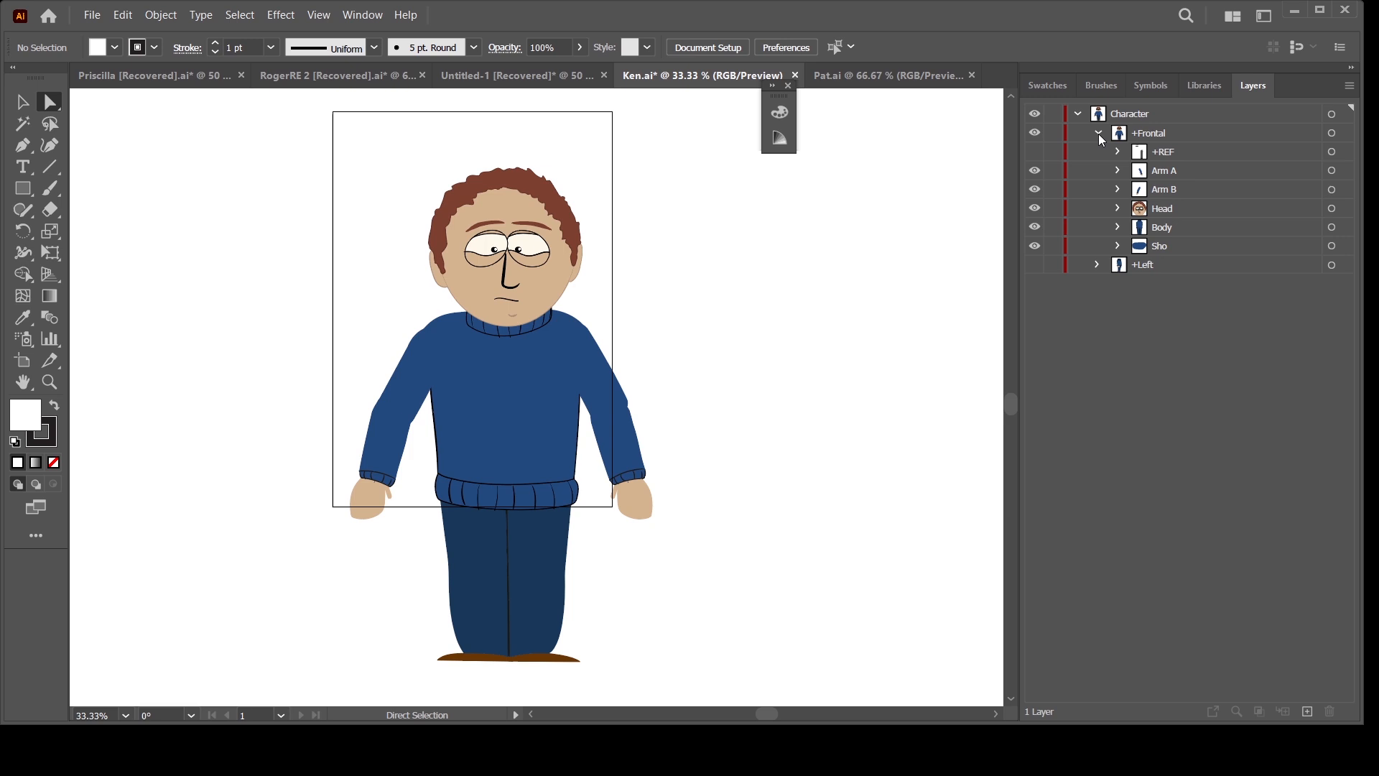
pyautogui.click(1156, 135)
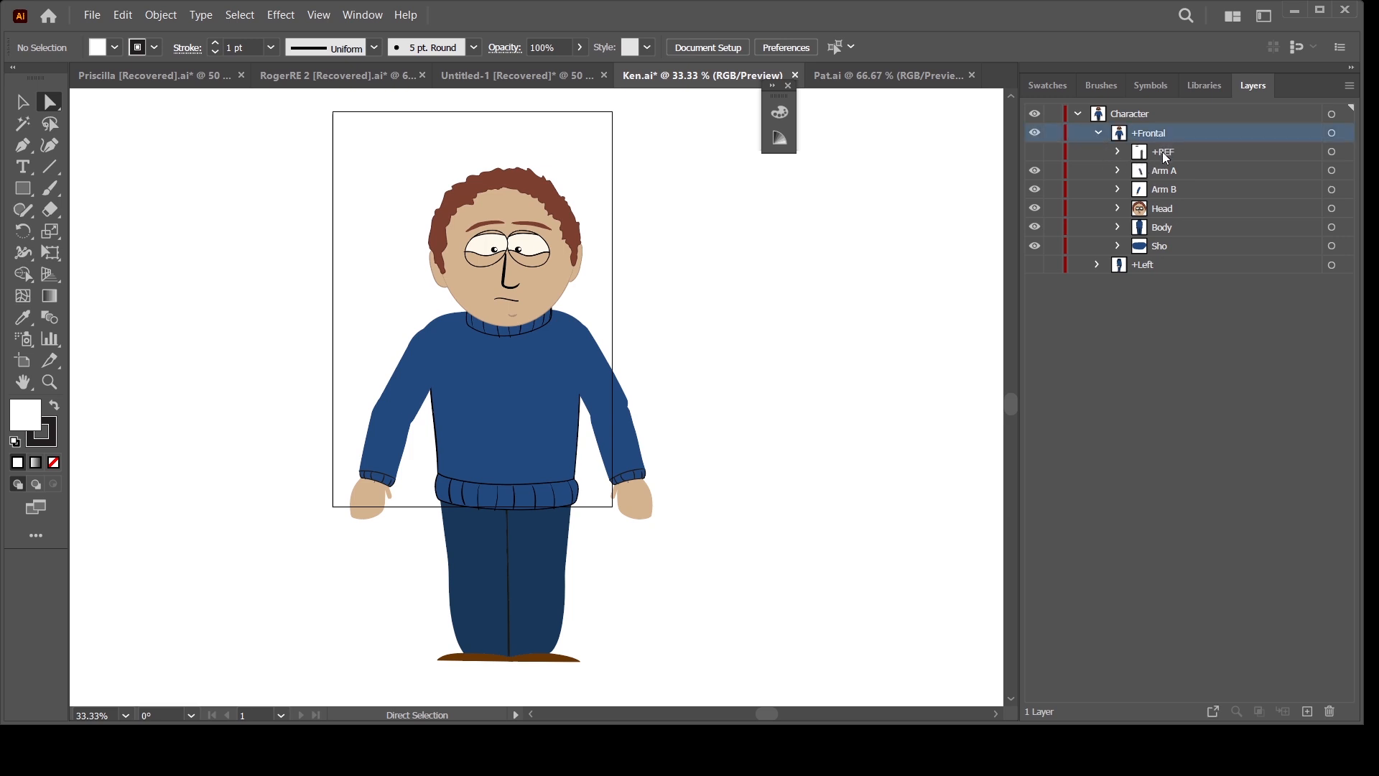
pyautogui.click(1158, 209)
pyautogui.click(1118, 209)
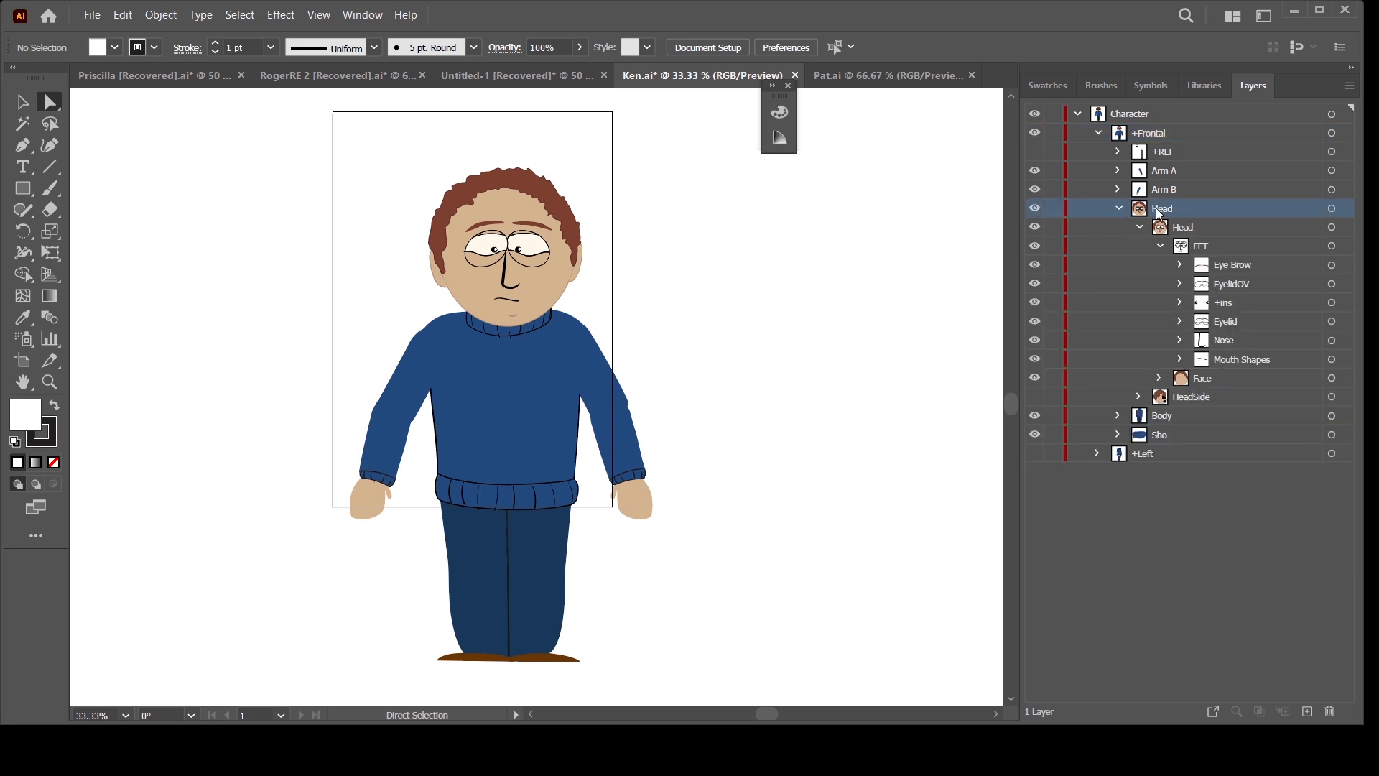
pyautogui.click(1184, 227)
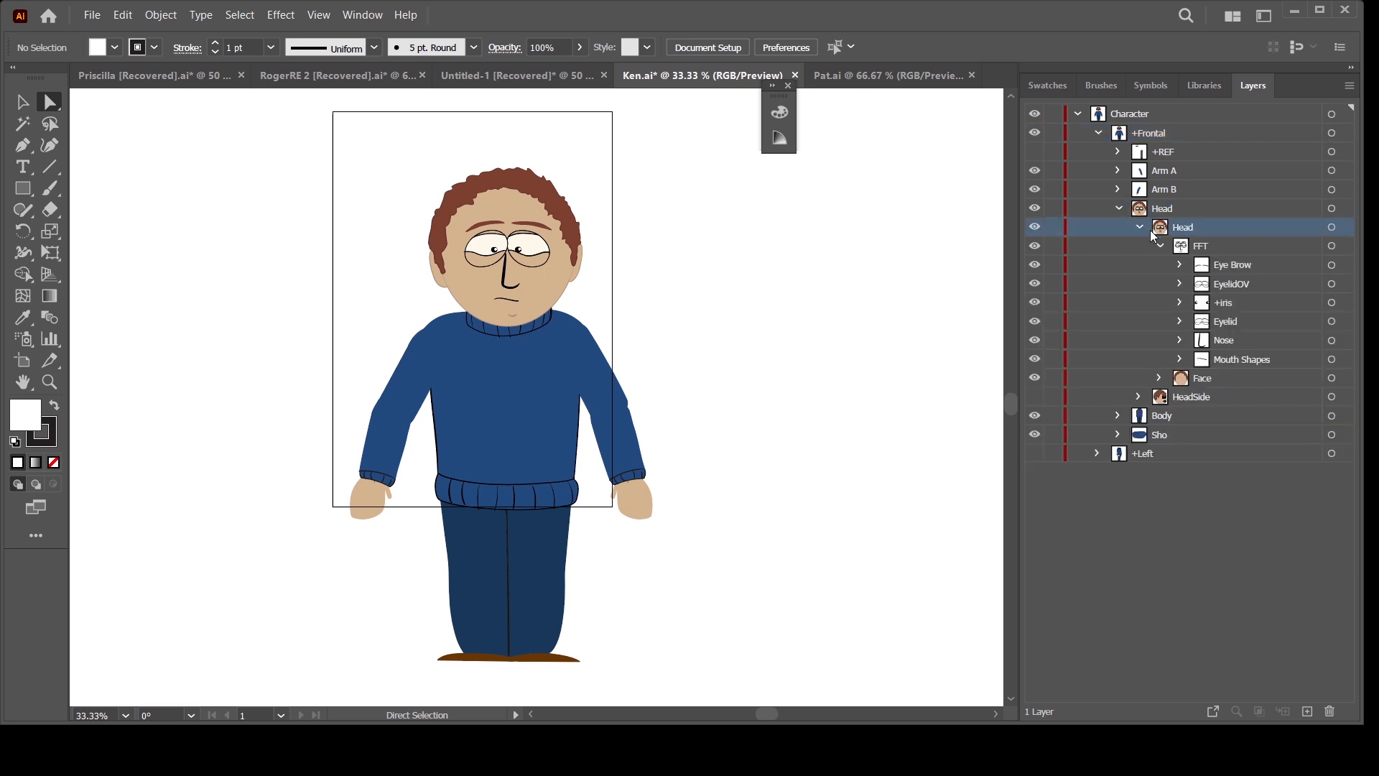
pyautogui.click(1206, 247)
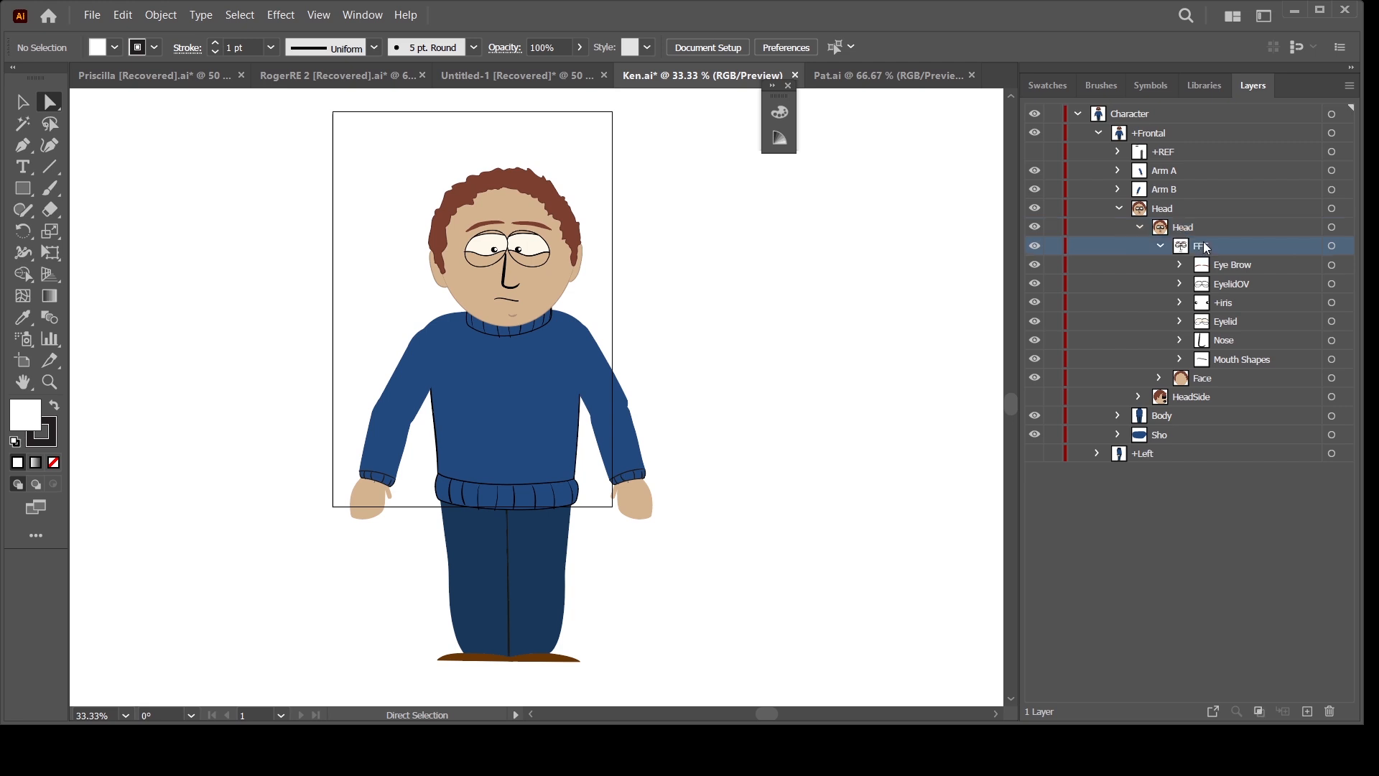
pyautogui.click(1162, 245)
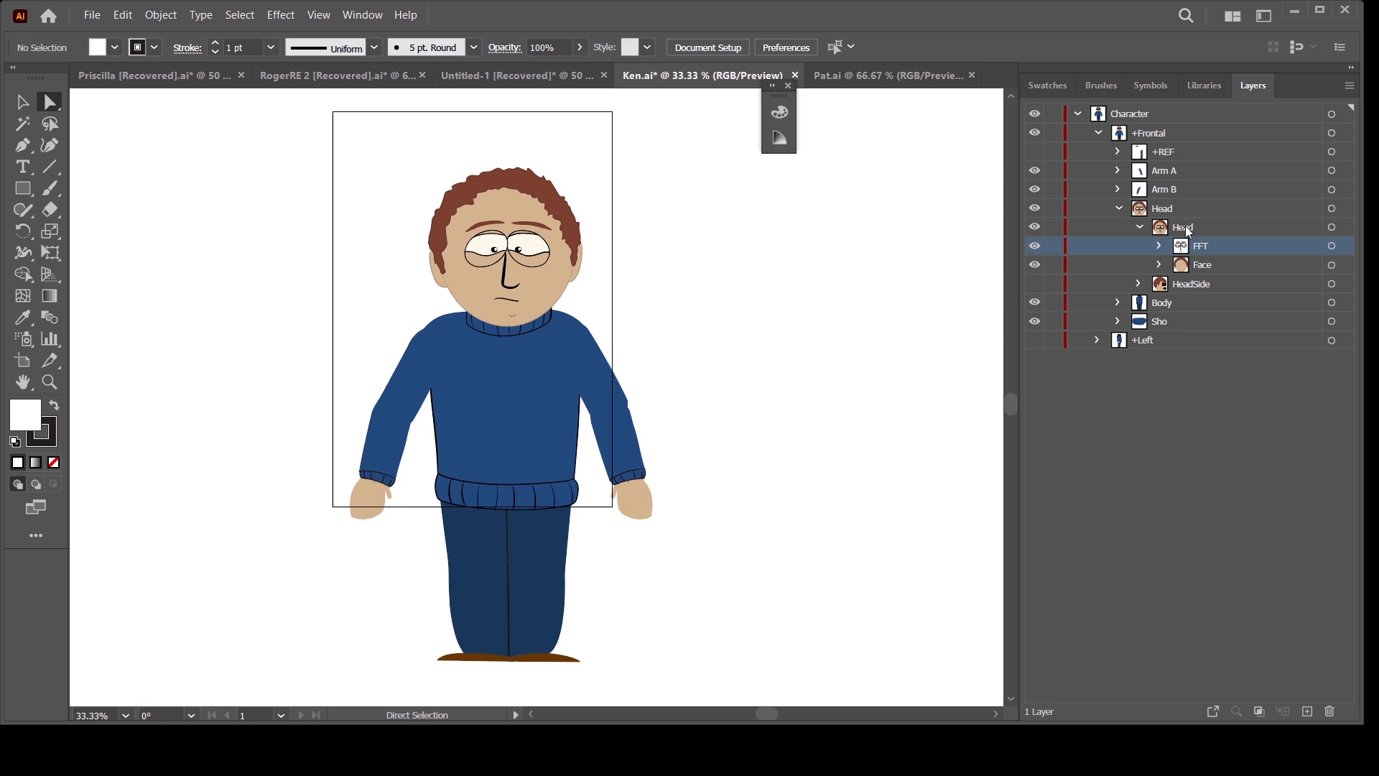
pyautogui.click(1185, 227)
pyautogui.click(1197, 246)
pyautogui.click(1186, 226)
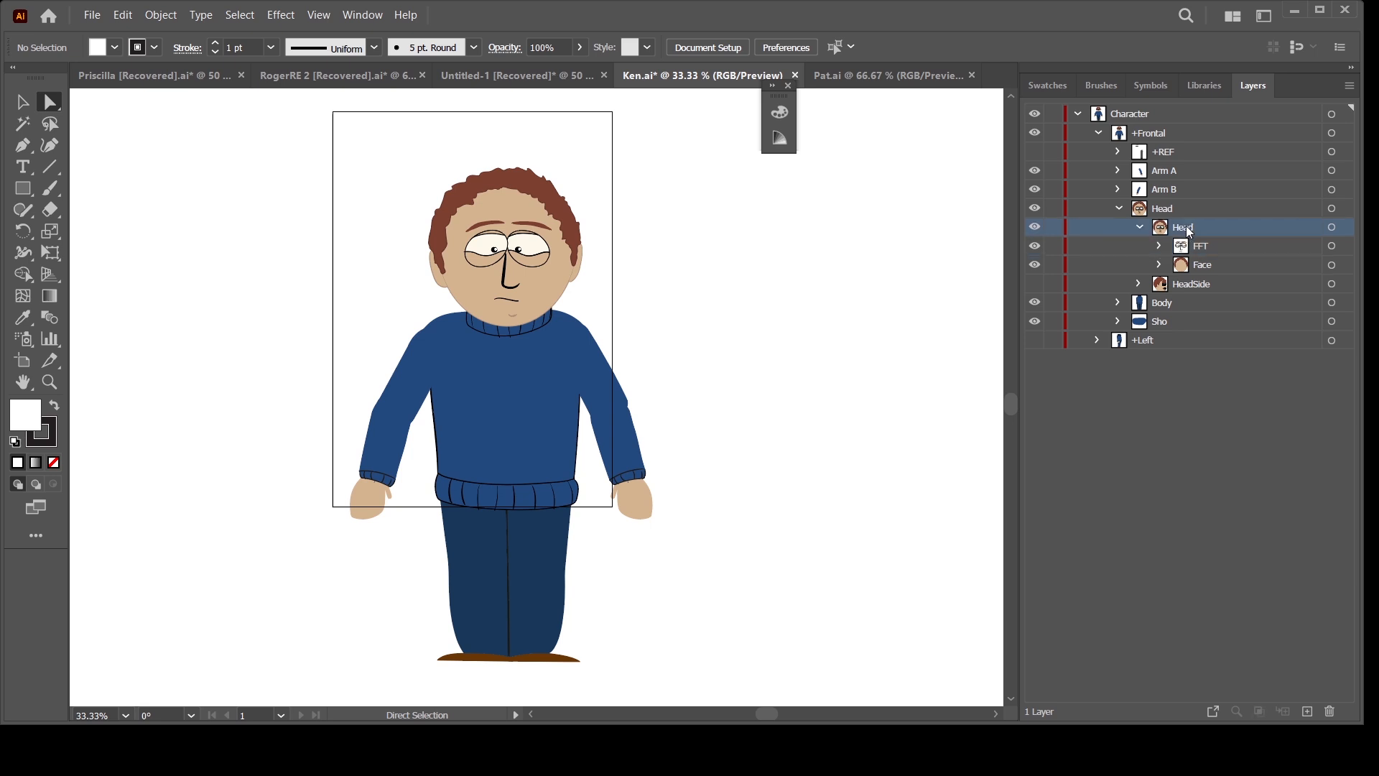
pyautogui.click(1206, 248)
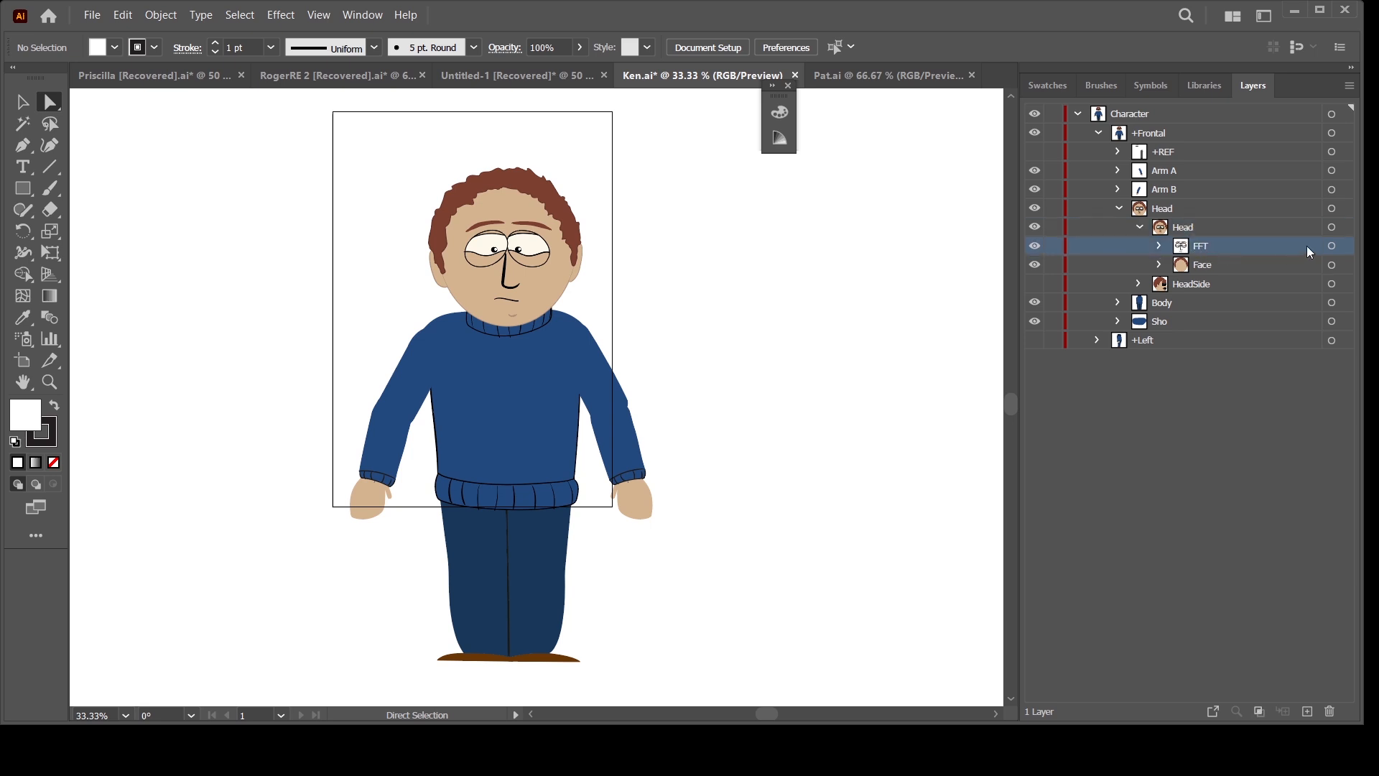
# Examine Face, FFT and +iris inside the inner Head layer of +Frontal, and collapse the outer Head and +Frontal layers
pyautogui.click(1216, 270)
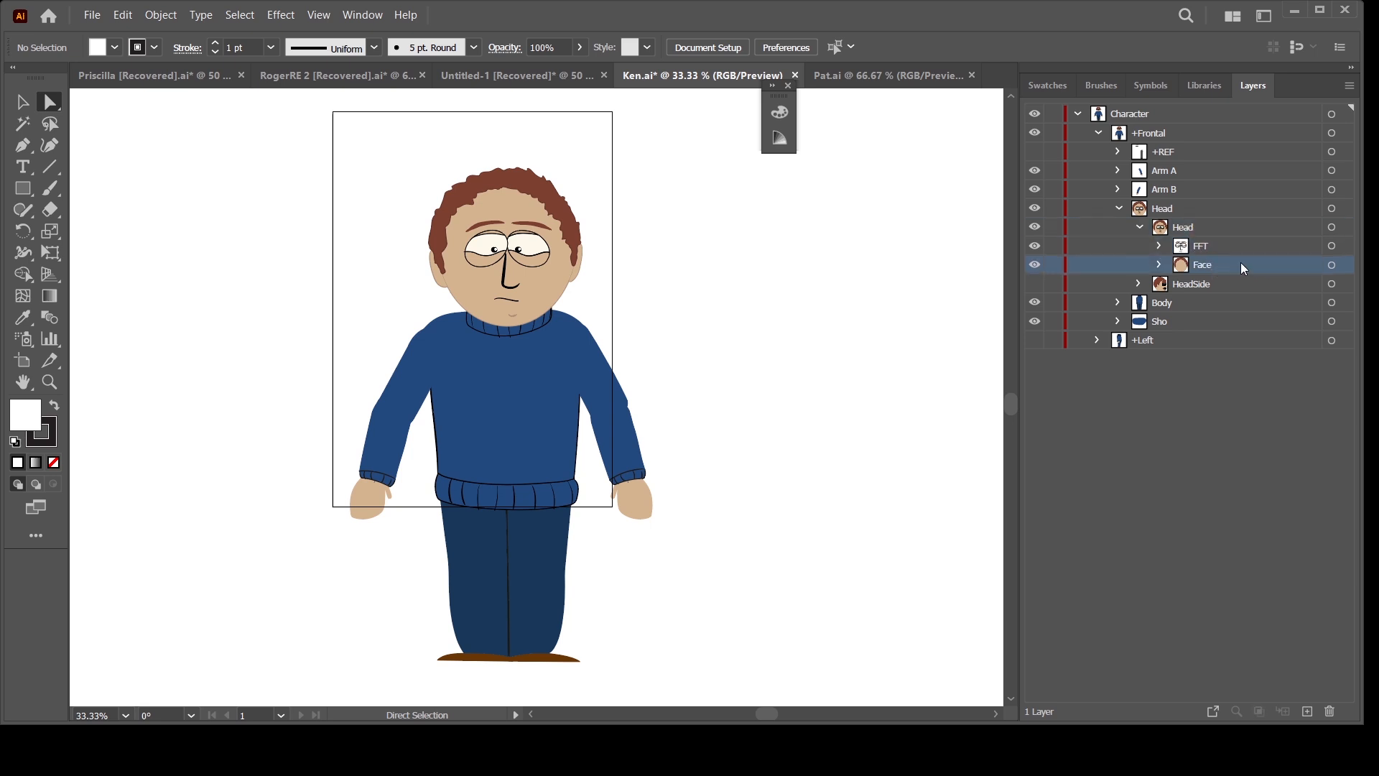
pyautogui.click(1159, 246)
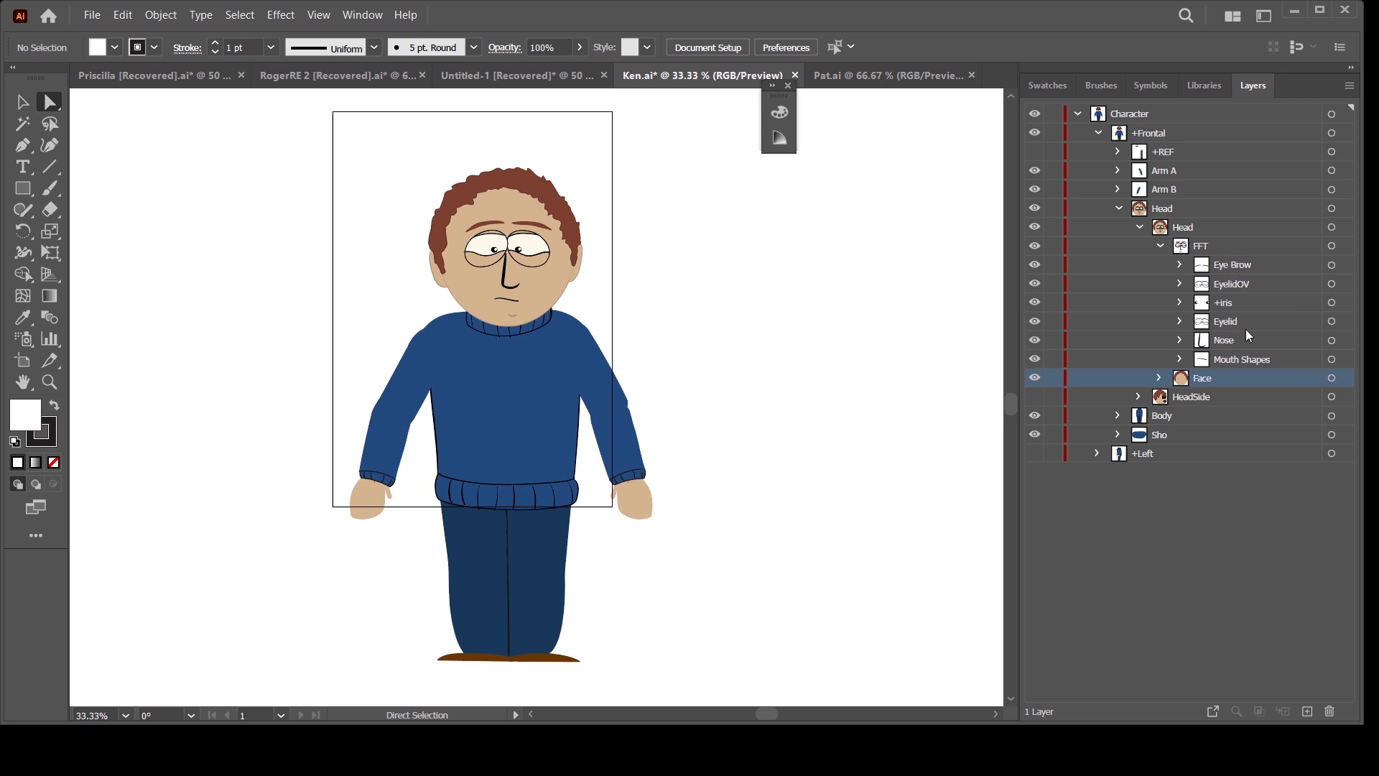
pyautogui.click(1180, 303)
pyautogui.click(1181, 302)
pyautogui.click(1159, 245)
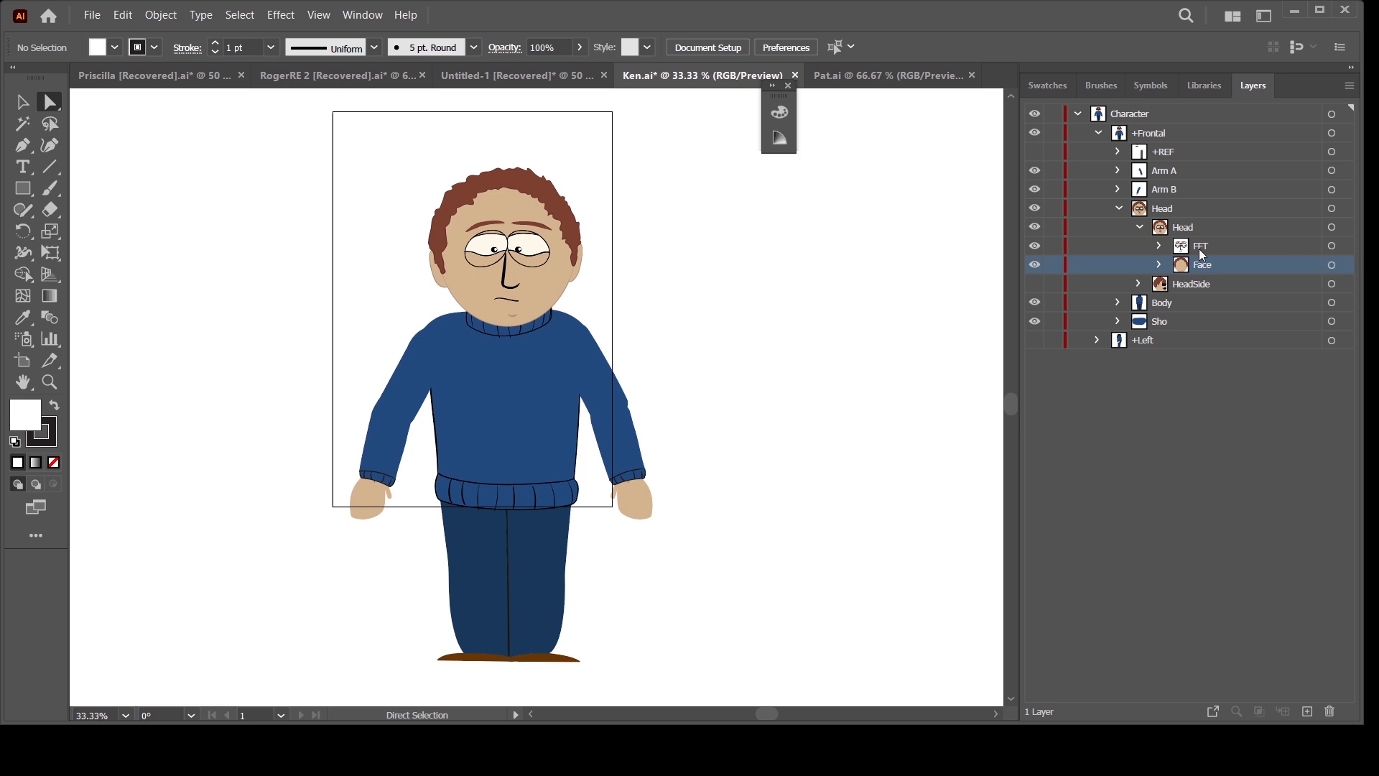
pyautogui.click(1119, 209)
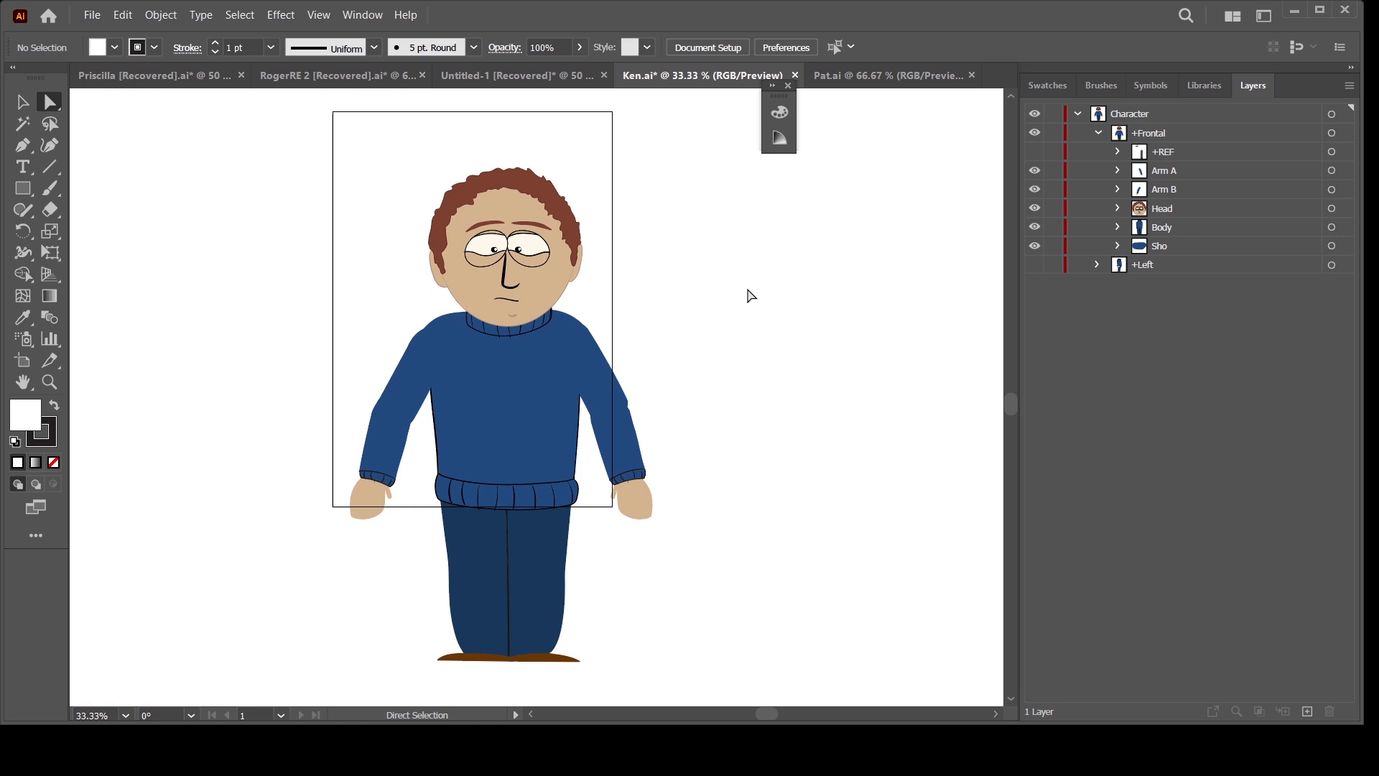
pyautogui.moveTo(750, 295); pyautogui.dragTo(759, 324)
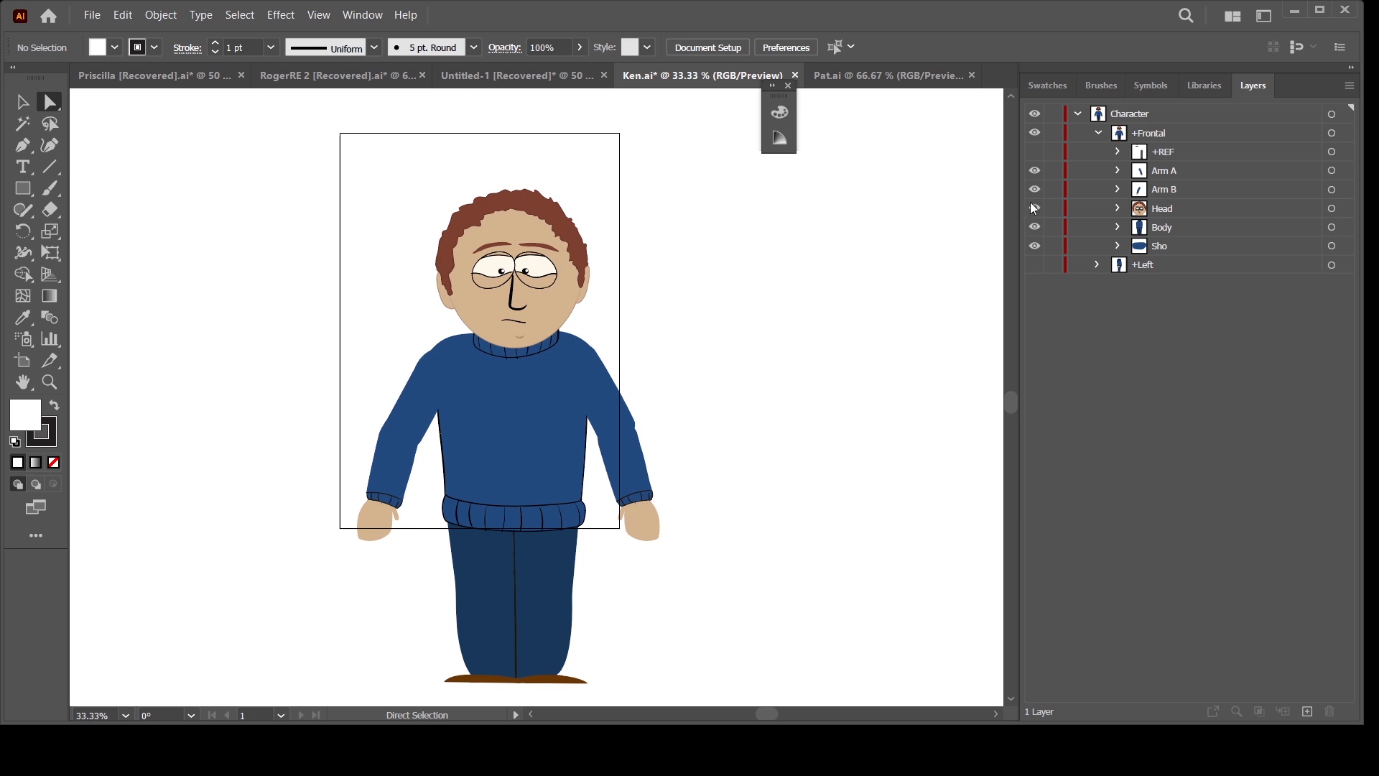
pyautogui.click(1098, 133)
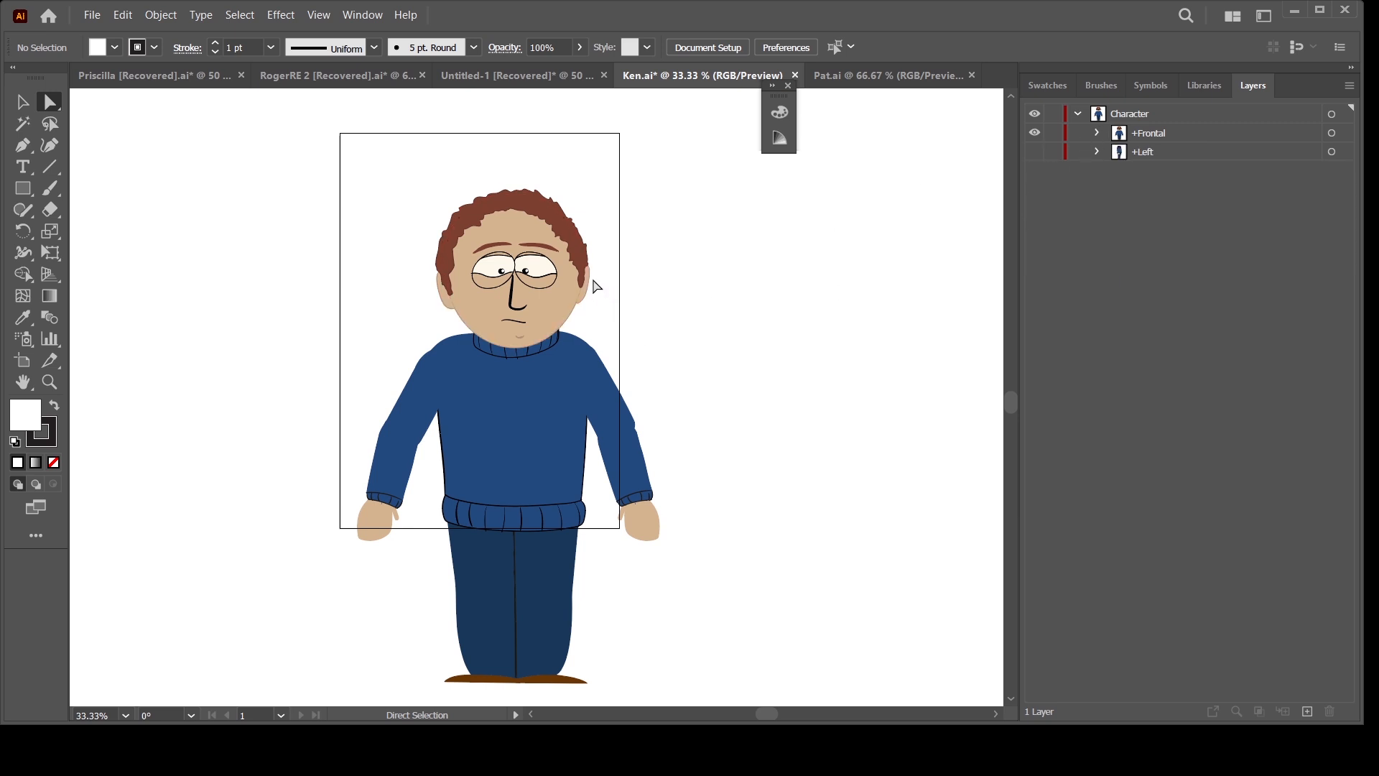
pyautogui.press('space')
pyautogui.moveTo(781, 356); pyautogui.dragTo(777, 352)
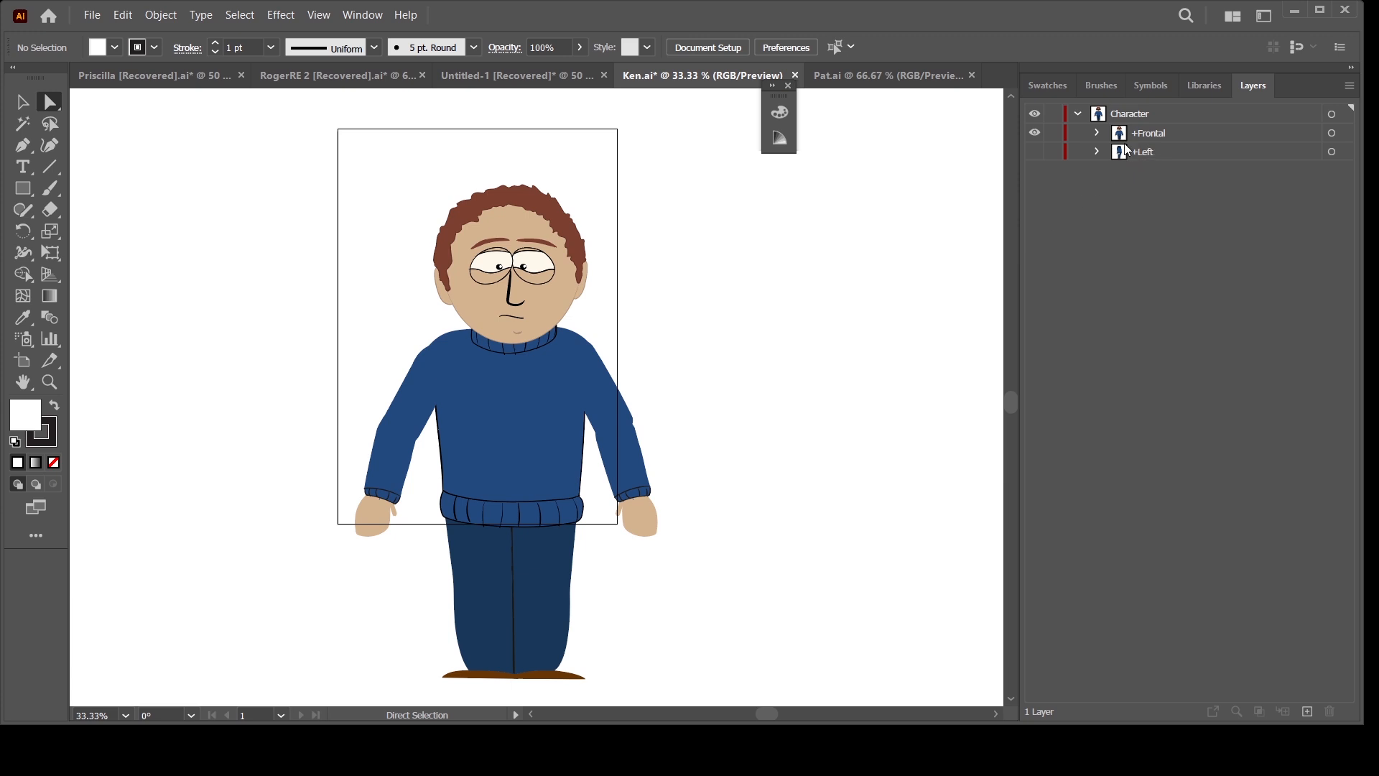
# Make the +Left layer visible together with +Frontal
pyautogui.click(1035, 152)
pyautogui.click(1036, 152)
pyautogui.click(1035, 152)
pyautogui.scroll(-1, 833, 402)
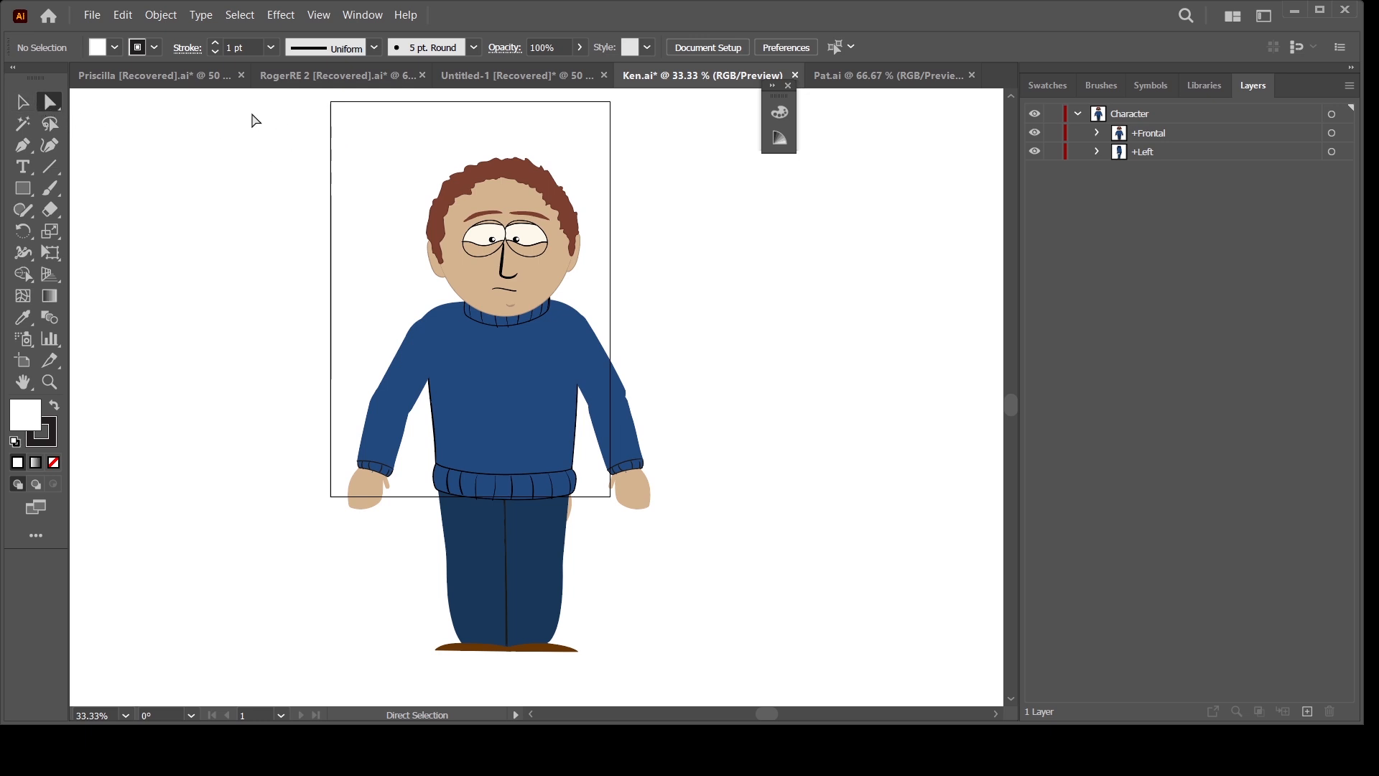
# Select all the visible character artwork, save the selection as "Default", and deselect everything
pyautogui.moveTo(252, 114); pyautogui.dragTo(819, 680)
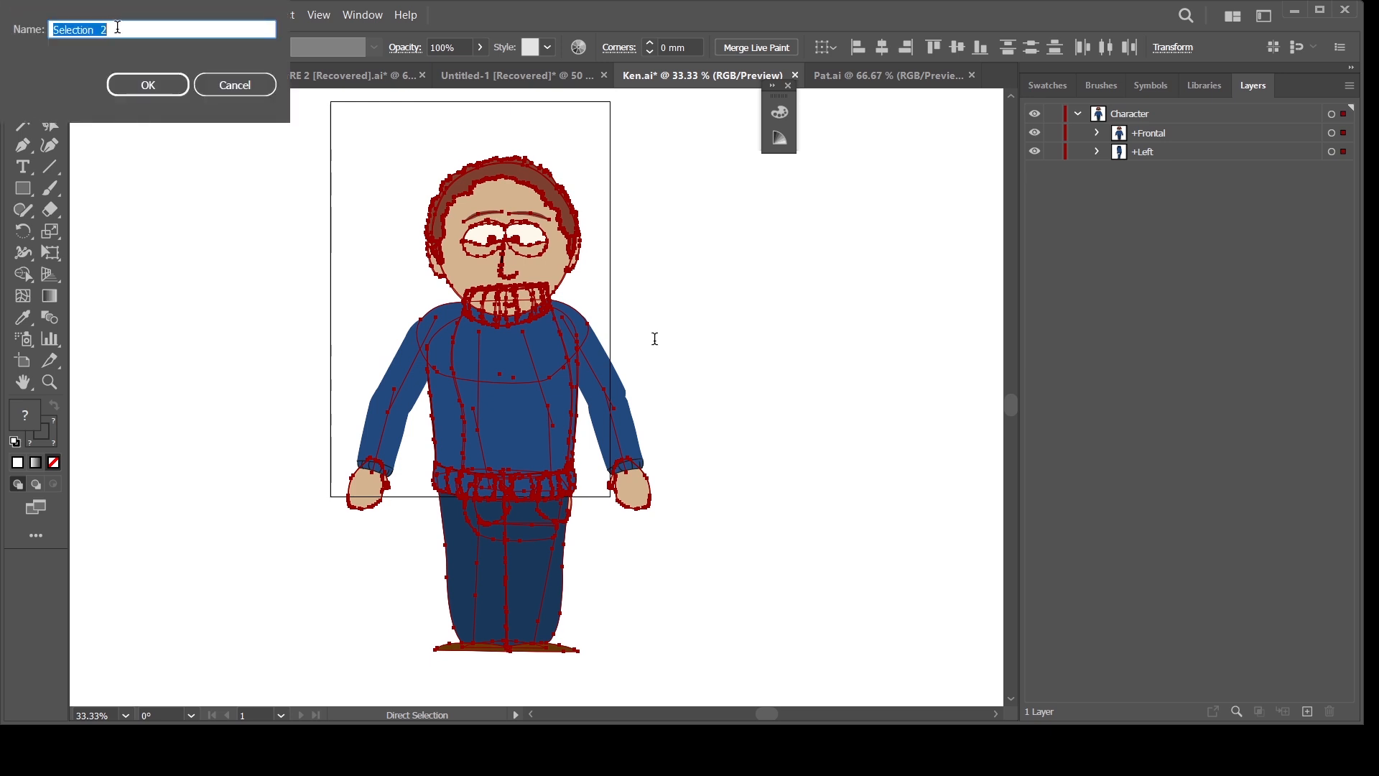
pyautogui.write('Default')
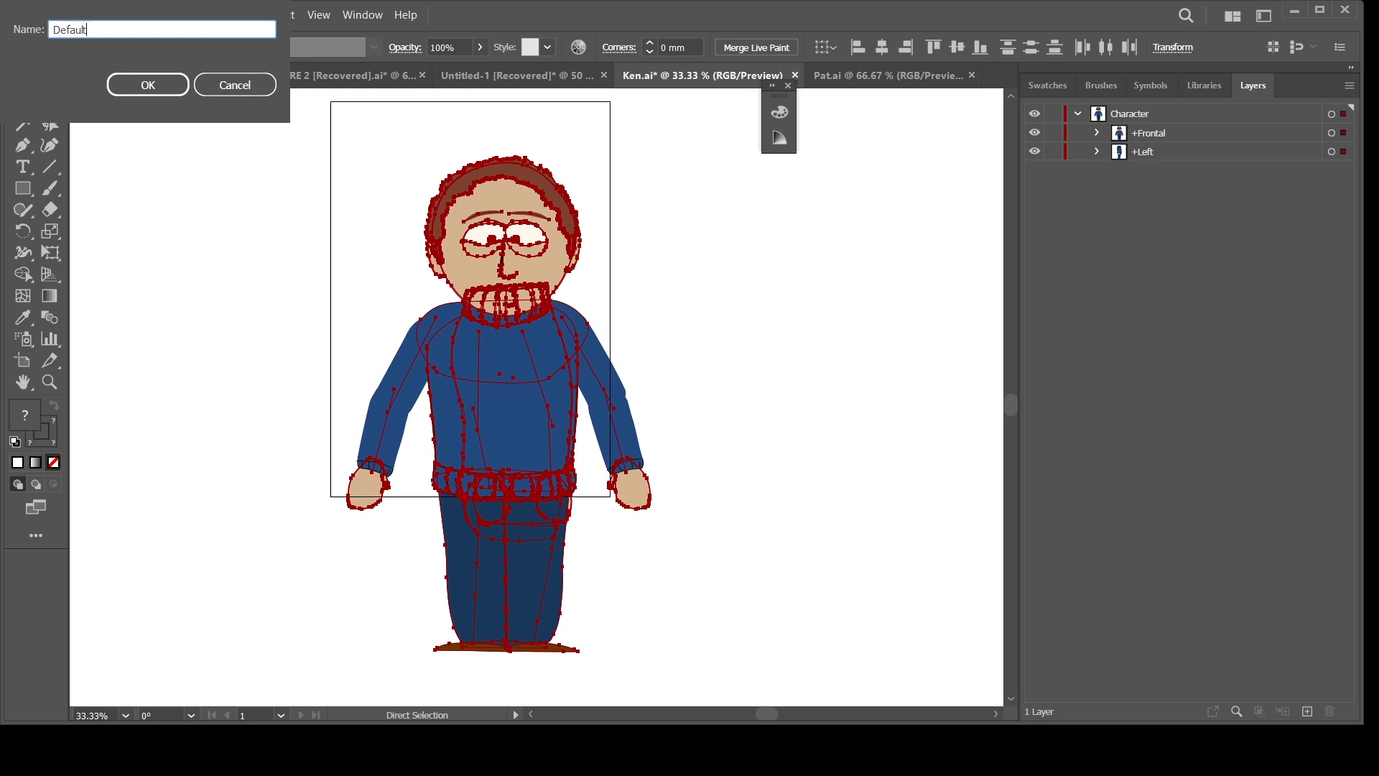
pyautogui.press('Return')
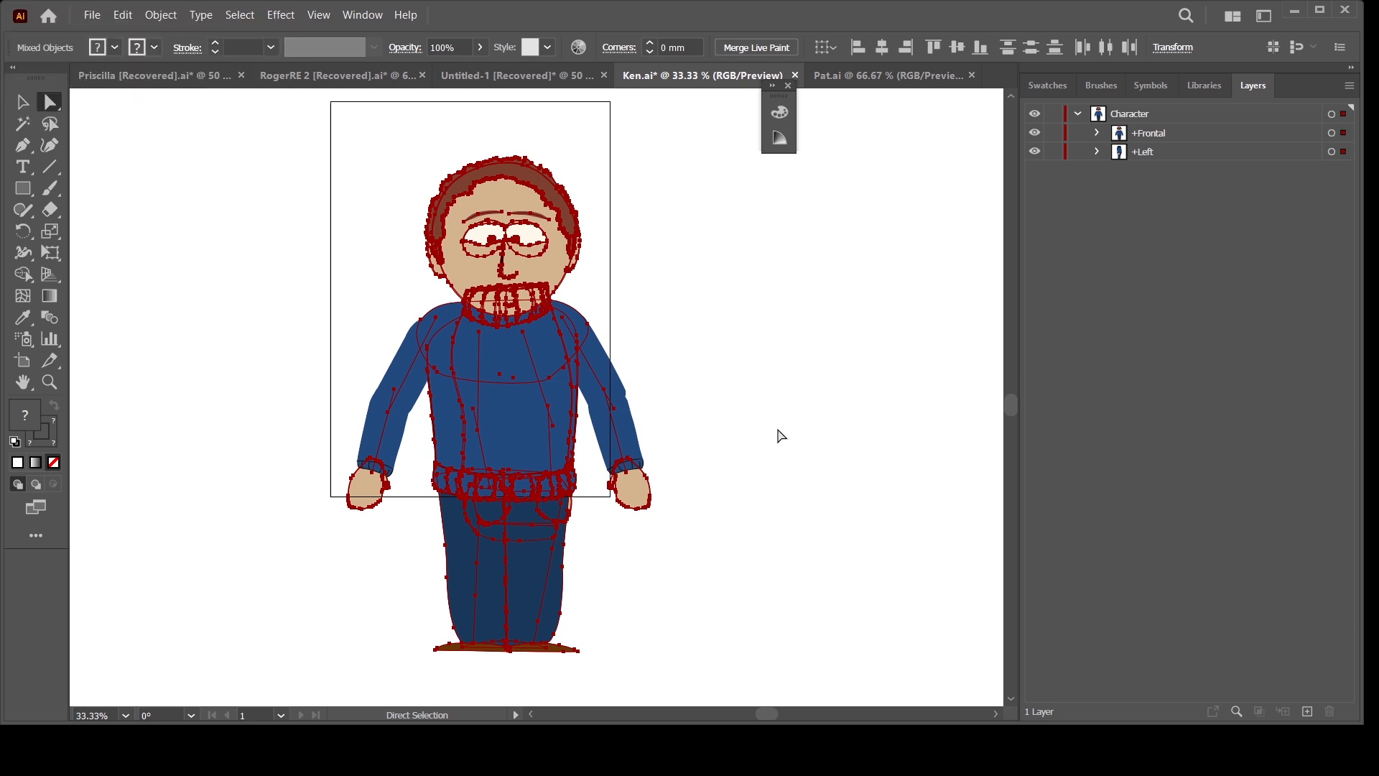
pyautogui.click(856, 337)
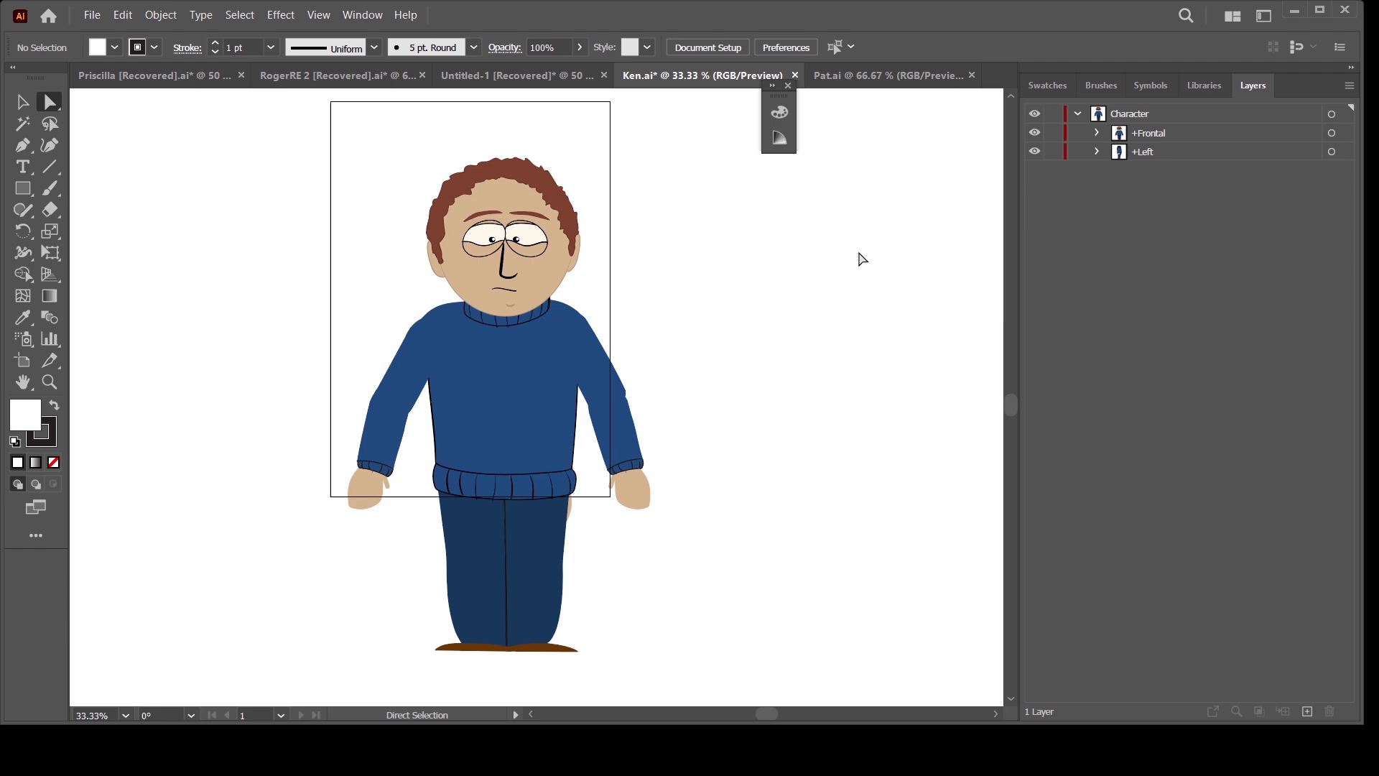
# Reveal all hidden artwork in both character views and clear the selection
pyautogui.press('ctrl')
pyautogui.hotkey('ctrl', 'a')
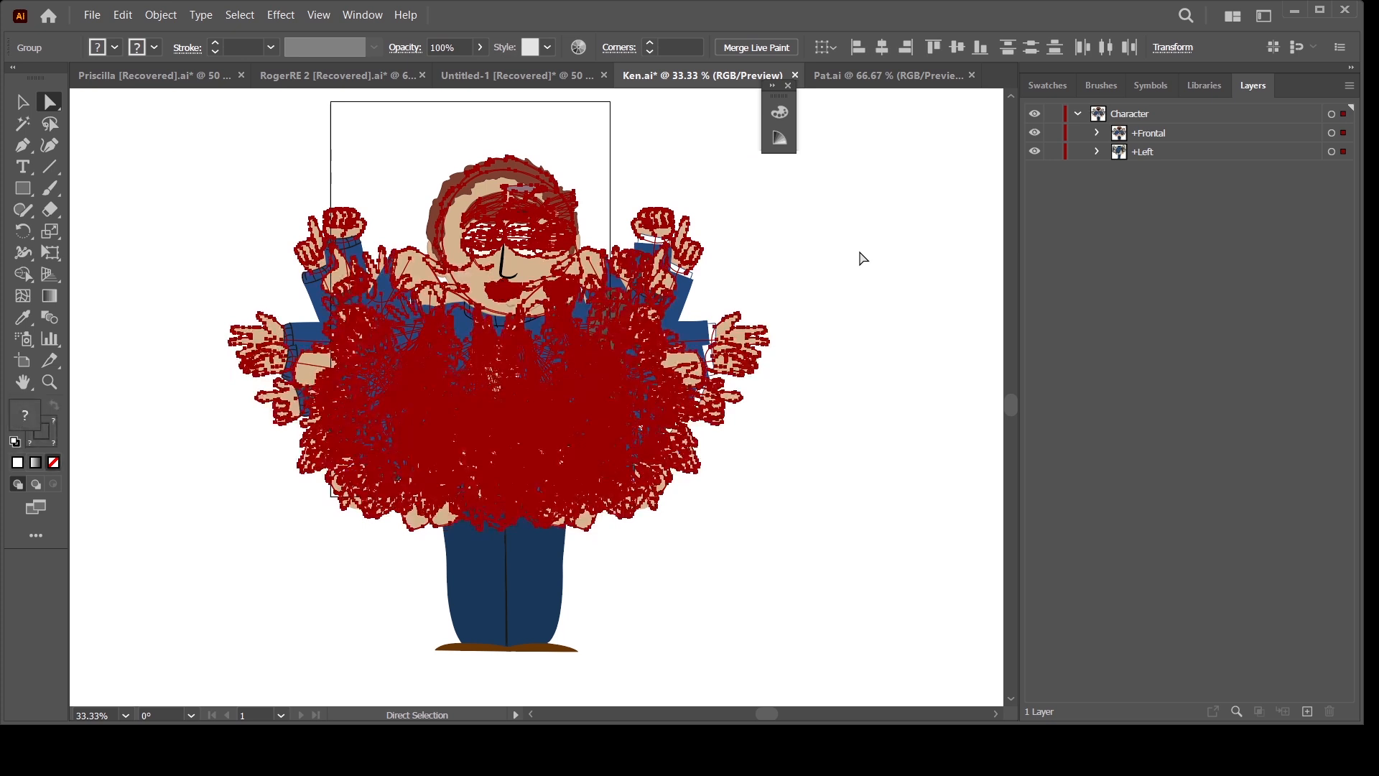
pyautogui.click(871, 327)
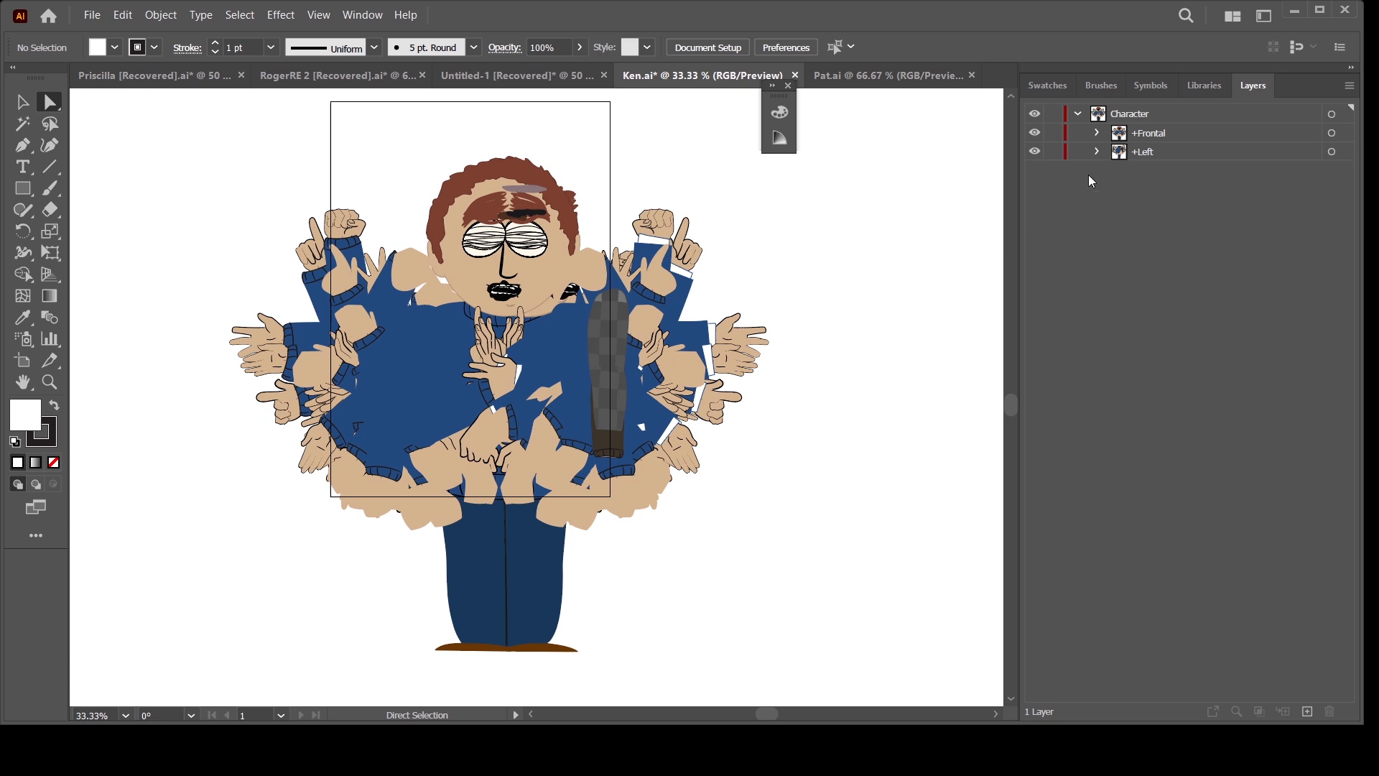
# Examine the +Left layer's sublayers and its place beside +Frontal under Character
pyautogui.click(1098, 151)
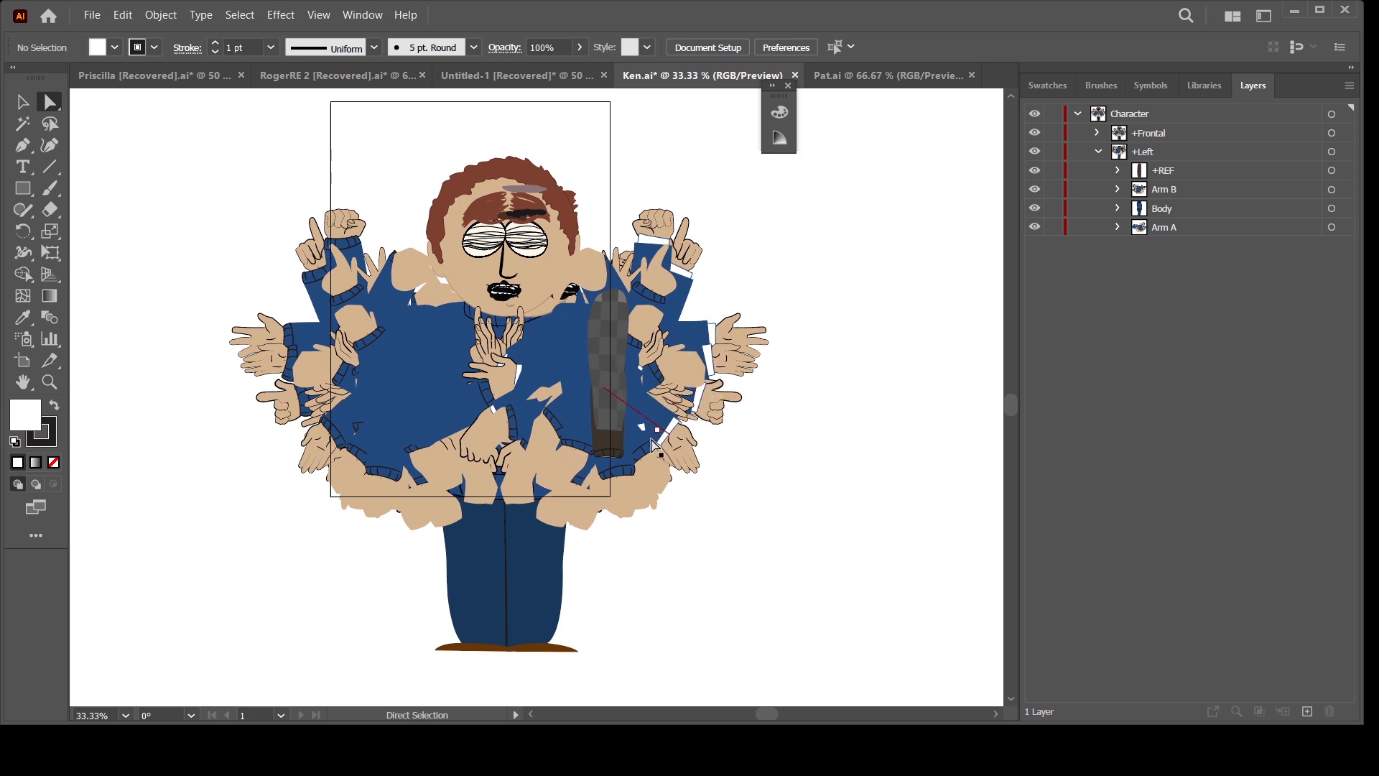
pyautogui.click(1100, 152)
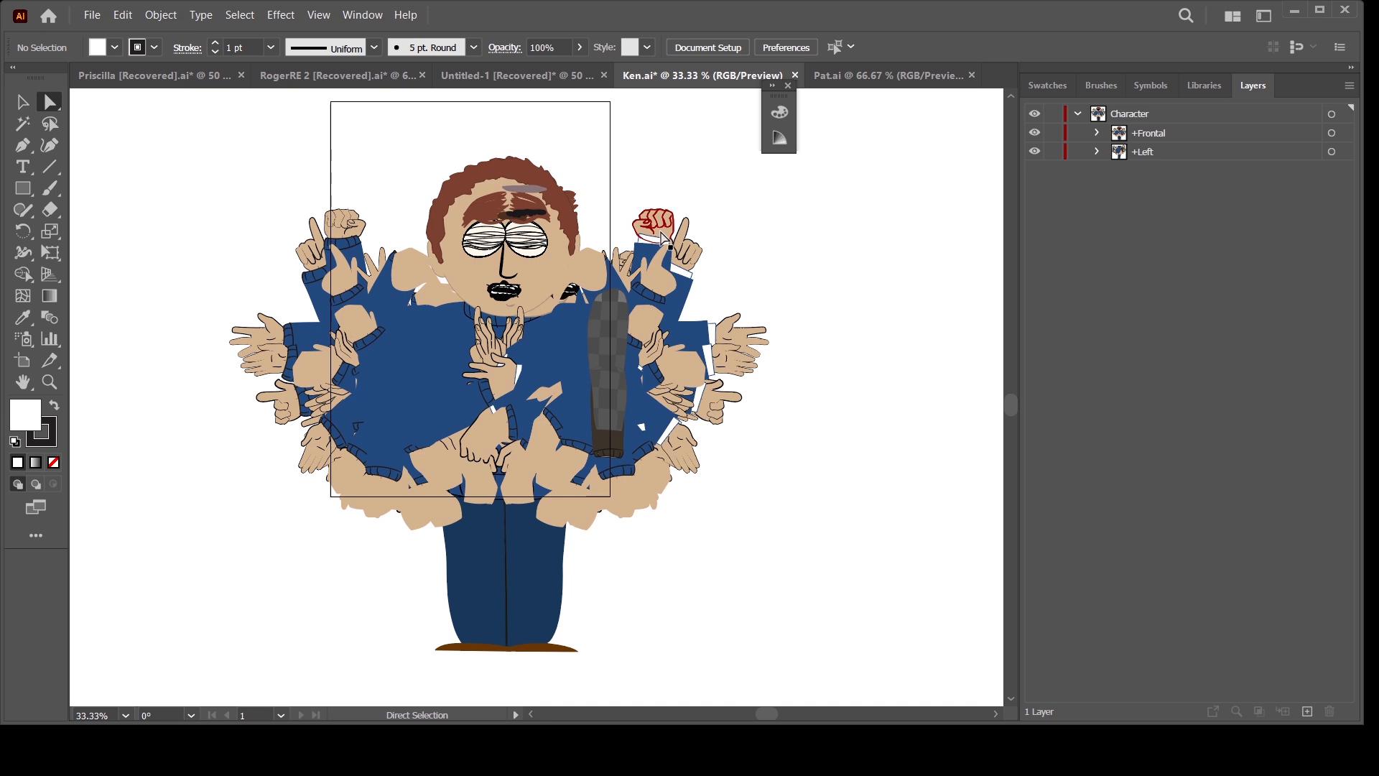
pyautogui.click(1125, 119)
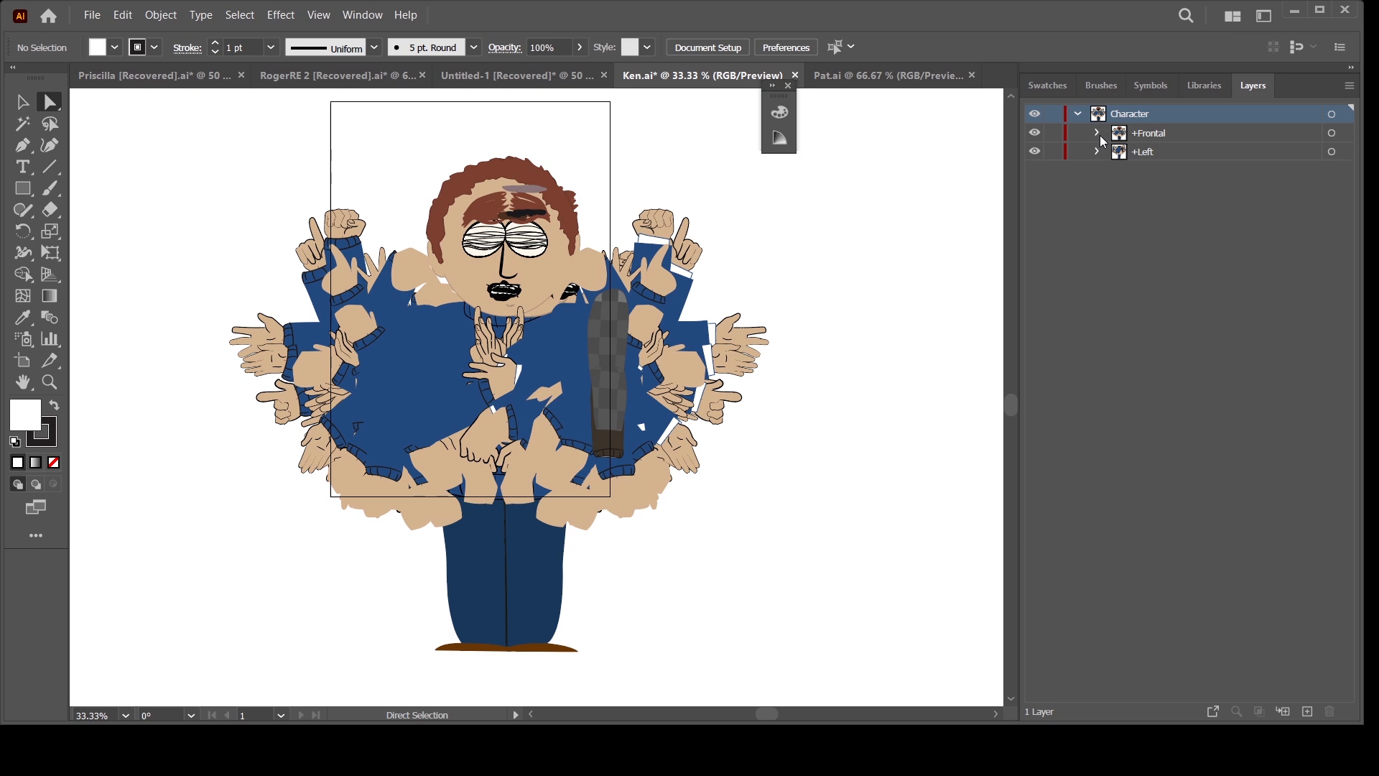
pyautogui.click(1100, 135)
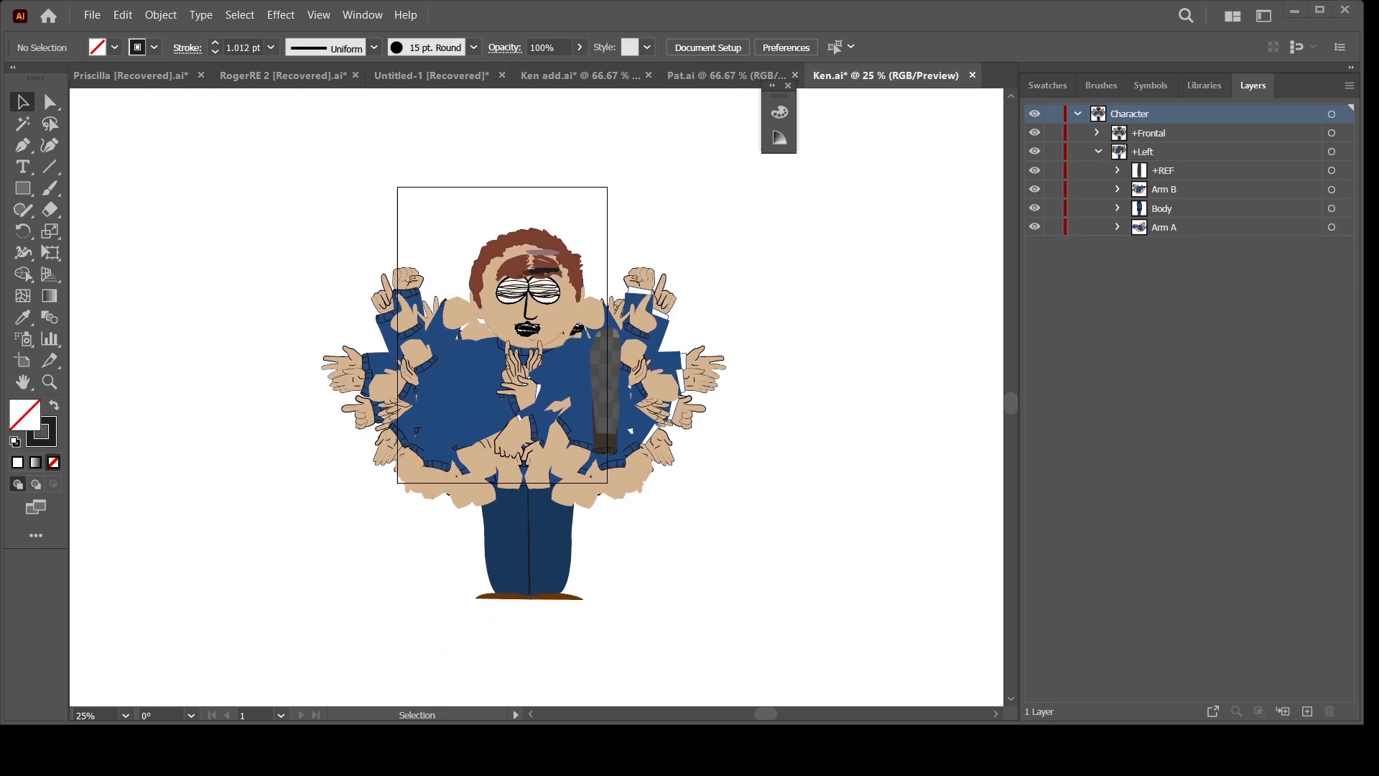
# Draw an unfilled, stroked rectangle enclosing the whole character, including all the outstretched arm variants
pyautogui.click(1147, 684)
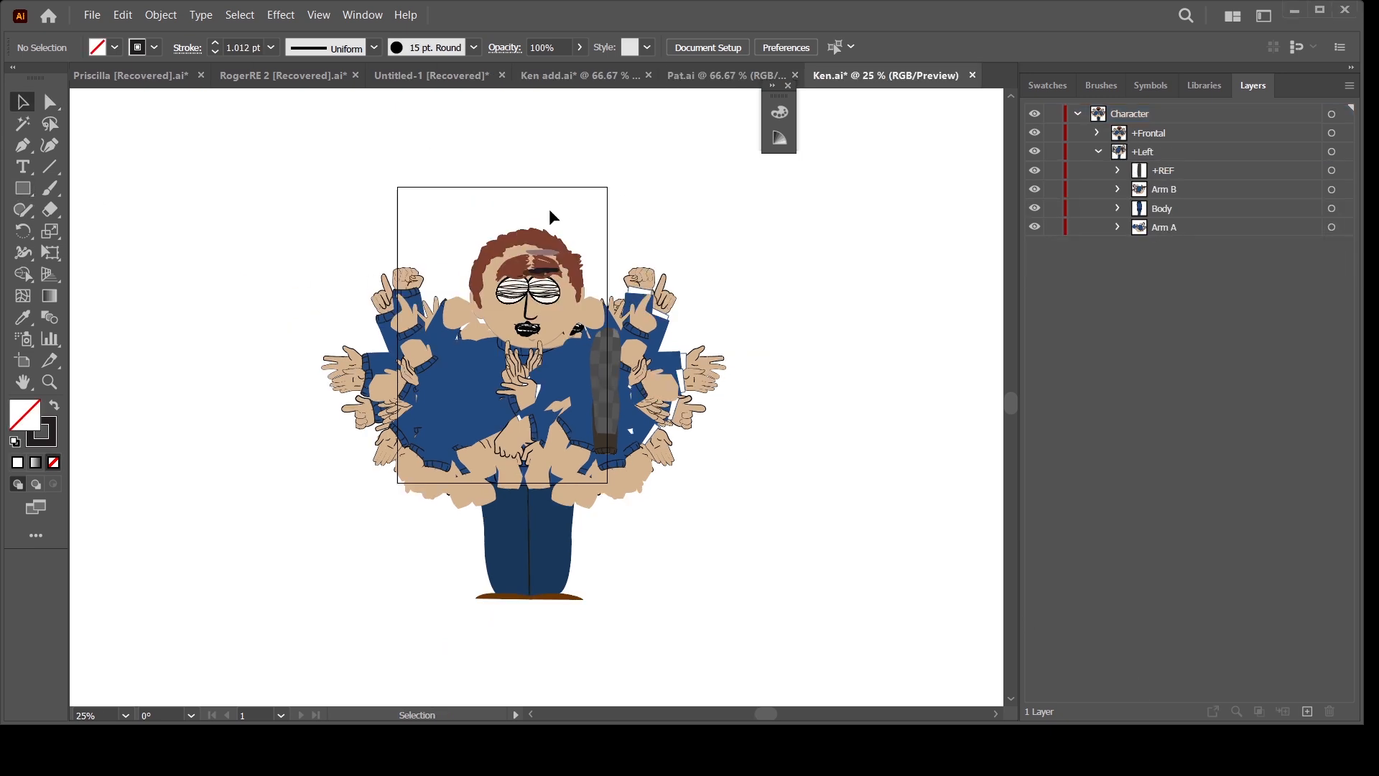
pyautogui.click(48, 444)
pyautogui.click(22, 189)
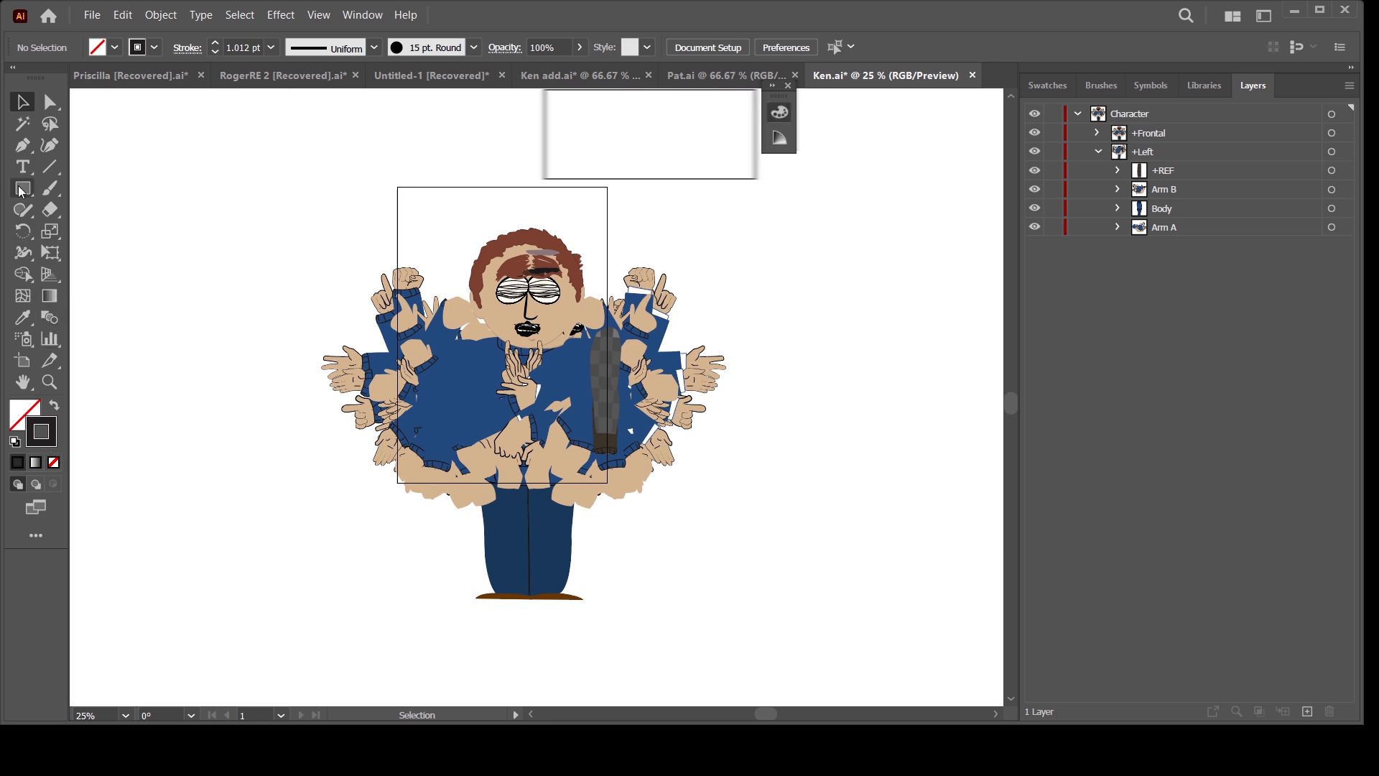
pyautogui.moveTo(290, 202); pyautogui.dragTo(747, 614)
pyautogui.press('v')
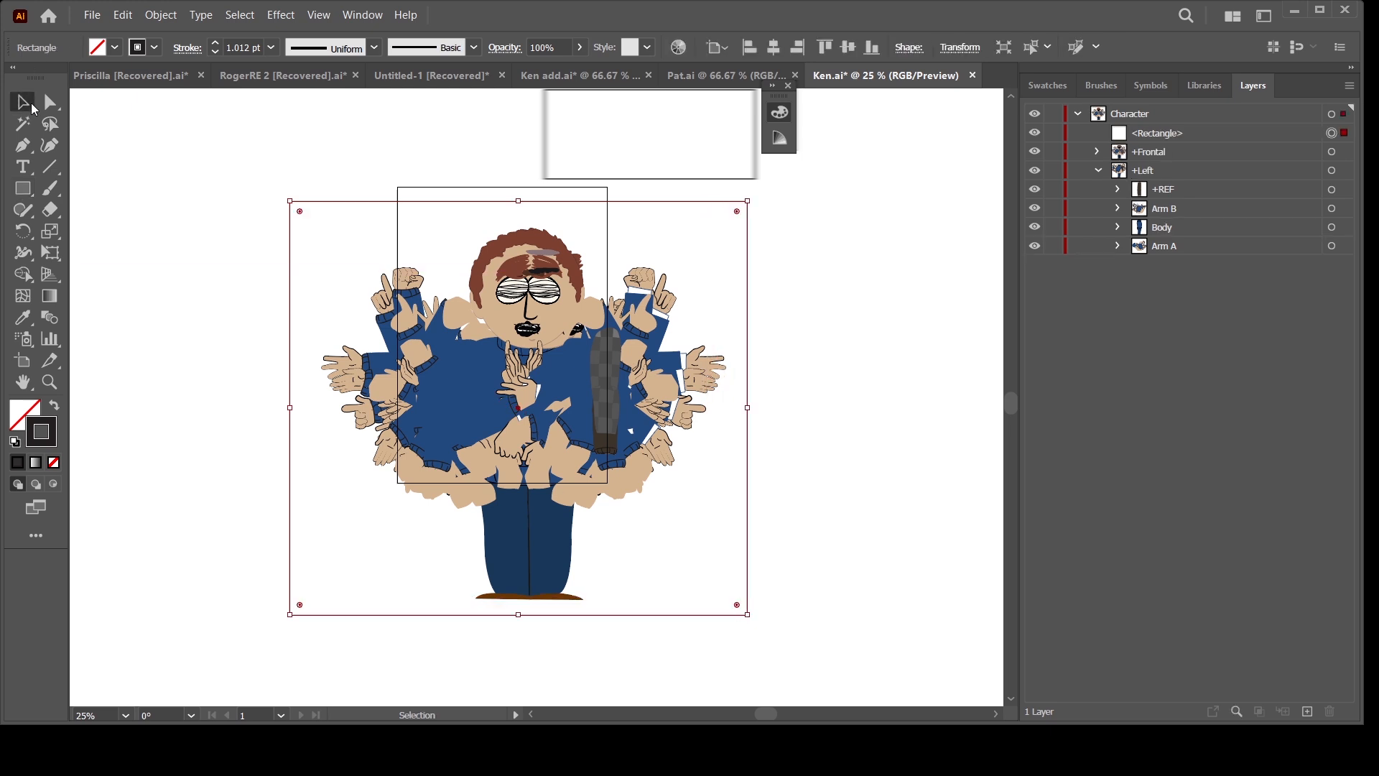
# Create a new top-level layer above Character and move the enclosing rectangle into it
pyautogui.click(1164, 117)
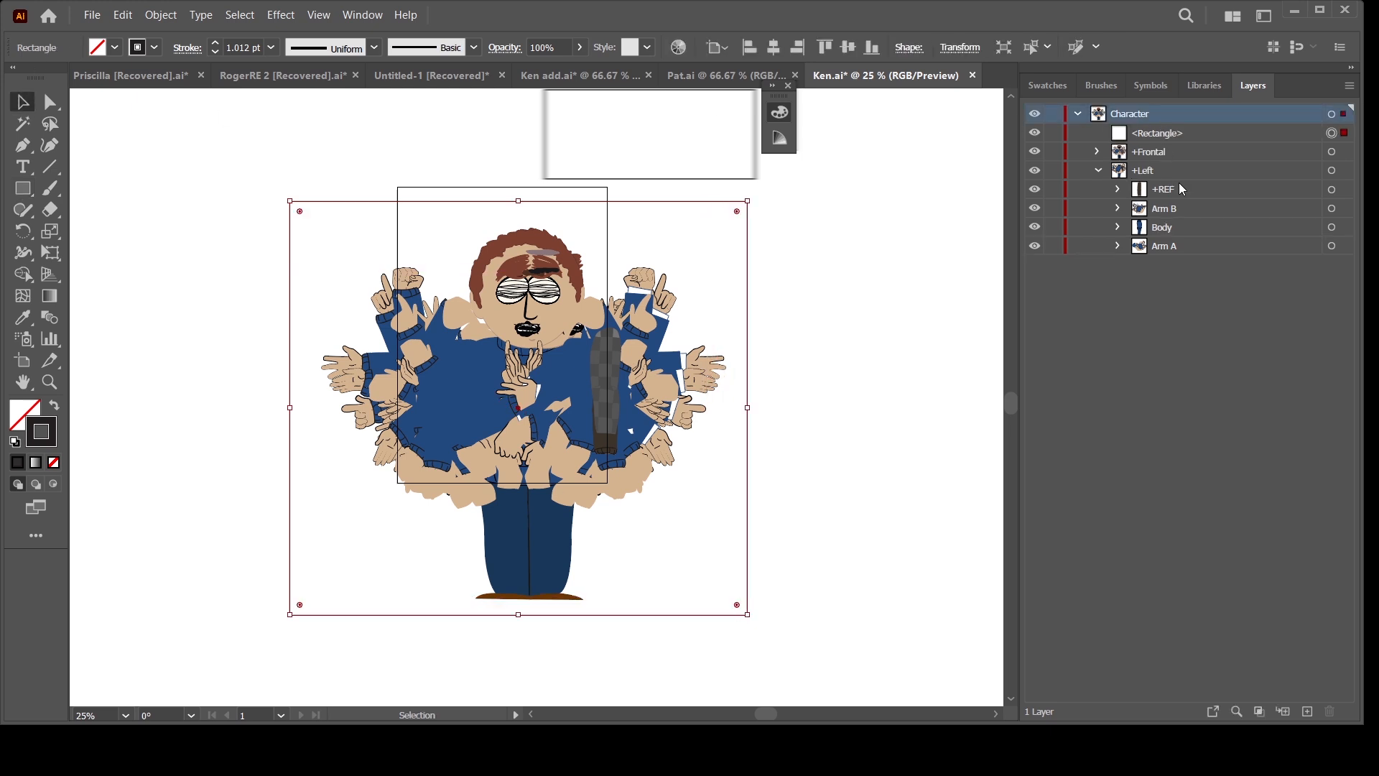
pyautogui.click(1308, 711)
pyautogui.moveTo(1169, 153); pyautogui.dragTo(1156, 114)
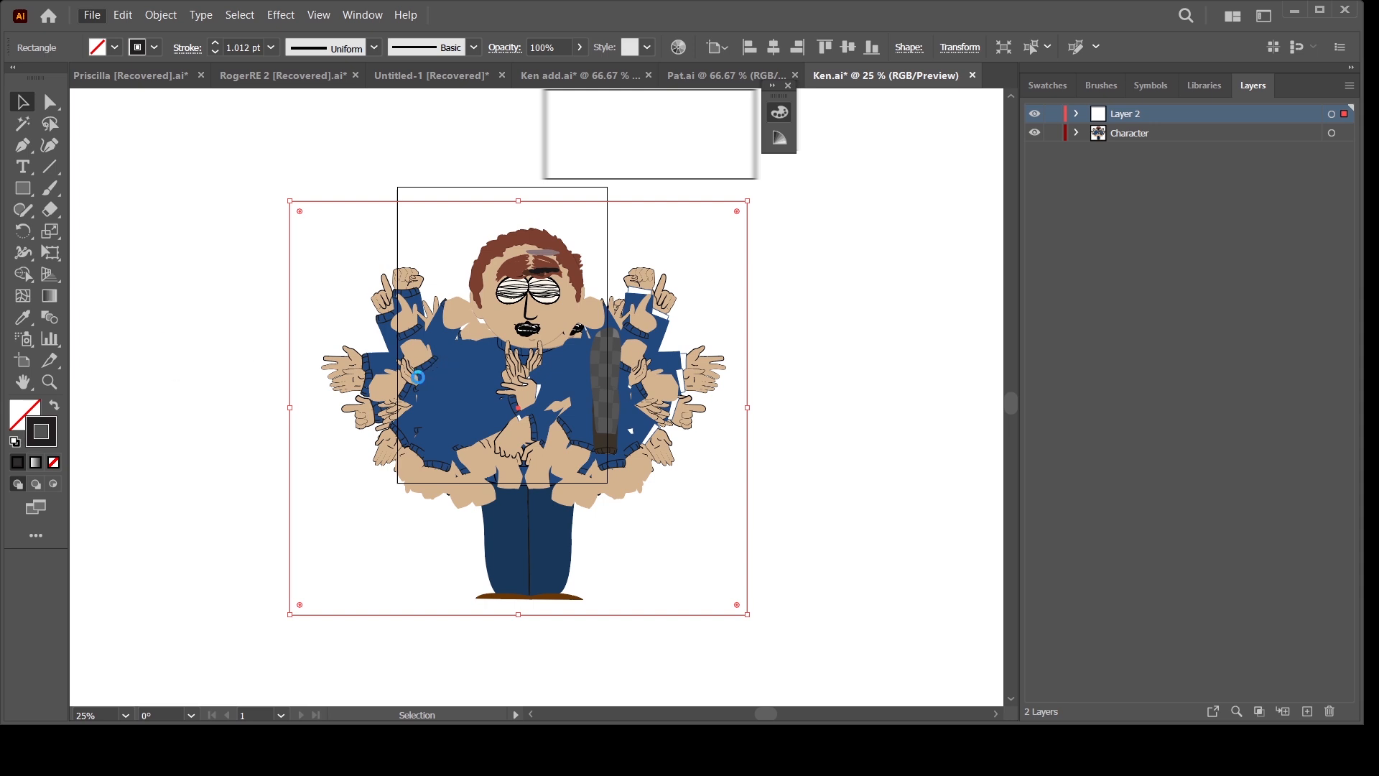
# Export the artwork as a Photoshop file in RGB at High (300 ppi), with Write Layers and Maximum Editability
pyautogui.click(410, 373)
pyautogui.click(525, 460)
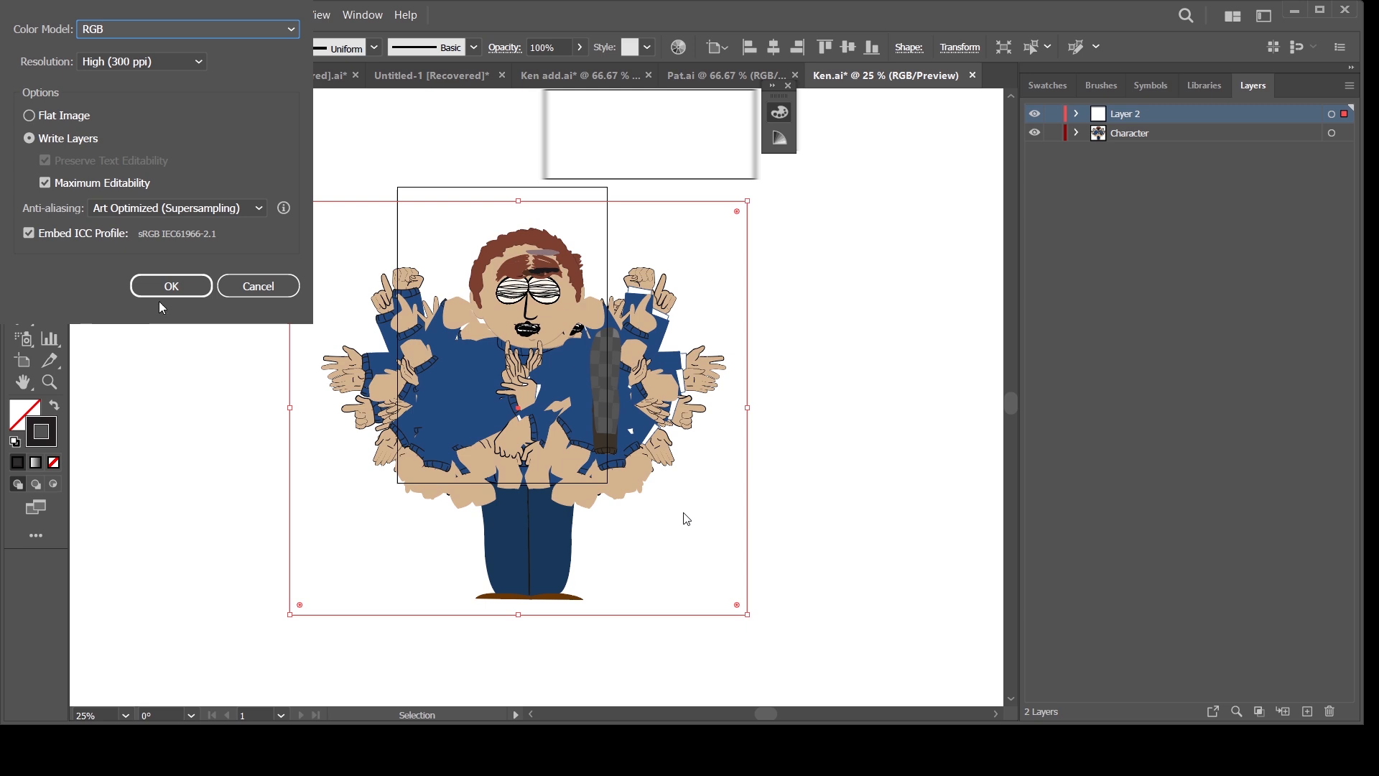
pyautogui.press('Return')
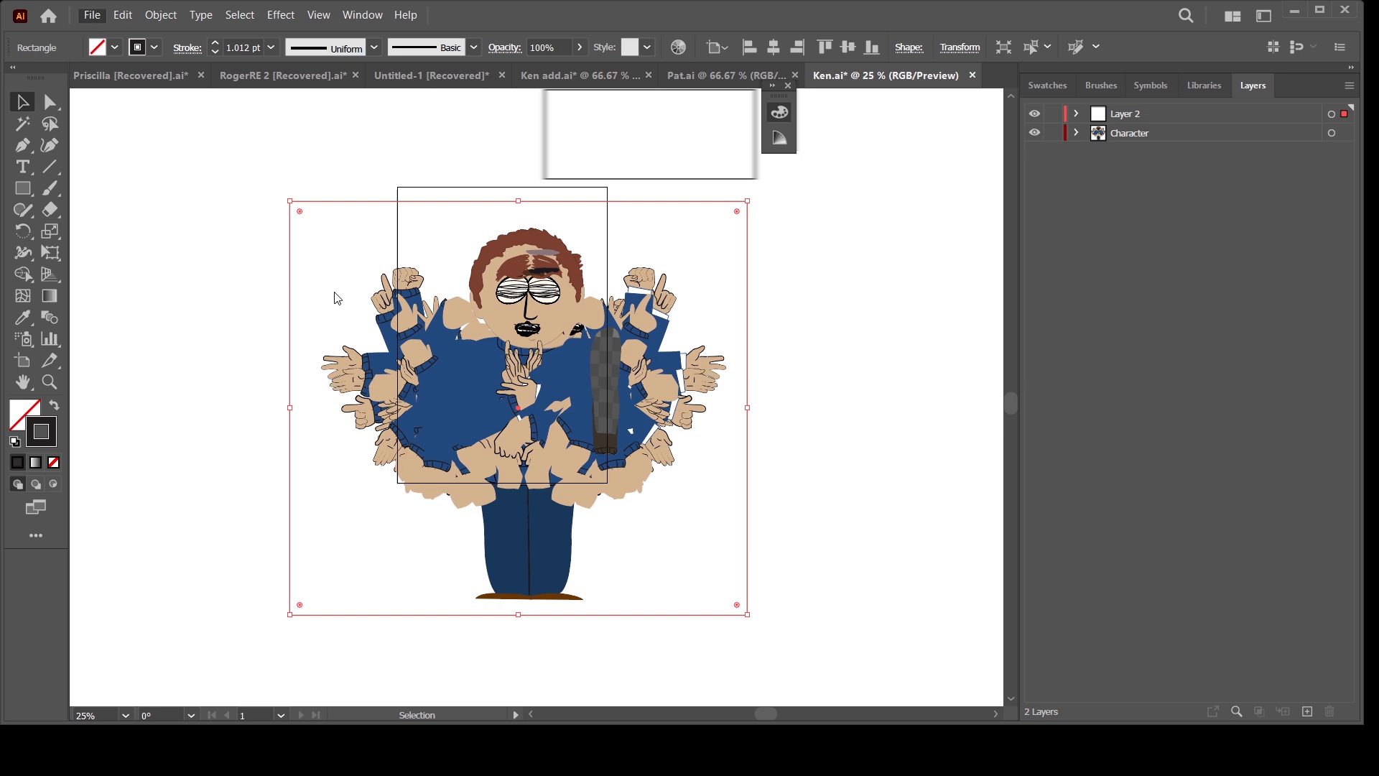
# Save the document as Ken add.ai in Adobe Illustrator format, replacing the existing file of that name
pyautogui.hotkey('ctrl', 'shift', 's')
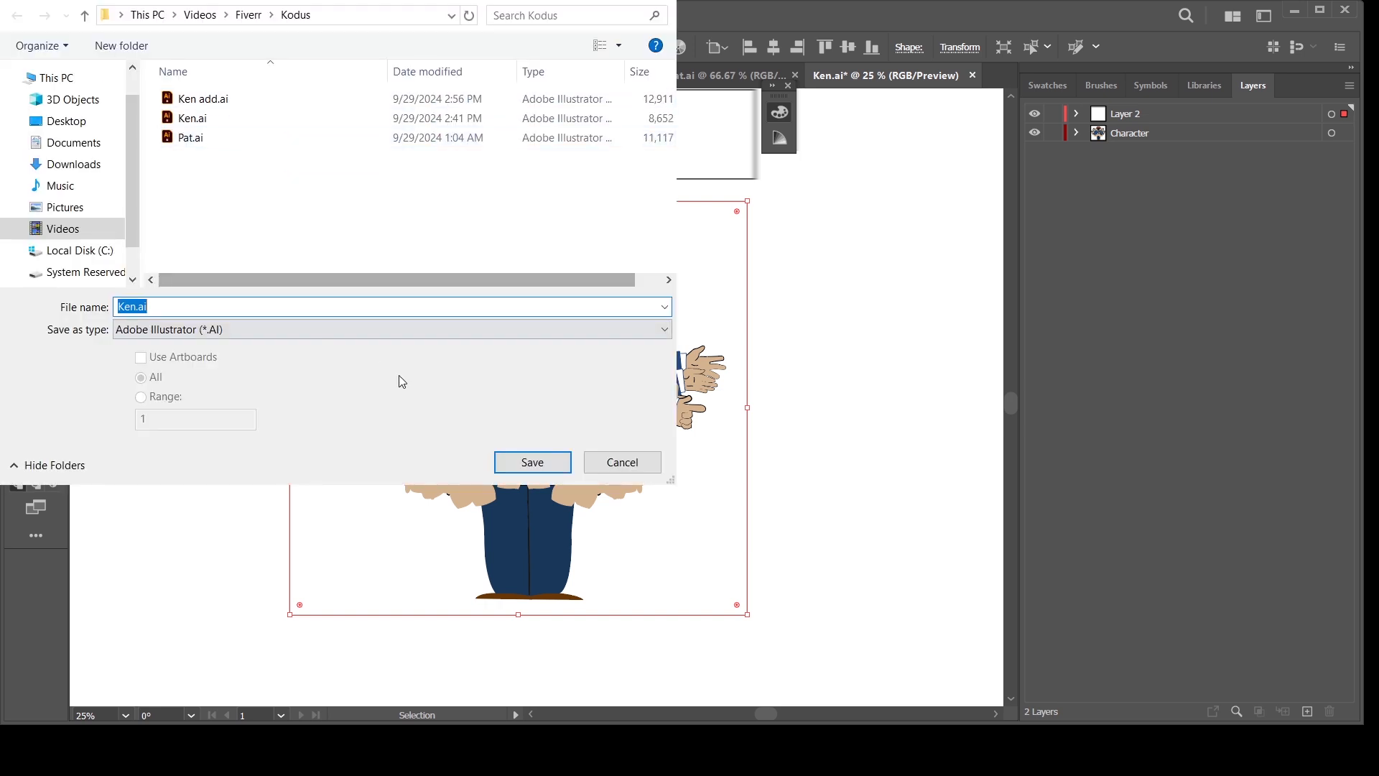
pyautogui.click(216, 107)
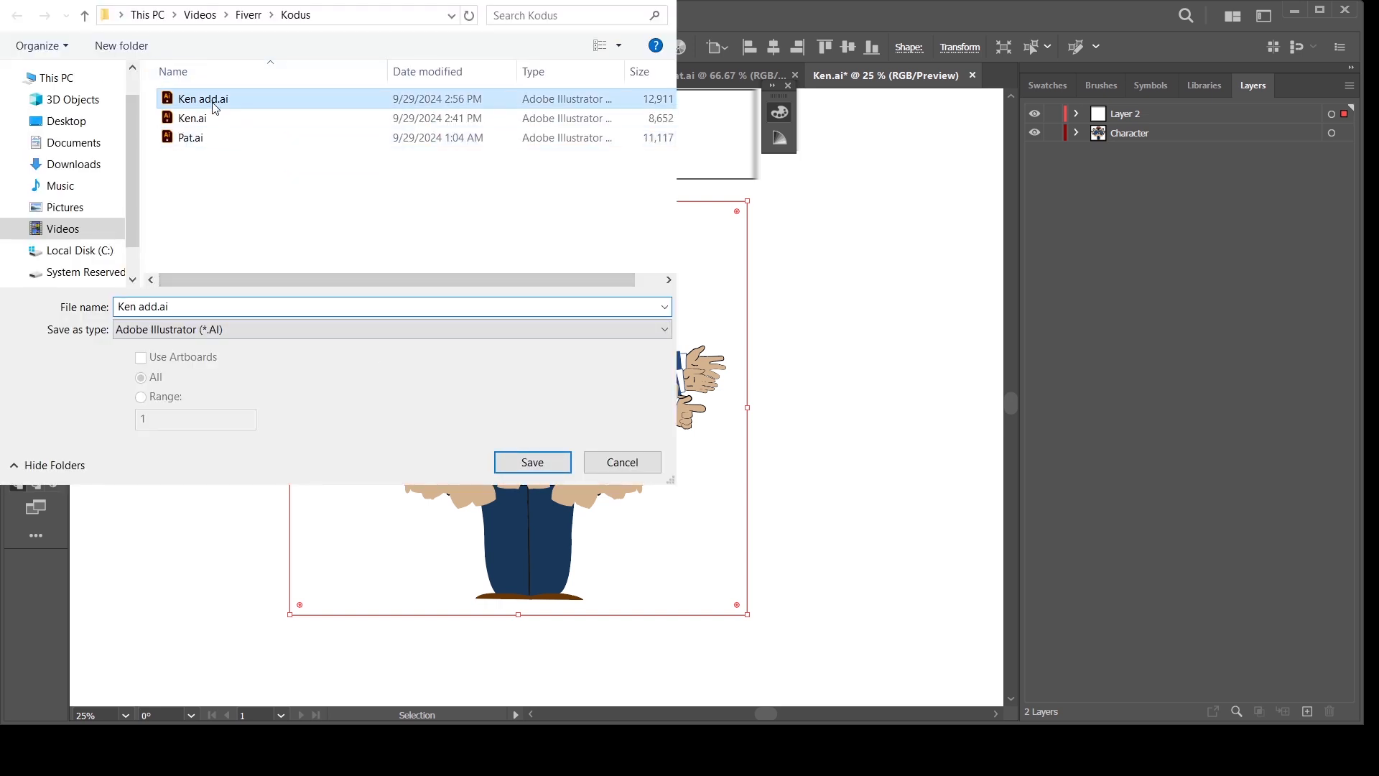
pyautogui.click(531, 462)
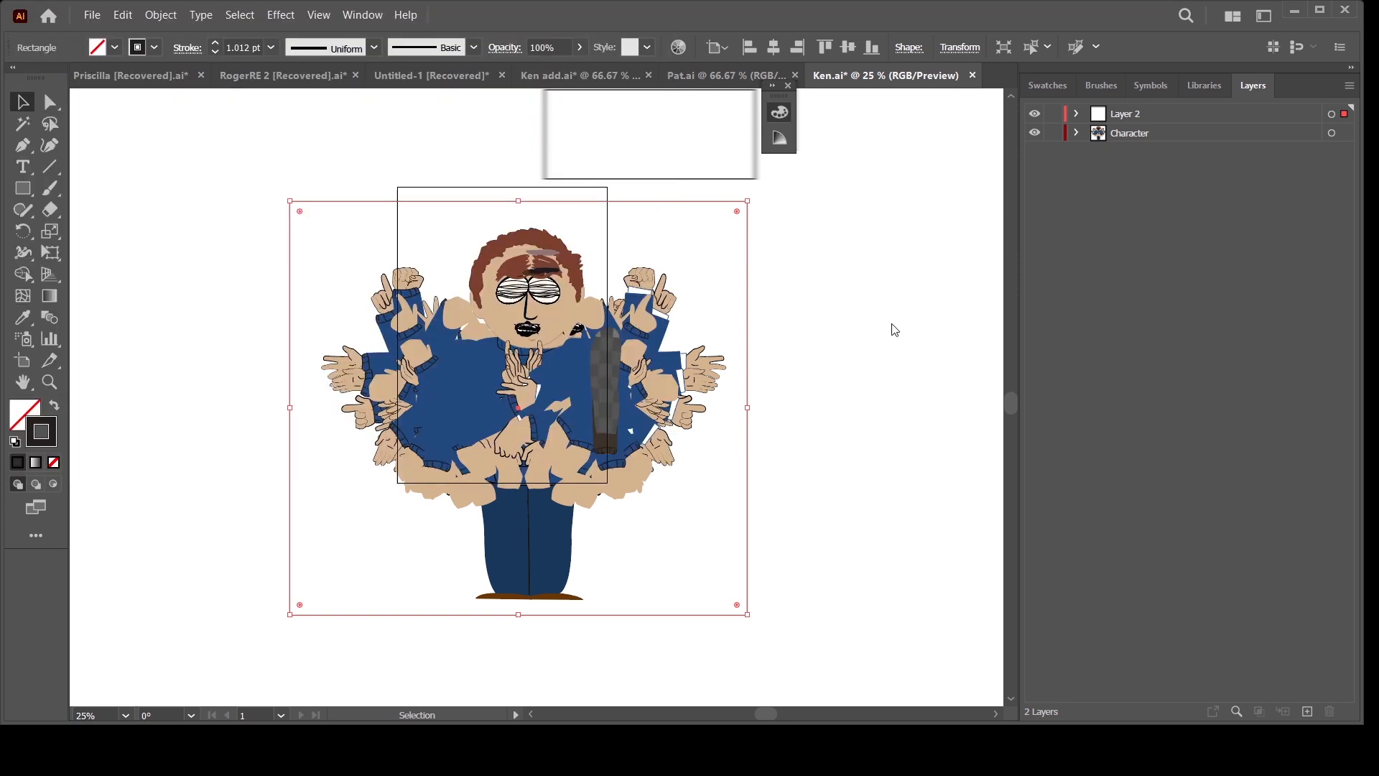
pyautogui.click(255, 531)
# Expand the Character layer, and collapse and hide its +Left sublayer
pyautogui.click(1075, 133)
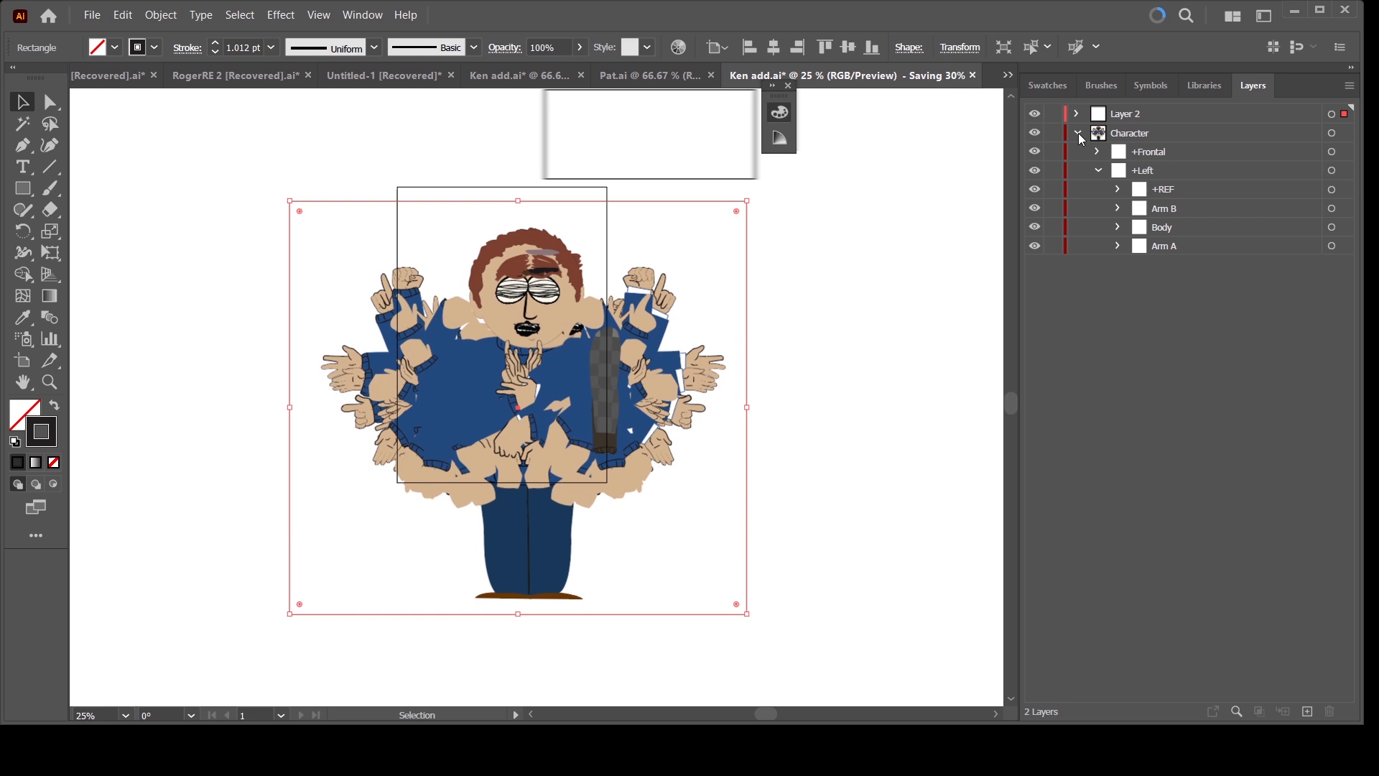
pyautogui.click(1143, 121)
pyautogui.click(1143, 131)
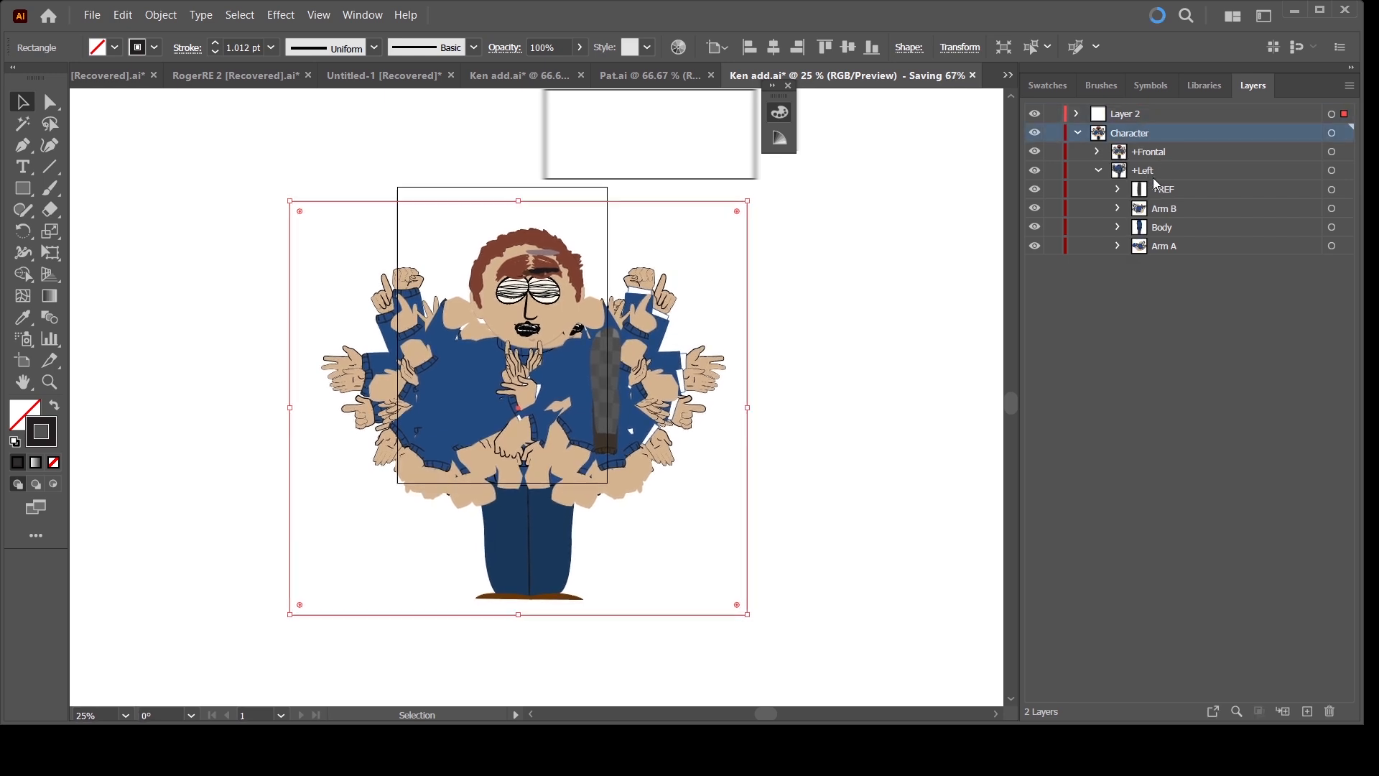
pyautogui.click(1099, 170)
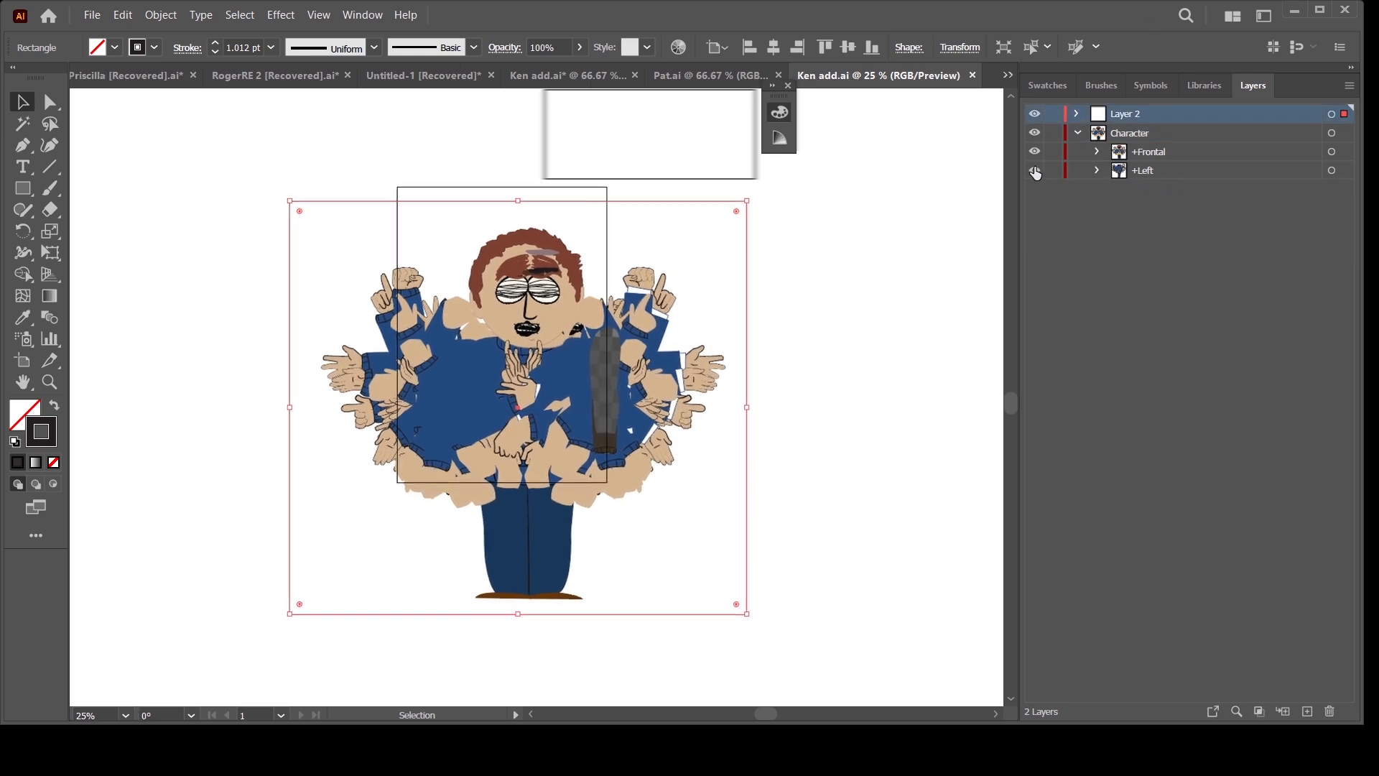
# Expand +Frontal, collapse Arm A, hide the +REF sublayer and highlight the Arm A layer
pyautogui.click(1098, 152)
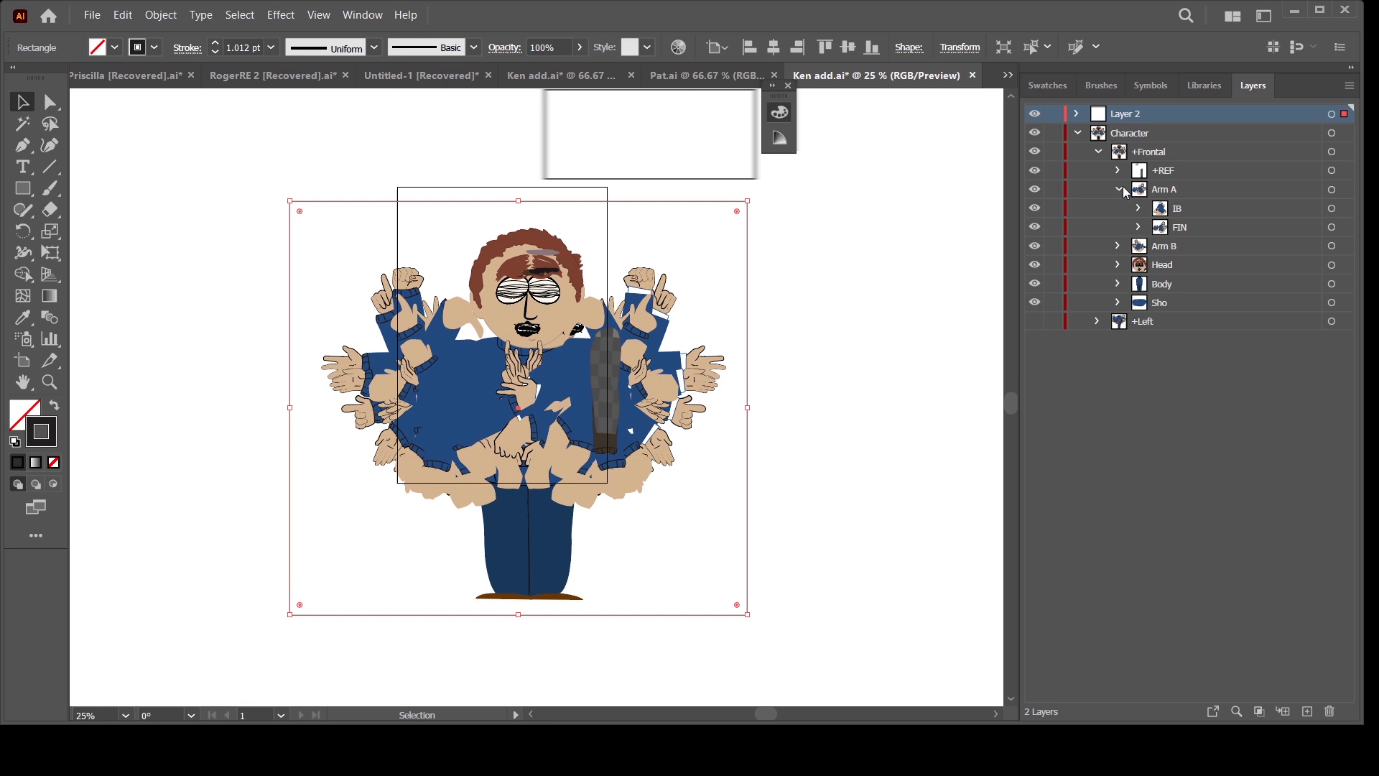
pyautogui.click(1119, 189)
pyautogui.click(1170, 192)
pyautogui.click(1130, 174)
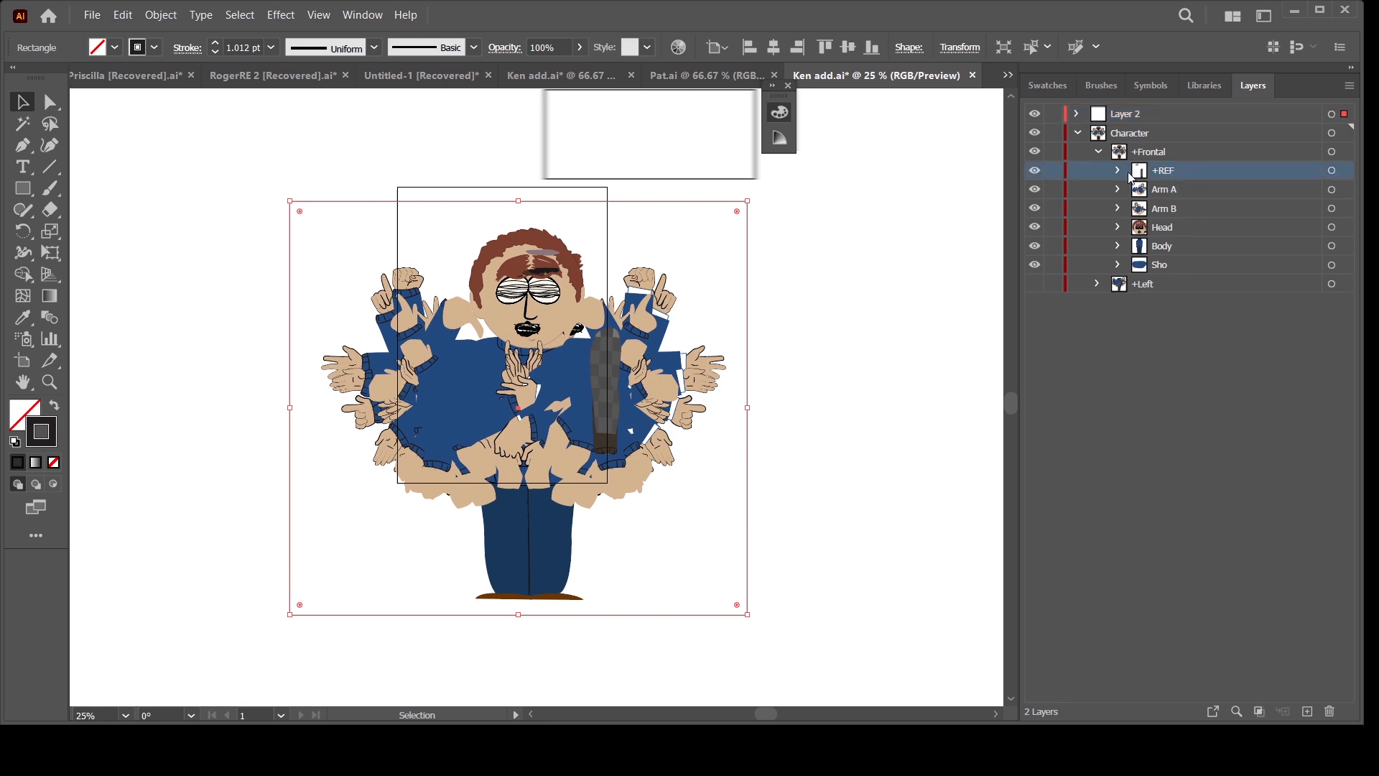
pyautogui.click(1035, 171)
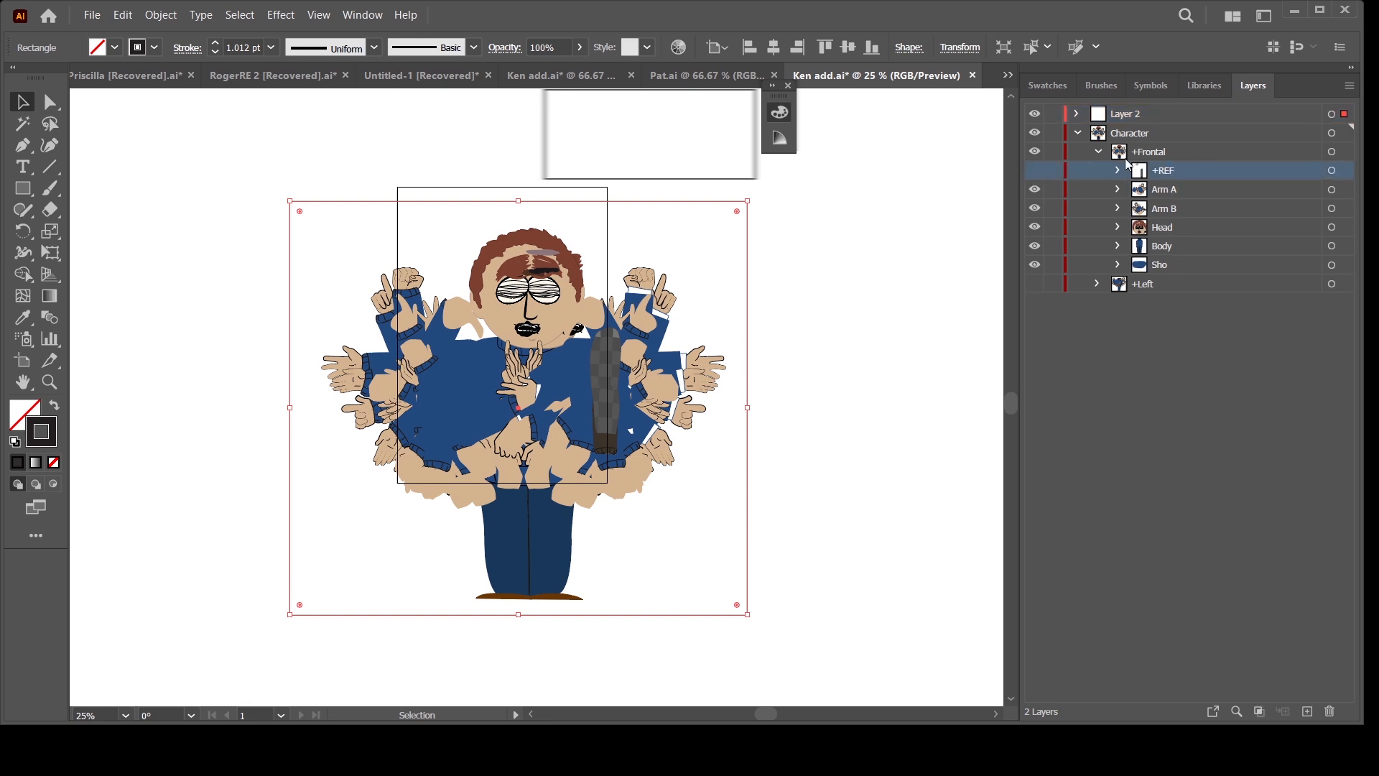
pyautogui.click(1169, 193)
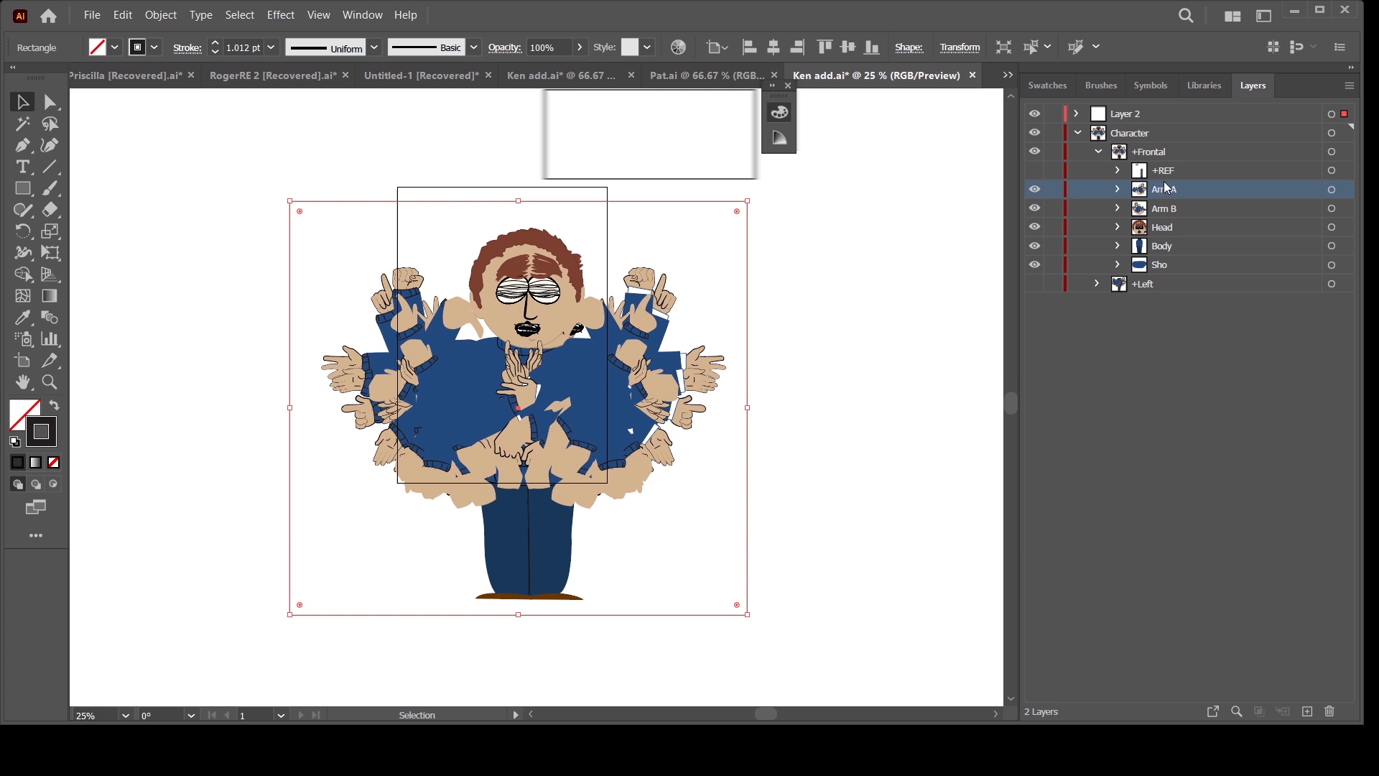
pyautogui.doubleClick(1168, 189)
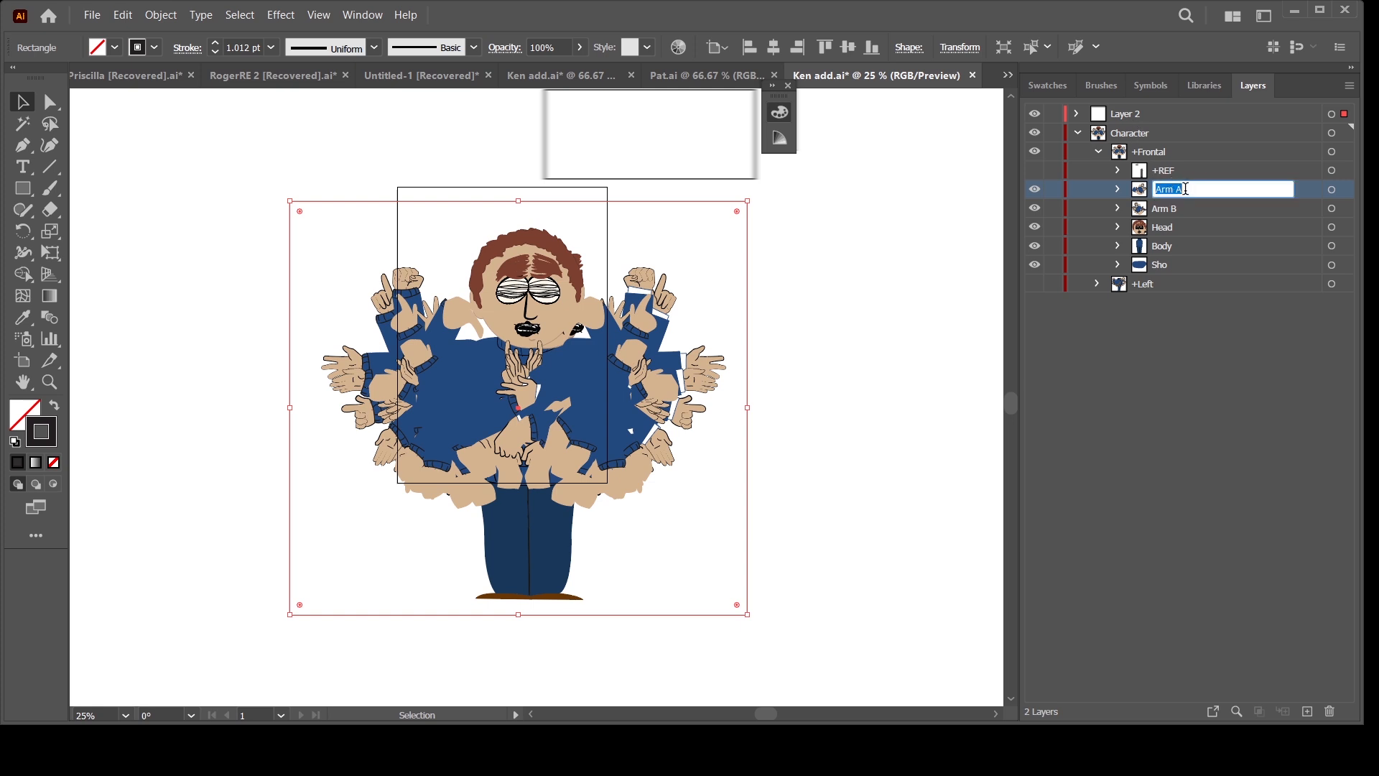
pyautogui.click(1135, 119)
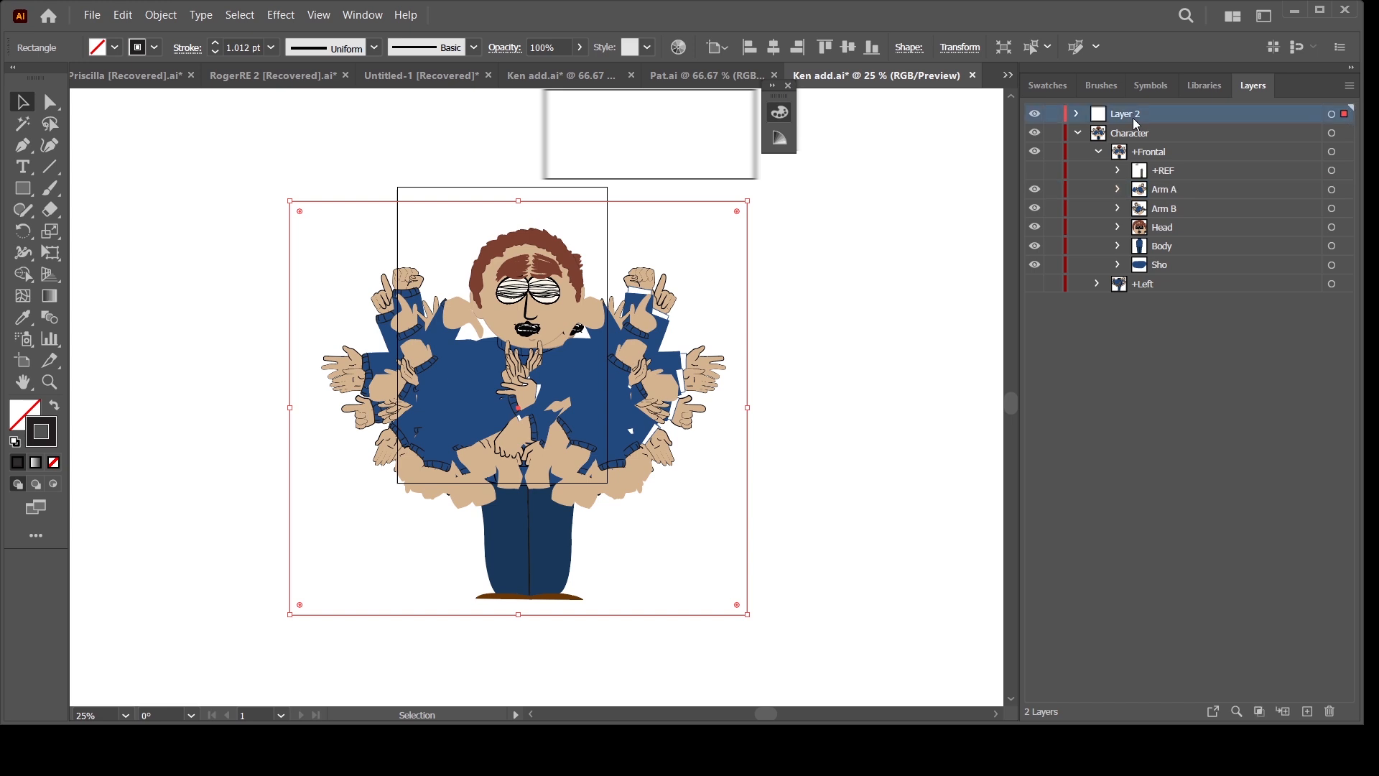
pyautogui.doubleClick(1133, 115)
pyautogui.press('Return')
pyautogui.click(1053, 115)
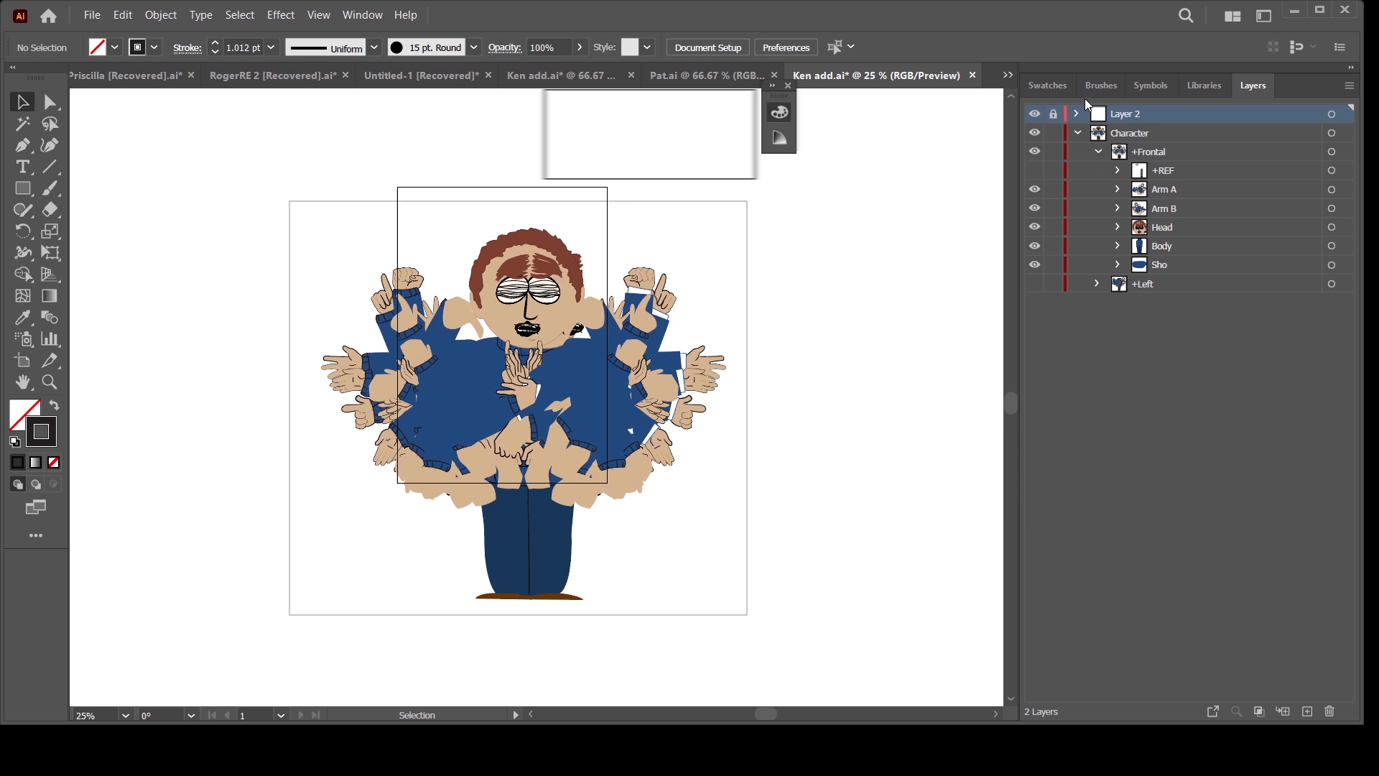
pyautogui.click(1053, 115)
# Rename Layer 2 as "Bounding box"
pyautogui.doubleClick(1138, 117)
pyautogui.write('B')
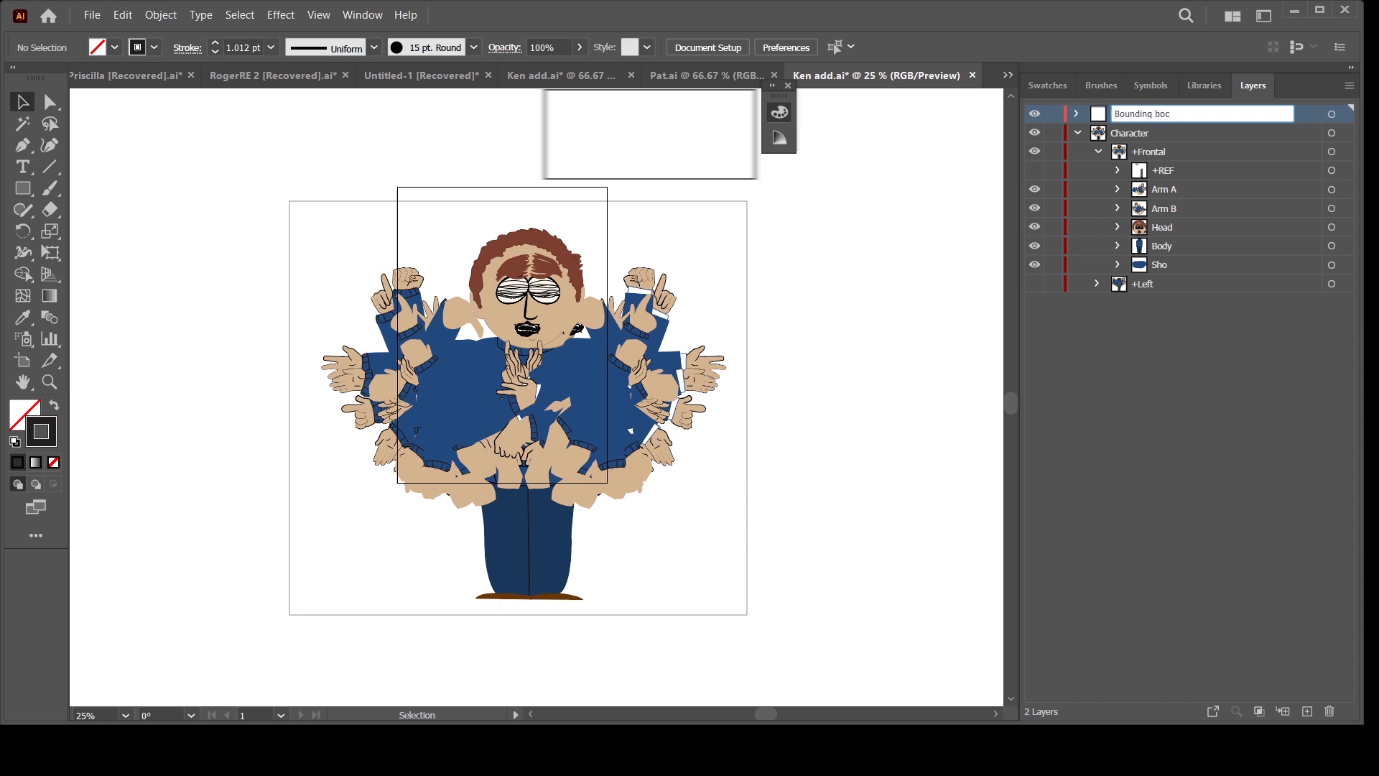
pyautogui.write('ounding box')
pyautogui.press('Return')
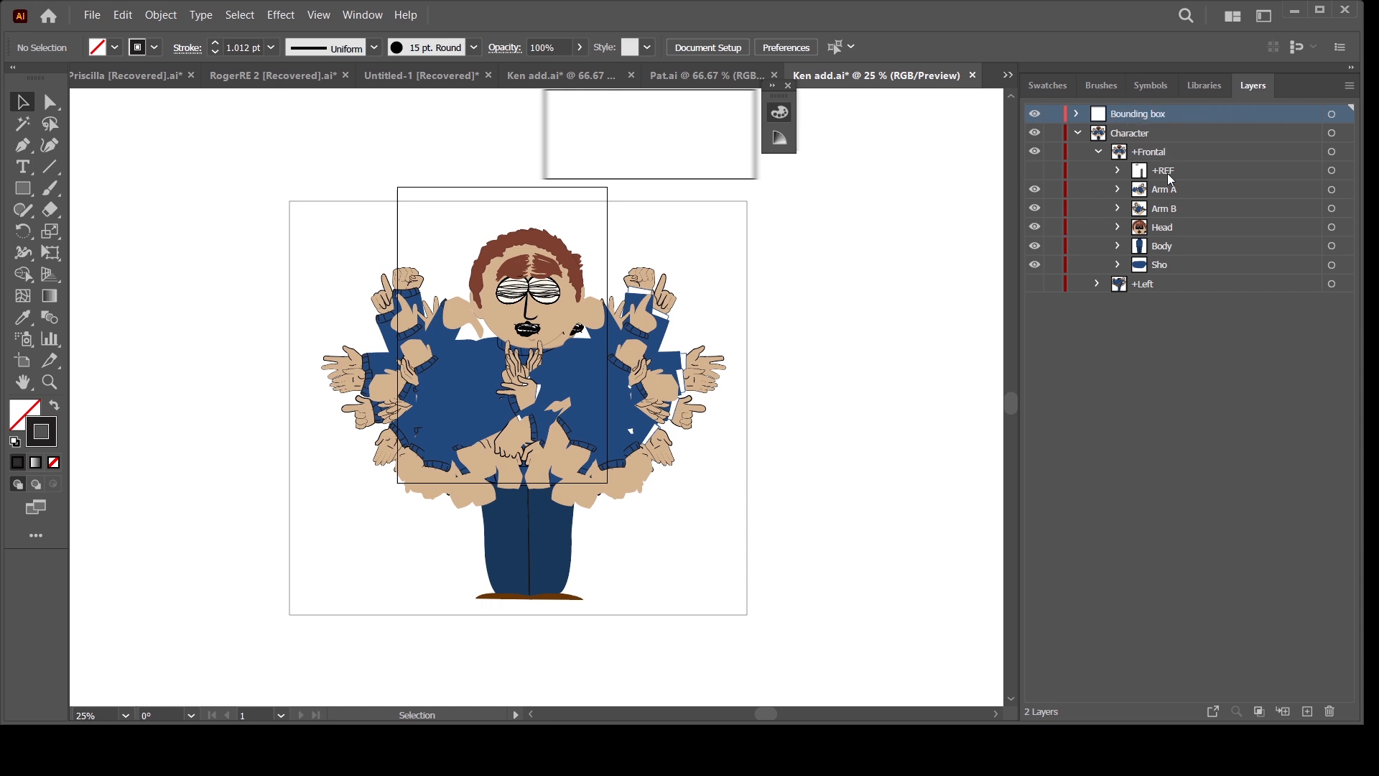
# Create a new top-level layer above Bounding box and name it "Arm A"
pyautogui.click(1308, 711)
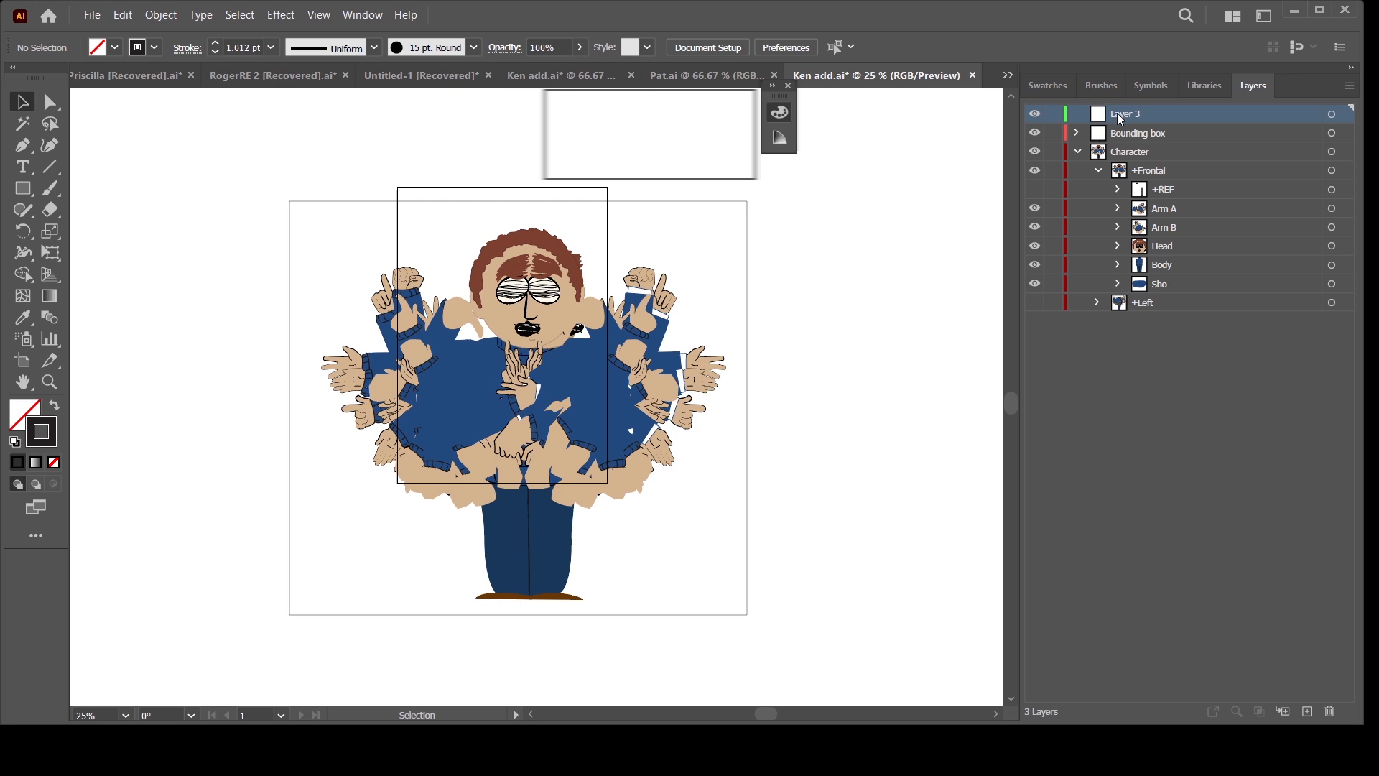
pyautogui.doubleClick(1121, 117)
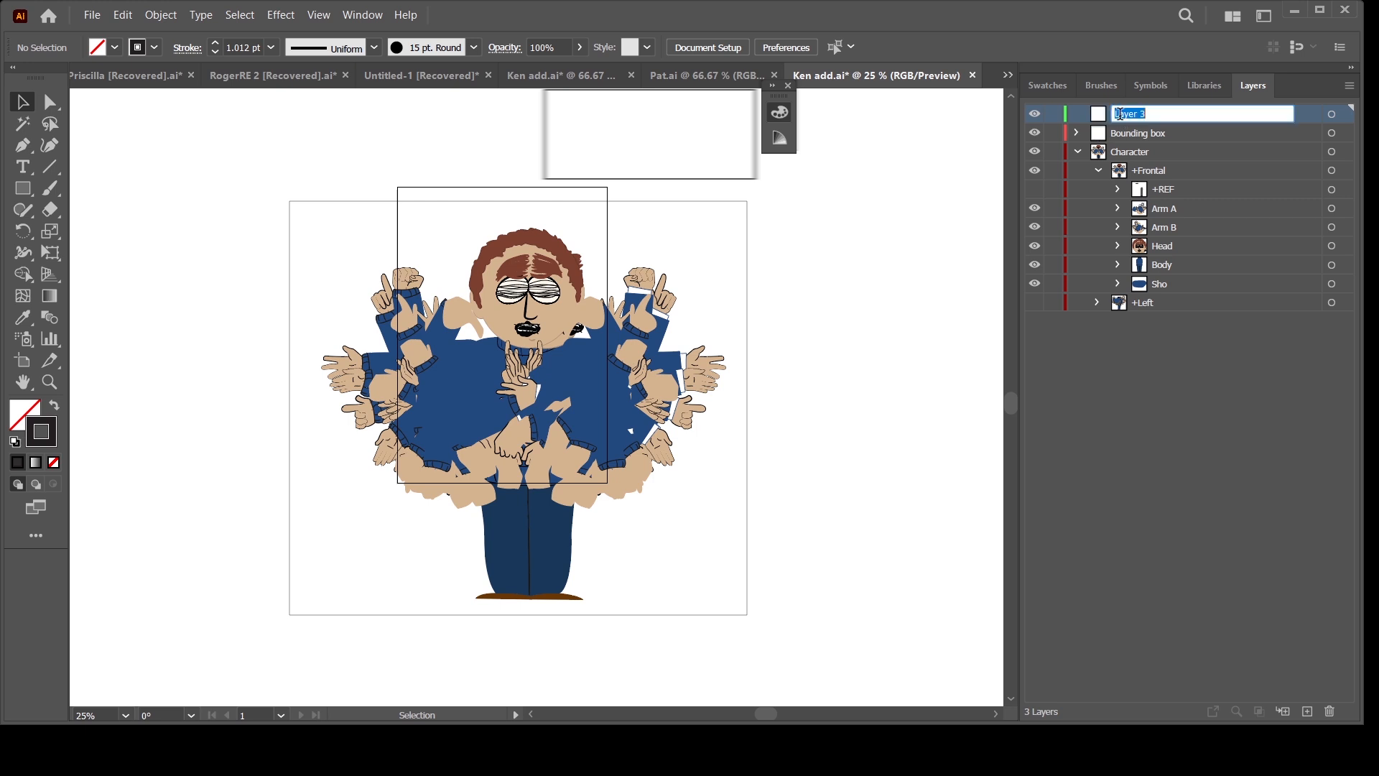
pyautogui.write('Arm A')
# Move the IB and FIN sublayers from +Frontal's Arm A into the new top-level Arm A layer and expand it
pyautogui.click(1164, 209)
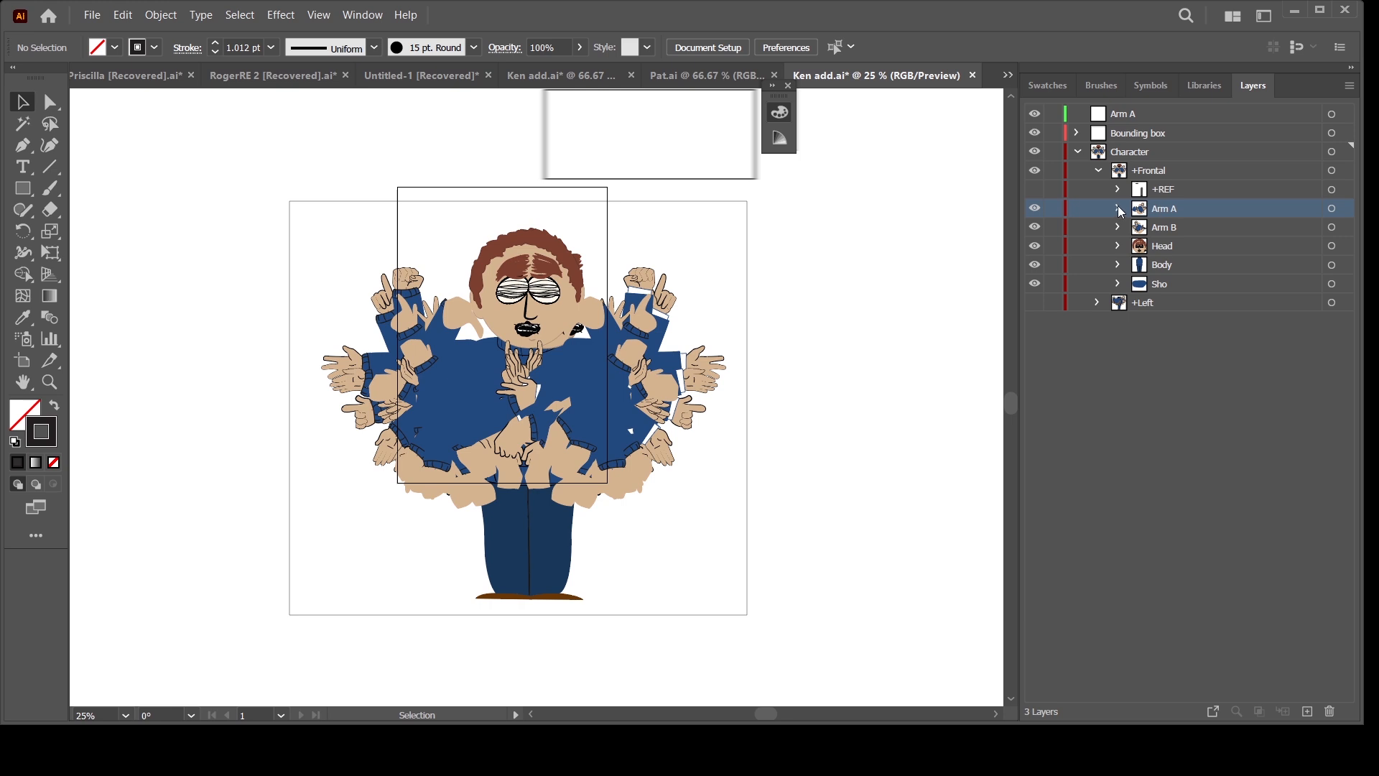
pyautogui.click(1119, 208)
pyautogui.click(1171, 227)
pyautogui.keyDown('shift'); pyautogui.click(1179, 246); pyautogui.keyUp('shift')
pyautogui.moveTo(1181, 247); pyautogui.dragTo(1152, 116)
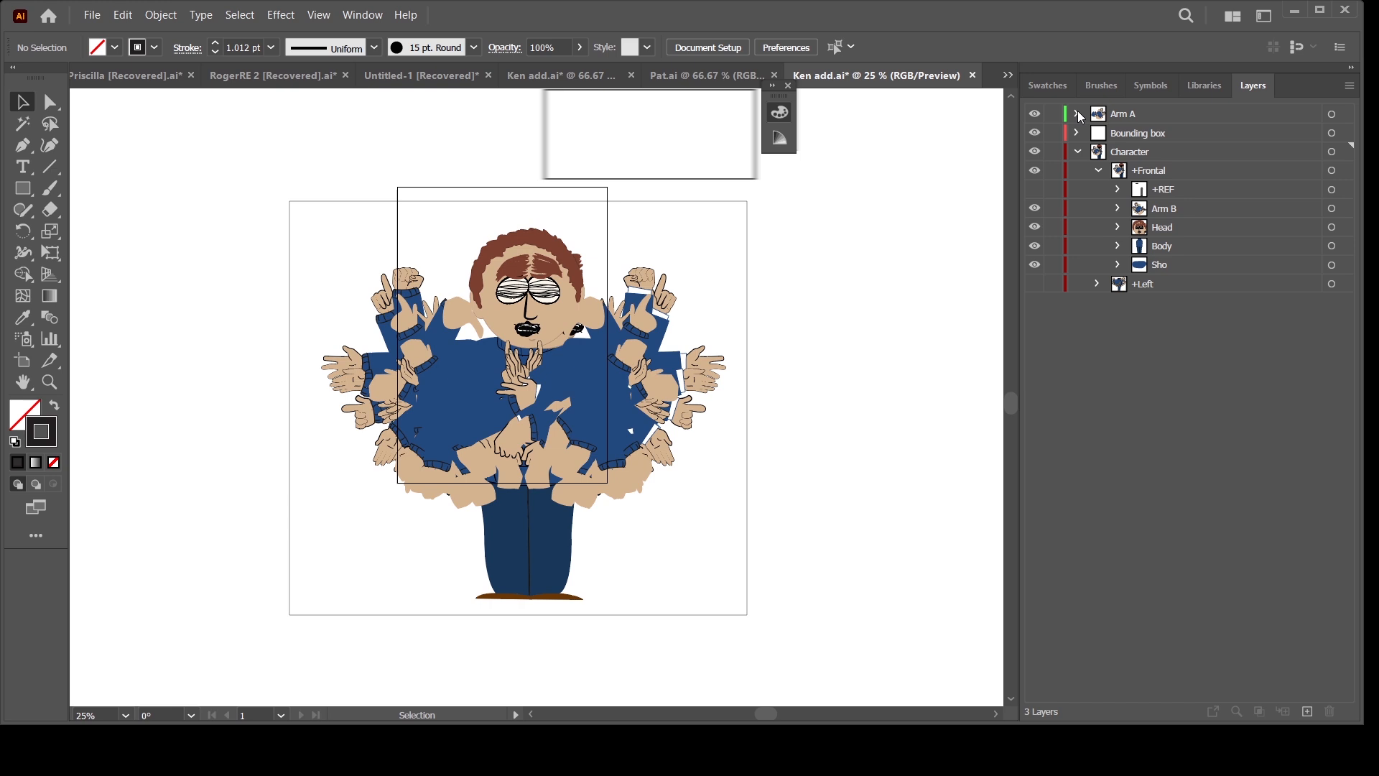
pyautogui.click(1077, 114)
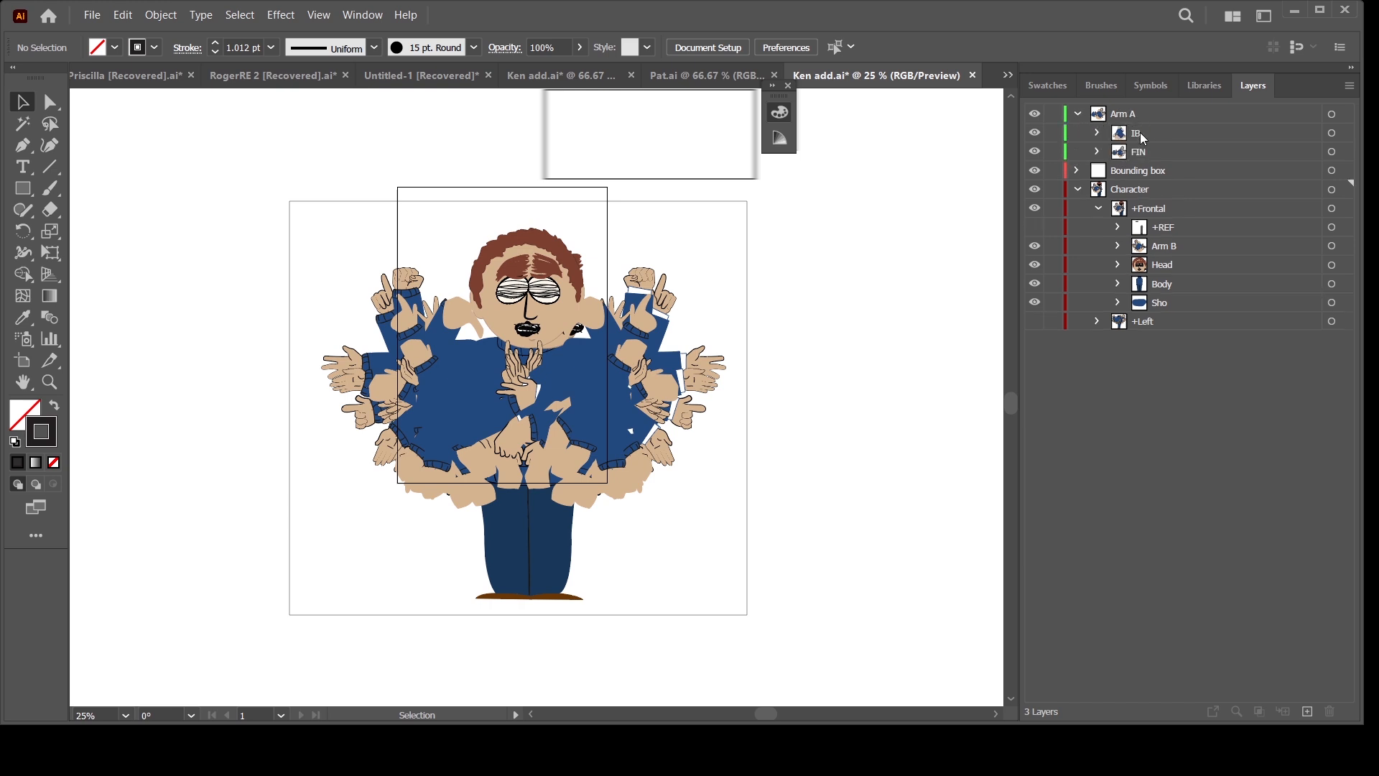
# Collapse the Character layer and delete it together with its artwork
pyautogui.click(1079, 189)
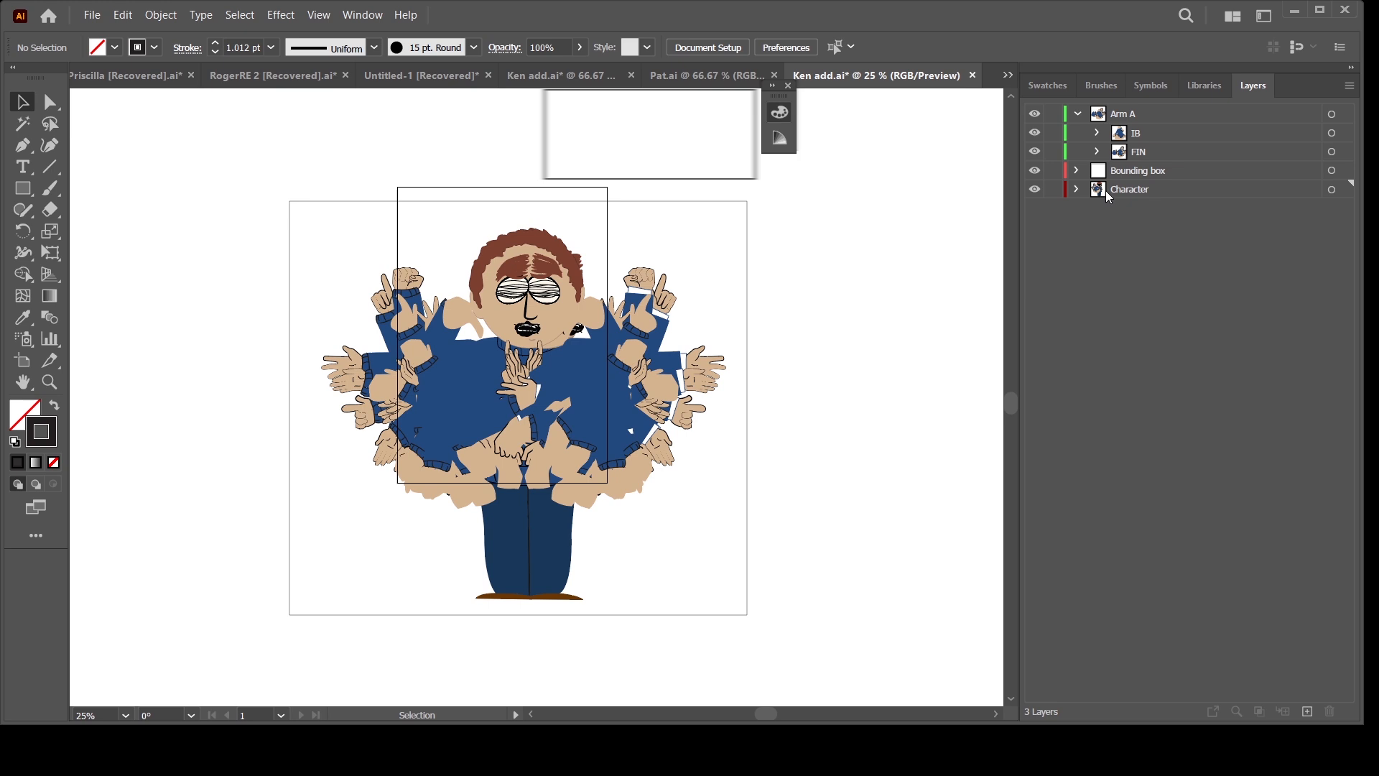
pyautogui.click(1136, 184)
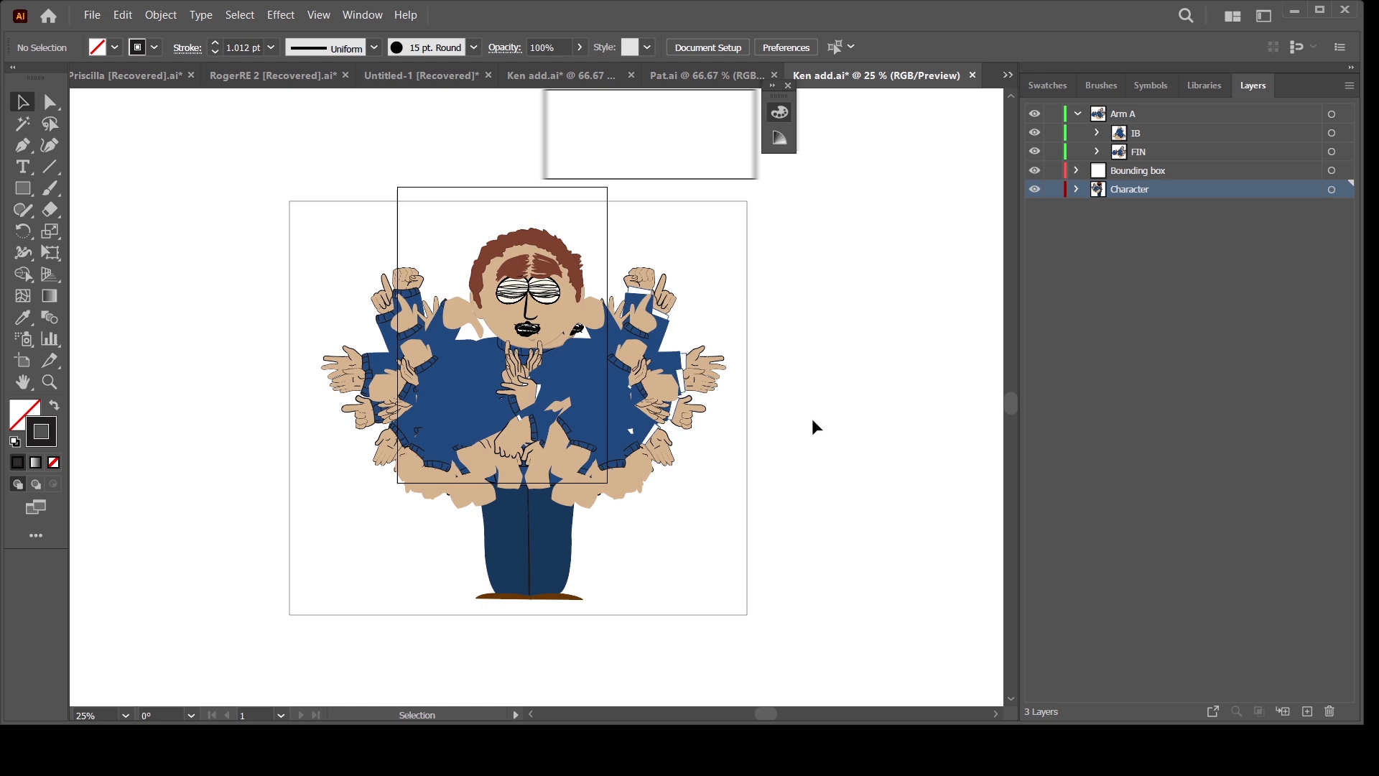
pyautogui.click(1331, 715)
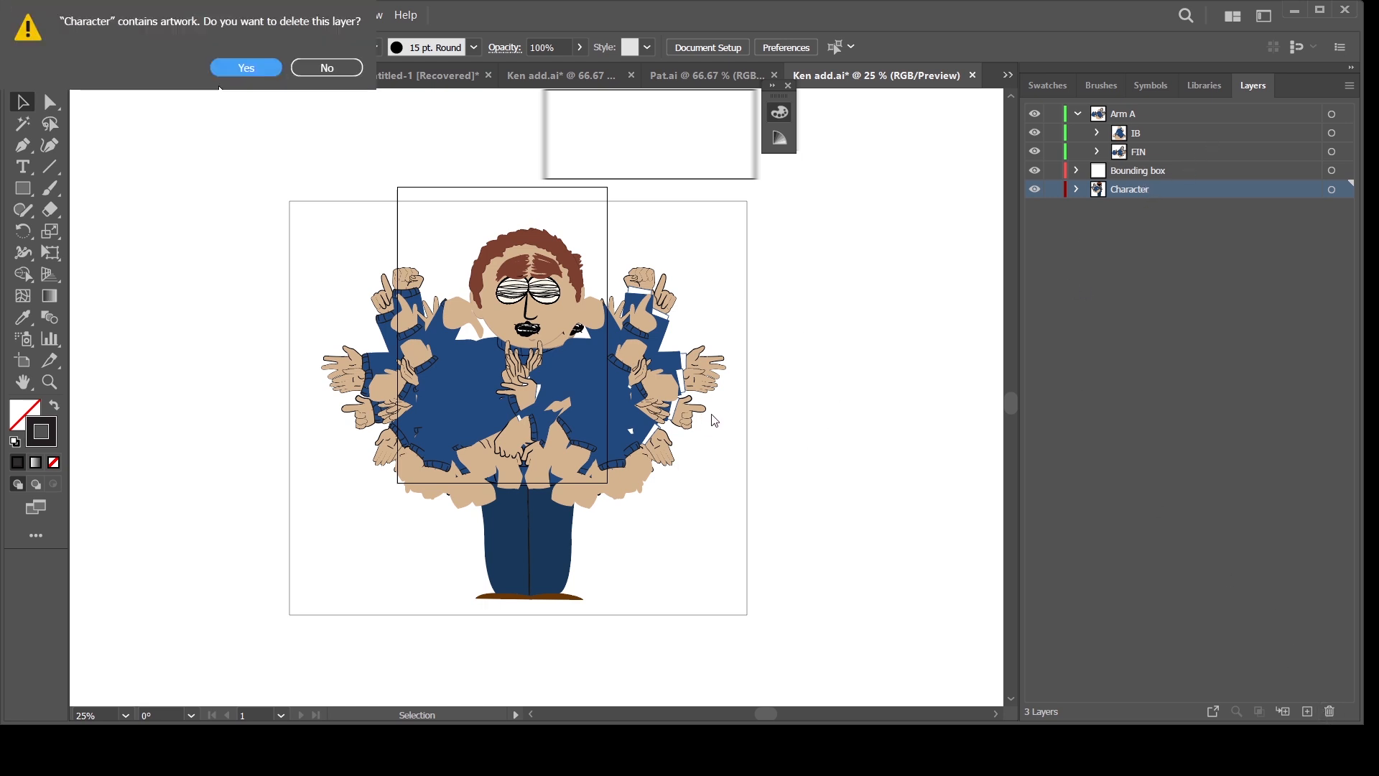
pyautogui.click(259, 65)
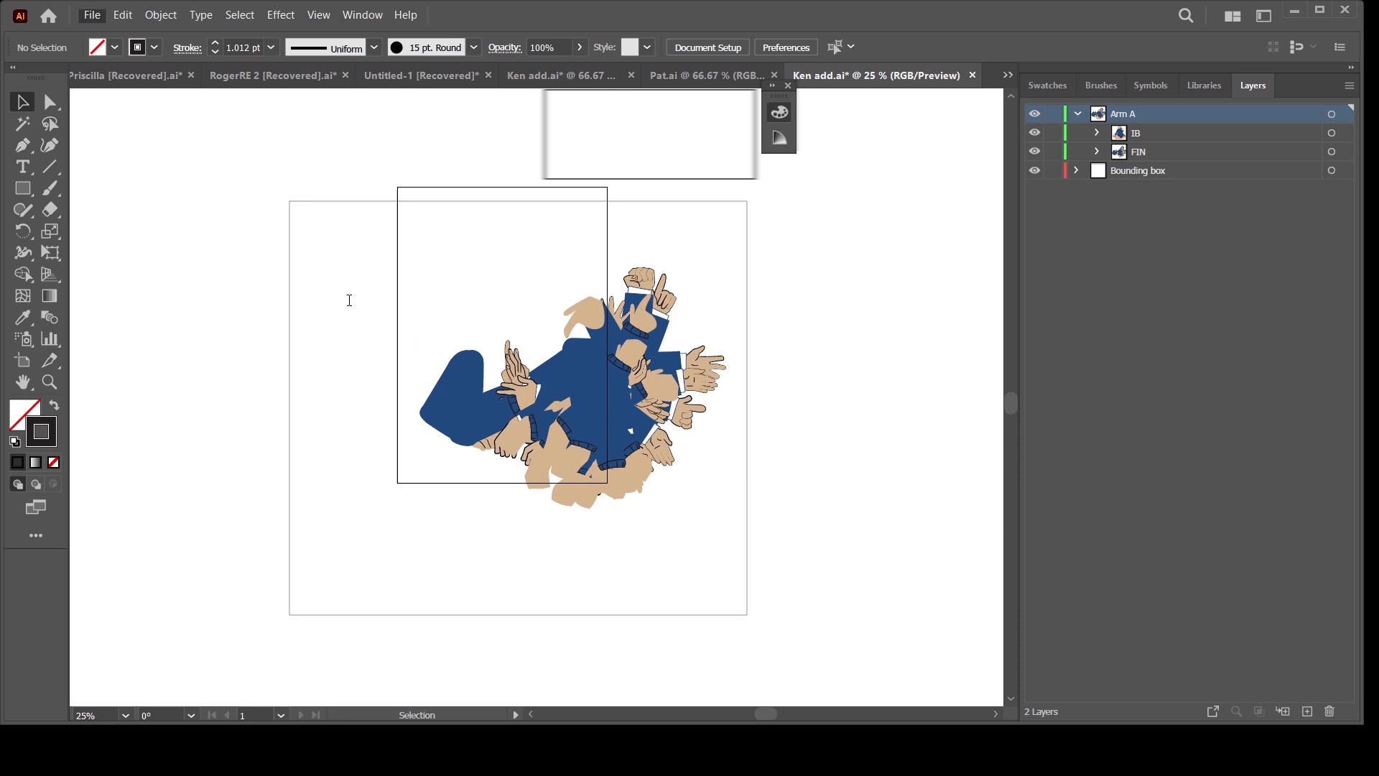
# Export the remaining artwork as a Photoshop file over the existing Ken add.psd
pyautogui.click(226, 101)
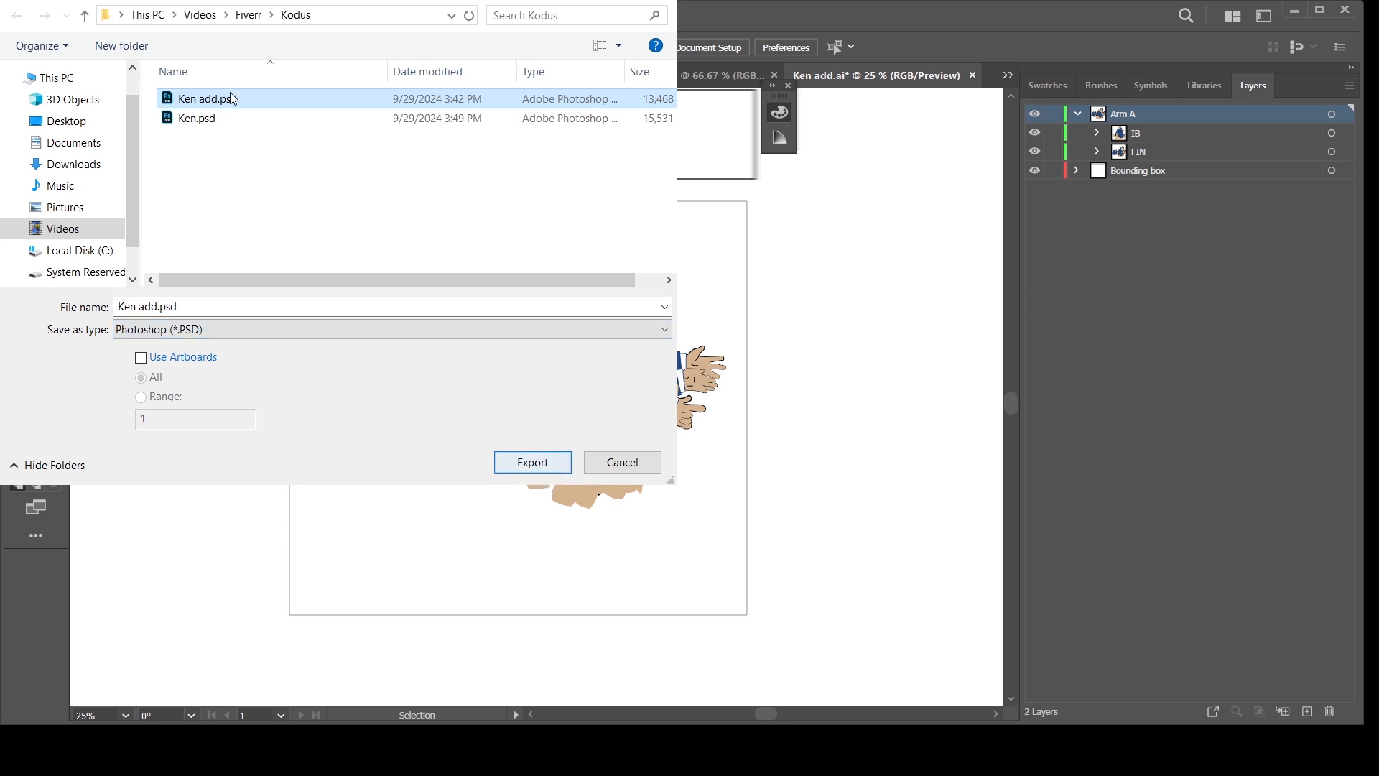
pyautogui.click(542, 464)
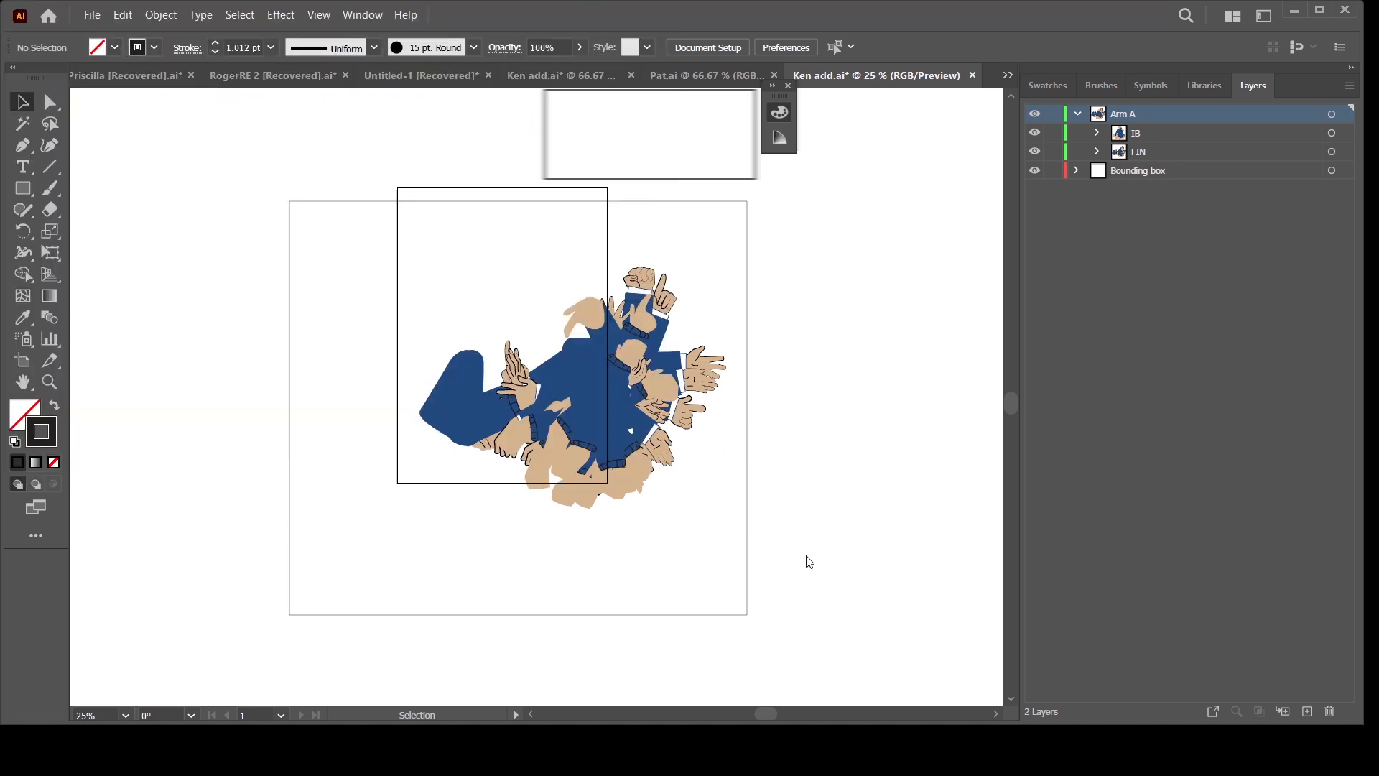
pyautogui.press('Return')
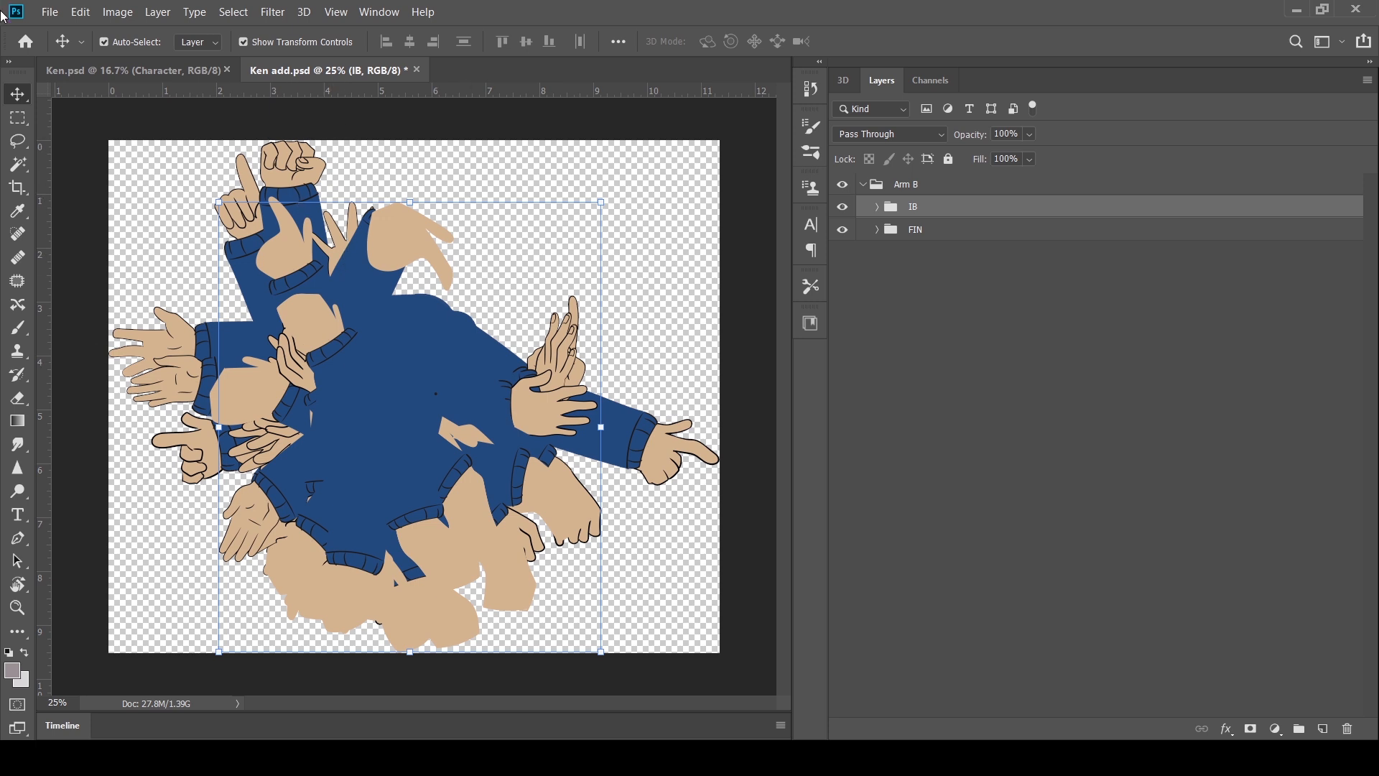
# In Photoshop, examine Ken.psd's Character group and the full canvas of Ken add.psd with its Arm A group
pyautogui.click(136, 64)
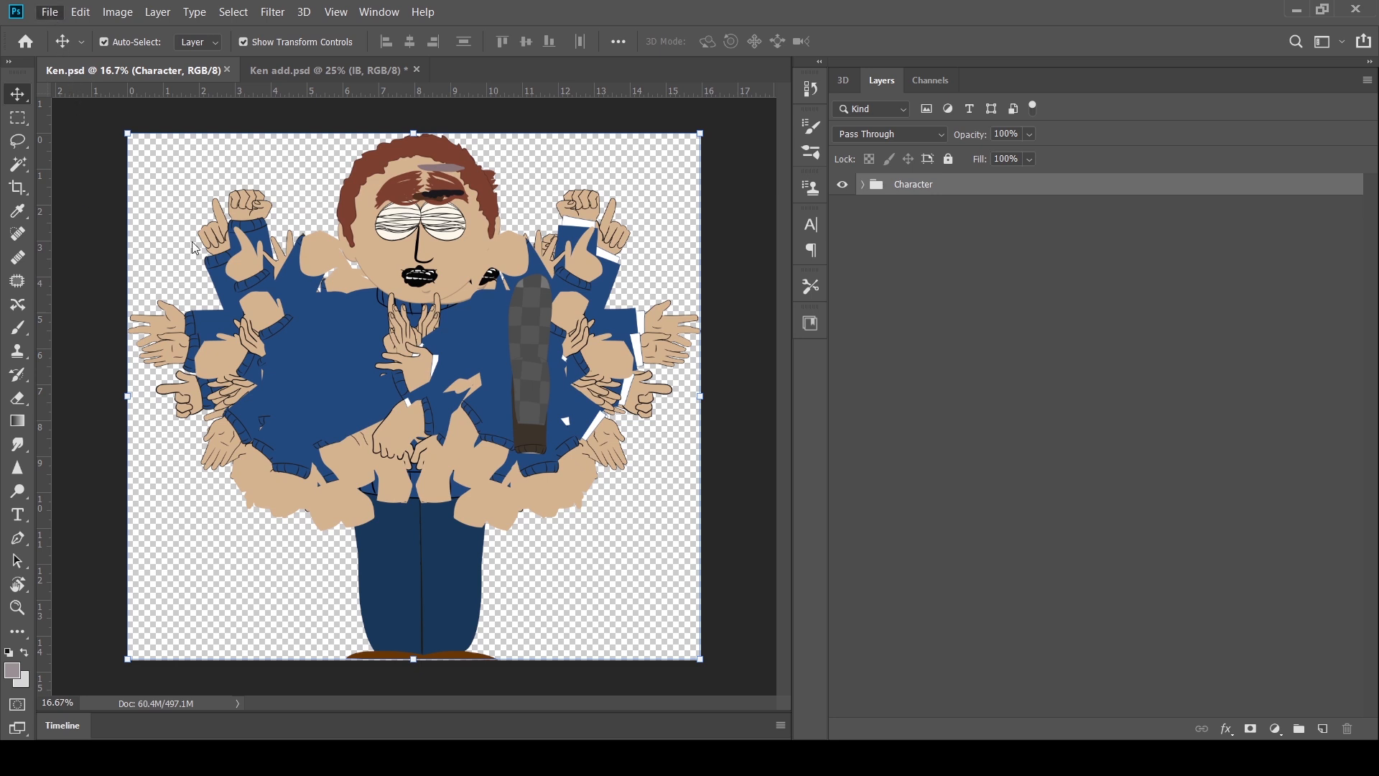
pyautogui.click(862, 185)
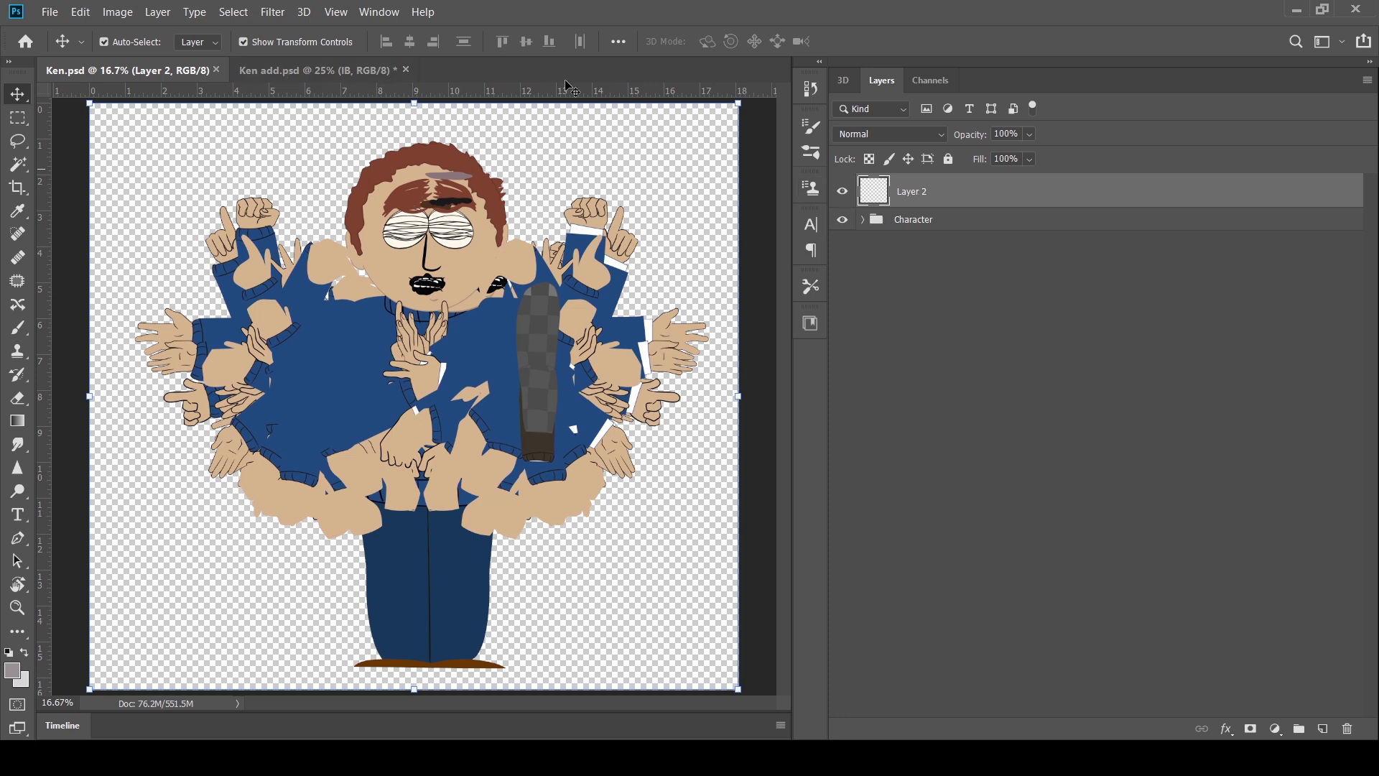
pyautogui.click(332, 70)
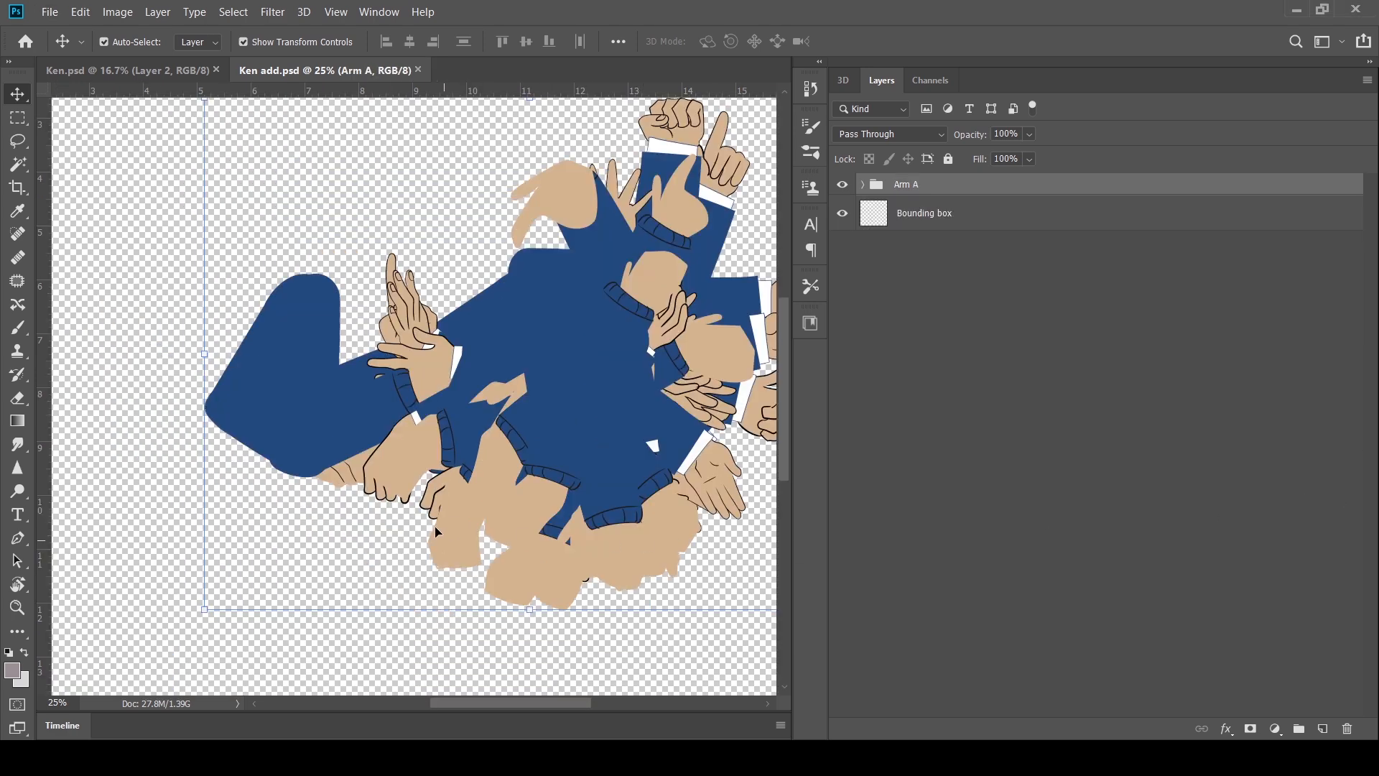
pyautogui.press('z')
pyautogui.keyDown('alt'); pyautogui.click(370, 503); pyautogui.keyUp('alt')
pyautogui.click(429, 422)
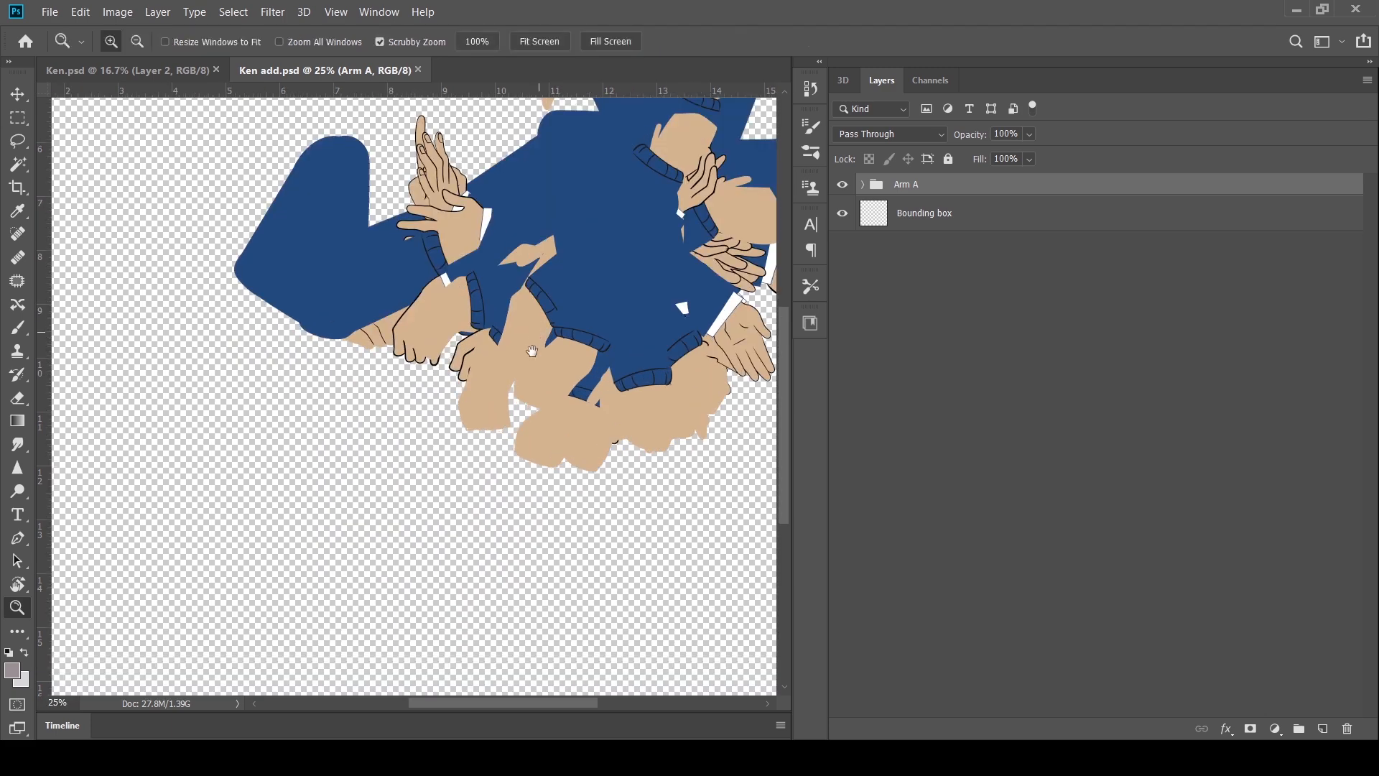
pyautogui.keyDown('alt'); pyautogui.click(510, 385); pyautogui.keyUp('alt')
pyautogui.keyDown('alt'); pyautogui.click(507, 384); pyautogui.keyUp('alt')
pyautogui.moveTo(349, 429); pyautogui.dragTo(416, 478)
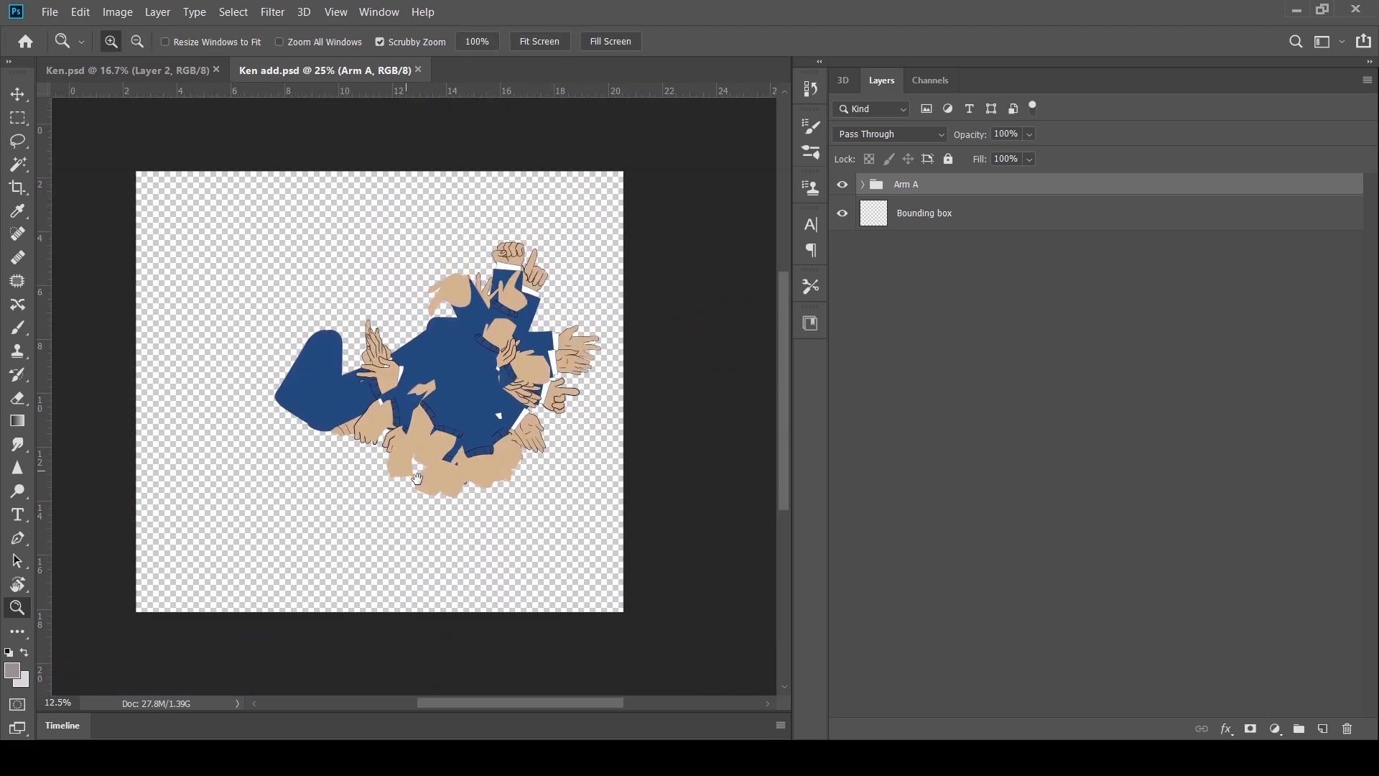
pyautogui.press('v')
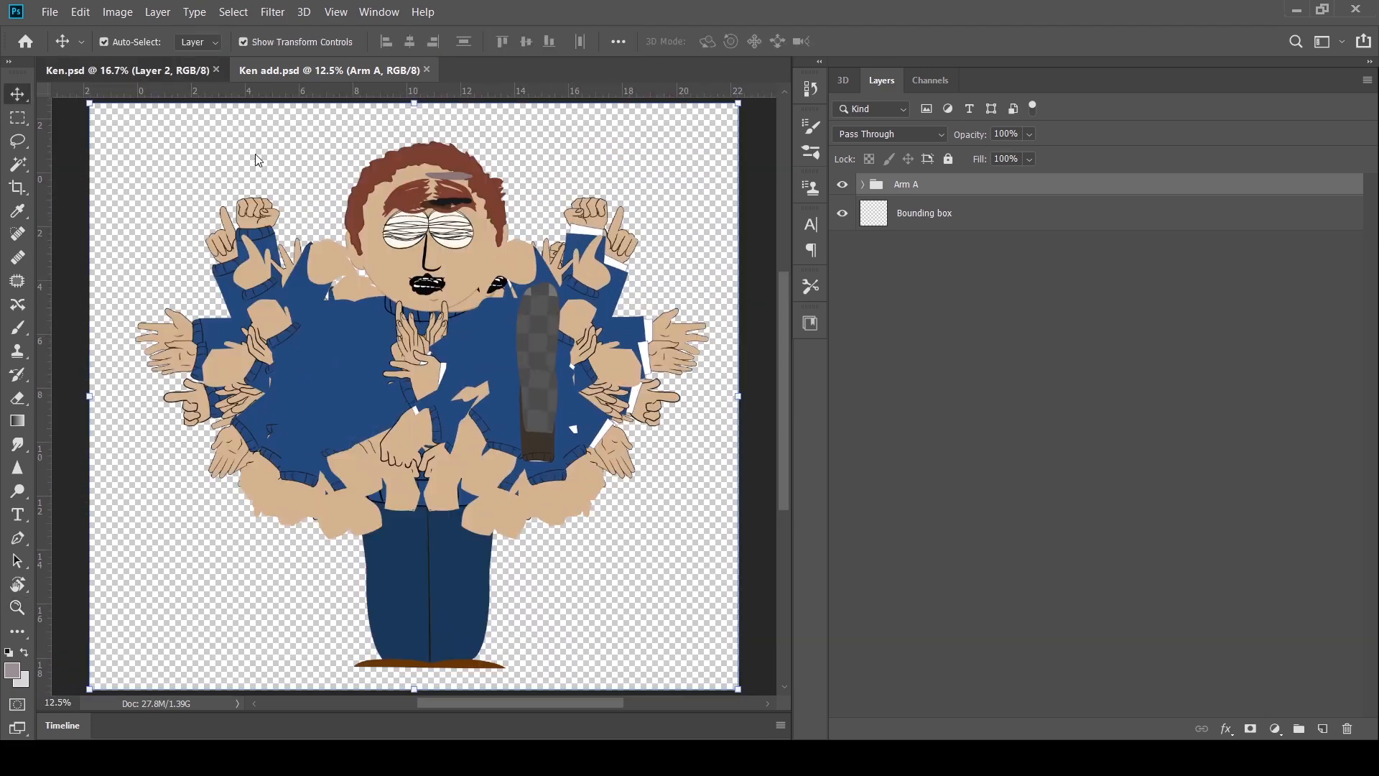
# Compare the canvas of Ken.psd with that of Ken add.psd, ending on Ken add.psd
pyautogui.hotkey('ctrl', 'Tab')
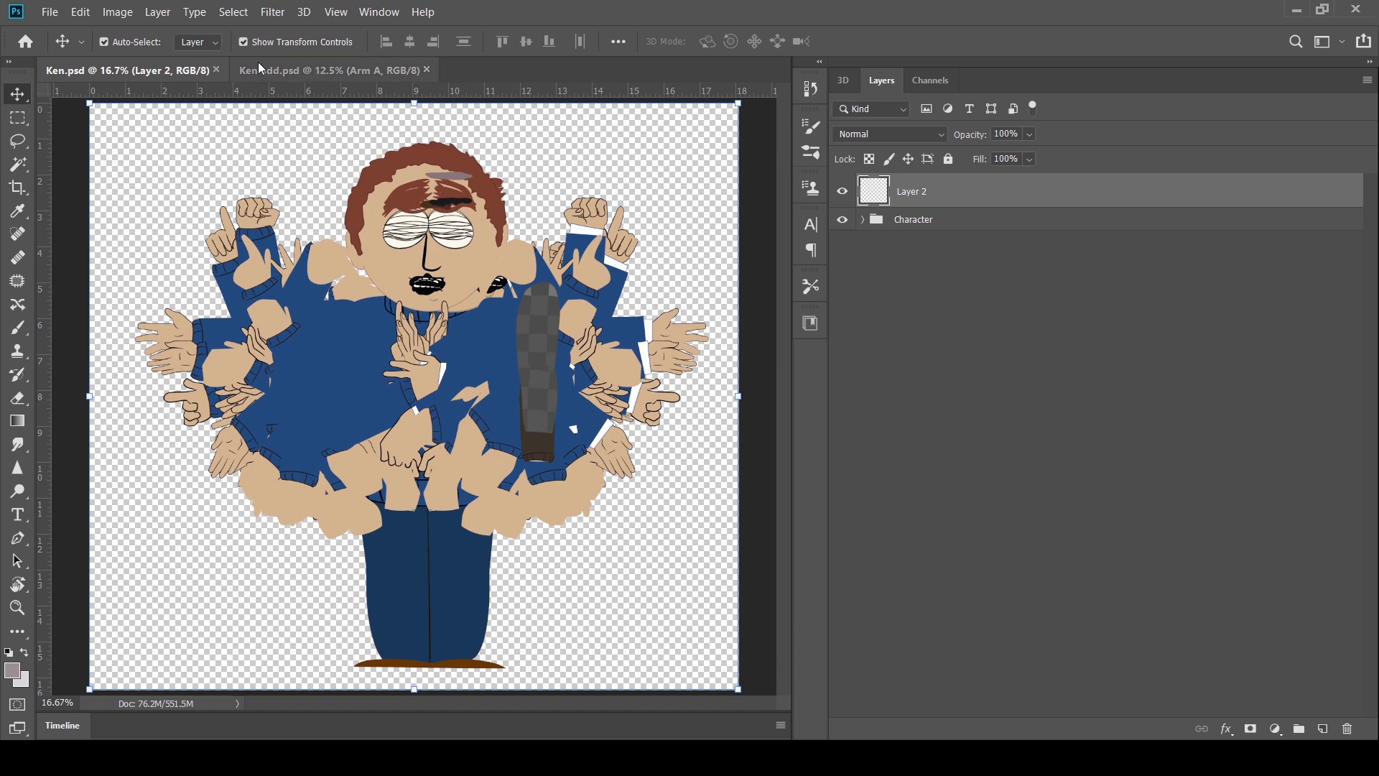
pyautogui.click(279, 67)
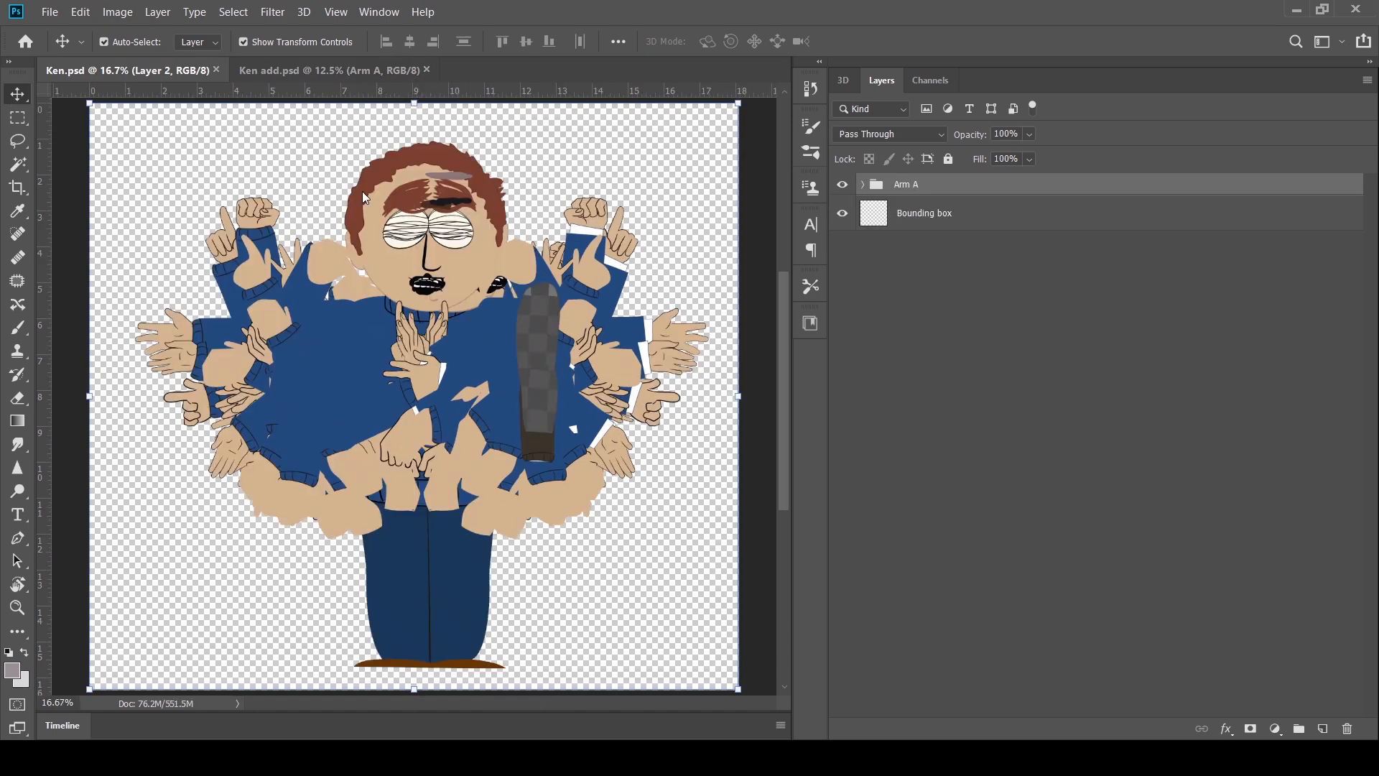
pyautogui.click(141, 72)
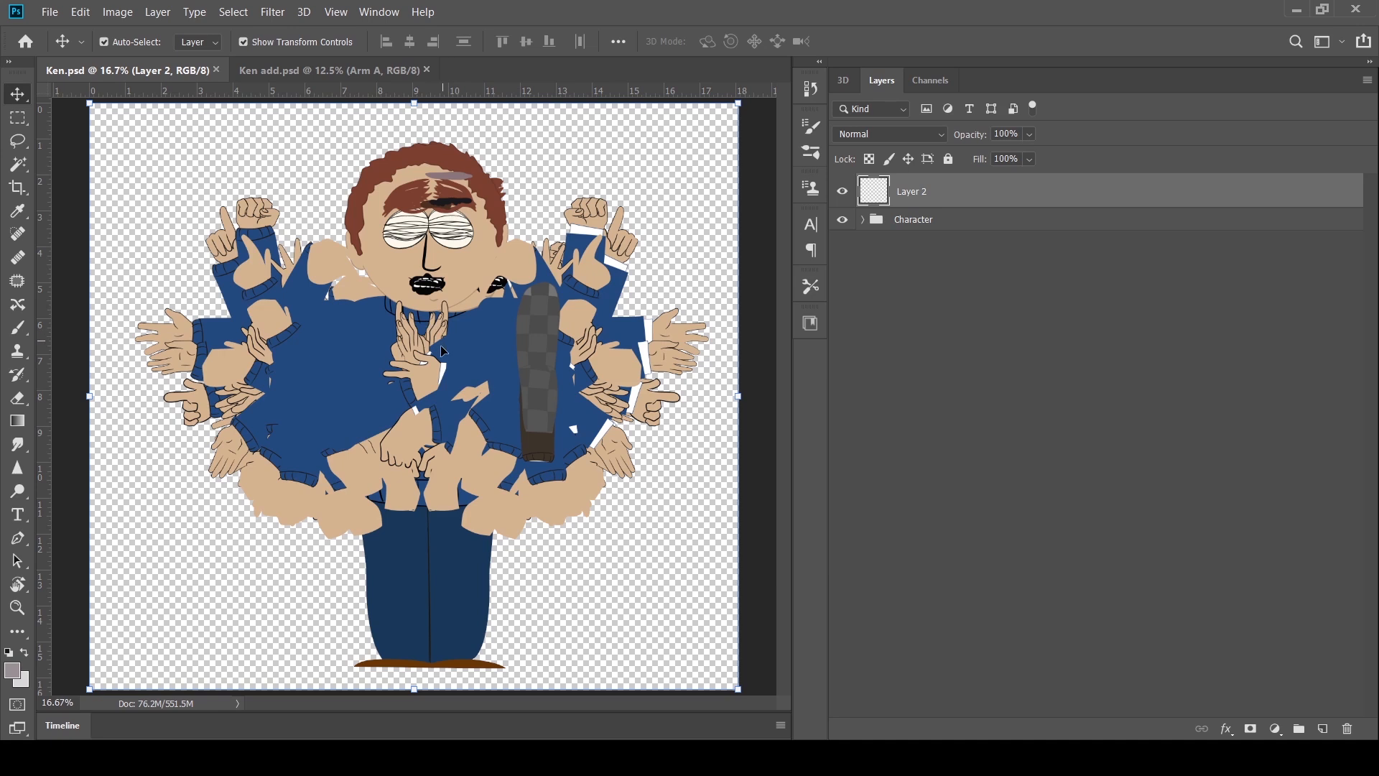
pyautogui.click(312, 73)
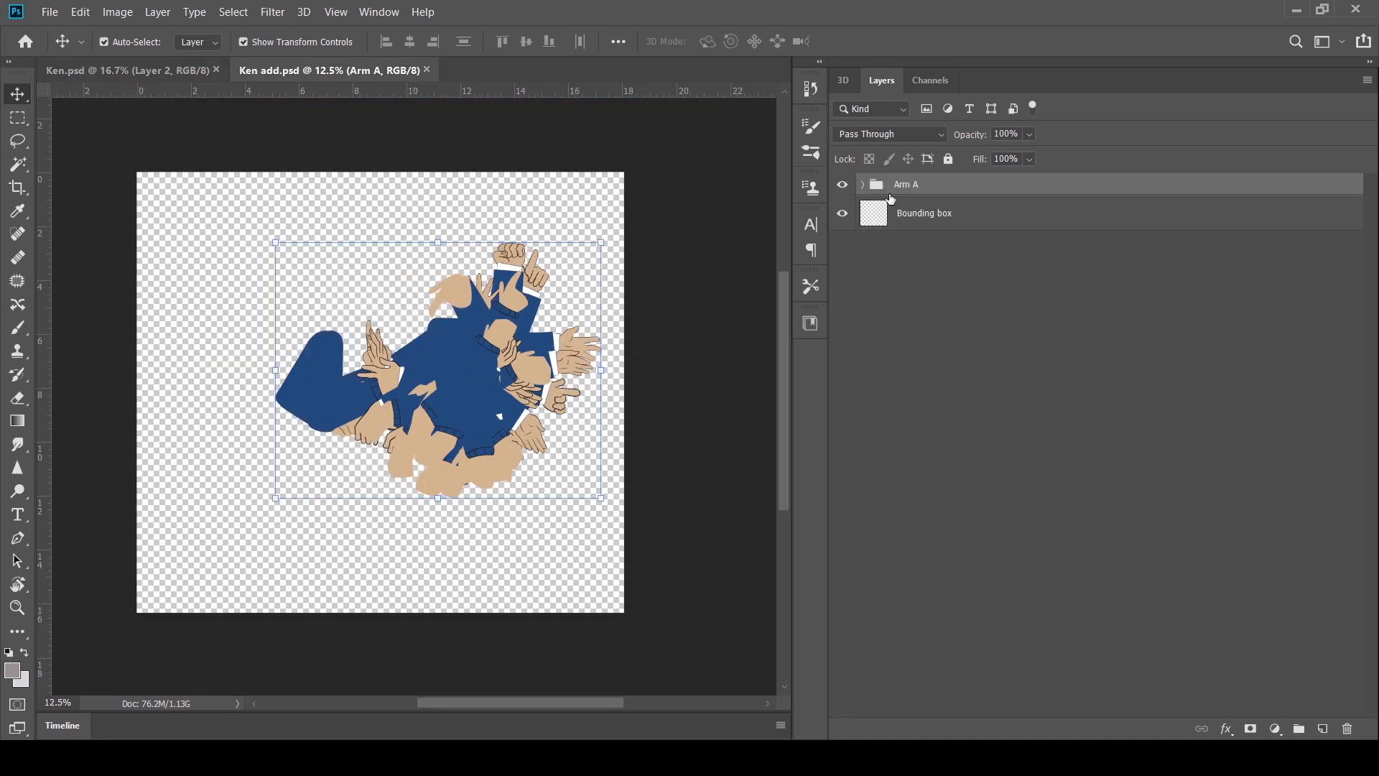
# Expand the Arm A, IB and #1 groups in Ken add.psd to examine their nested contents
pyautogui.click(863, 185)
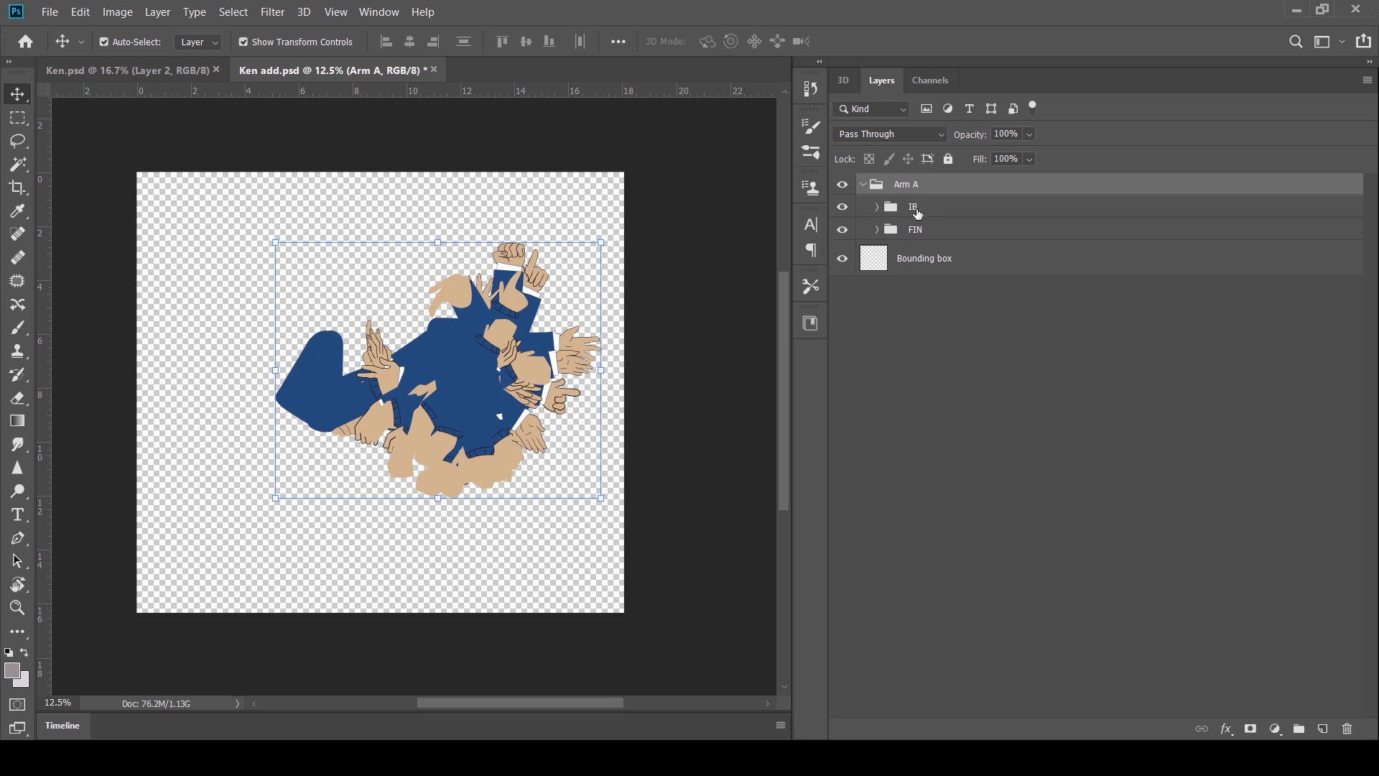
pyautogui.click(873, 208)
pyautogui.click(944, 236)
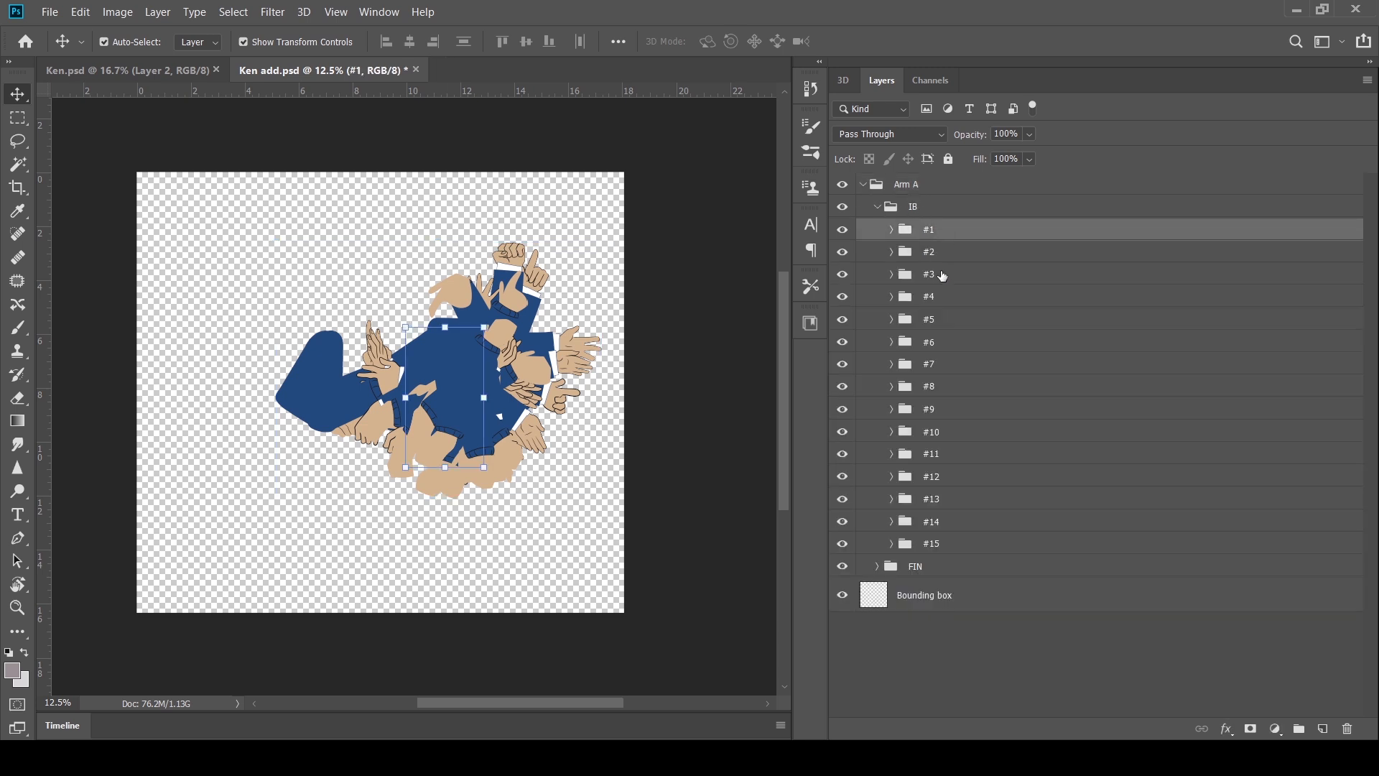
pyautogui.click(891, 229)
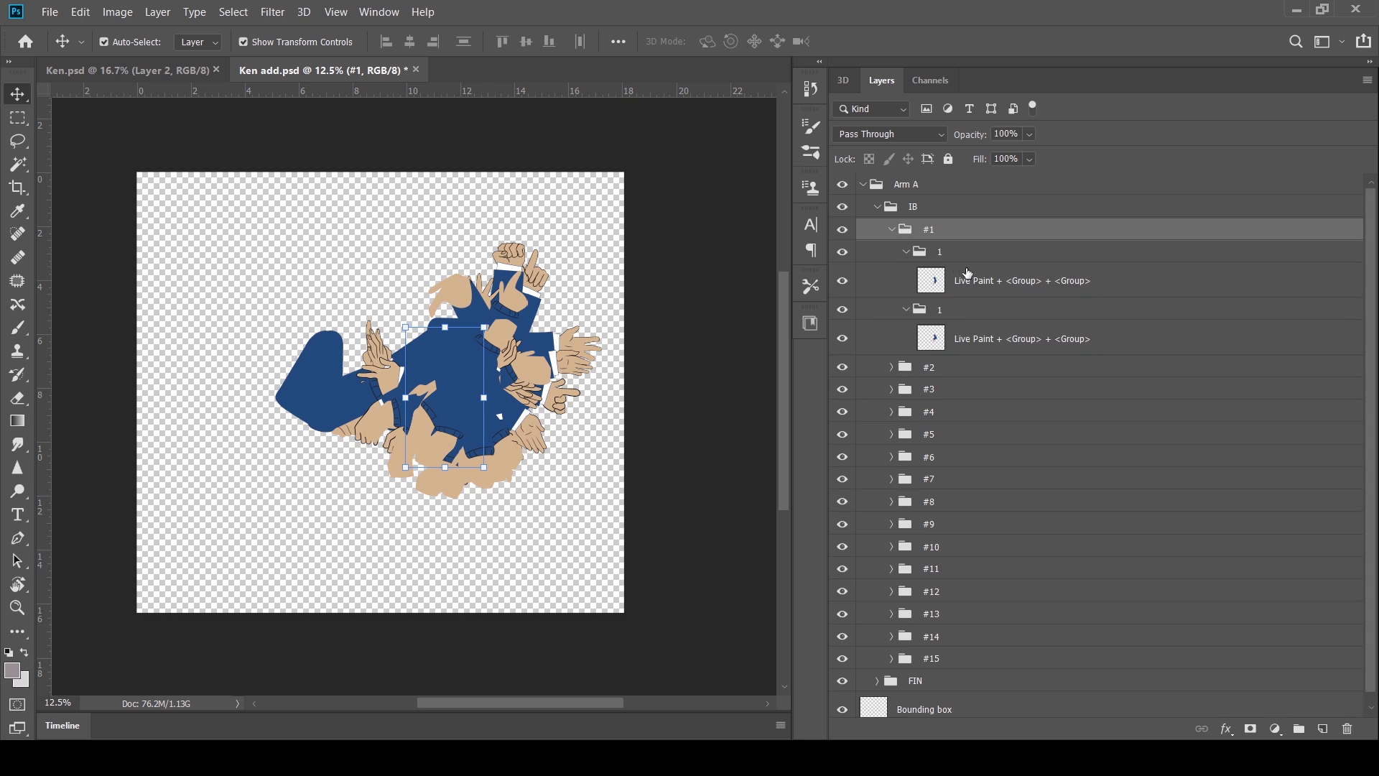
pyautogui.click(973, 258)
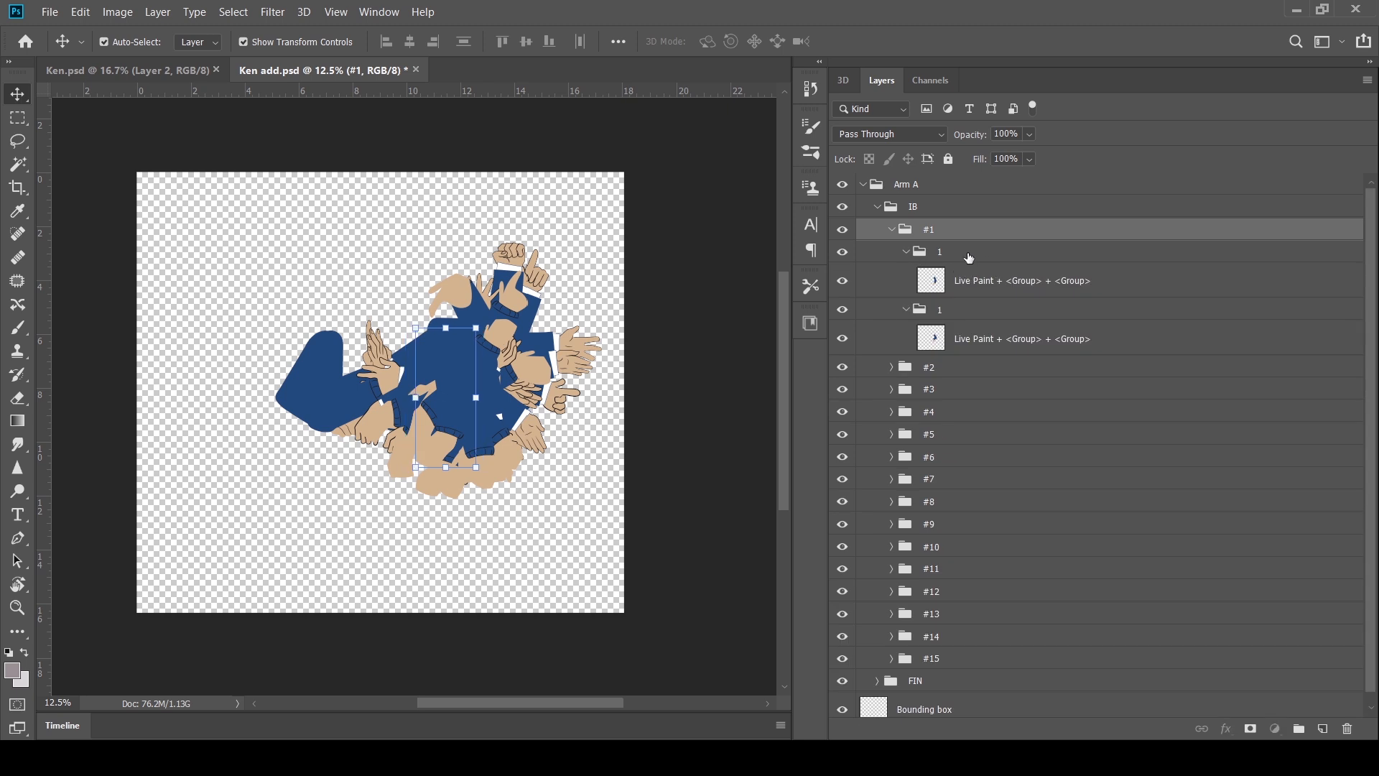
# Collapse both subgroups named 1 inside group #1 and select the lower one
pyautogui.click(906, 253)
pyautogui.keyDown('ctrl'); pyautogui.click(911, 263); pyautogui.keyUp('ctrl')
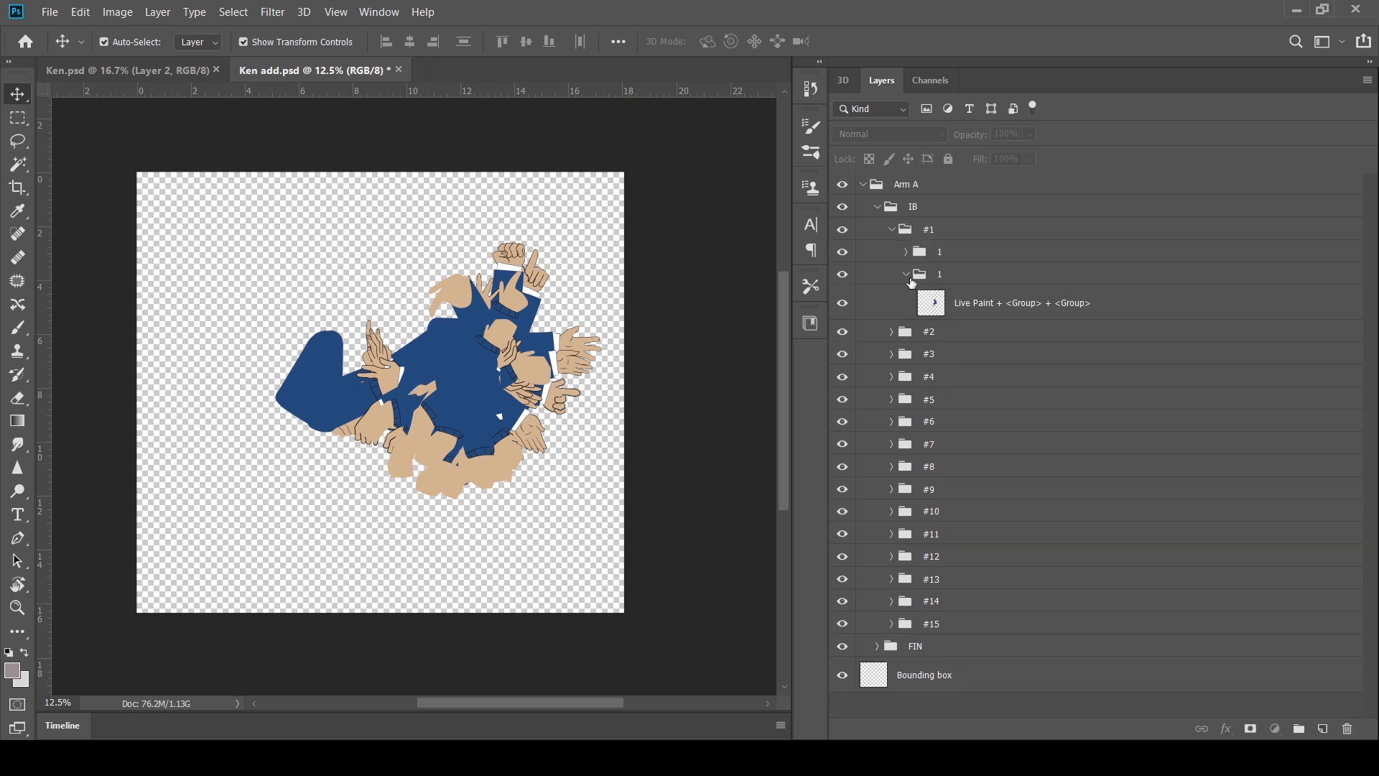
pyautogui.click(907, 275)
pyautogui.click(952, 261)
pyautogui.click(948, 275)
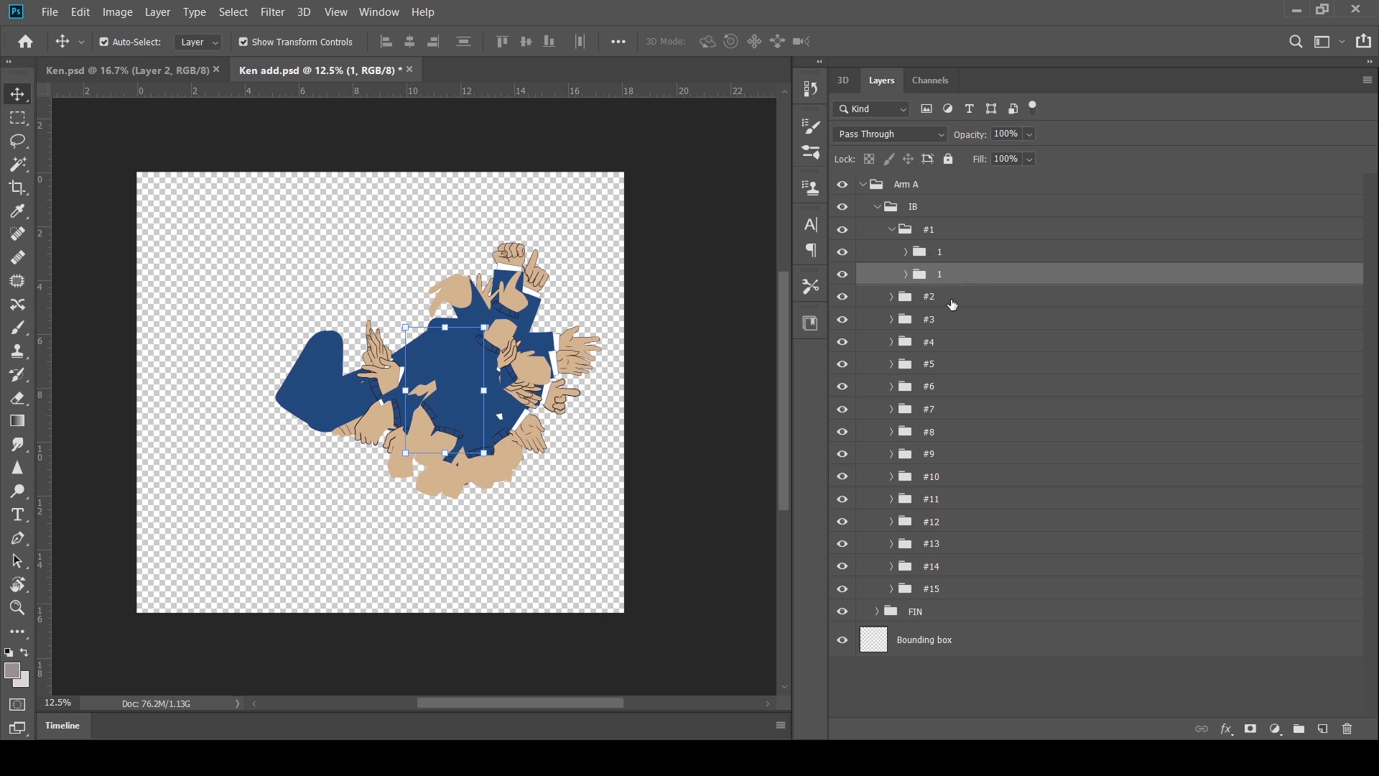
pyautogui.click(906, 274)
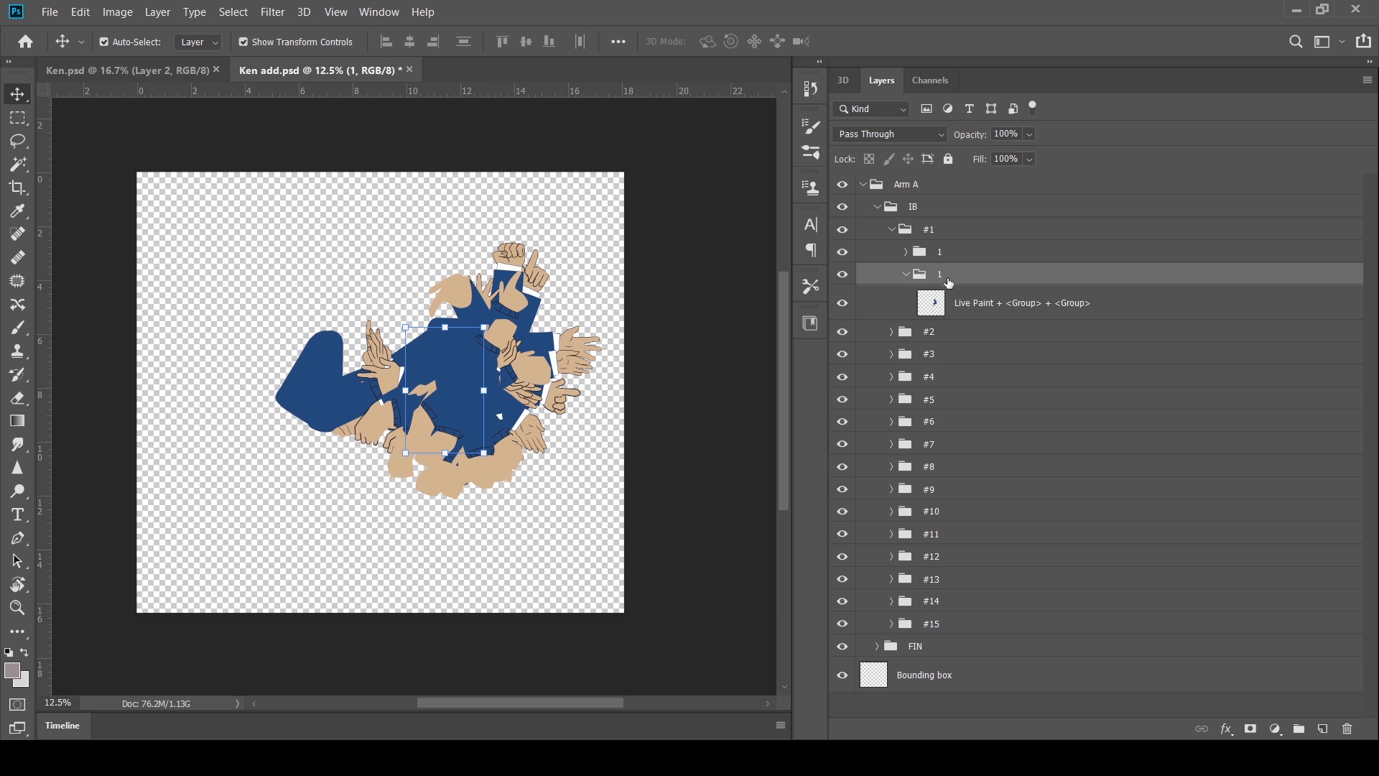
pyautogui.click(906, 276)
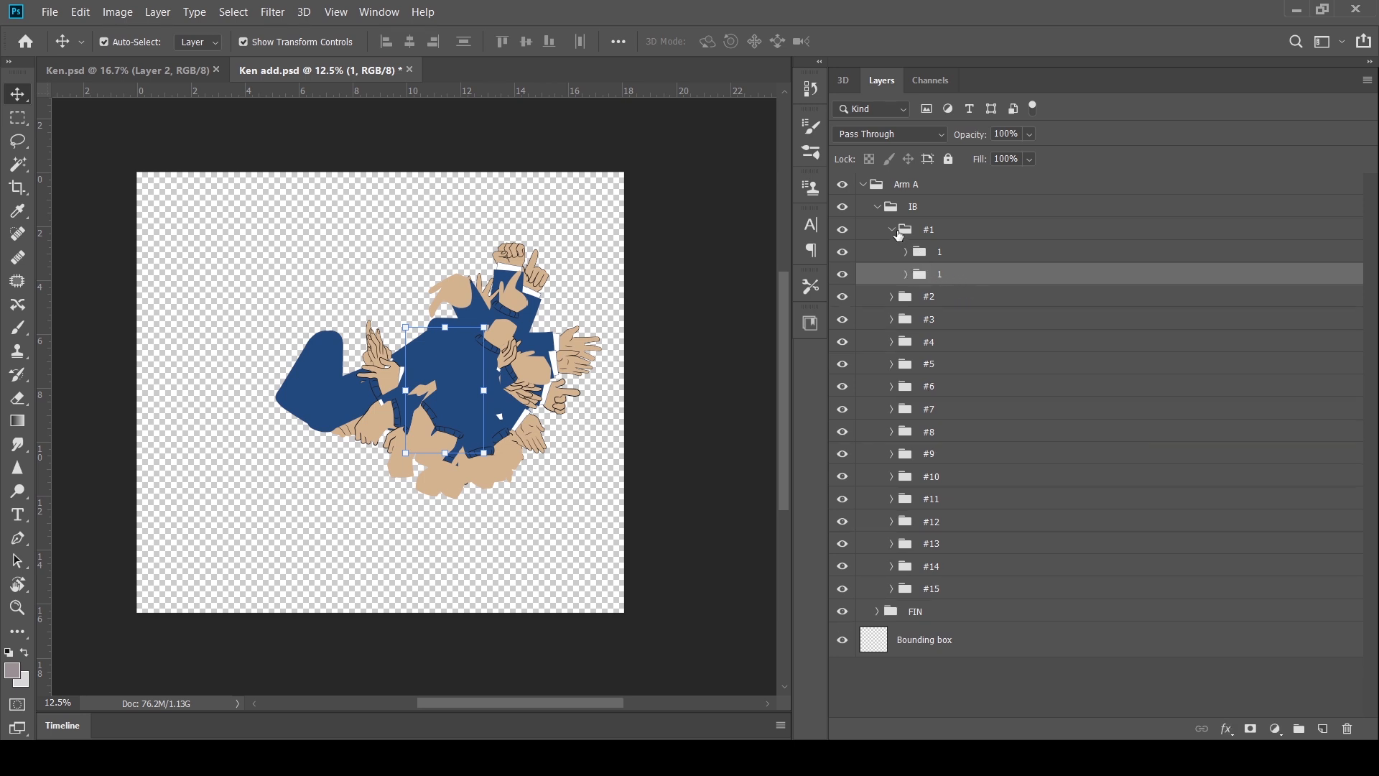
# Hide all pose groups in FIN from Dont know#1 through Point Cross#15, keeping only Default shown, and collapse FIN
pyautogui.click(877, 207)
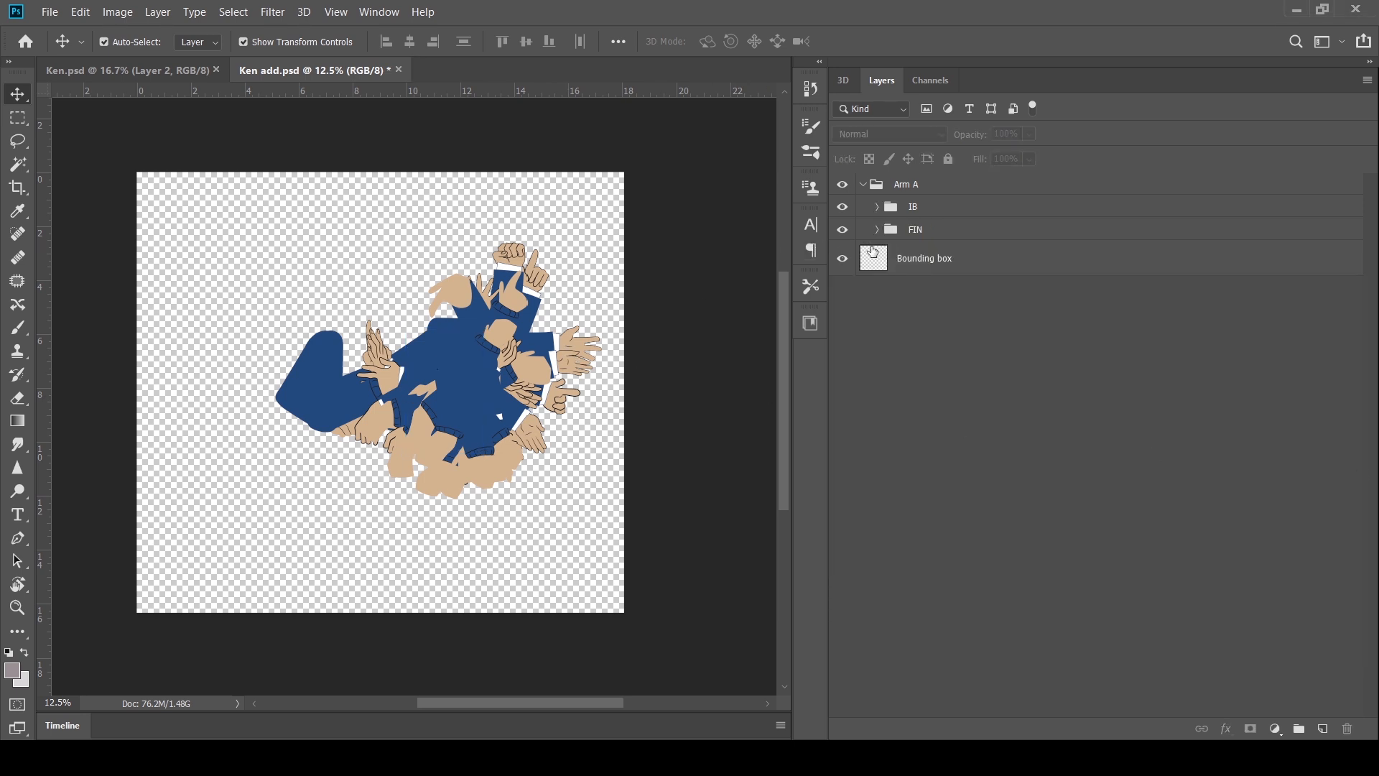
pyautogui.click(916, 188)
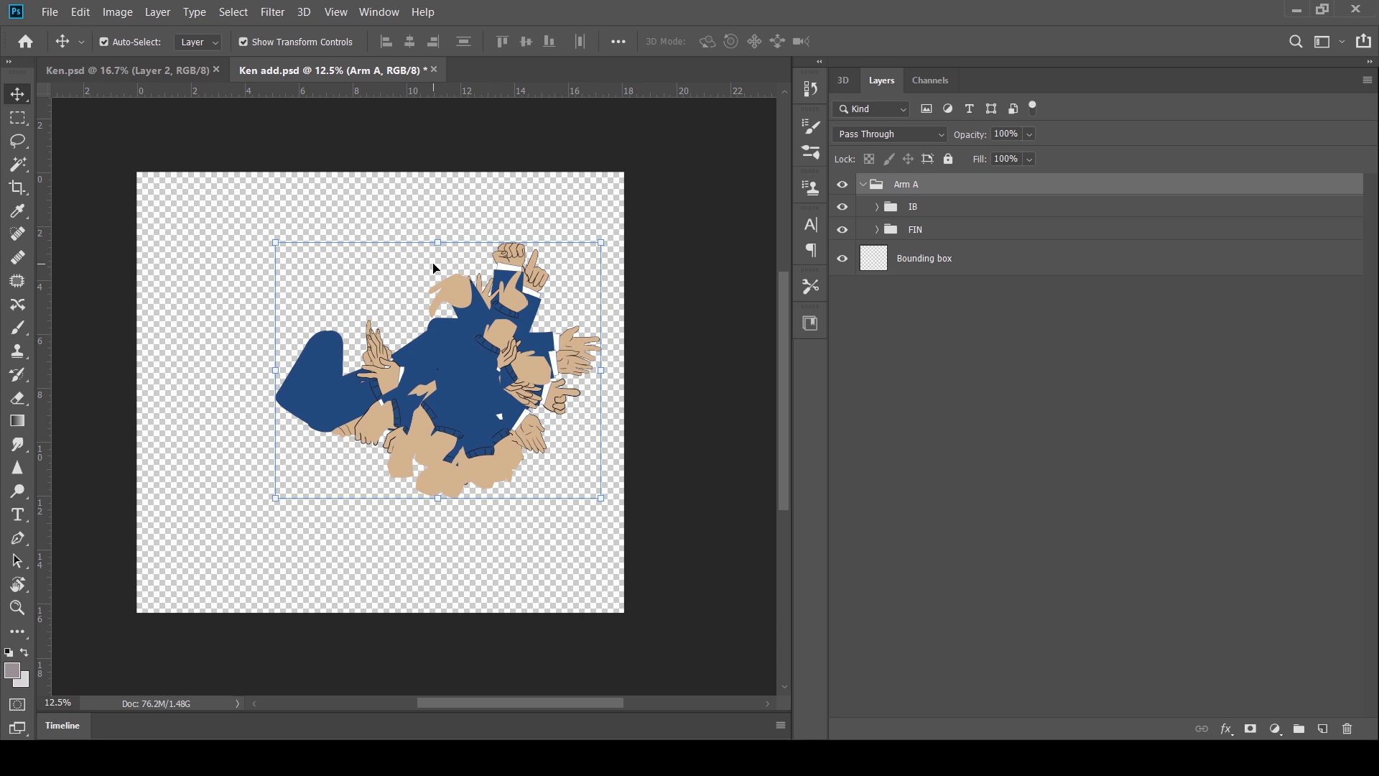
pyautogui.click(878, 233)
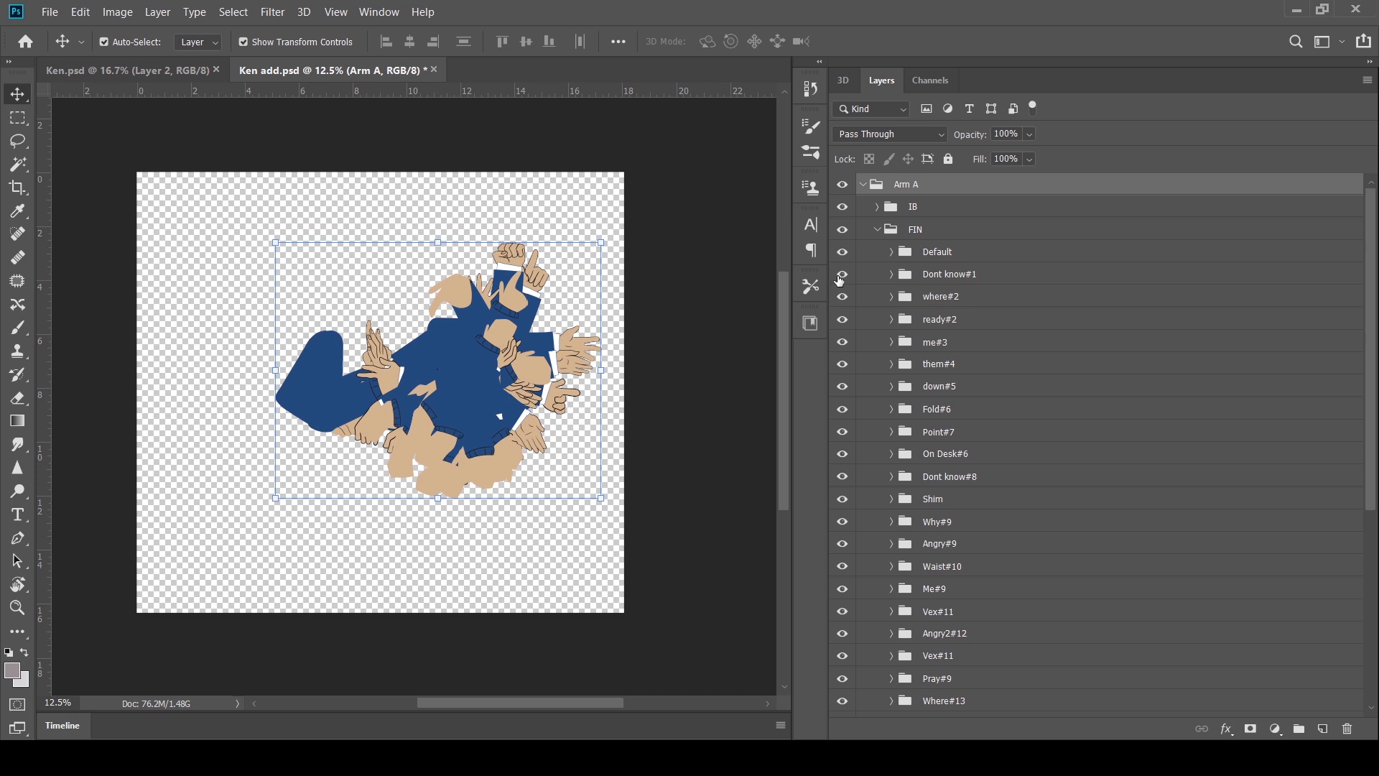
pyautogui.moveTo(846, 279); pyautogui.dragTo(843, 678)
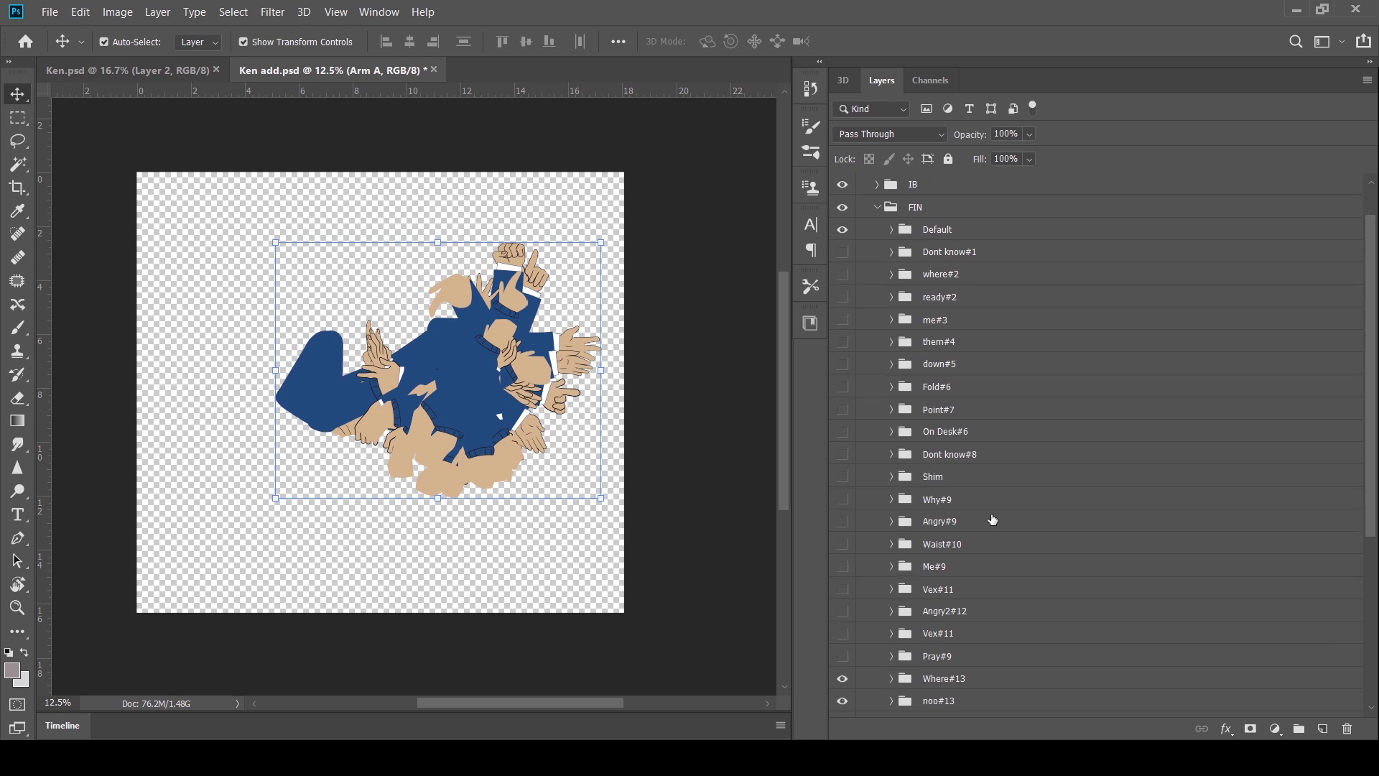
pyautogui.scroll(-3, 993, 523)
pyautogui.scroll(-3, 993, 511)
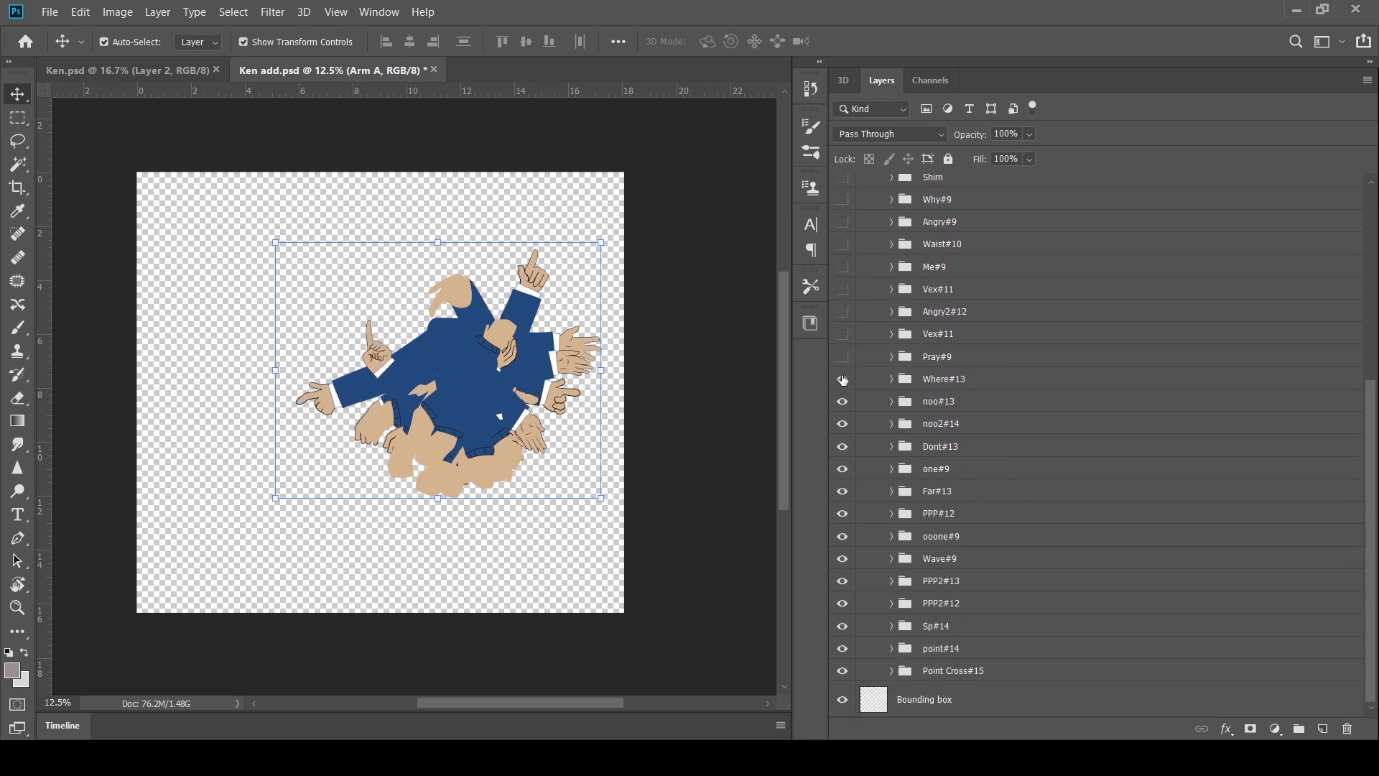
pyautogui.moveTo(843, 379); pyautogui.dragTo(844, 670)
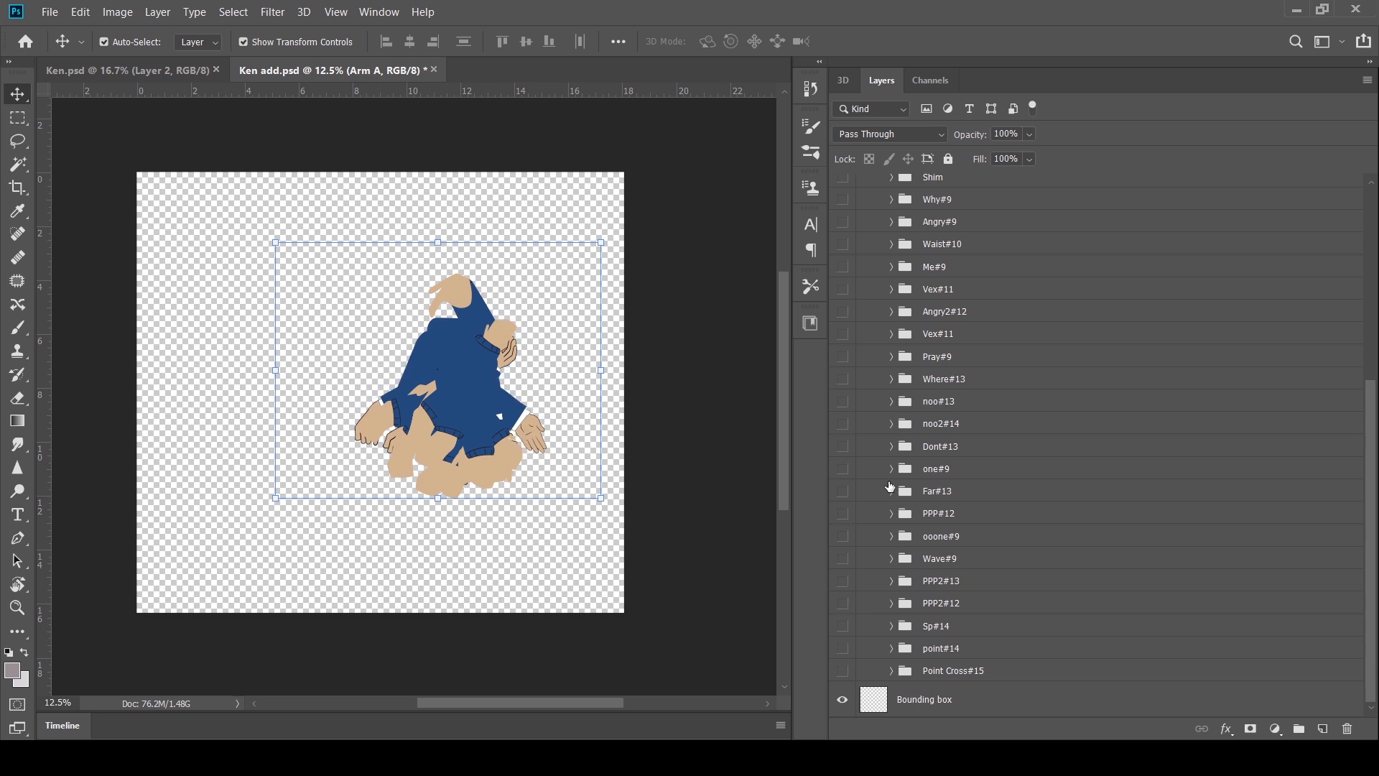
pyautogui.scroll(7, 1023, 336)
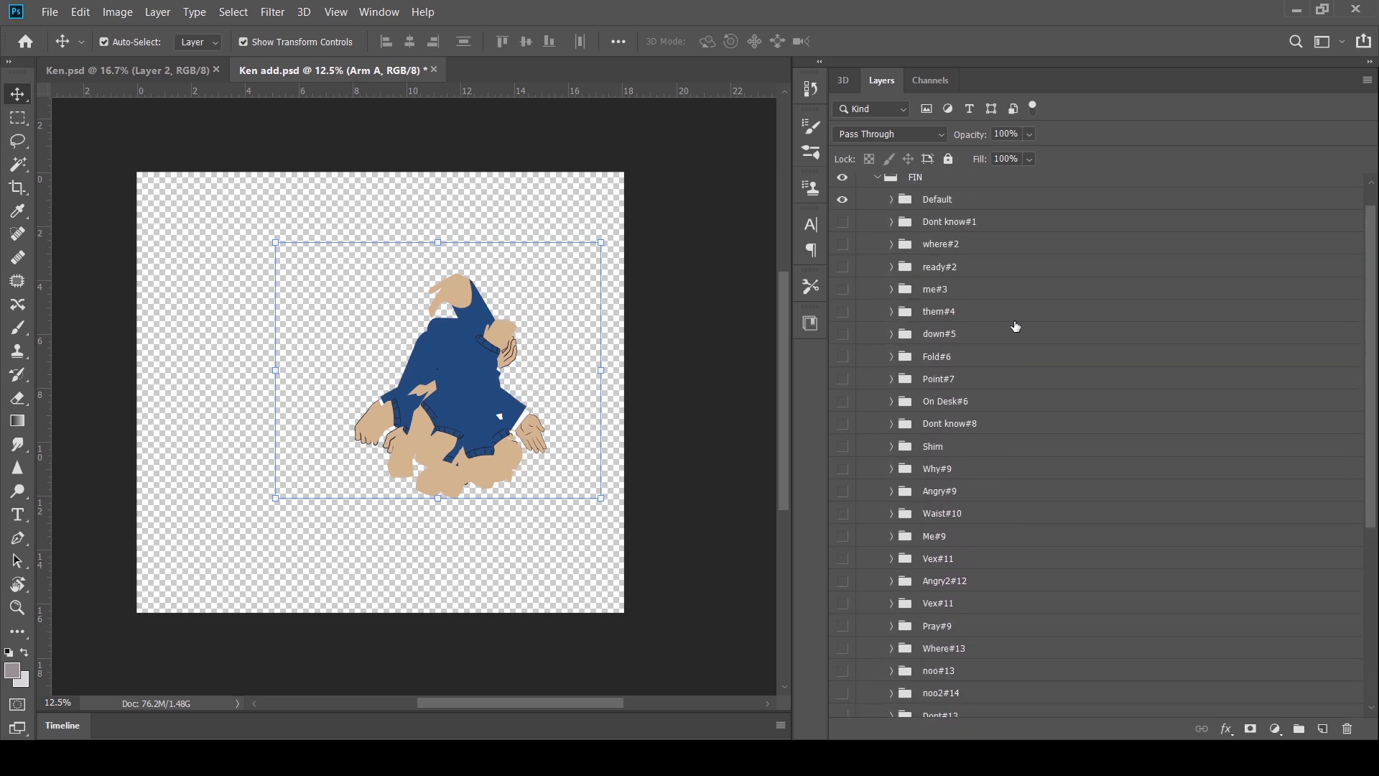
pyautogui.click(877, 229)
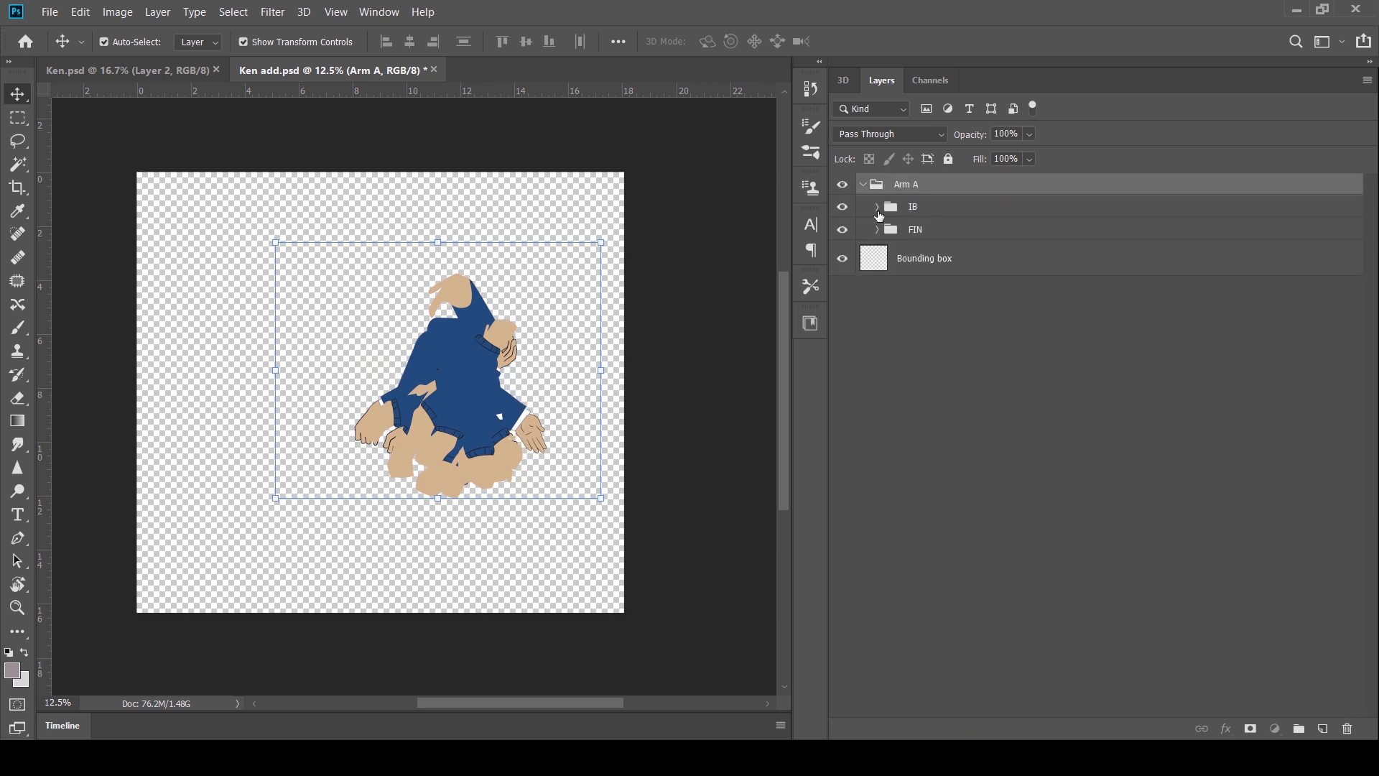
# Hide groups #1 through #15 inside the IB group, and collapse IB
pyautogui.click(877, 207)
pyautogui.click(887, 240)
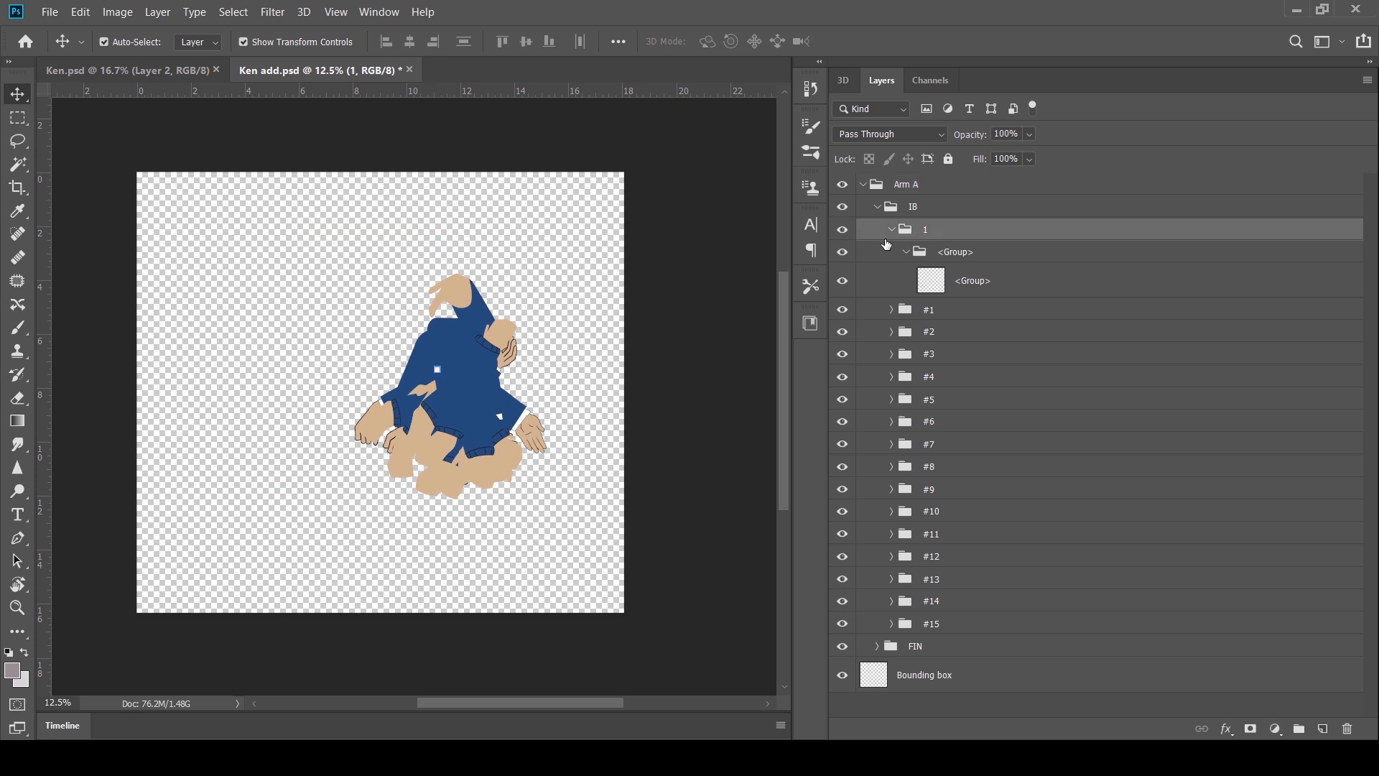
pyautogui.click(892, 230)
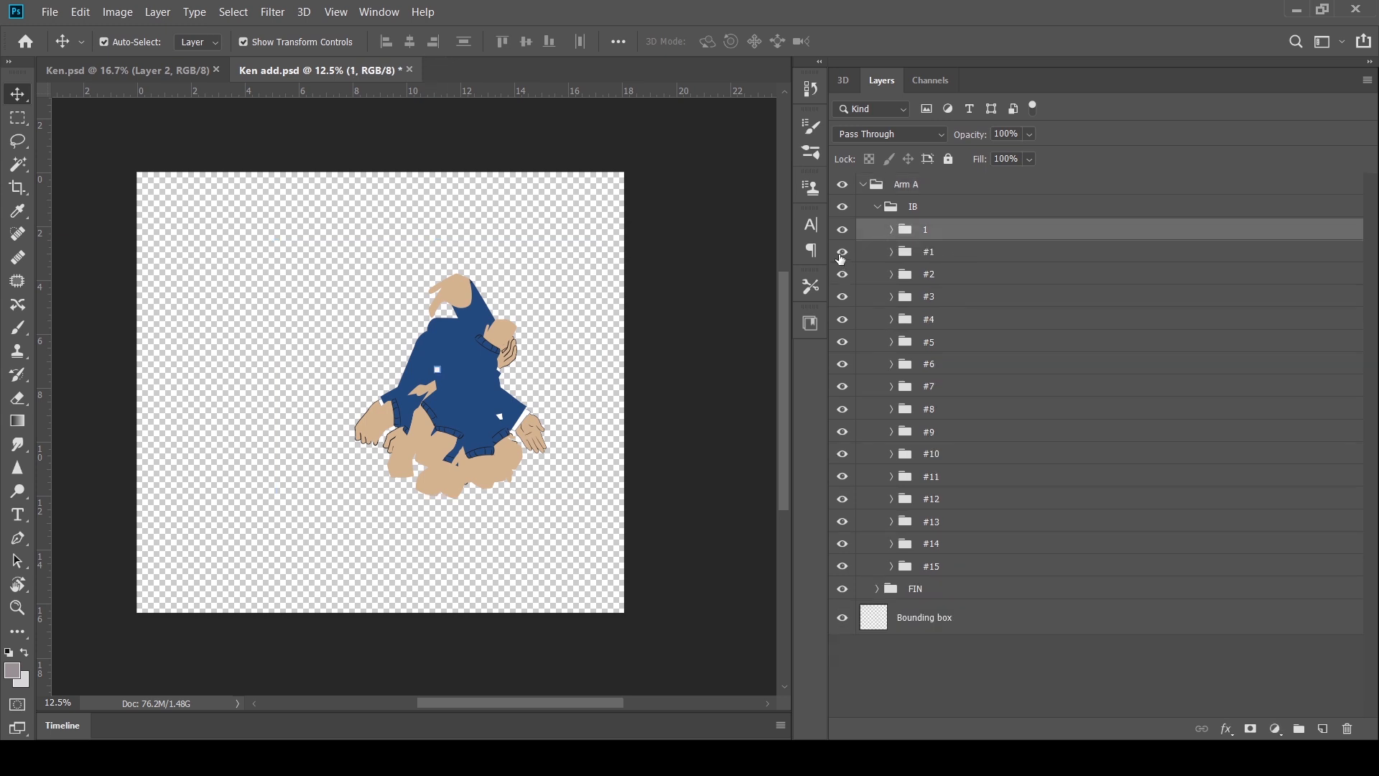
pyautogui.moveTo(842, 259); pyautogui.dragTo(860, 431)
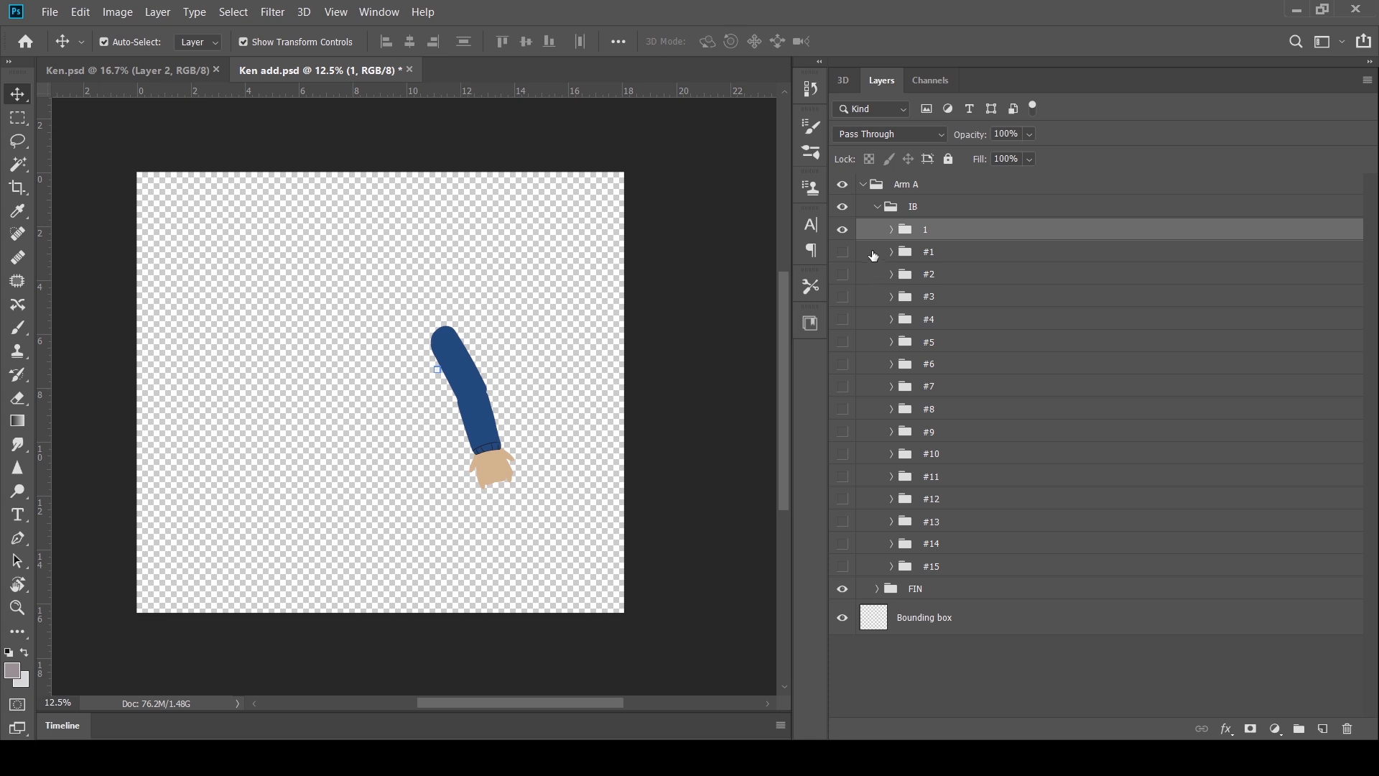
pyautogui.click(876, 208)
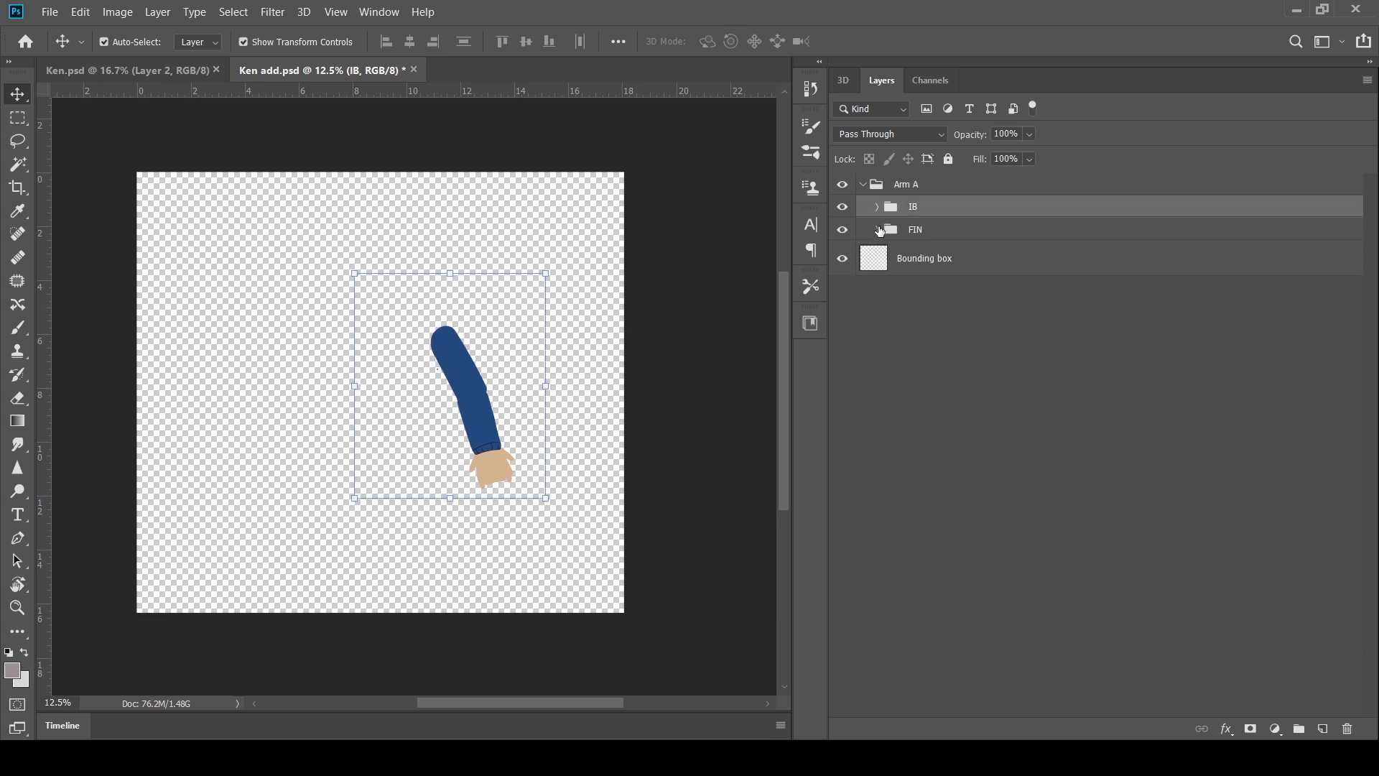
# Reduce FIN's Default pose to the Default palm by hiding the other Palm variants, and collapse FIN
pyautogui.click(877, 230)
pyautogui.click(891, 254)
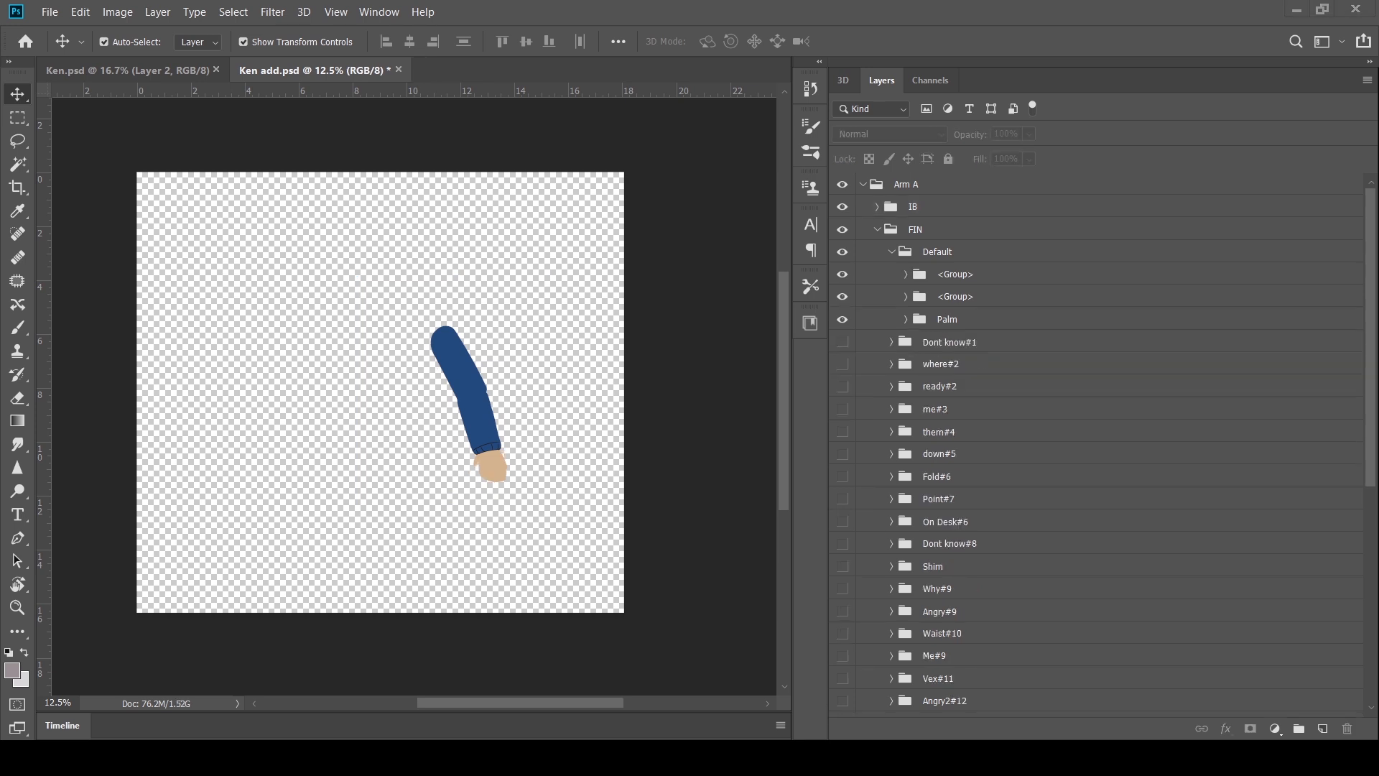
pyautogui.click(878, 230)
# Copy the Arm A group from Ken add.psd and paste it into Ken.psd
pyautogui.click(931, 189)
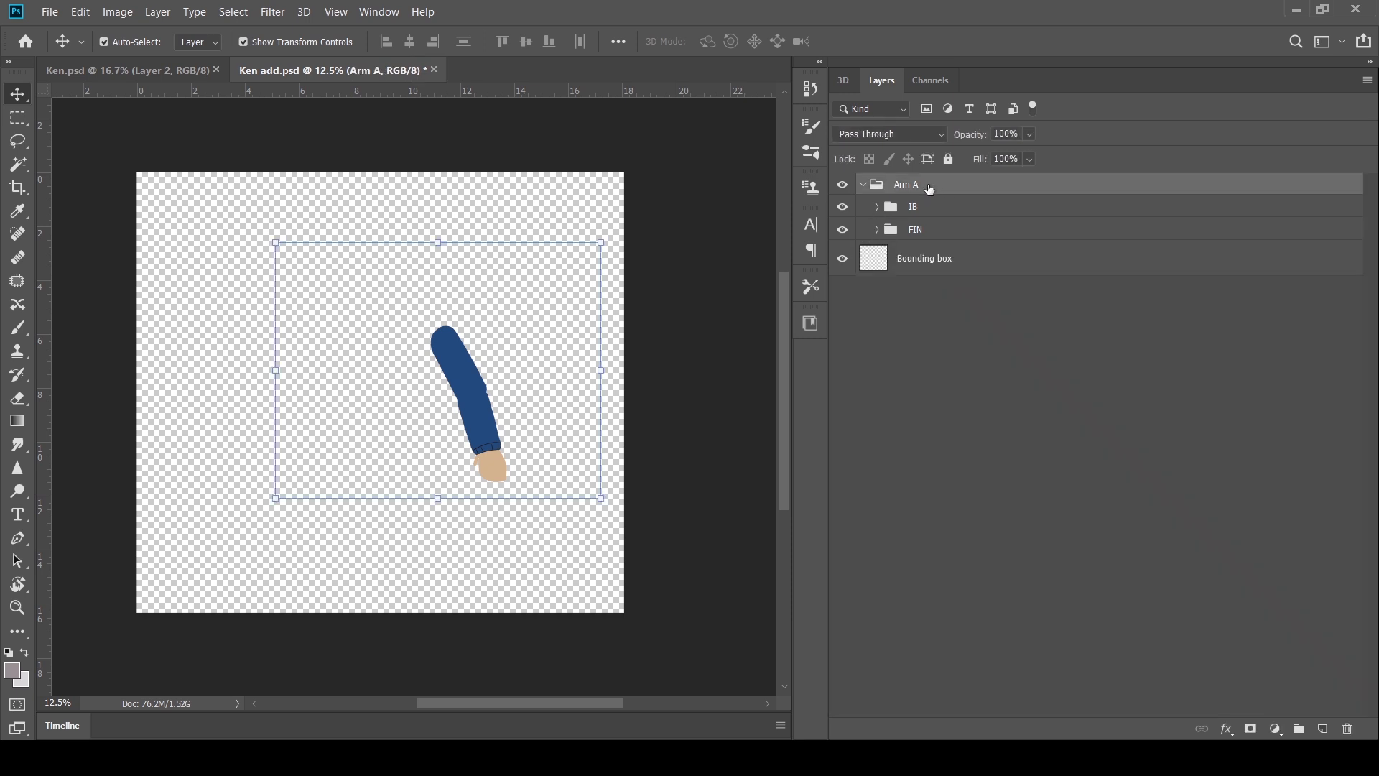
pyautogui.click(103, 41)
pyautogui.click(112, 72)
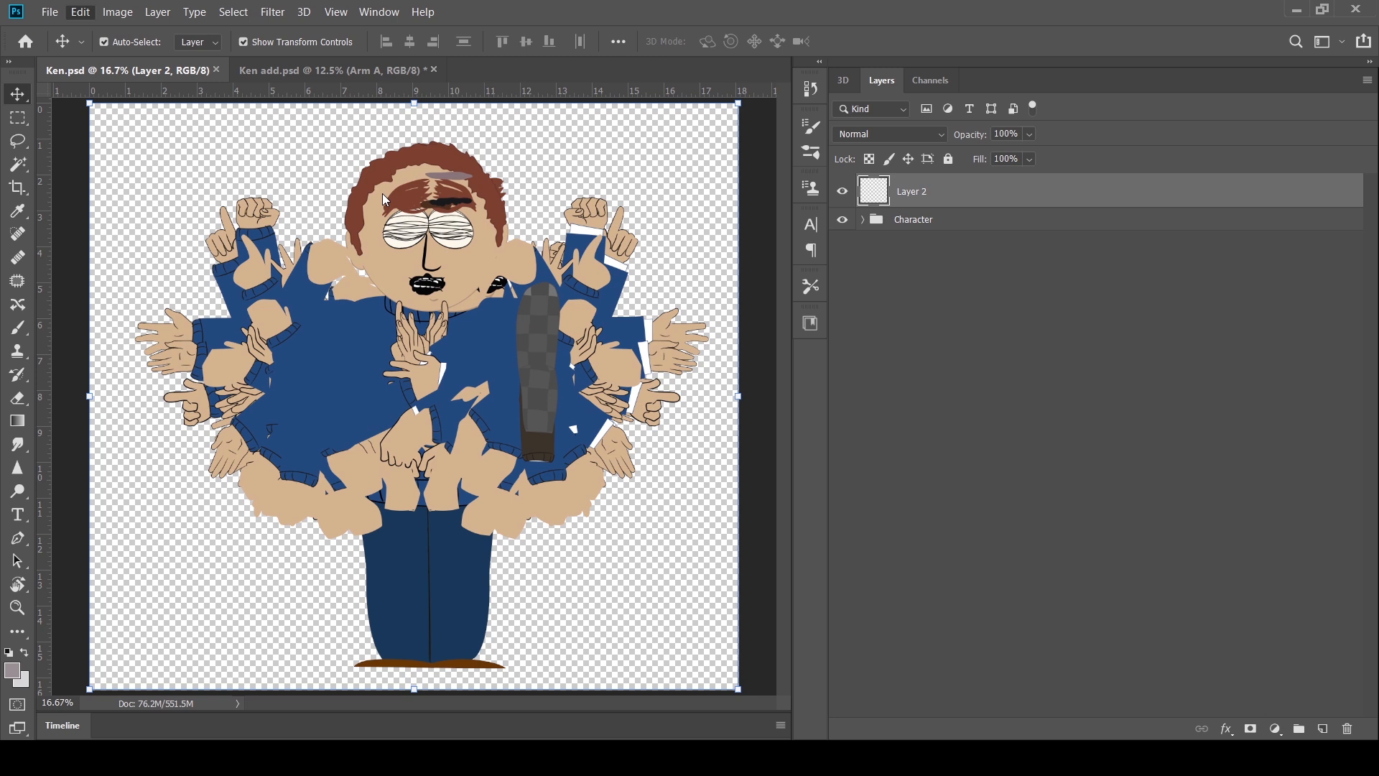
pyautogui.hotkey('ctrl', 'v')
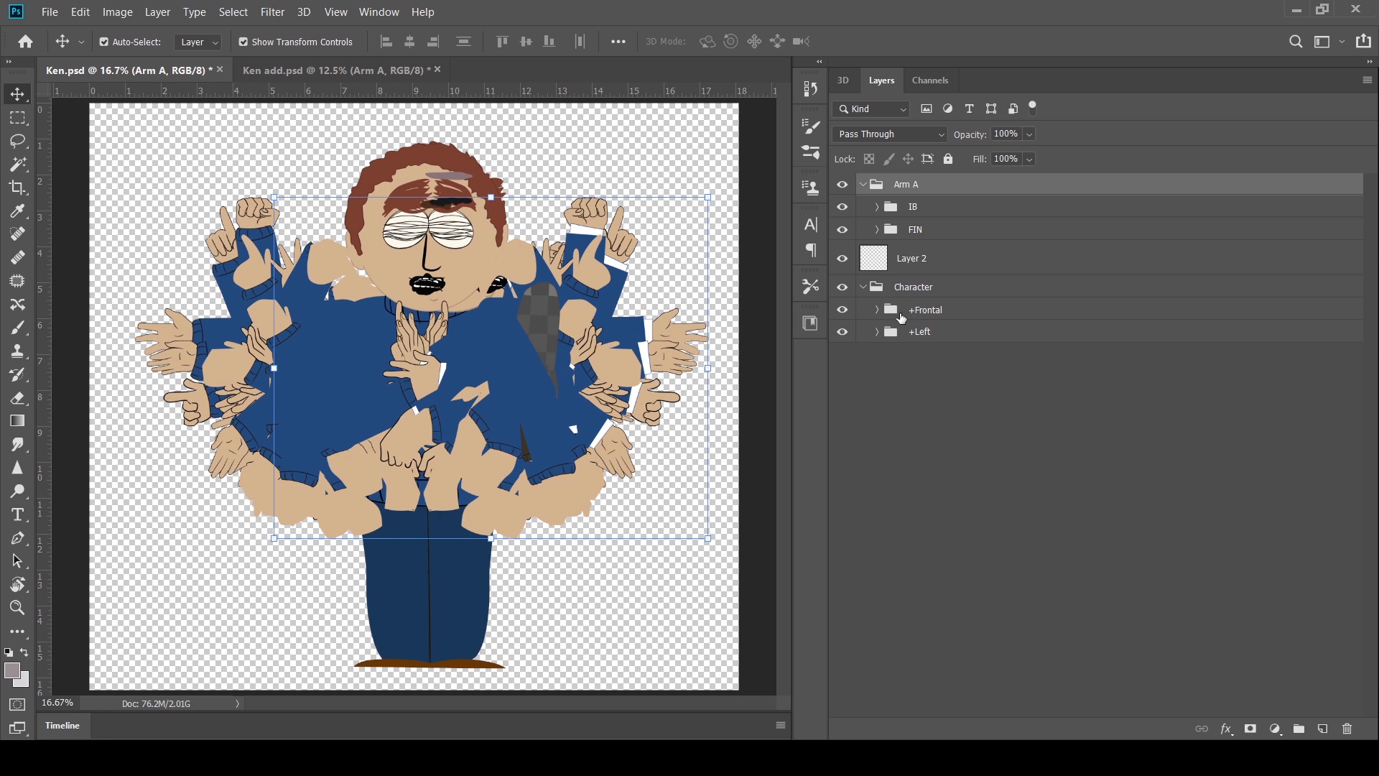
# Hide the +Left group and move the pasted Arm A group into +Frontal, directly above the existing Arm A
pyautogui.click(877, 309)
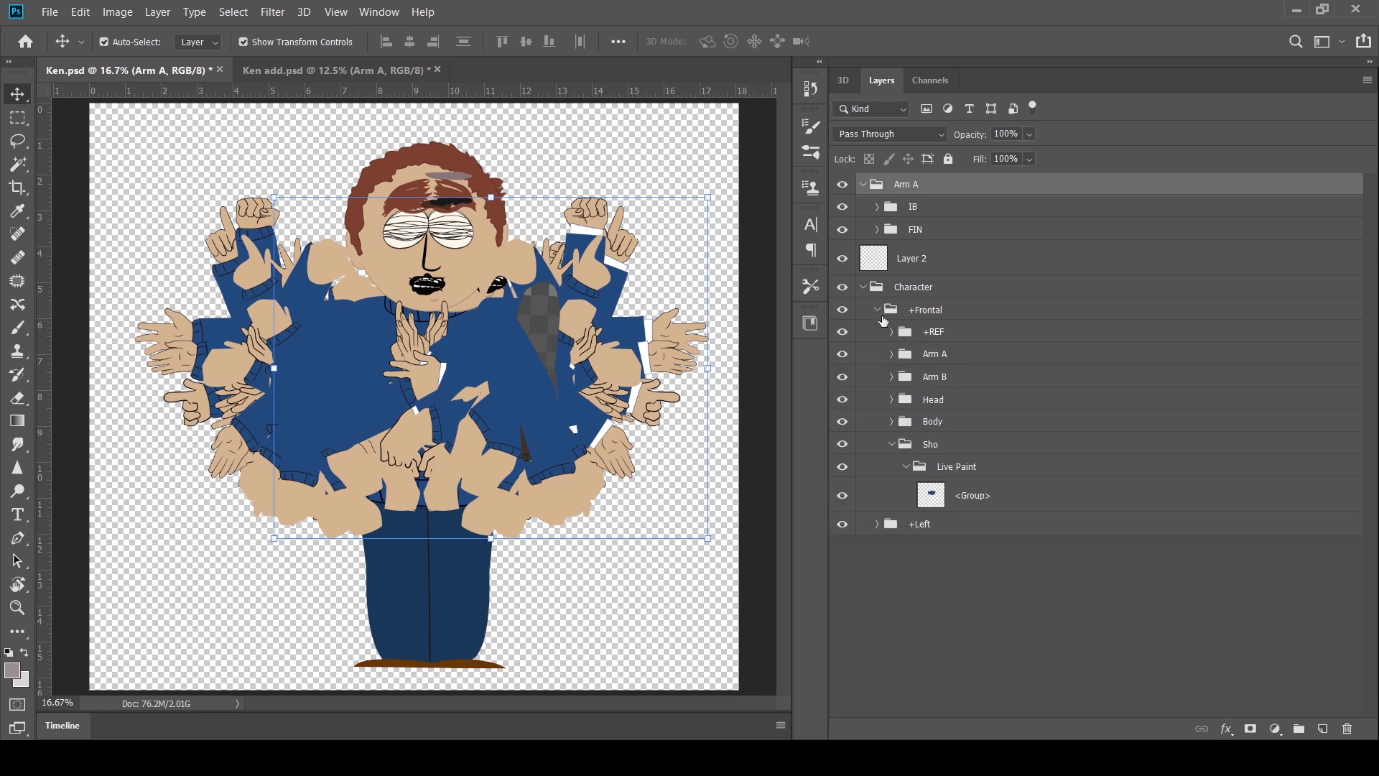
pyautogui.click(842, 527)
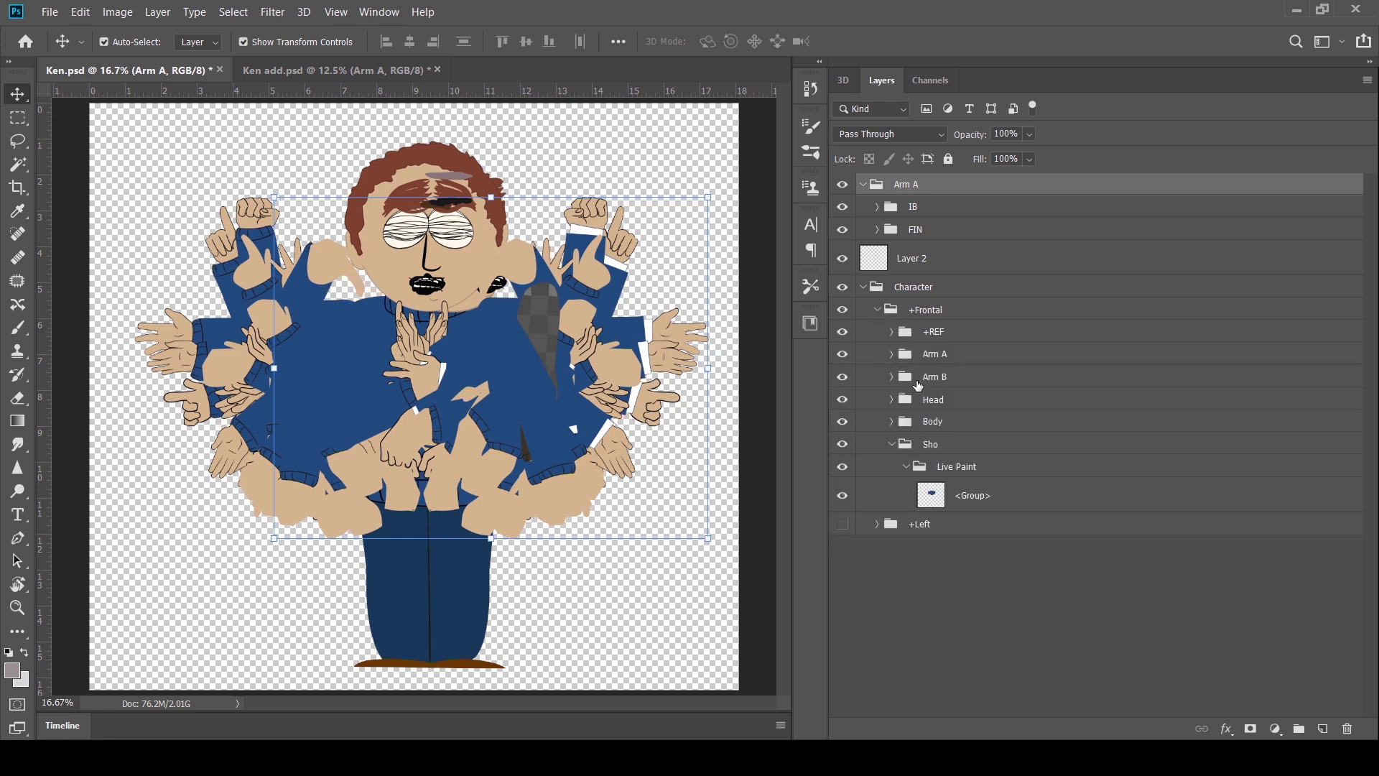
pyautogui.click(952, 355)
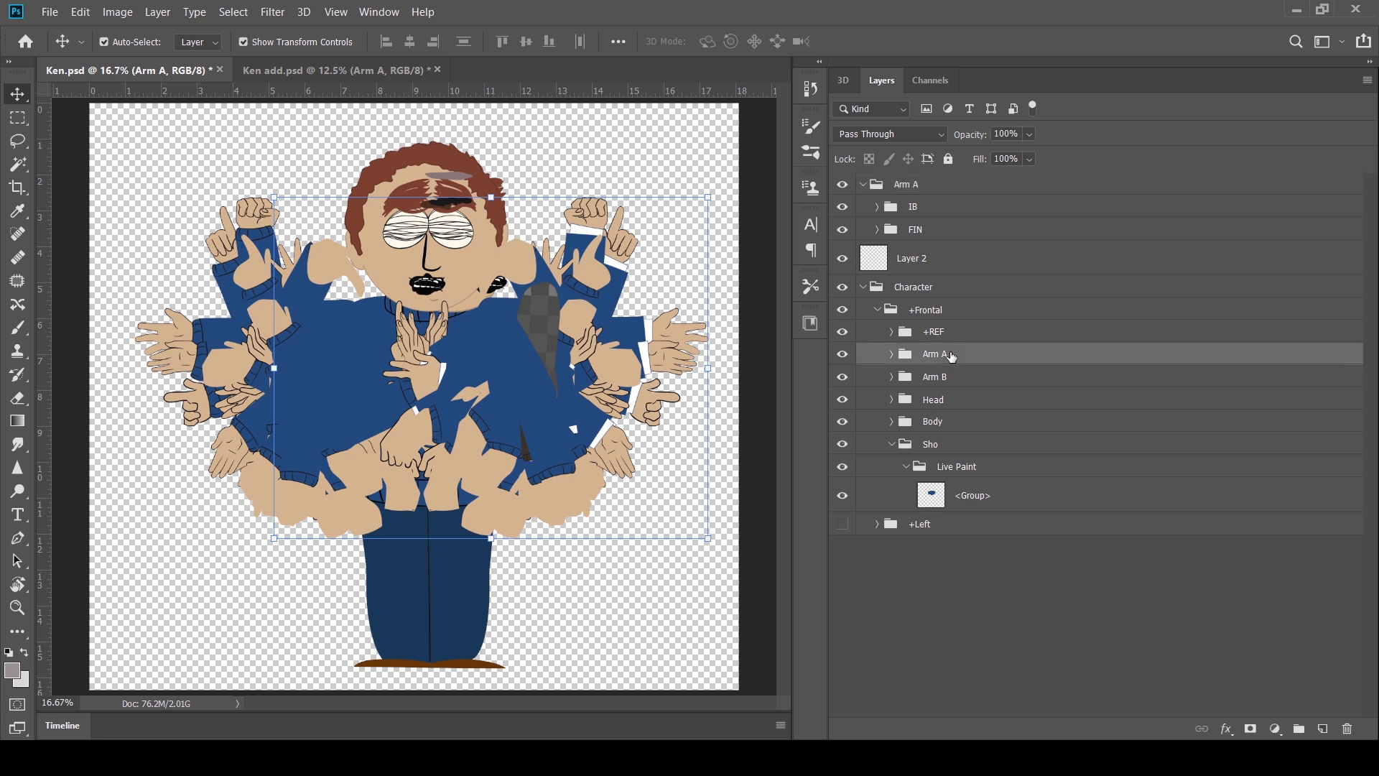
pyautogui.moveTo(908, 183); pyautogui.dragTo(951, 347)
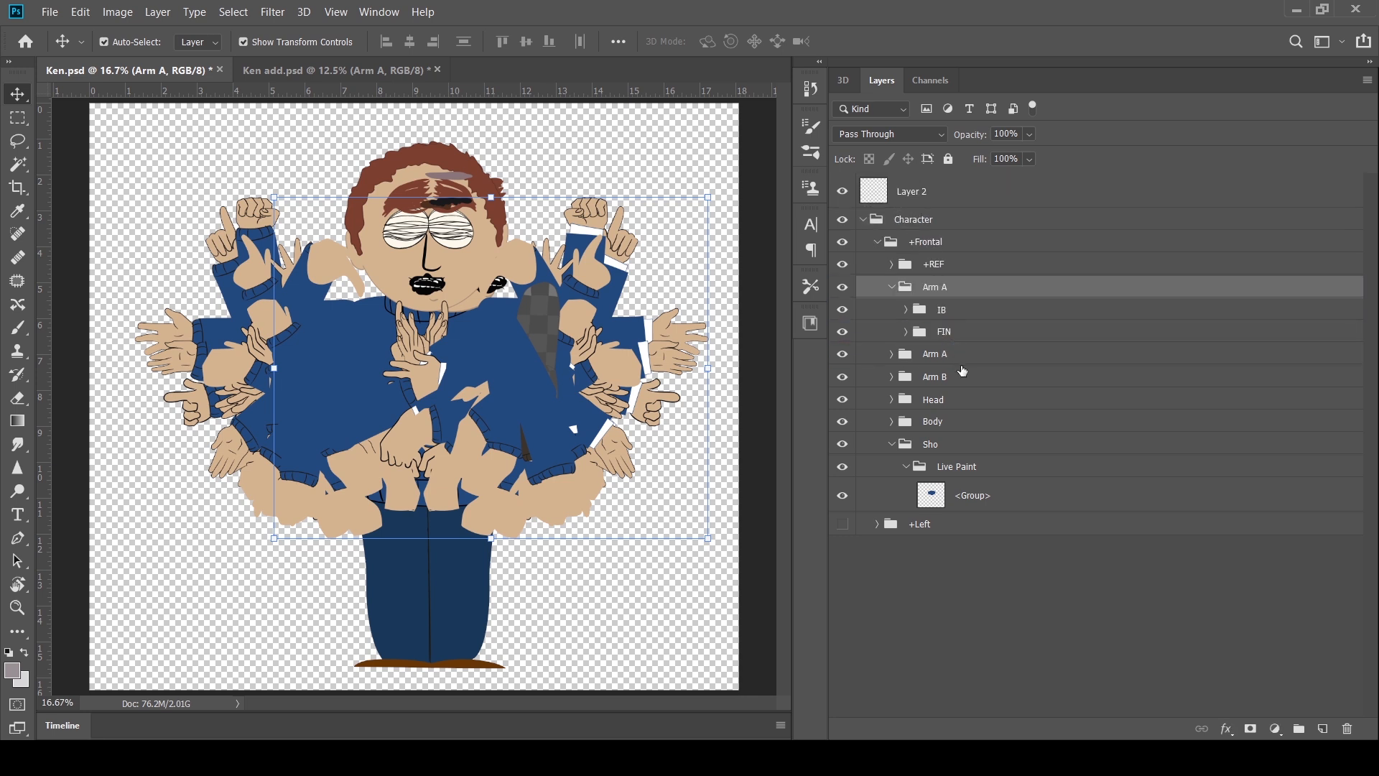
# Delete the original Arm A group and the +REF group from +Frontal
pyautogui.click(960, 359)
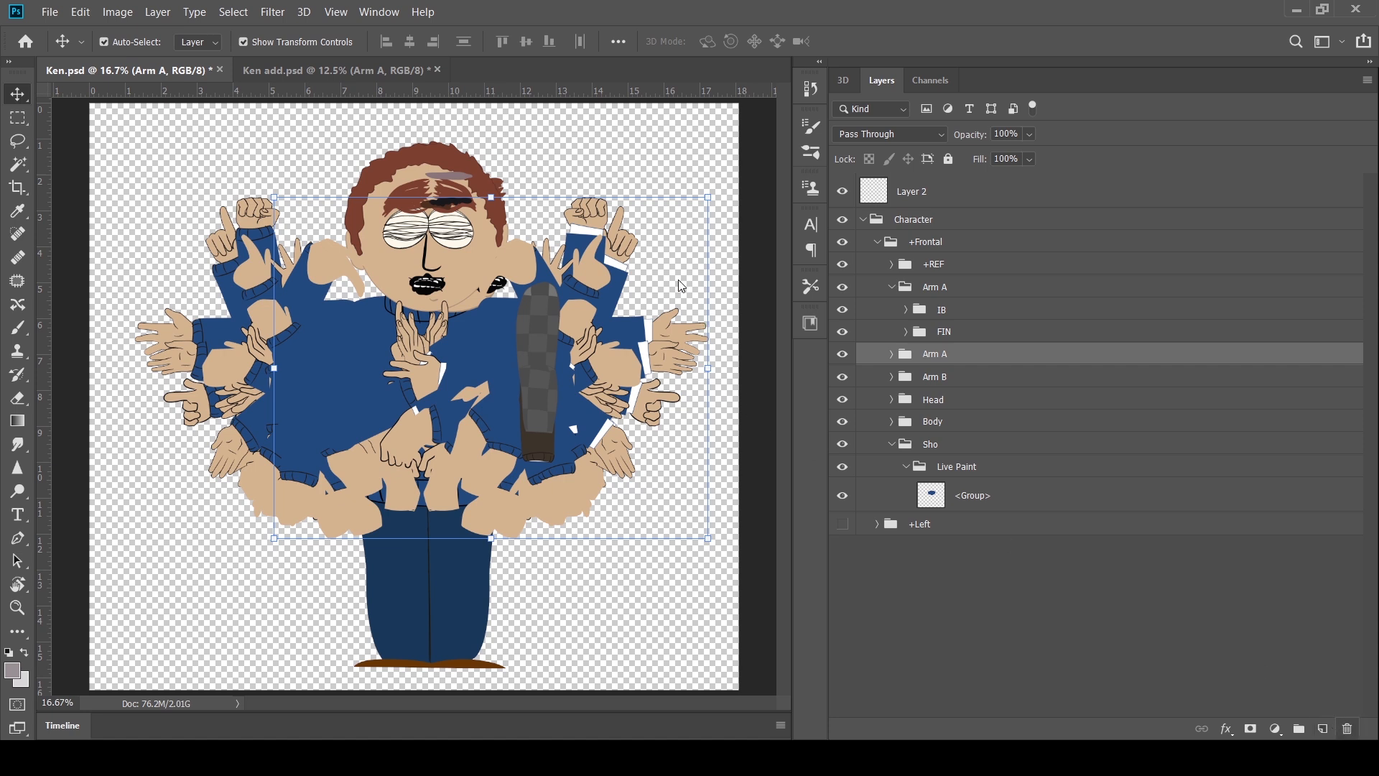
pyautogui.press('Delete')
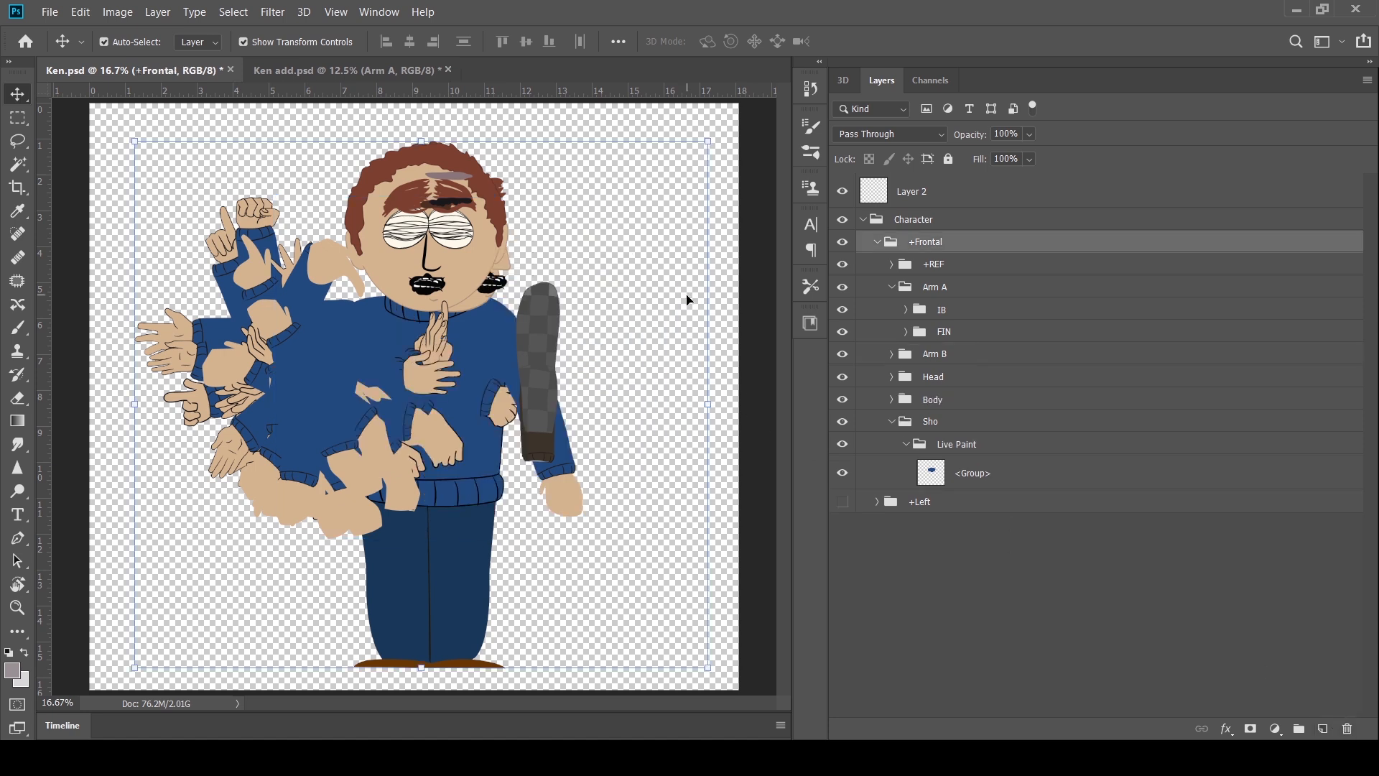
pyautogui.click(936, 266)
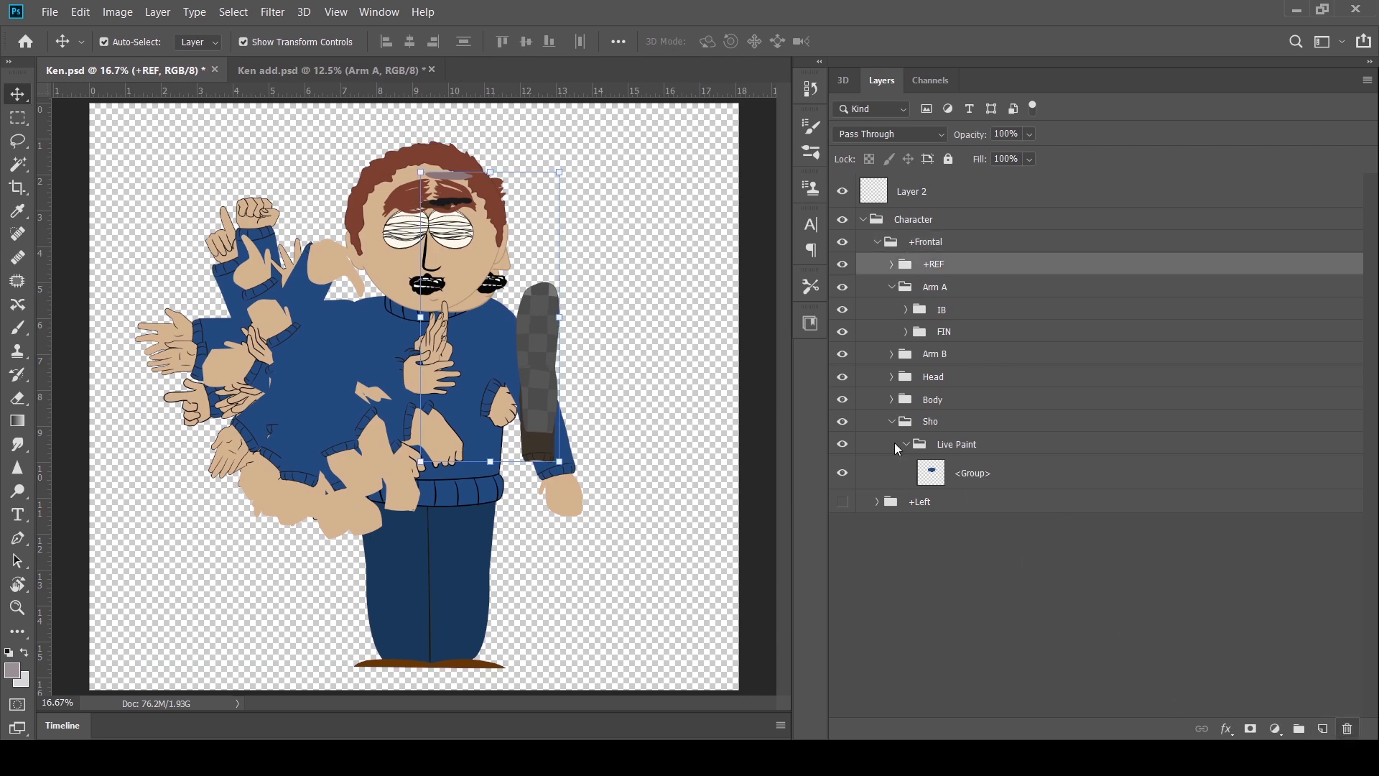
pyautogui.press('Delete')
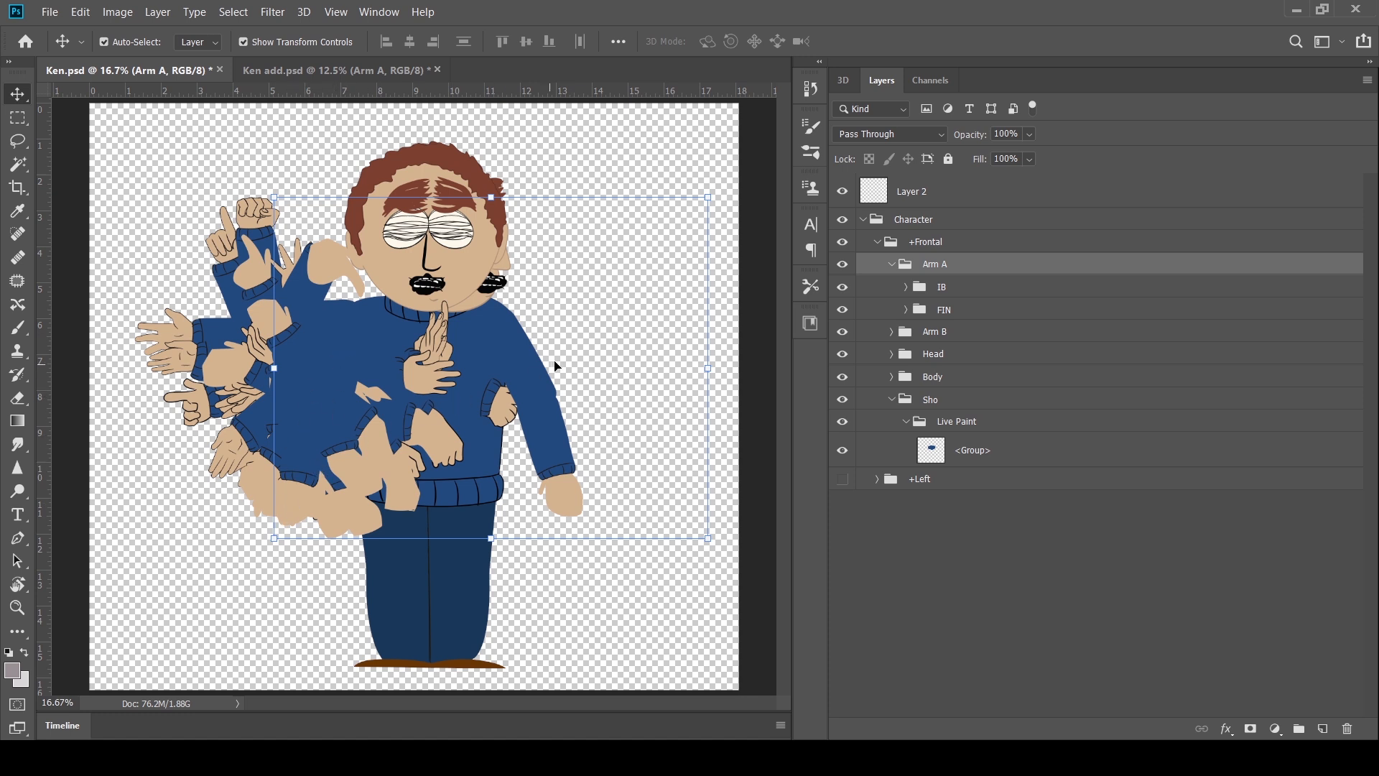
# Collapse the Arm A group and duplicate it directly below itself in +Frontal
pyautogui.click(892, 265)
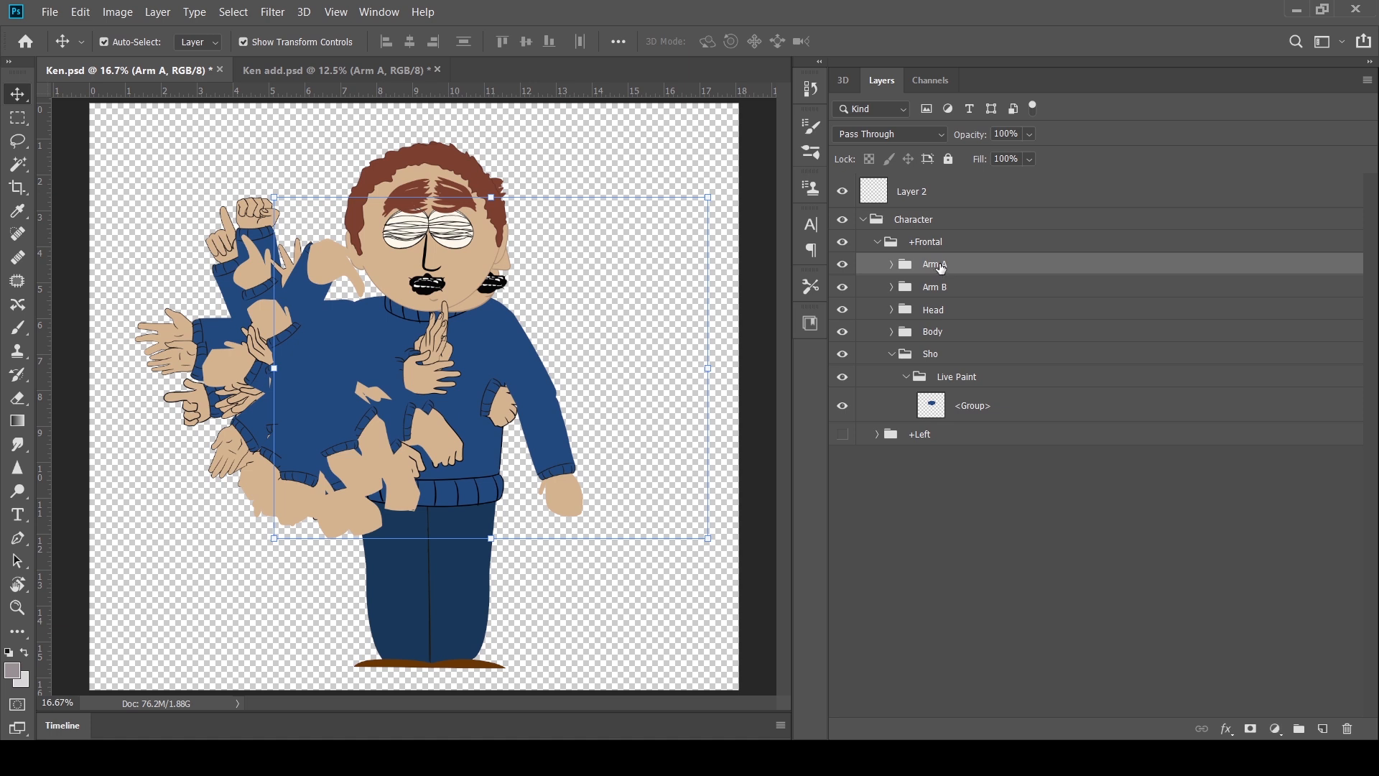
pyautogui.press('ctrl')
pyautogui.moveTo(957, 271); pyautogui.dragTo(959, 281)
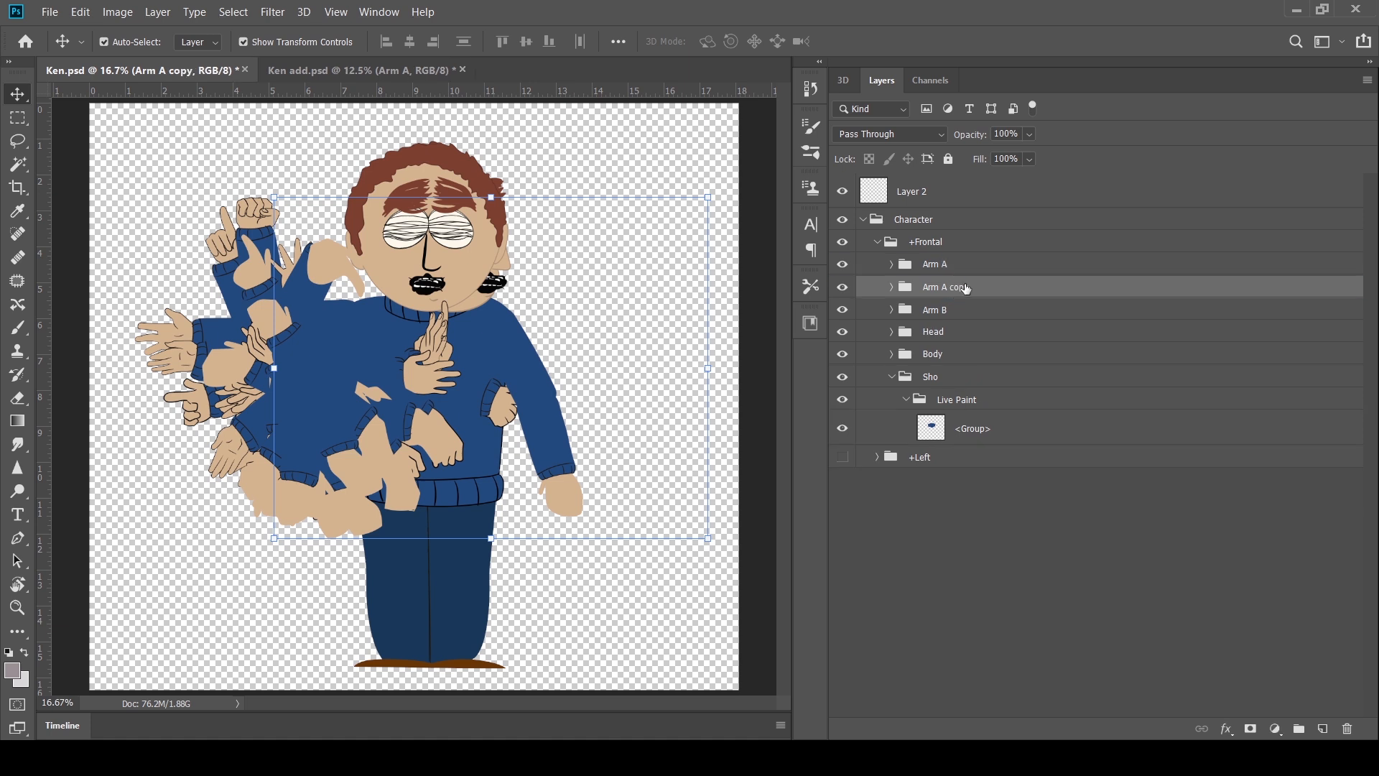
# Examine the contents of the Arm A copy group and its IB subgroup
pyautogui.doubleClick(964, 290)
pyautogui.click(892, 287)
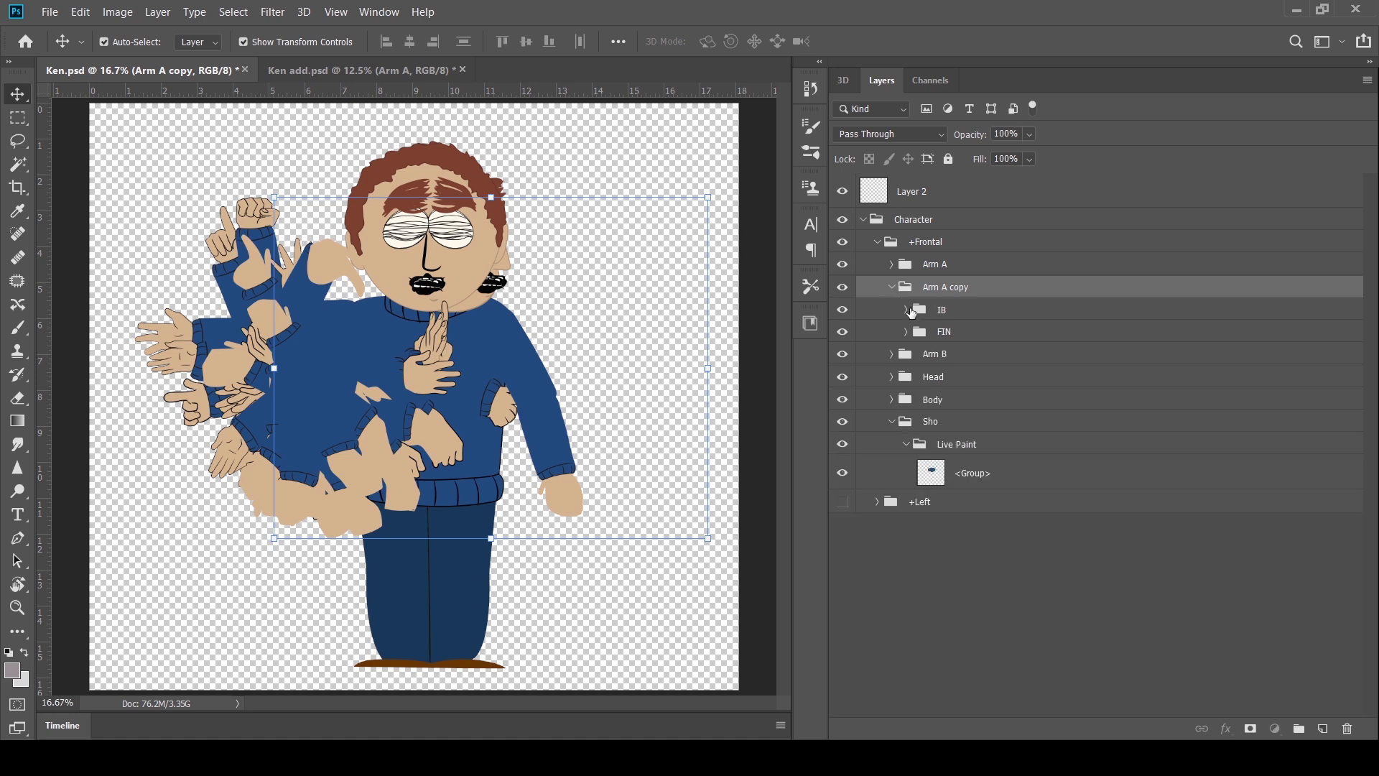
pyautogui.click(911, 311)
pyautogui.click(907, 310)
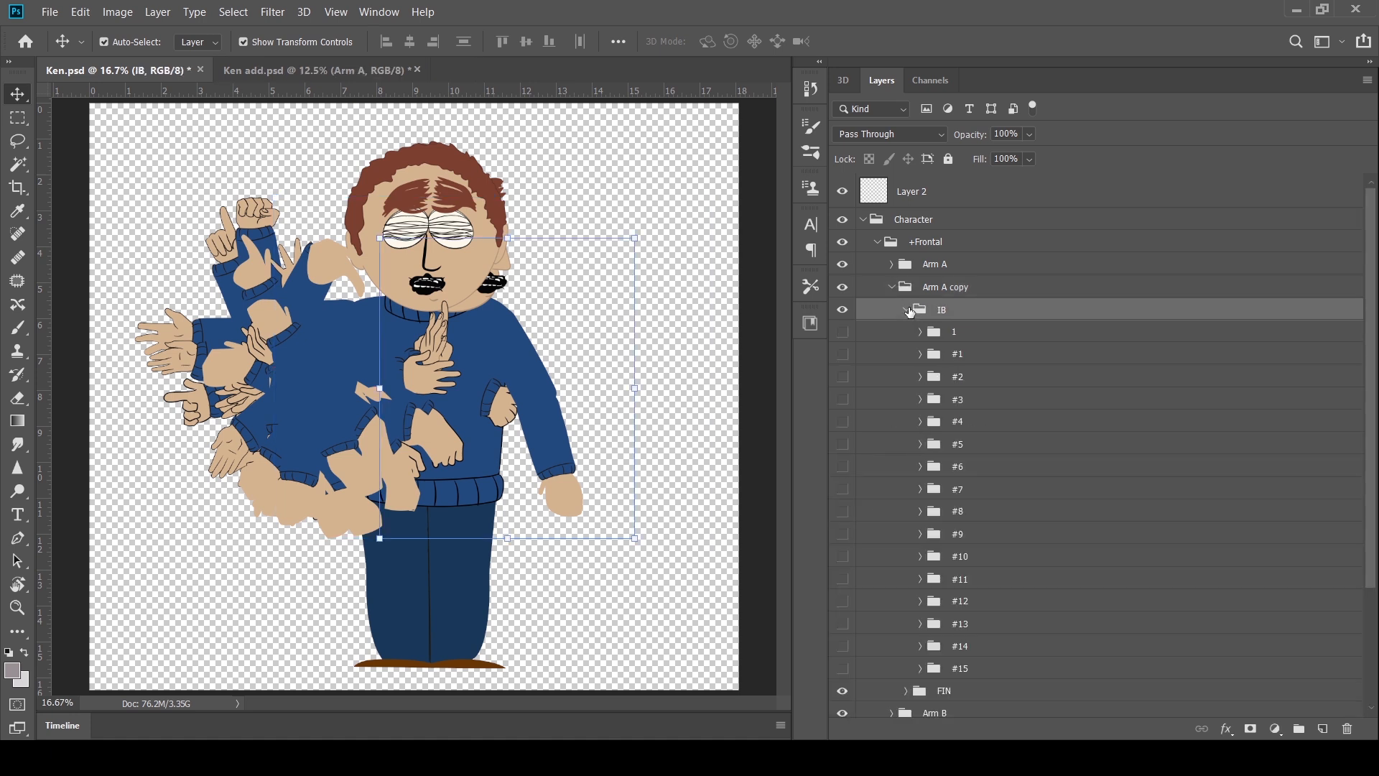
pyautogui.click(908, 310)
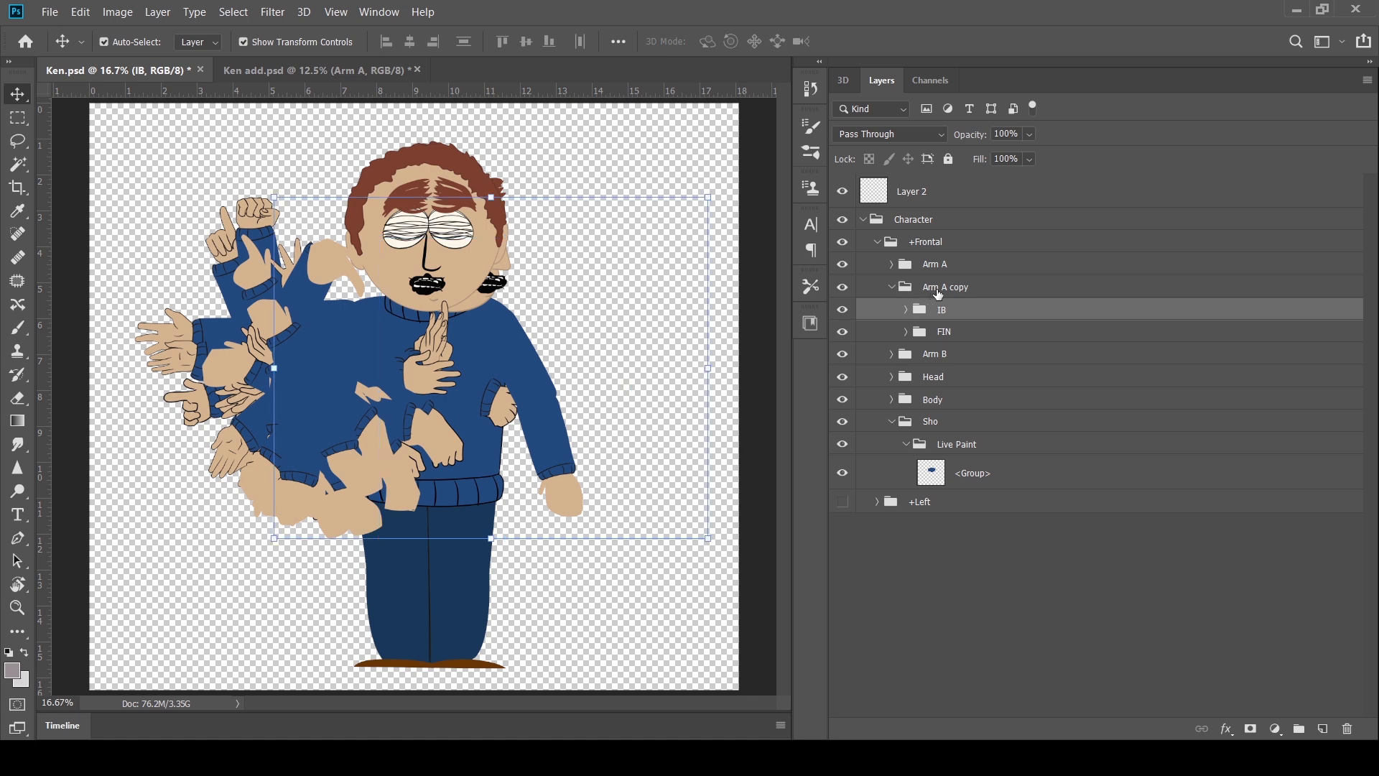
# Rename the Arm A copy group as Arm B
pyautogui.click(938, 295)
pyautogui.doubleClick(961, 291)
pyautogui.click(967, 286)
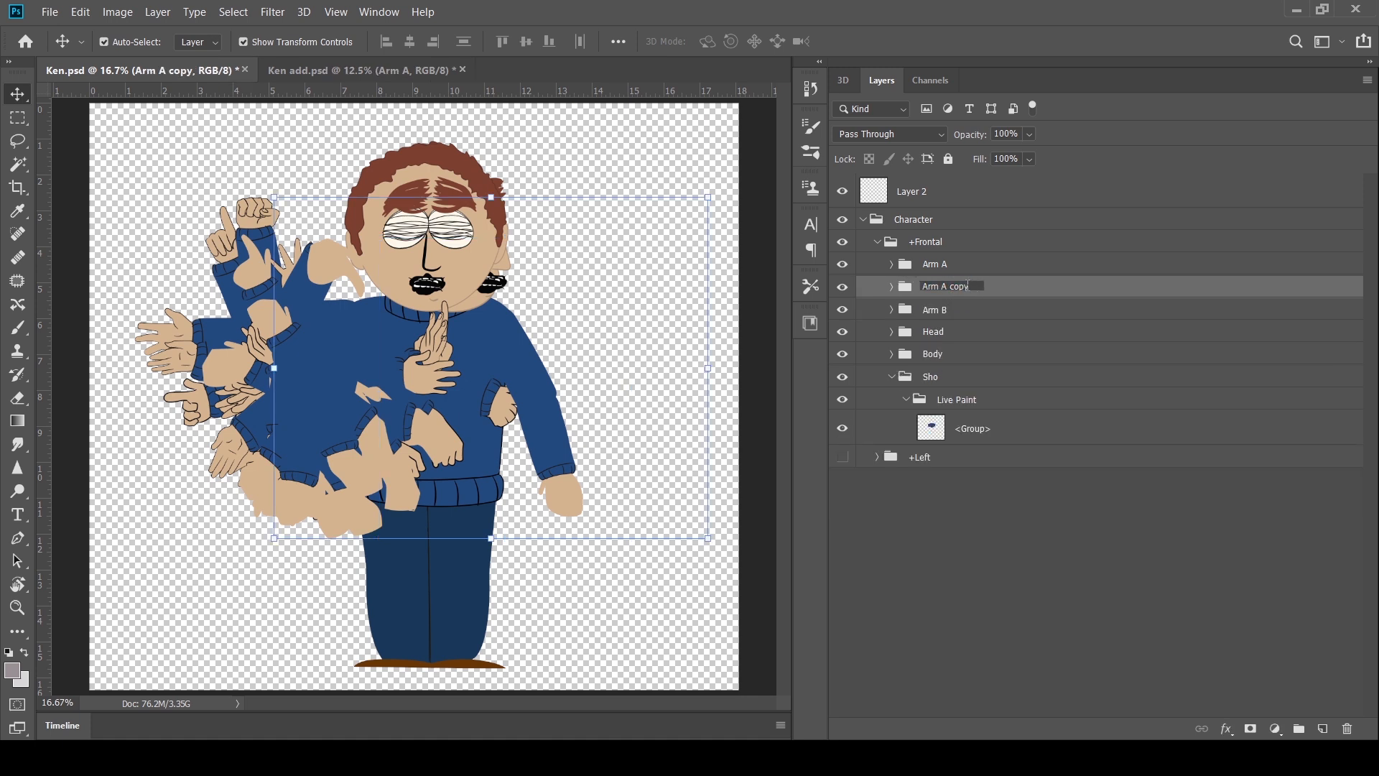
pyautogui.moveTo(968, 286); pyautogui.dragTo(937, 286)
pyautogui.write('ZB')
pyautogui.click(938, 317)
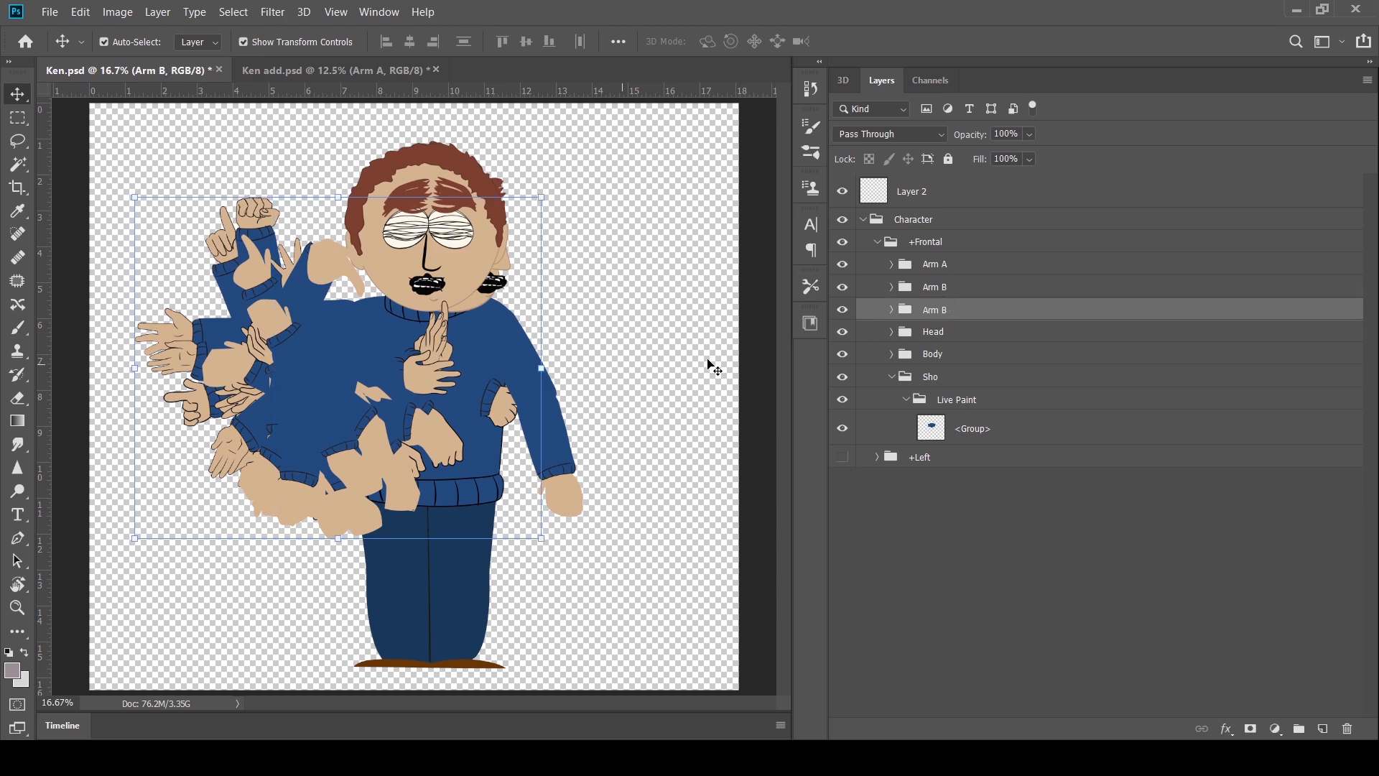
# Flip the new Arm B group horizontally
pyautogui.click(956, 289)
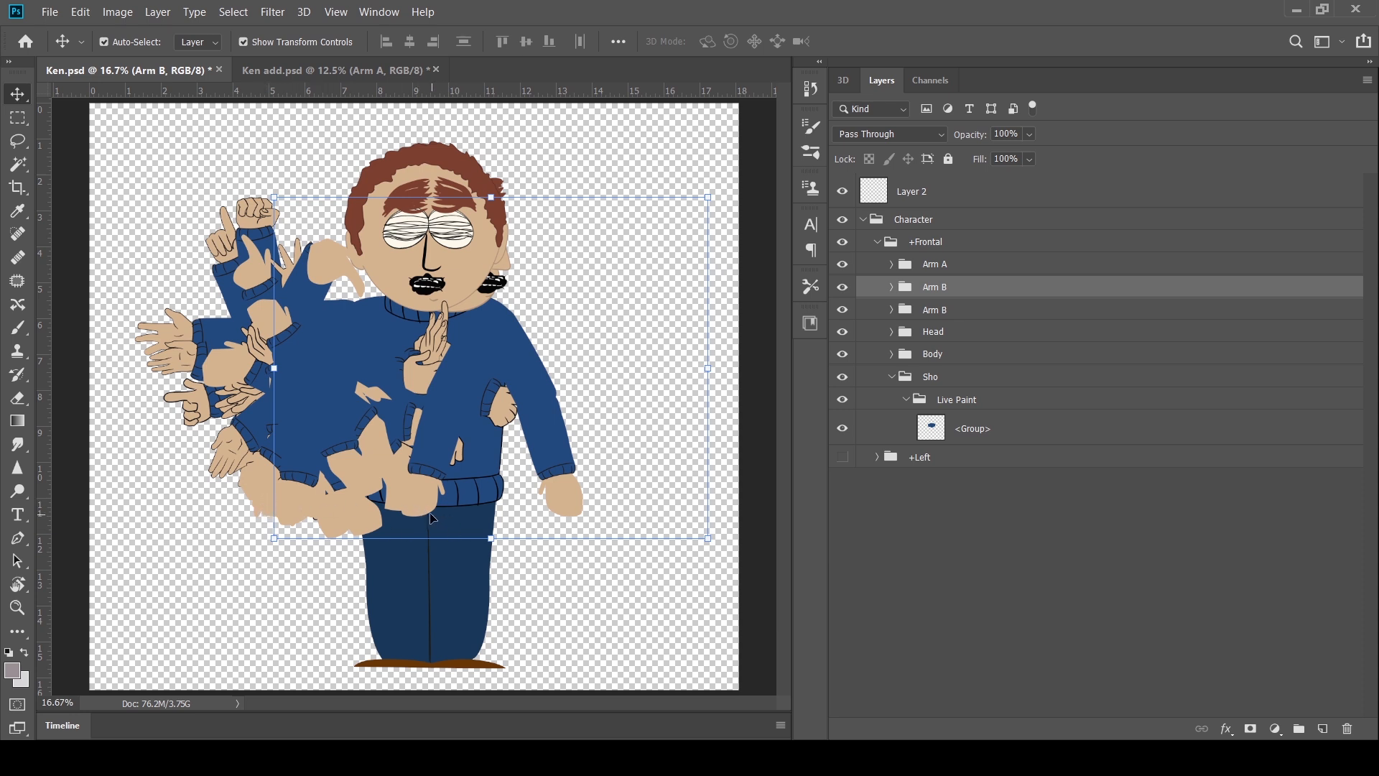
# Move the flipped Arm B group left onto the character's opposite shoulder and delete the old Arm B group below it
pyautogui.moveTo(427, 513); pyautogui.dragTo(361, 519)
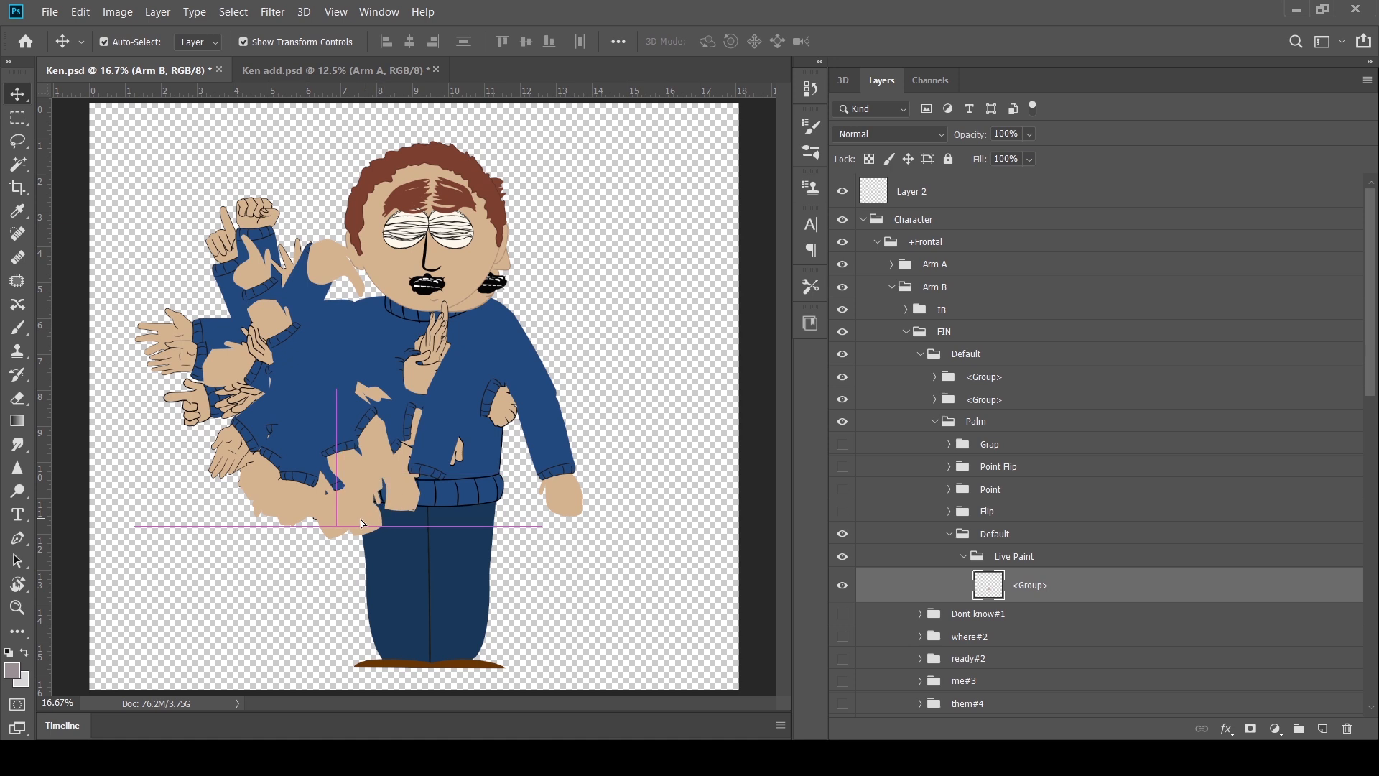
pyautogui.hotkey('ctrl', 'z')
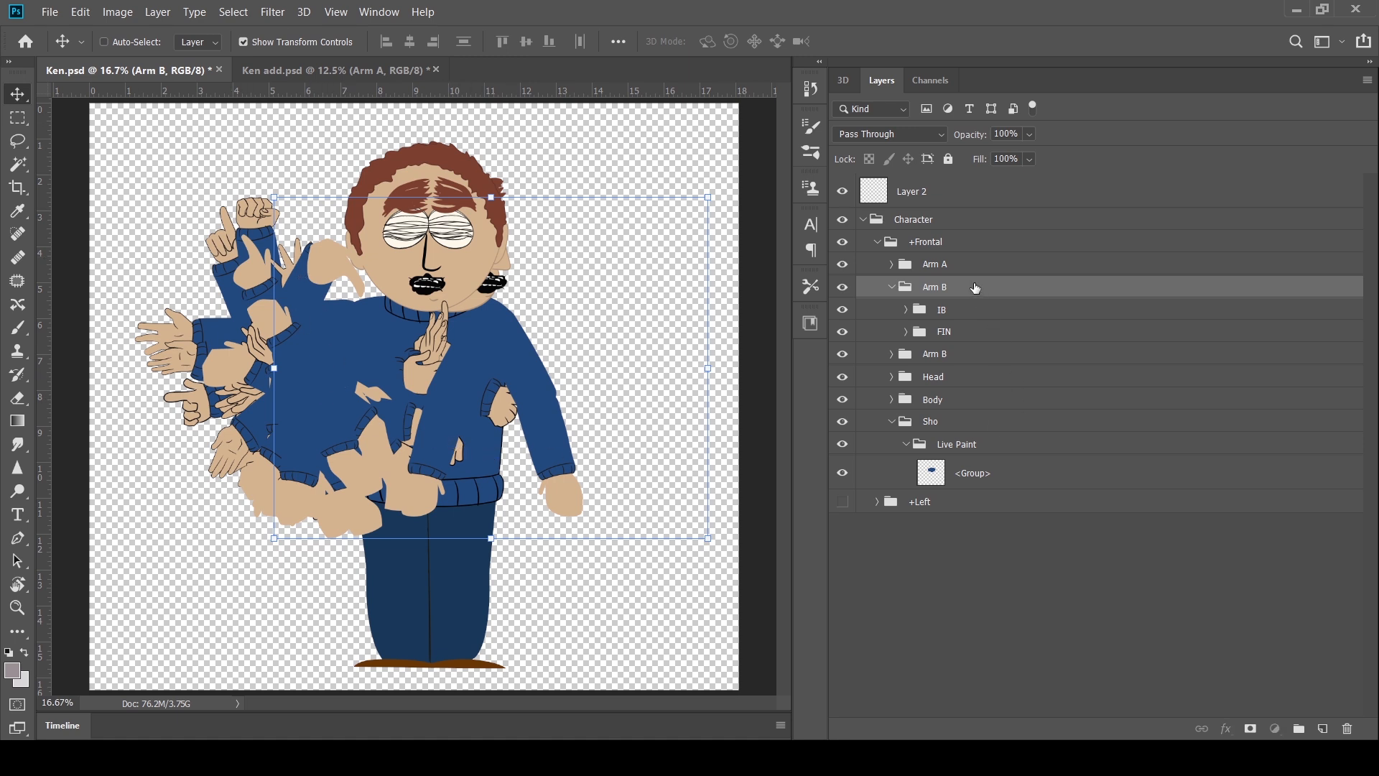
pyautogui.moveTo(434, 458); pyautogui.dragTo(433, 459)
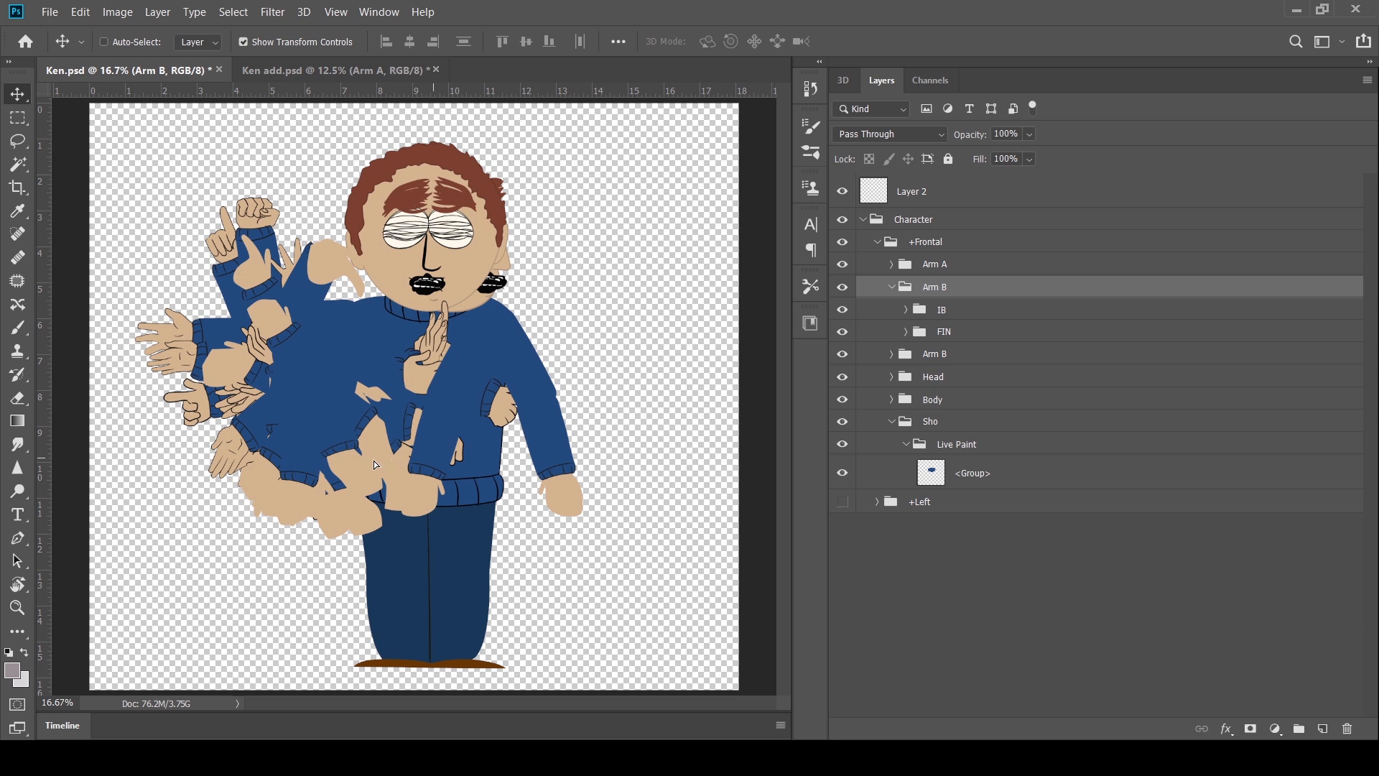
pyautogui.hotkey('ctrl', 'z')
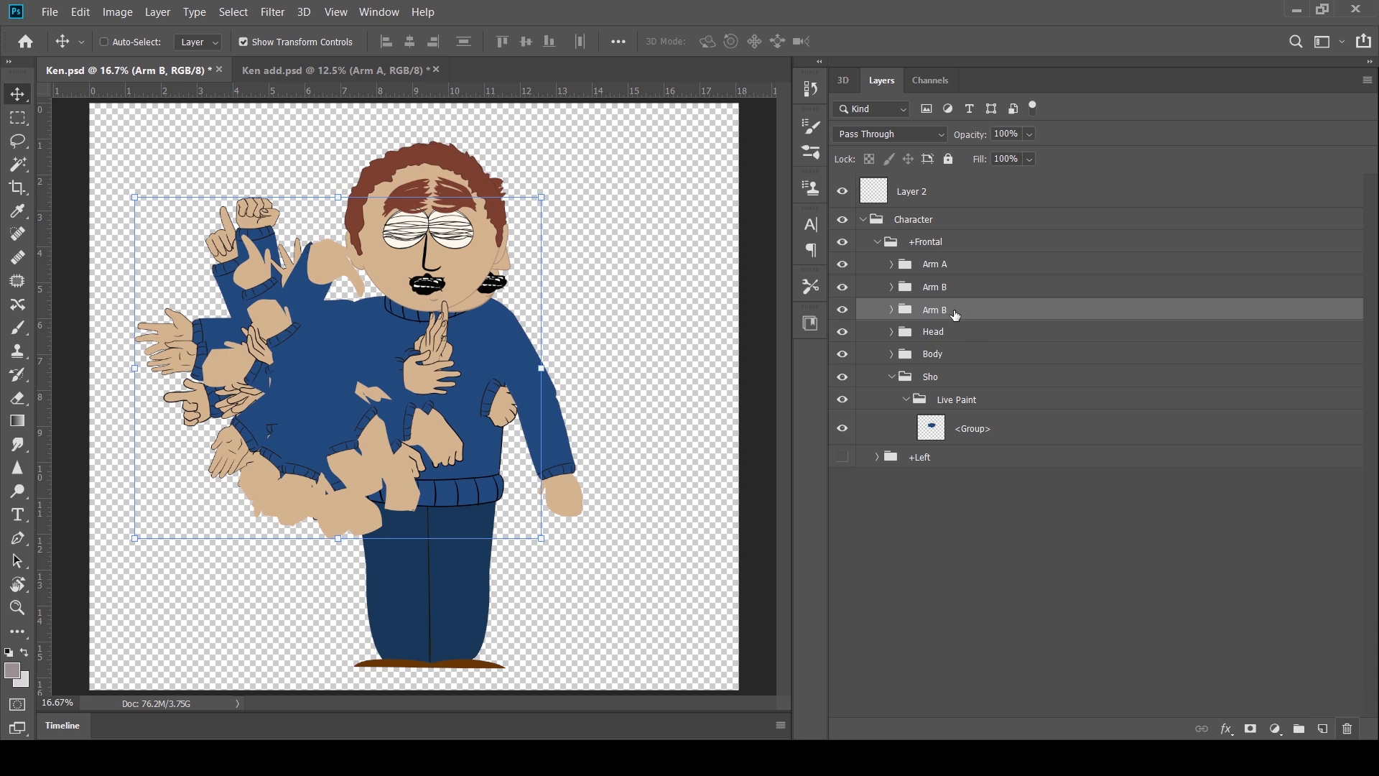
pyautogui.hotkey('ctrl', 'z')
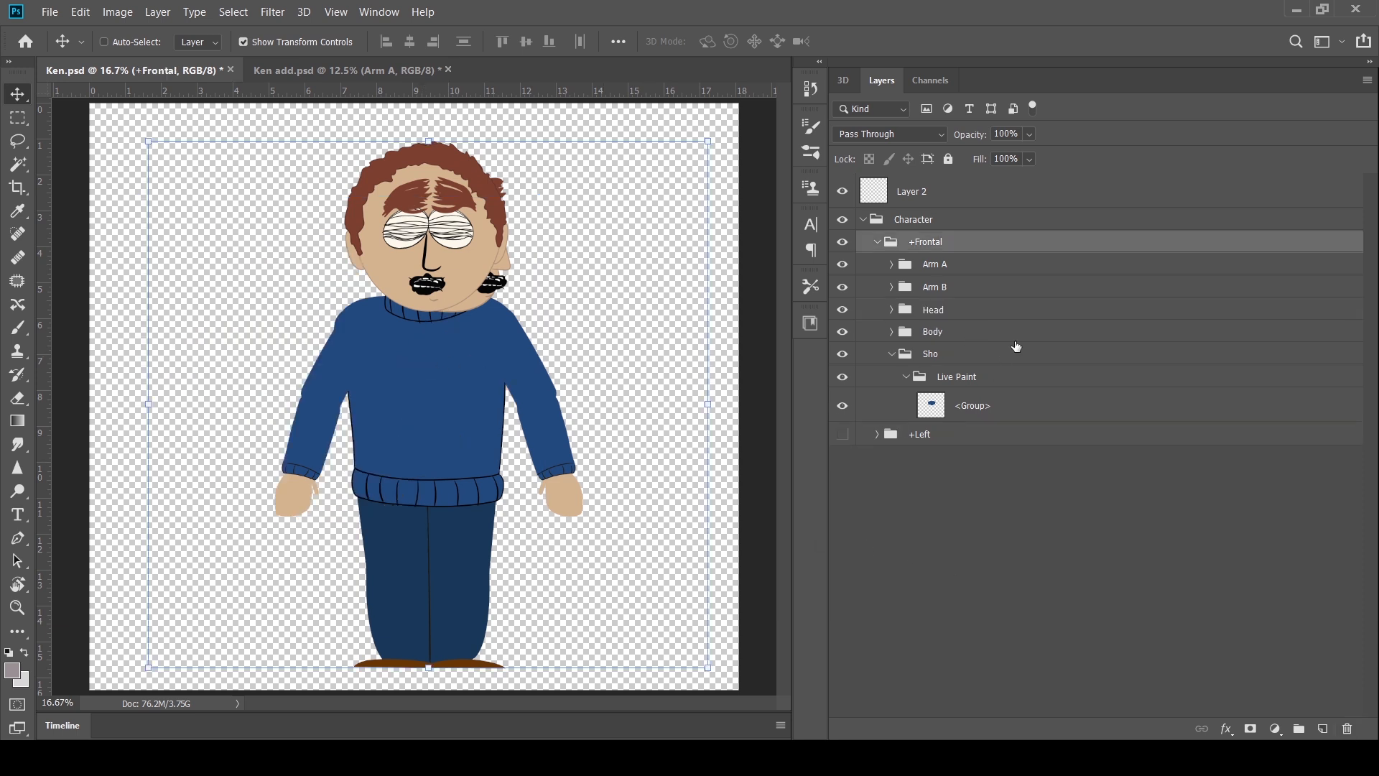
# Nudge the new Arm B group slightly left to align it with the sweater
pyautogui.click(947, 289)
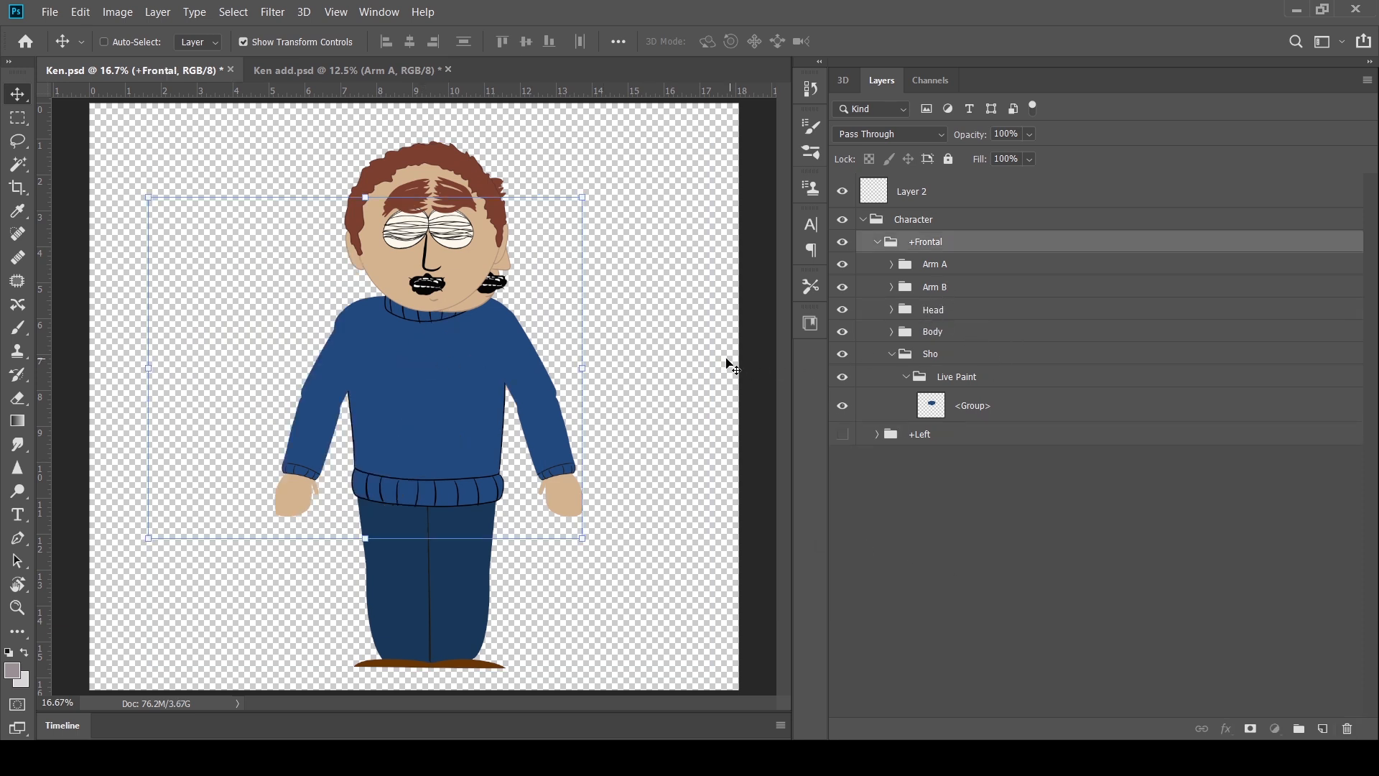
pyautogui.click(582, 373)
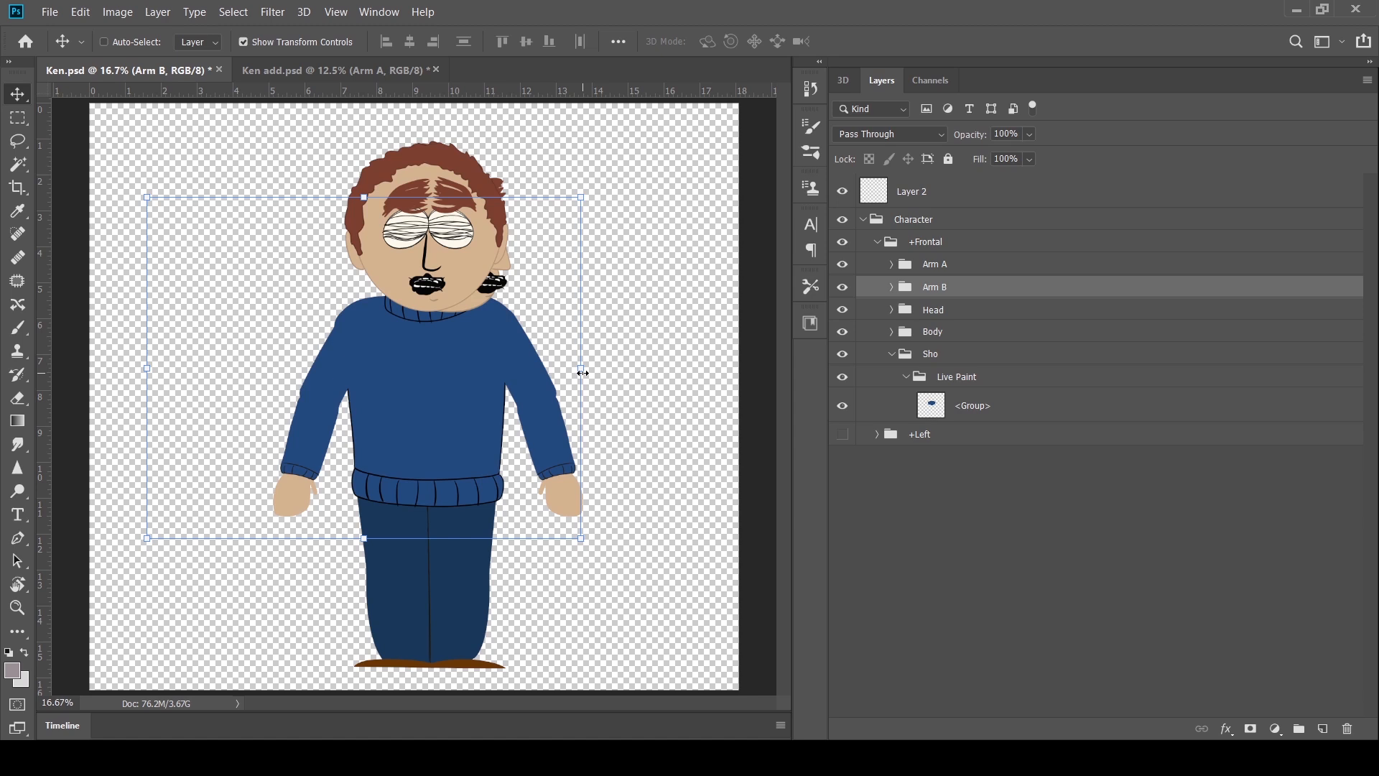
pyautogui.press('Left')
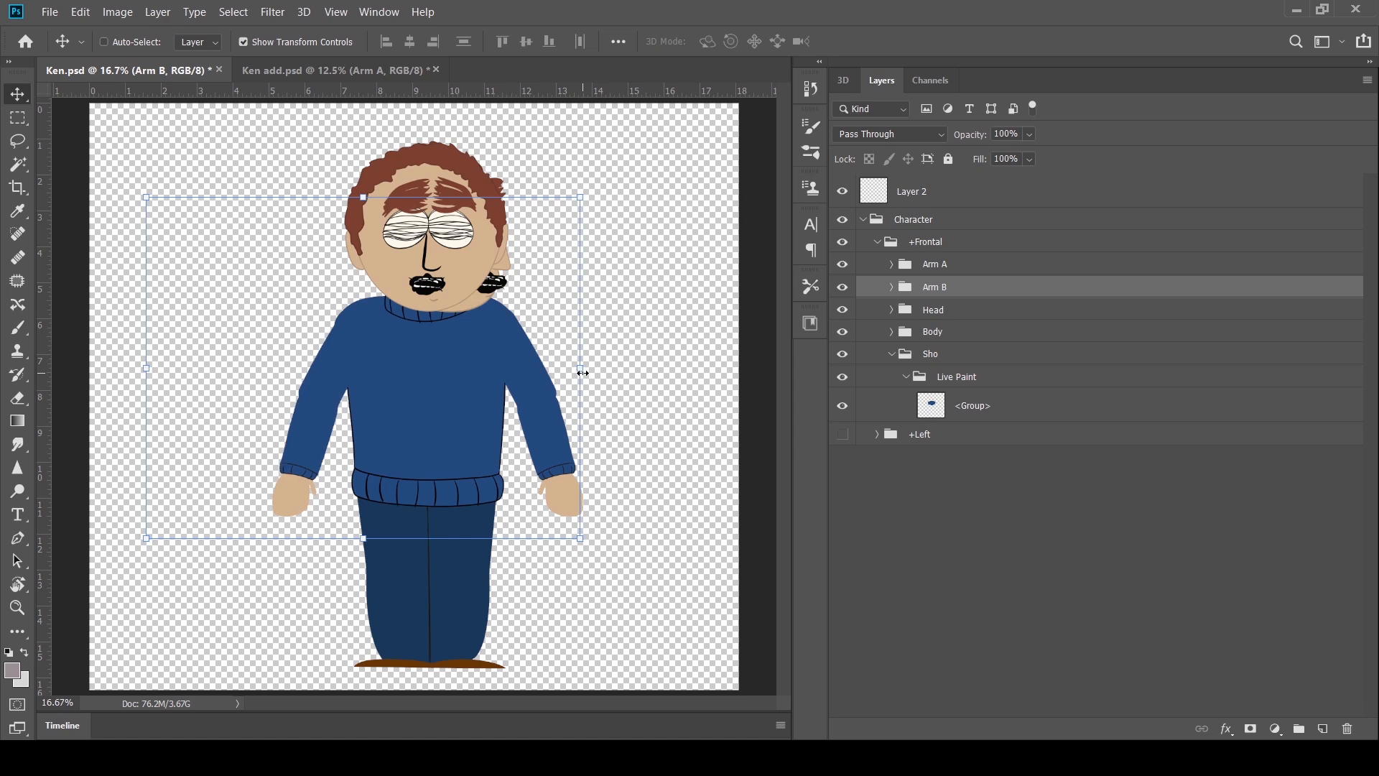
pyautogui.press('Left')
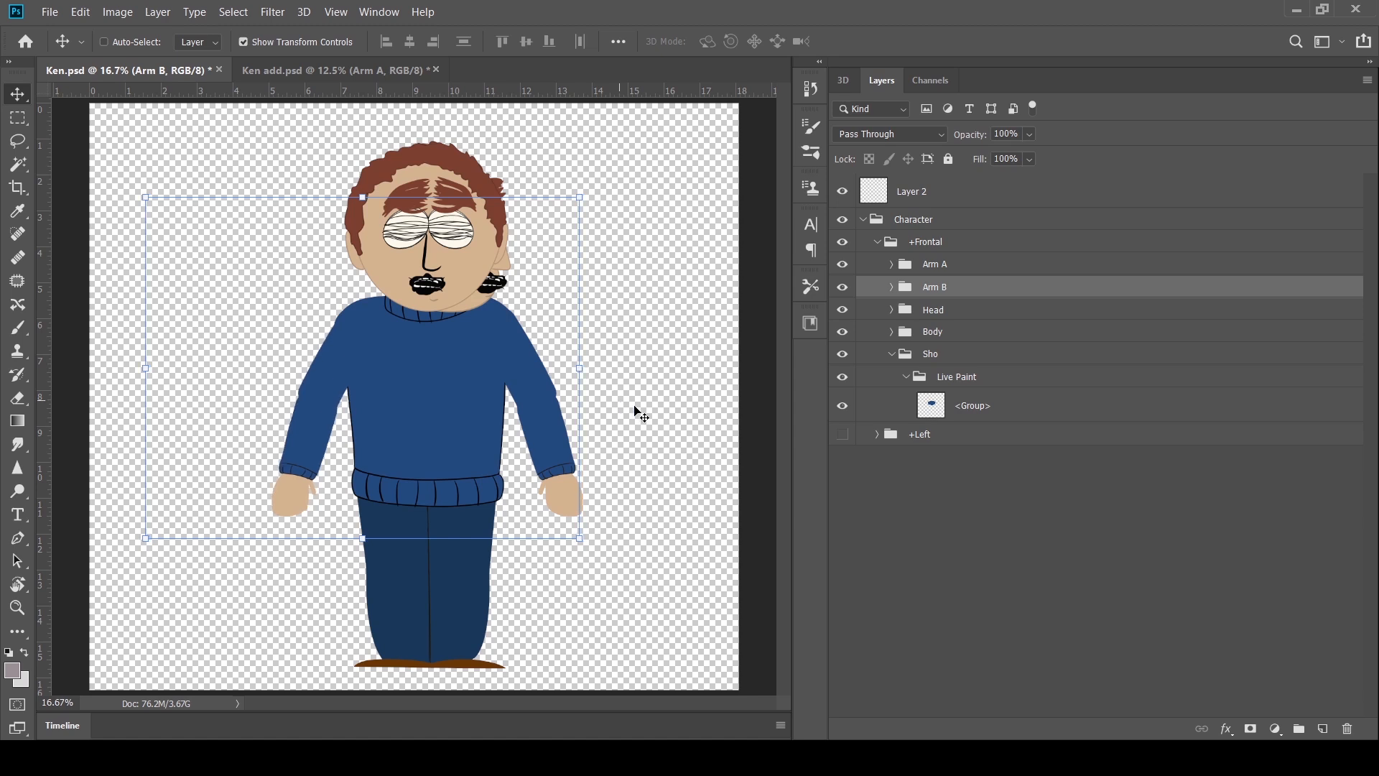
pyautogui.press('Left')
# Switch to Ken add.ai in Illustrator and undo the earlier layer edits until the full character and its Character layer are restored
pyautogui.click(325, 72)
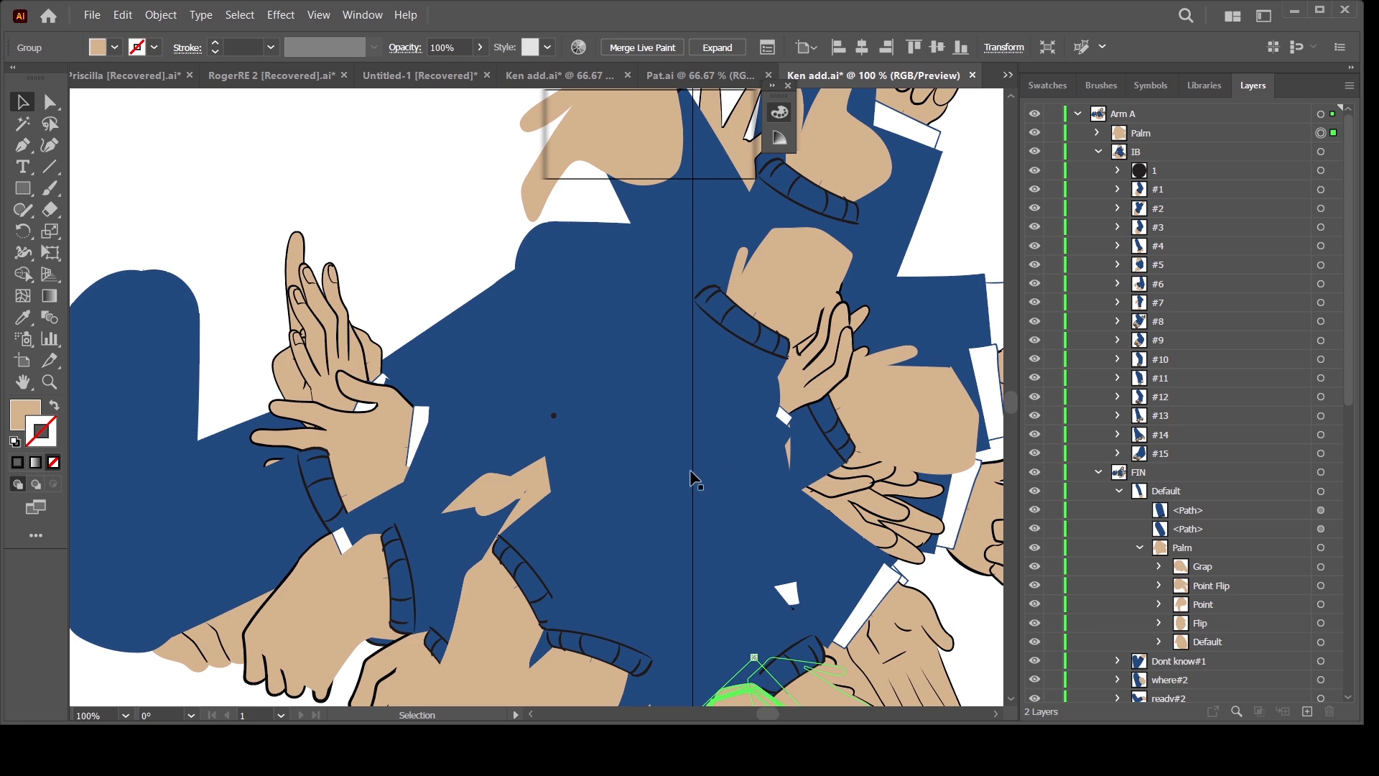
pyautogui.click(595, 472)
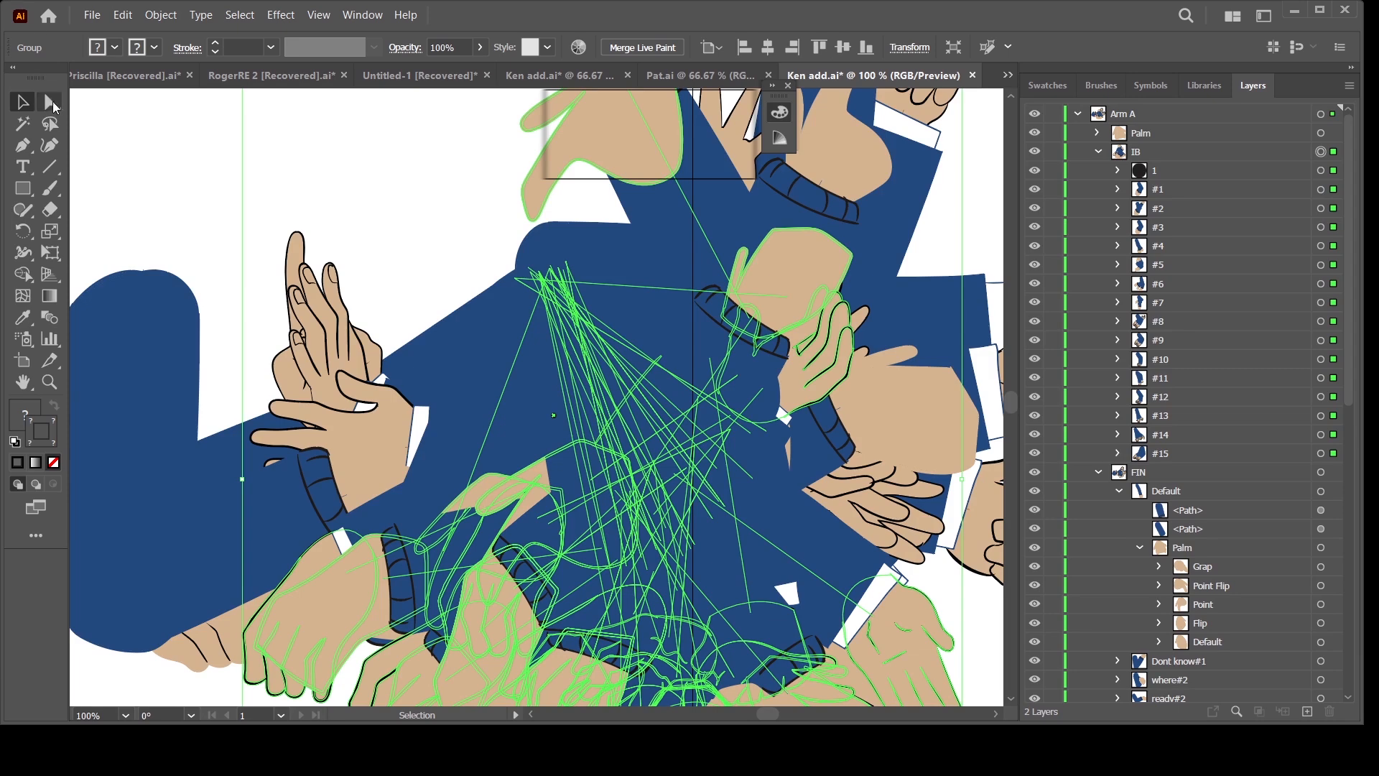
pyautogui.click(53, 101)
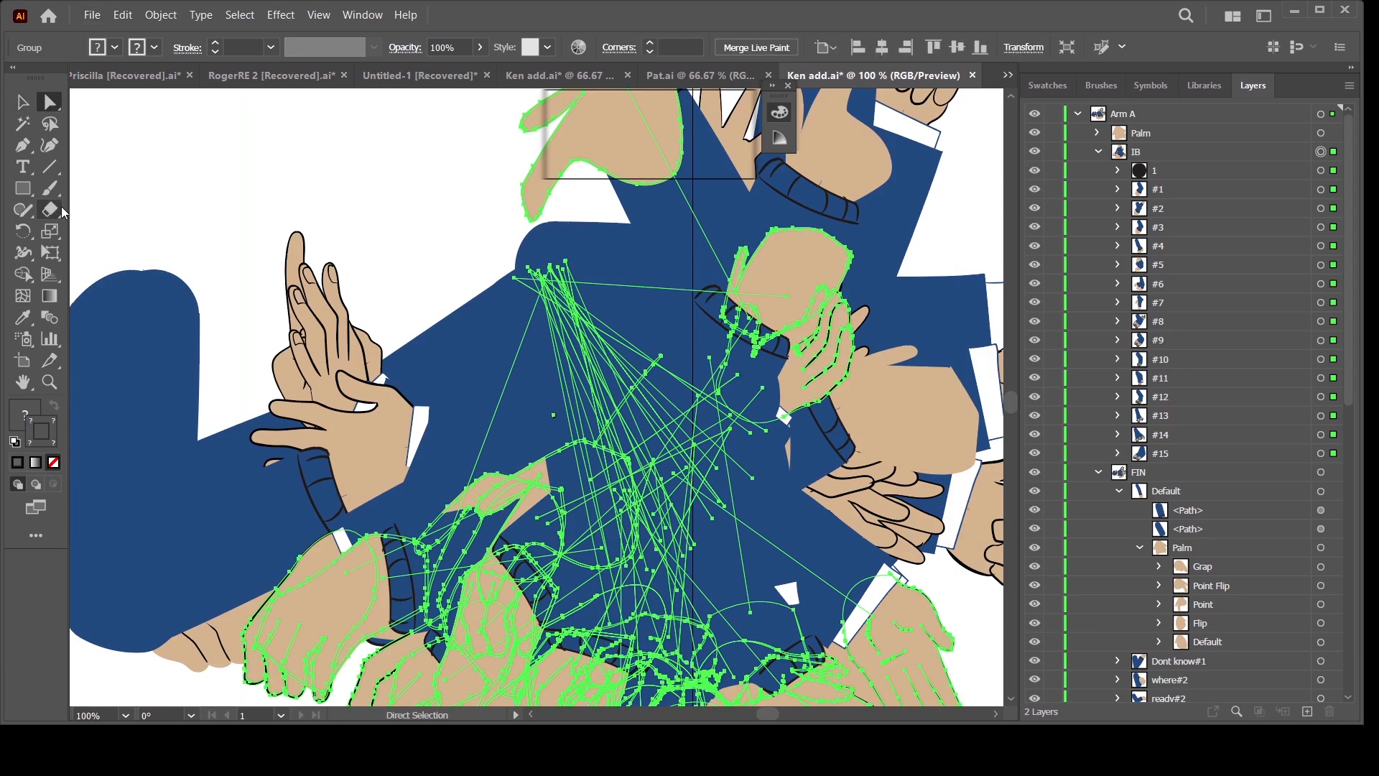
pyautogui.click(49, 381)
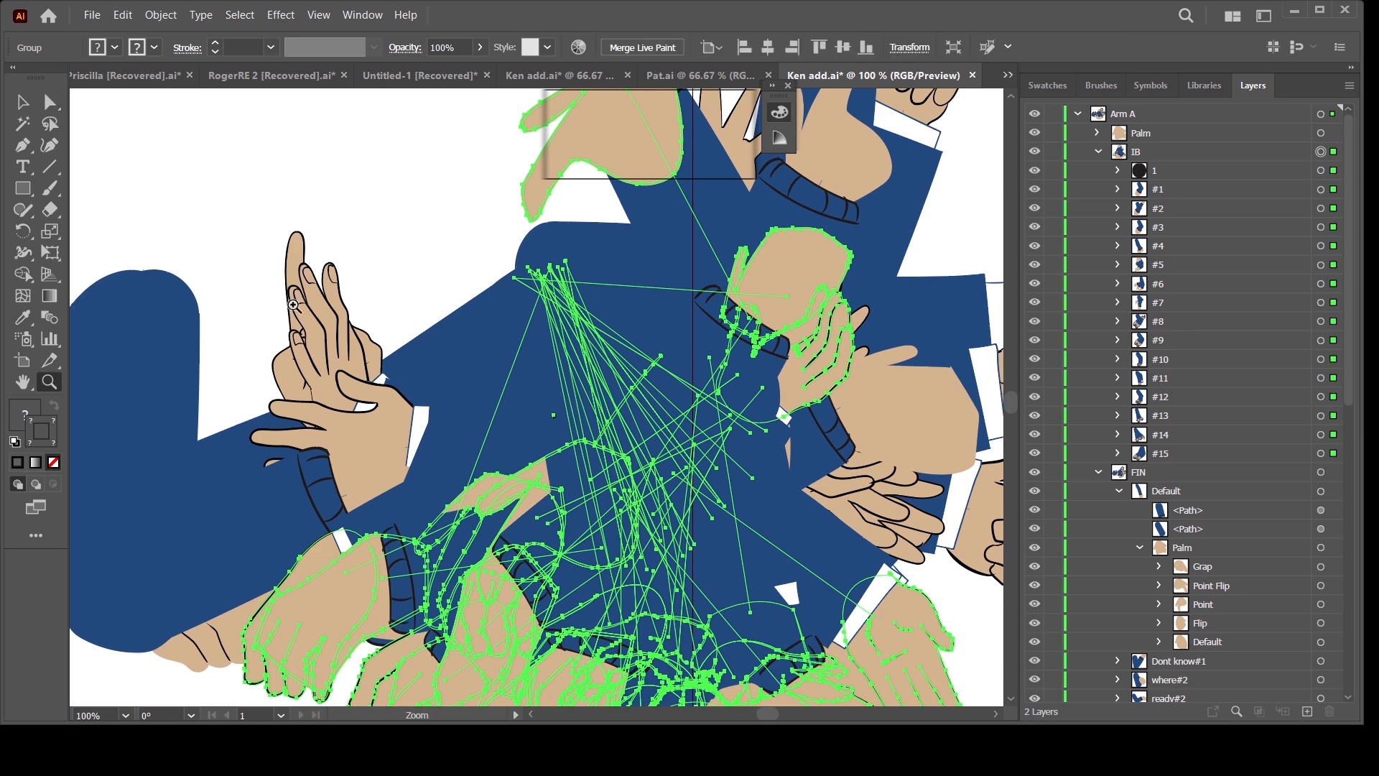
pyautogui.keyDown('alt'); pyautogui.click(496, 288); pyautogui.keyUp('alt')
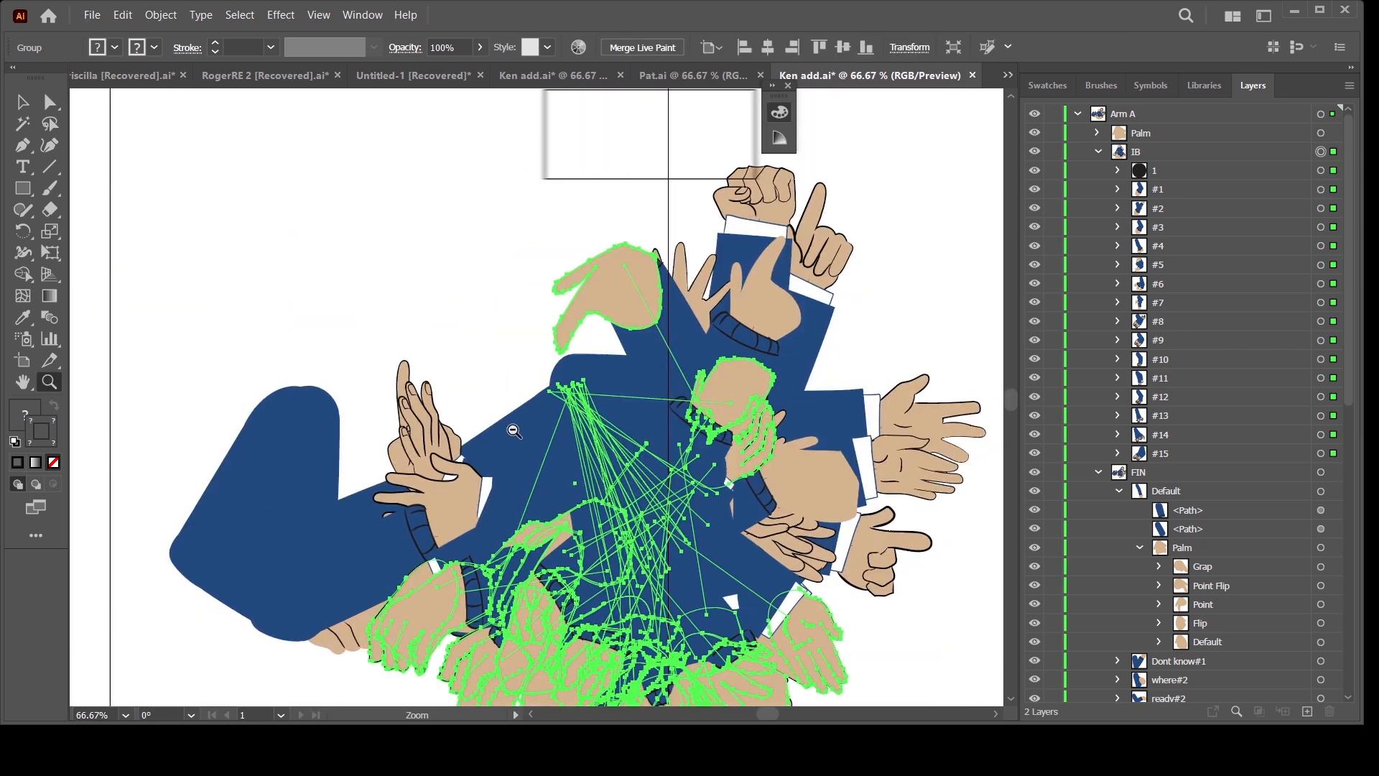
pyautogui.keyDown('alt'); pyautogui.click(502, 355); pyautogui.keyUp('alt')
pyautogui.moveTo(585, 457); pyautogui.dragTo(551, 381)
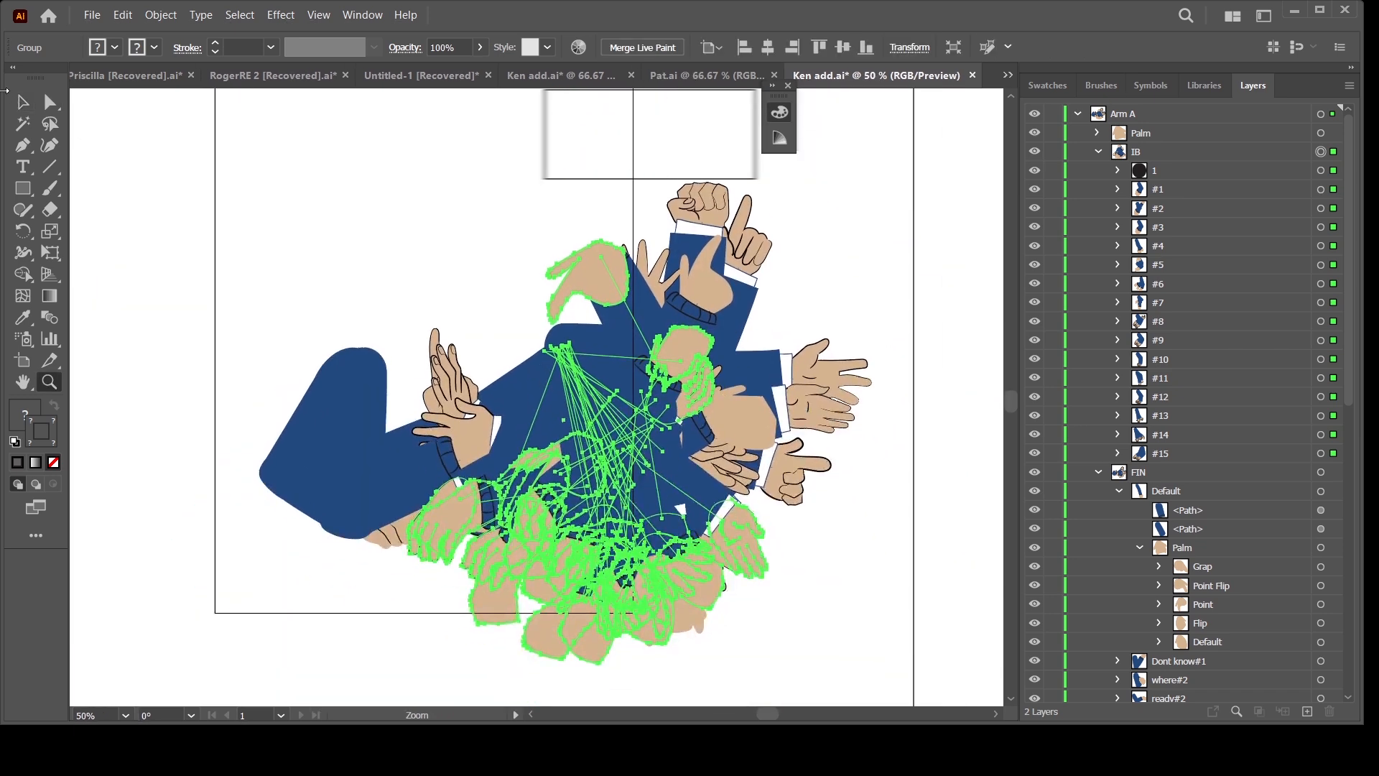
pyautogui.click(27, 105)
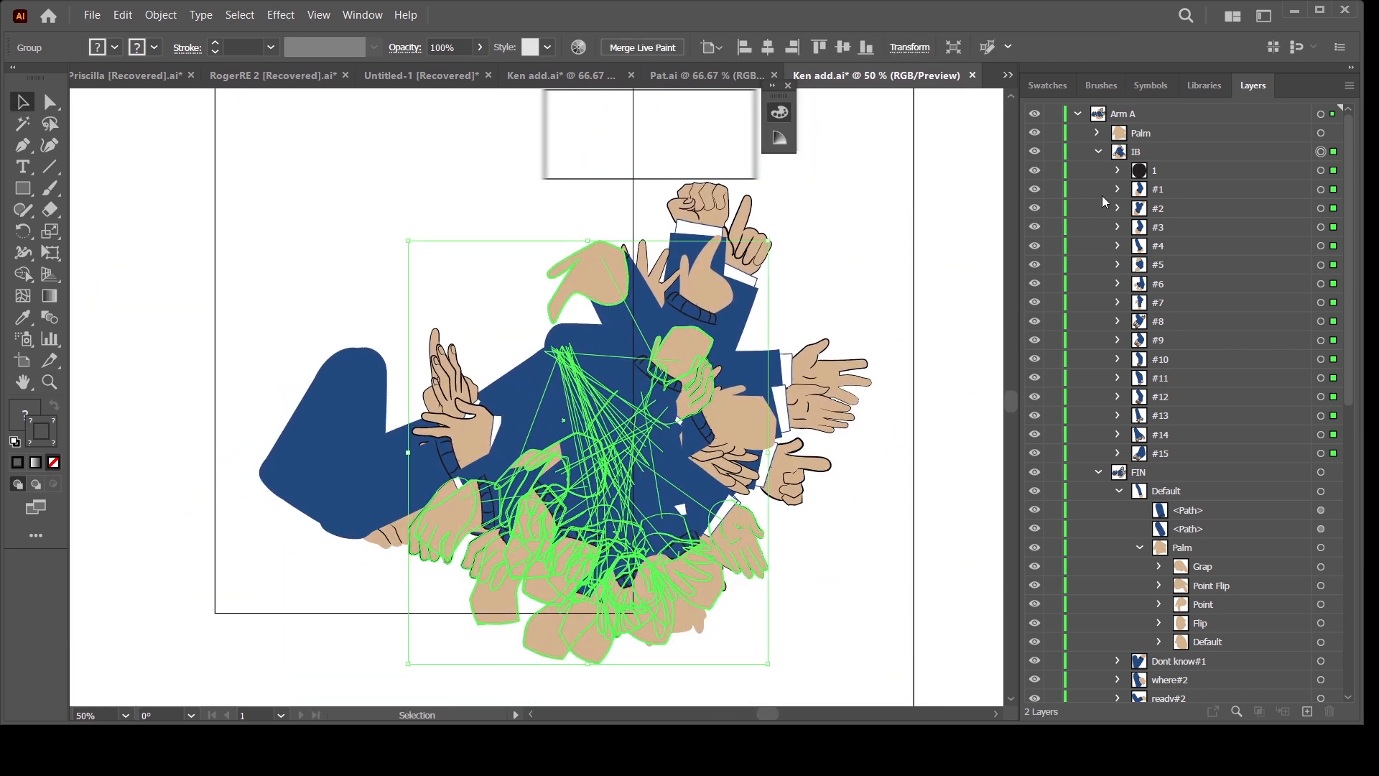
pyautogui.click(1100, 153)
pyautogui.press('ctrl')
pyautogui.hotkey('ctrl', 'z')
pyautogui.hotkey('ctrl', 'z')
pyautogui.hotkey('ctrl', 'z')
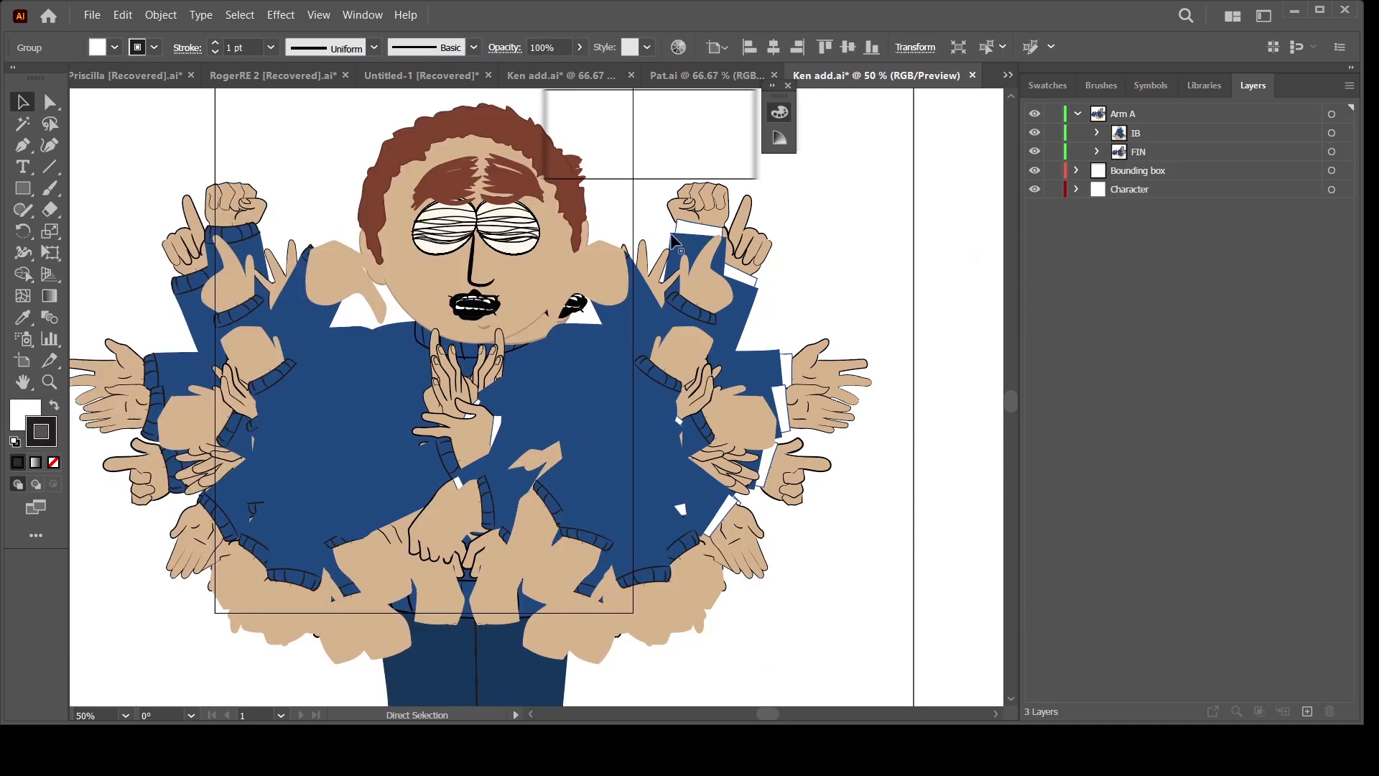
# Collapse the top-level Arm A layer and delete it
pyautogui.click(1081, 113)
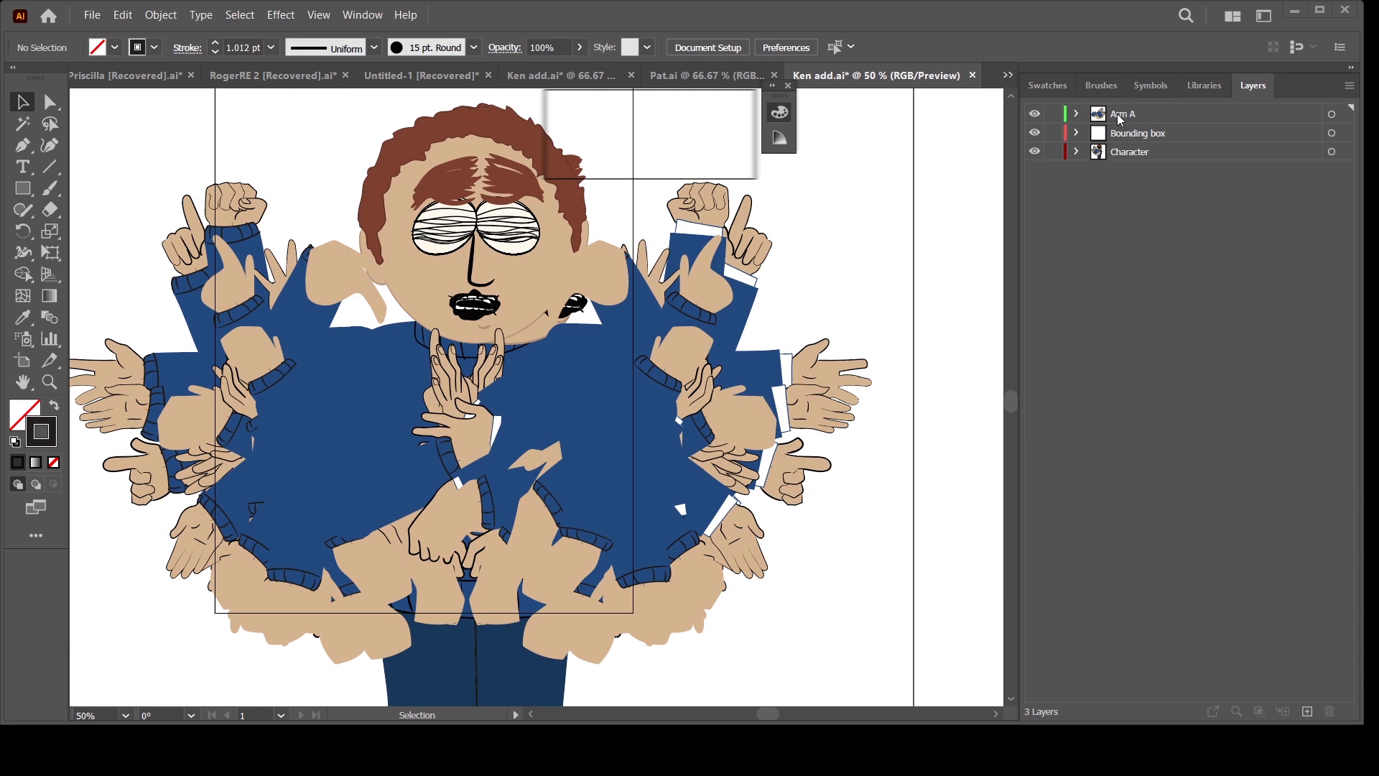
pyautogui.click(1119, 116)
pyautogui.press('Delete')
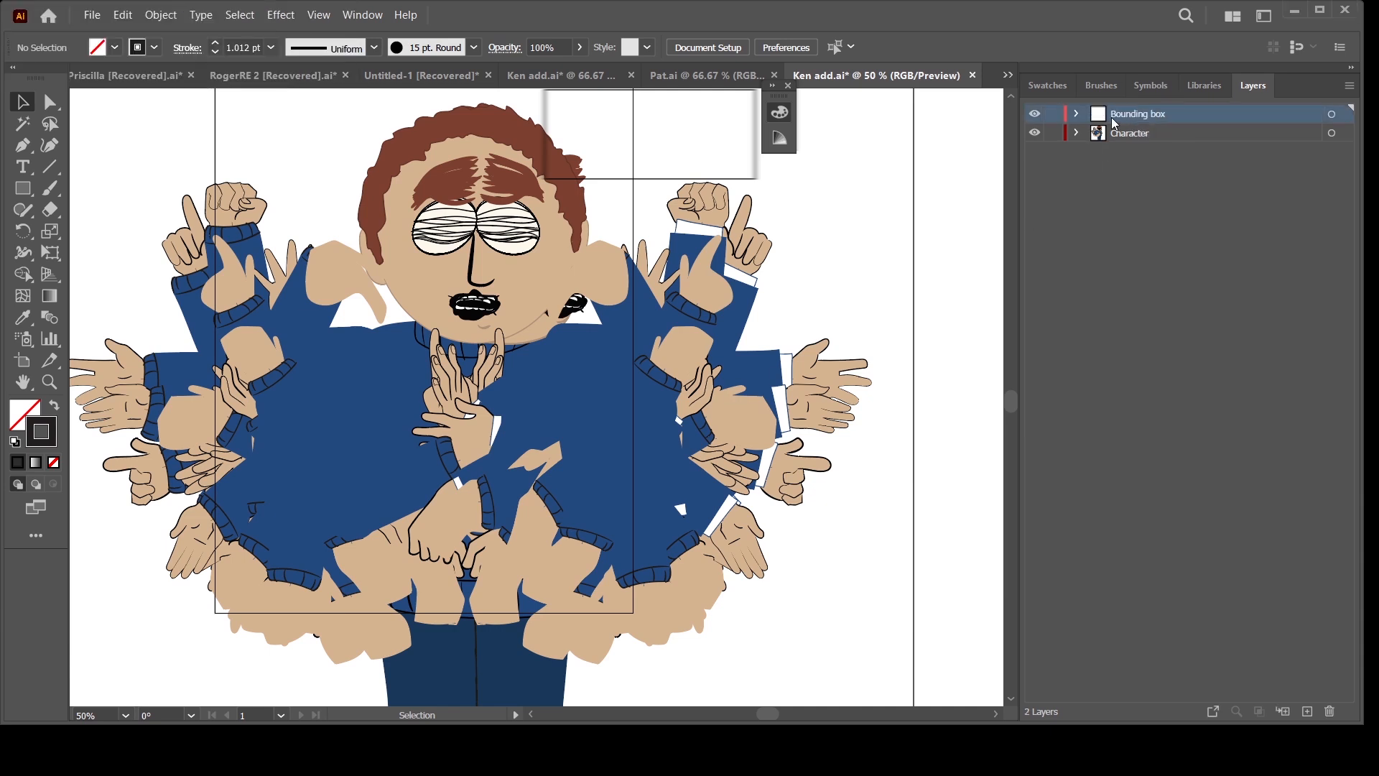
# Delete the Arm B sublayer from +Frontal in the Character layer
pyautogui.click(1078, 133)
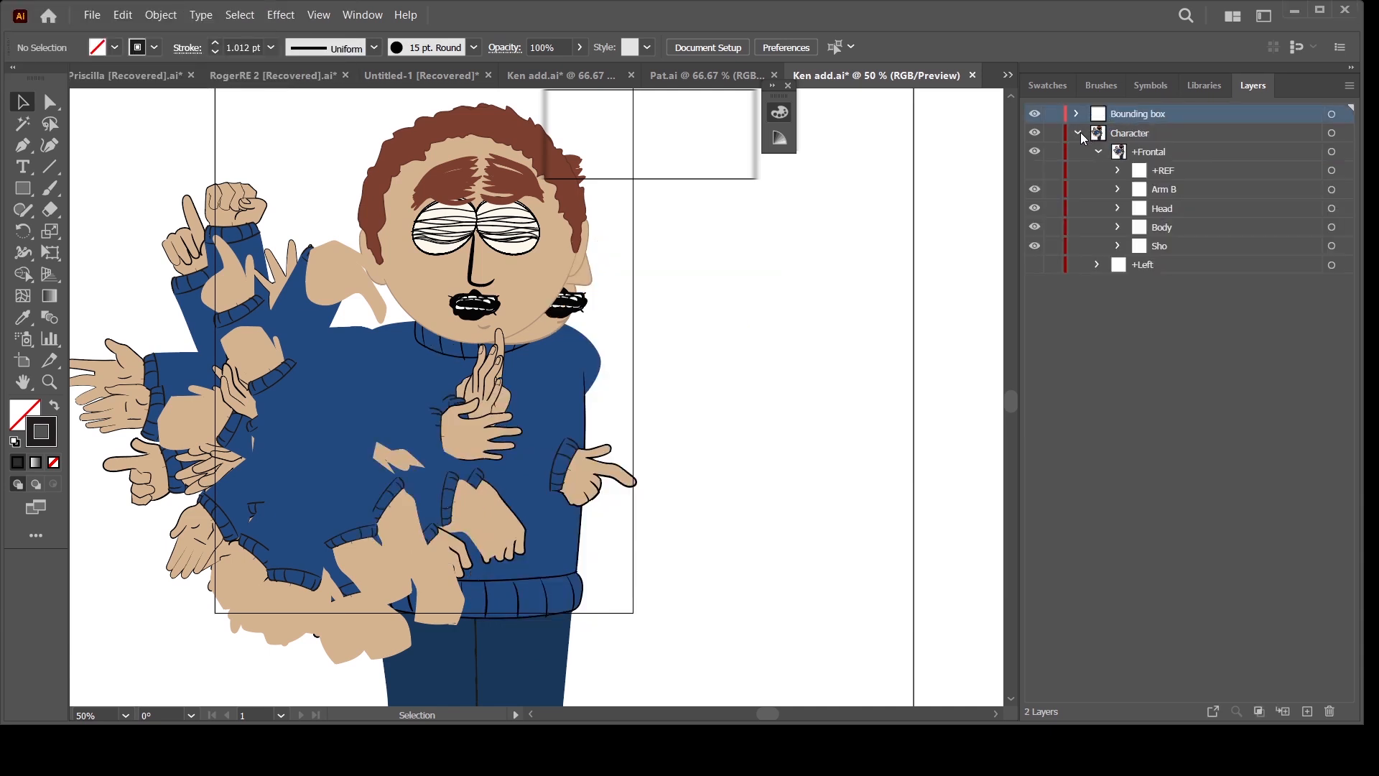
pyautogui.click(1162, 191)
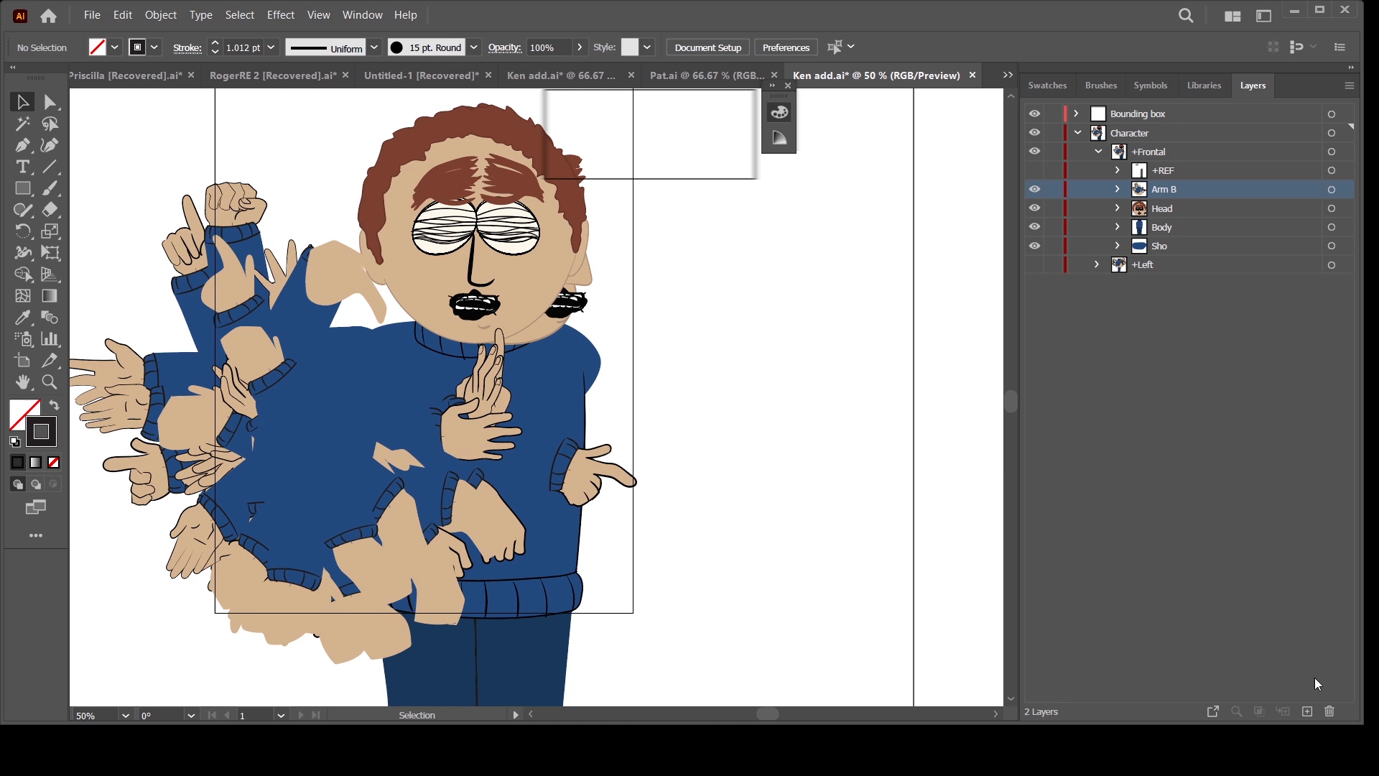
pyautogui.click(1330, 711)
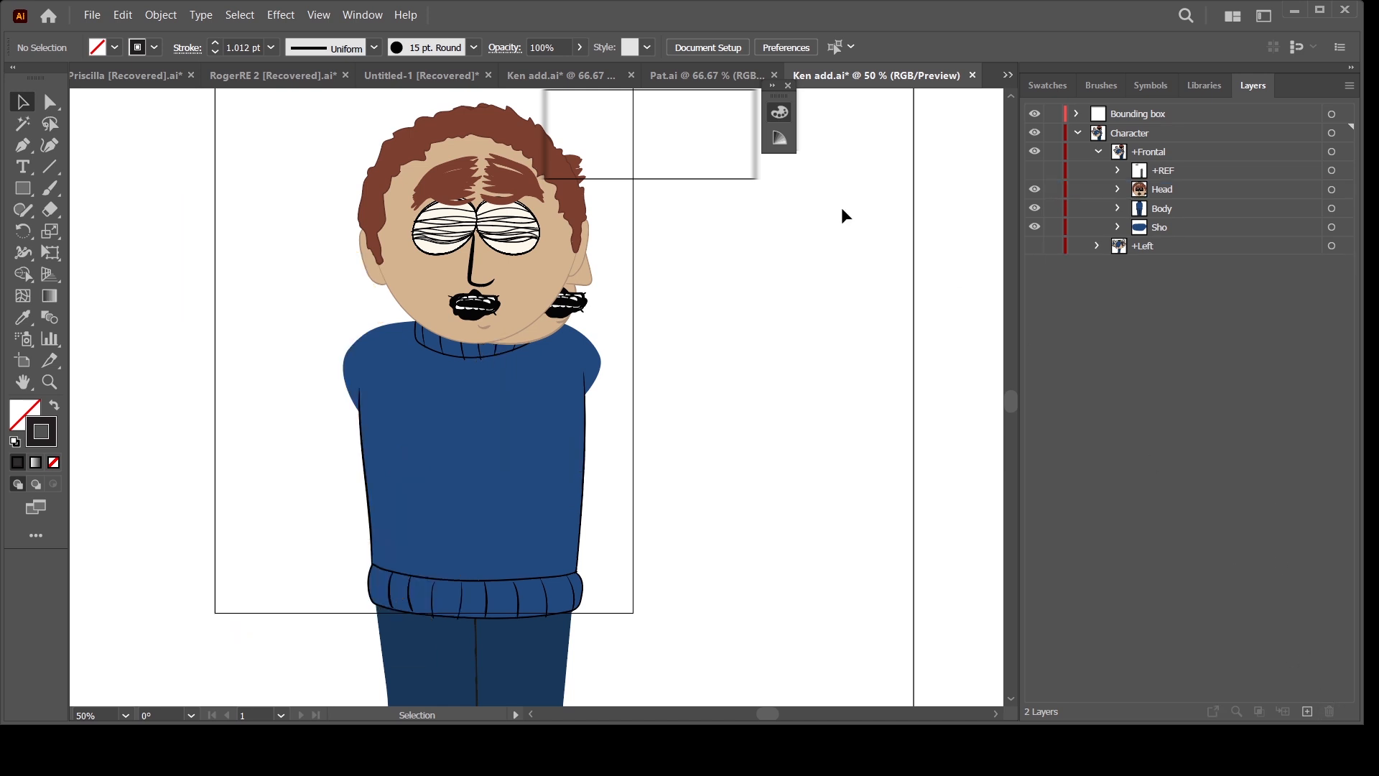
# Examine the FFT and Face sublayers nested in the Head group of +Frontal, and collapse FFT
pyautogui.click(1166, 191)
pyautogui.click(1121, 189)
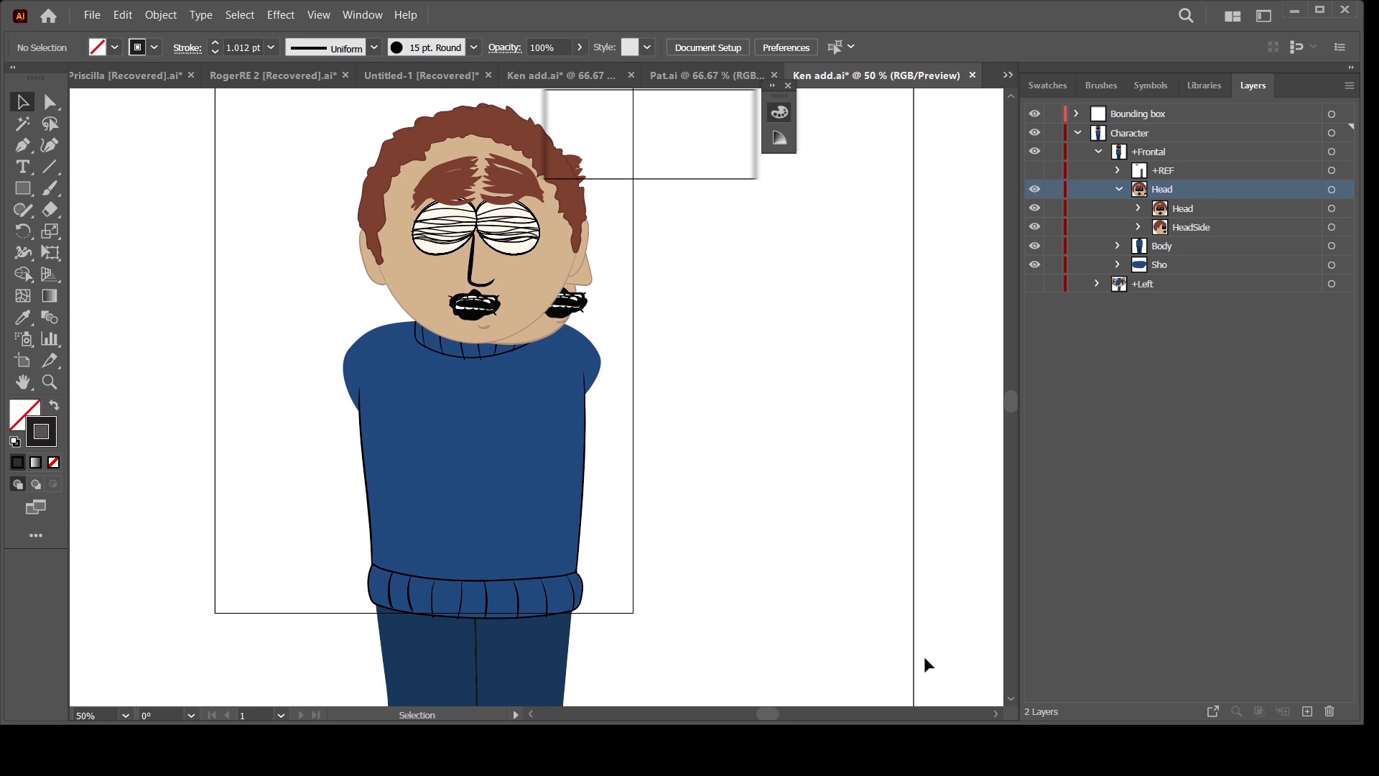
pyautogui.click(1138, 209)
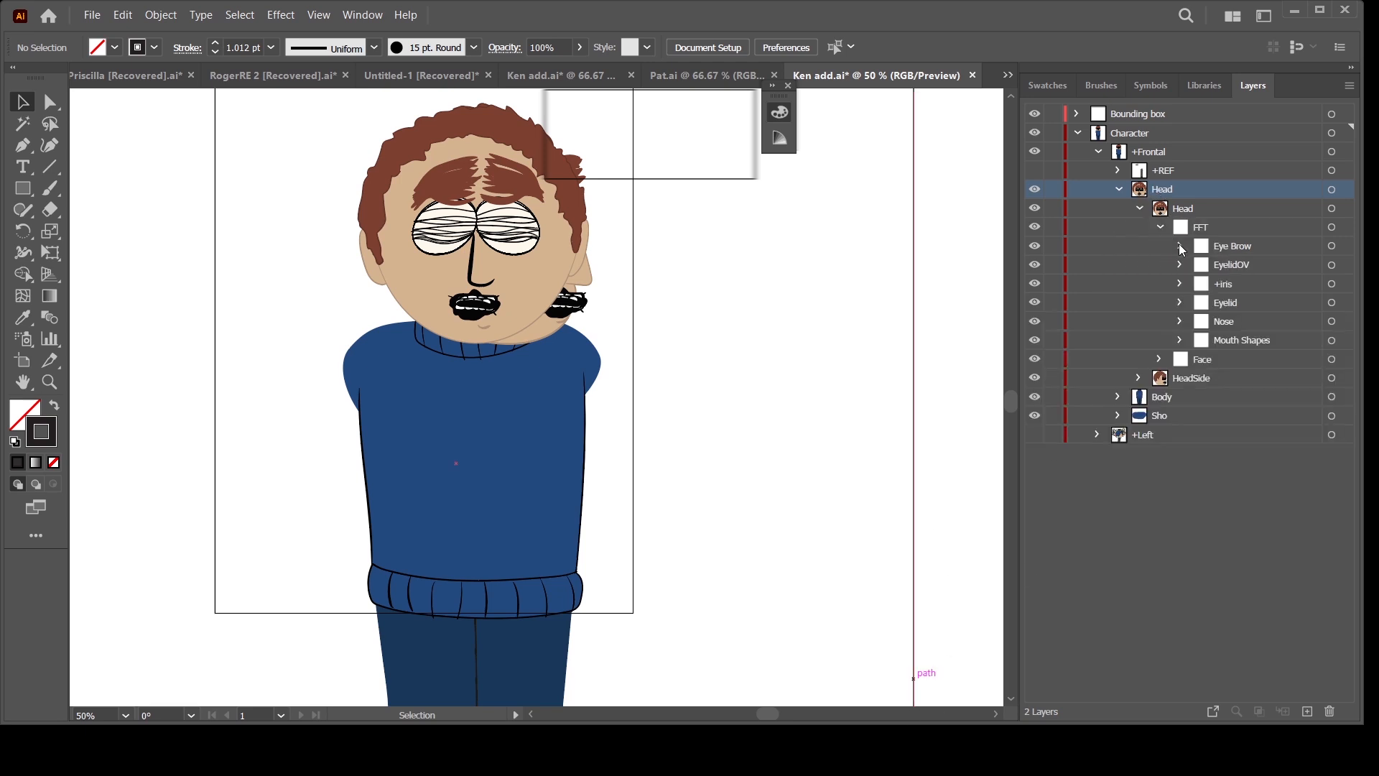
pyautogui.click(1214, 229)
pyautogui.click(1219, 359)
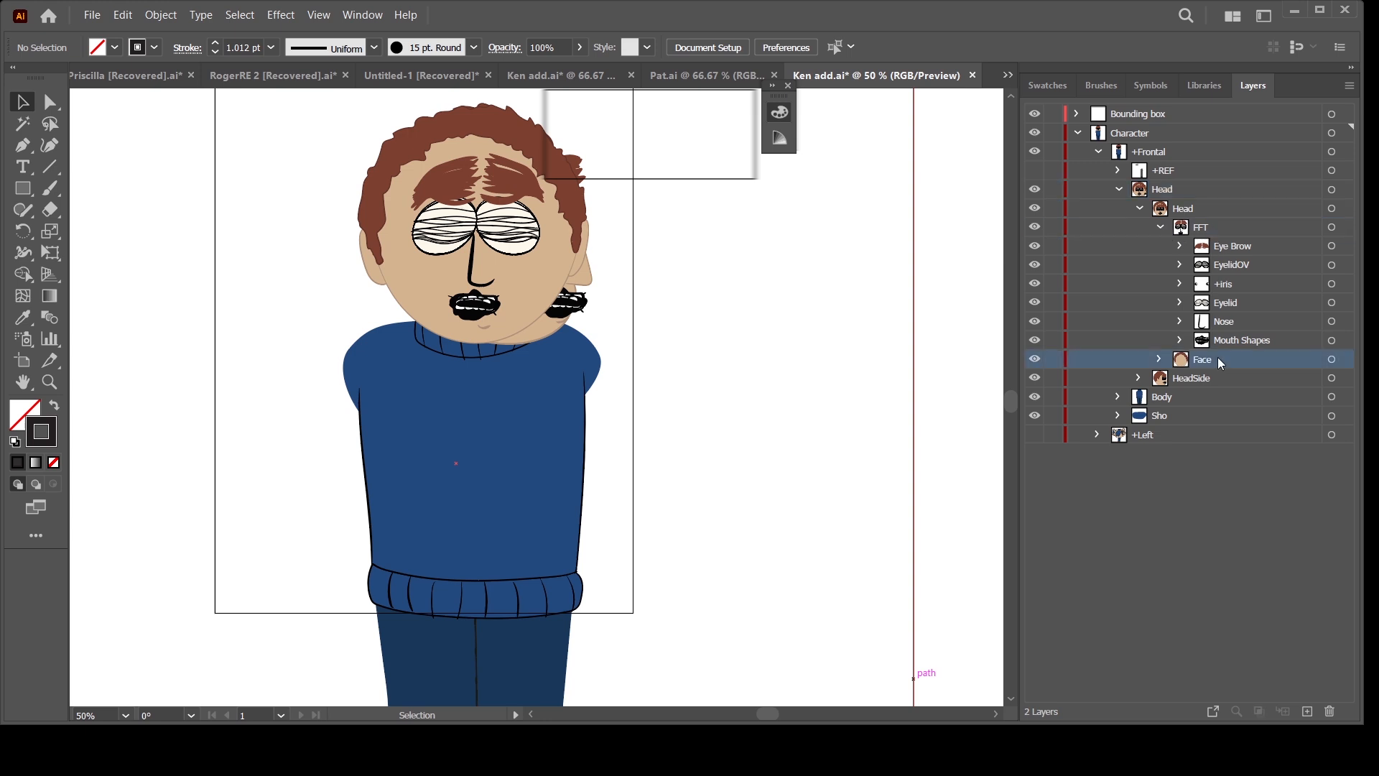
pyautogui.click(1161, 227)
pyautogui.click(1197, 229)
pyautogui.click(1208, 244)
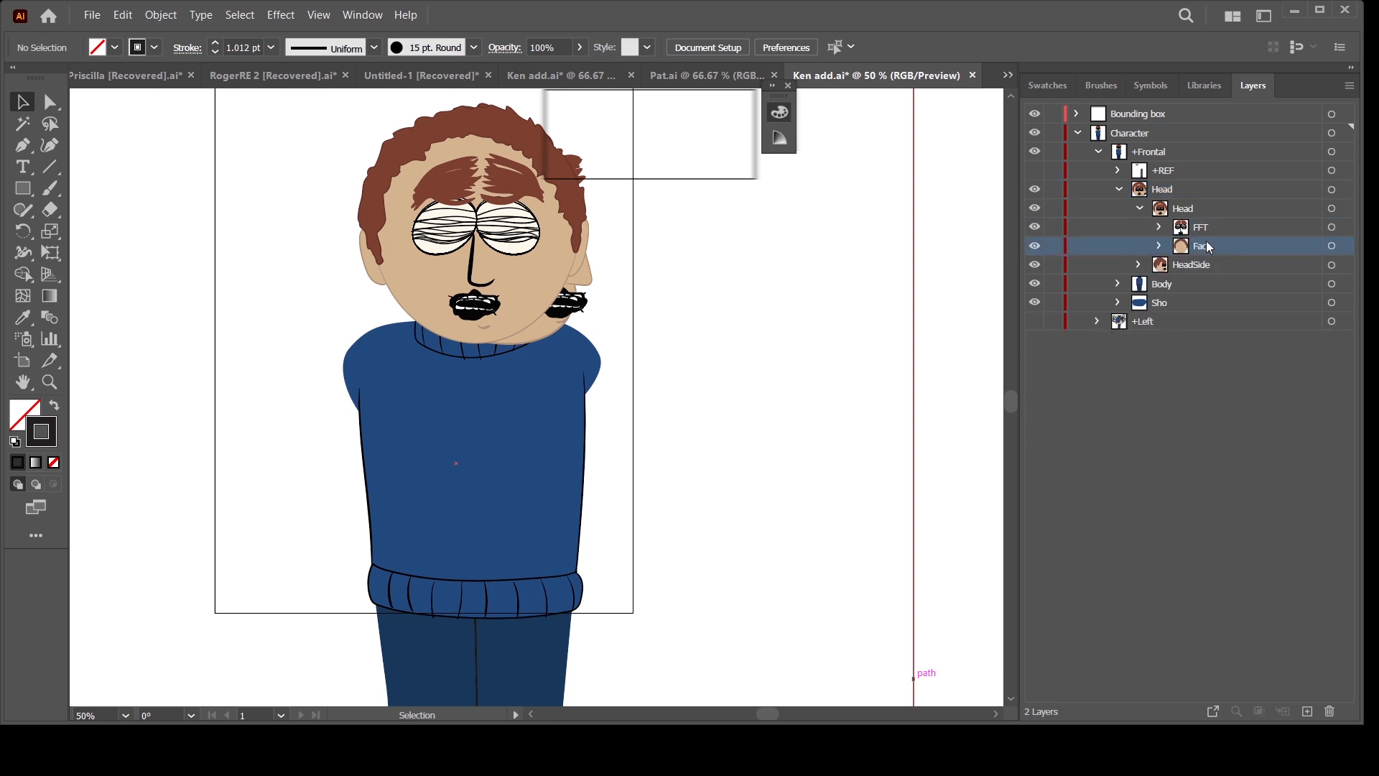
# Create a new layer above Bounding box and move the FFT and Face sublayers from Head into it
pyautogui.click(1160, 117)
pyautogui.click(1309, 709)
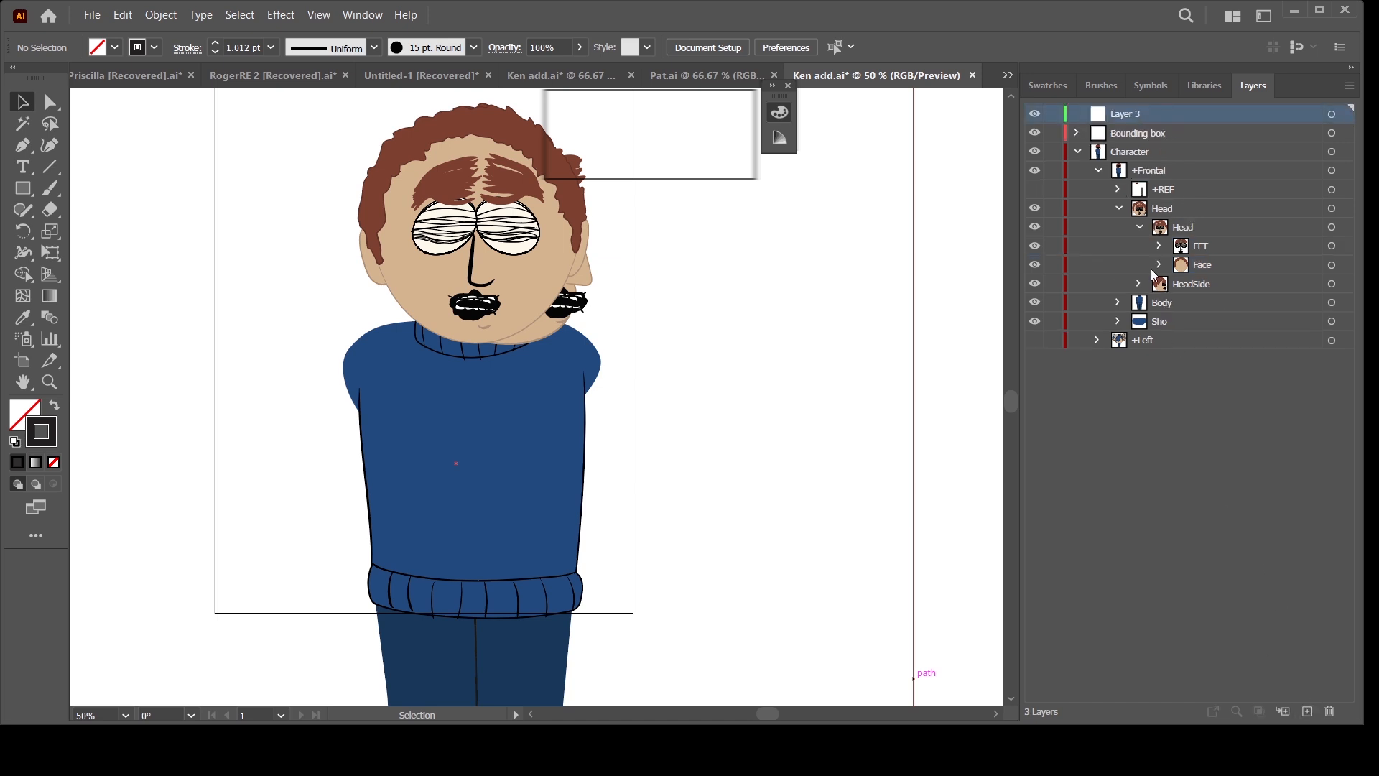
pyautogui.click(1207, 247)
pyautogui.keyDown('shift'); pyautogui.click(1209, 266); pyautogui.keyUp('shift')
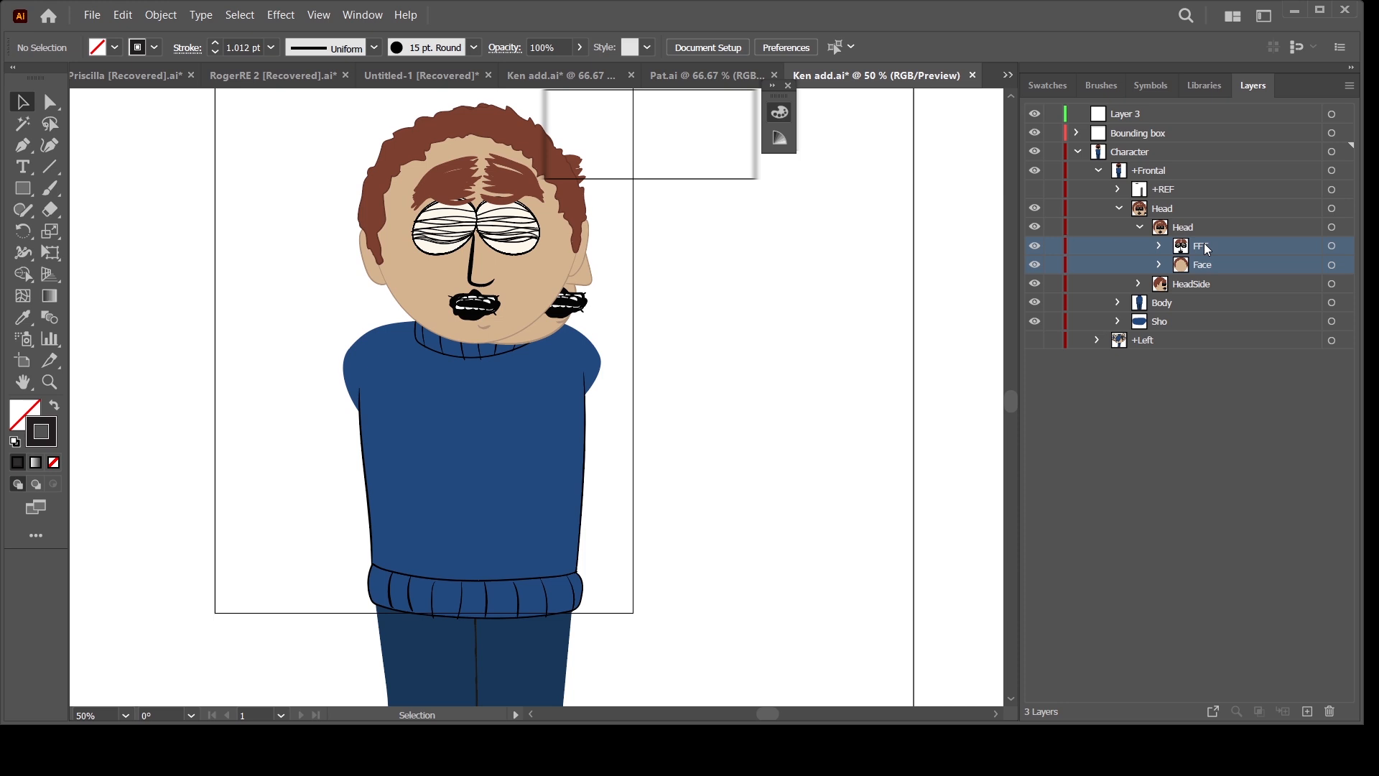
pyautogui.moveTo(1204, 243); pyautogui.dragTo(1178, 113)
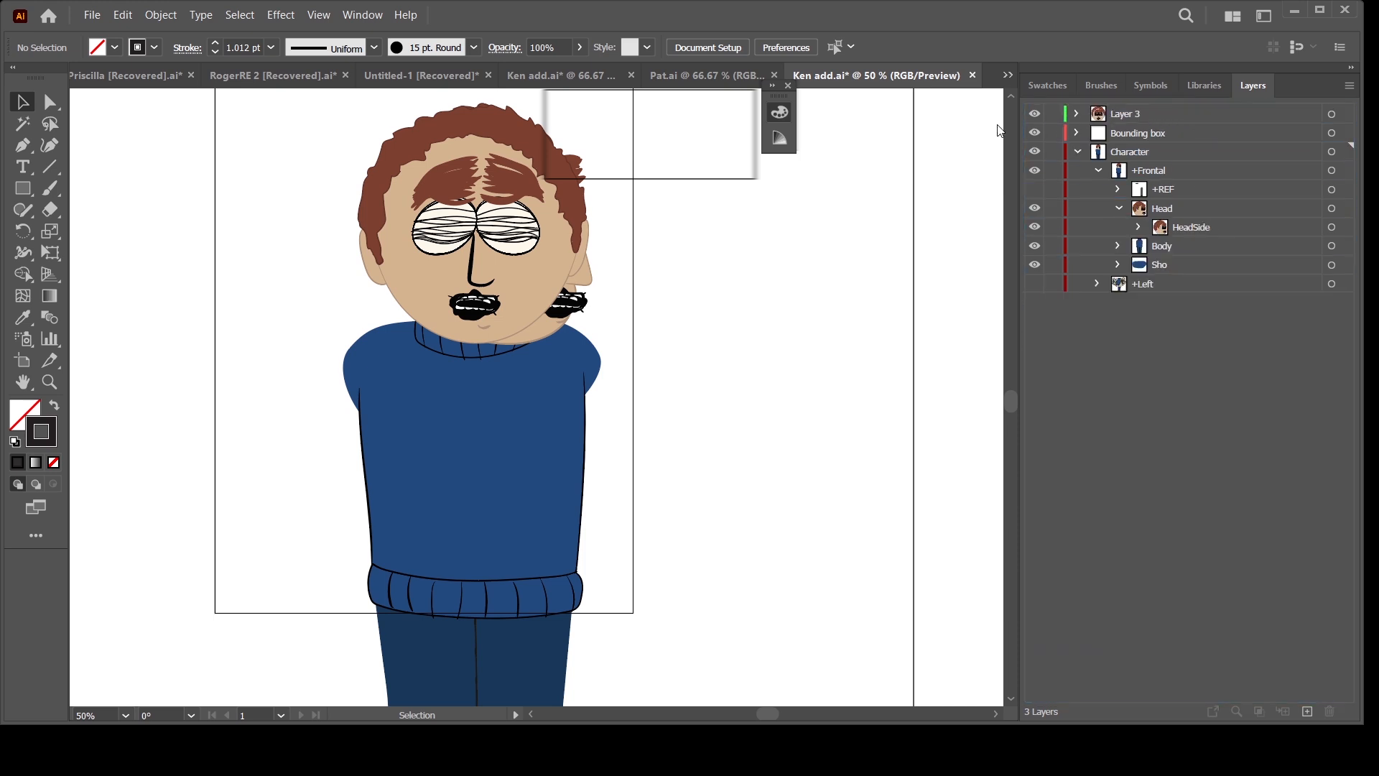
# Examine the FFT contents in the new layer, including EyelidOV and Mouth Shapes, and collapse FFT and Character
pyautogui.click(1077, 114)
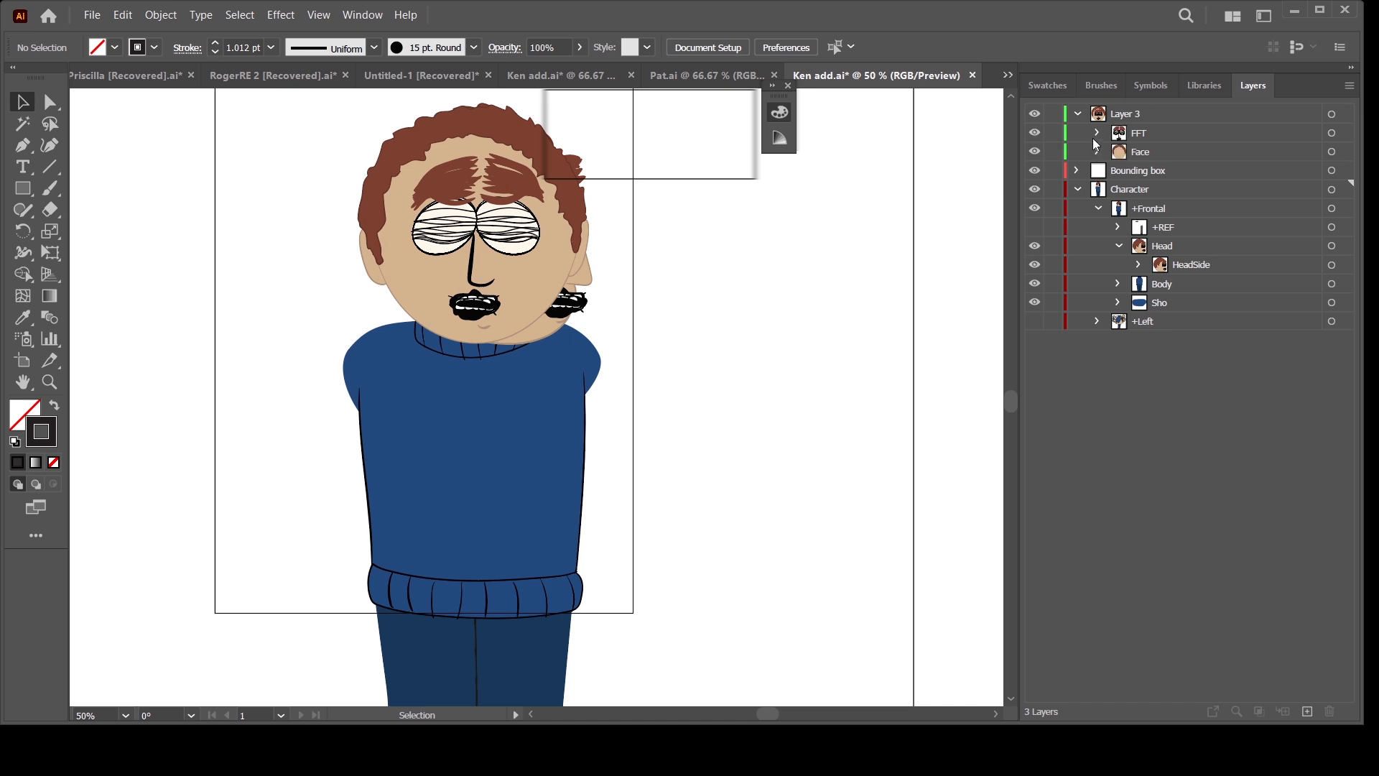
pyautogui.click(1096, 134)
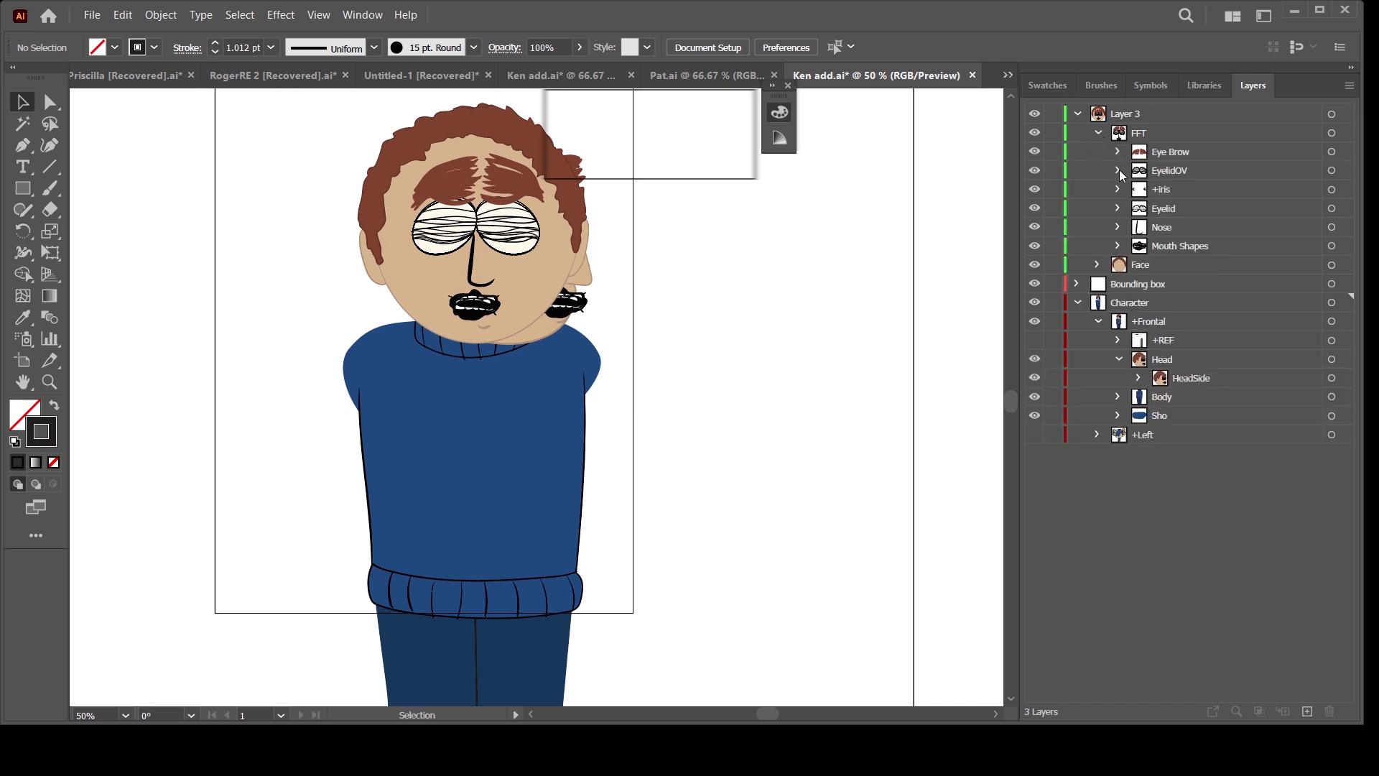
pyautogui.click(1119, 170)
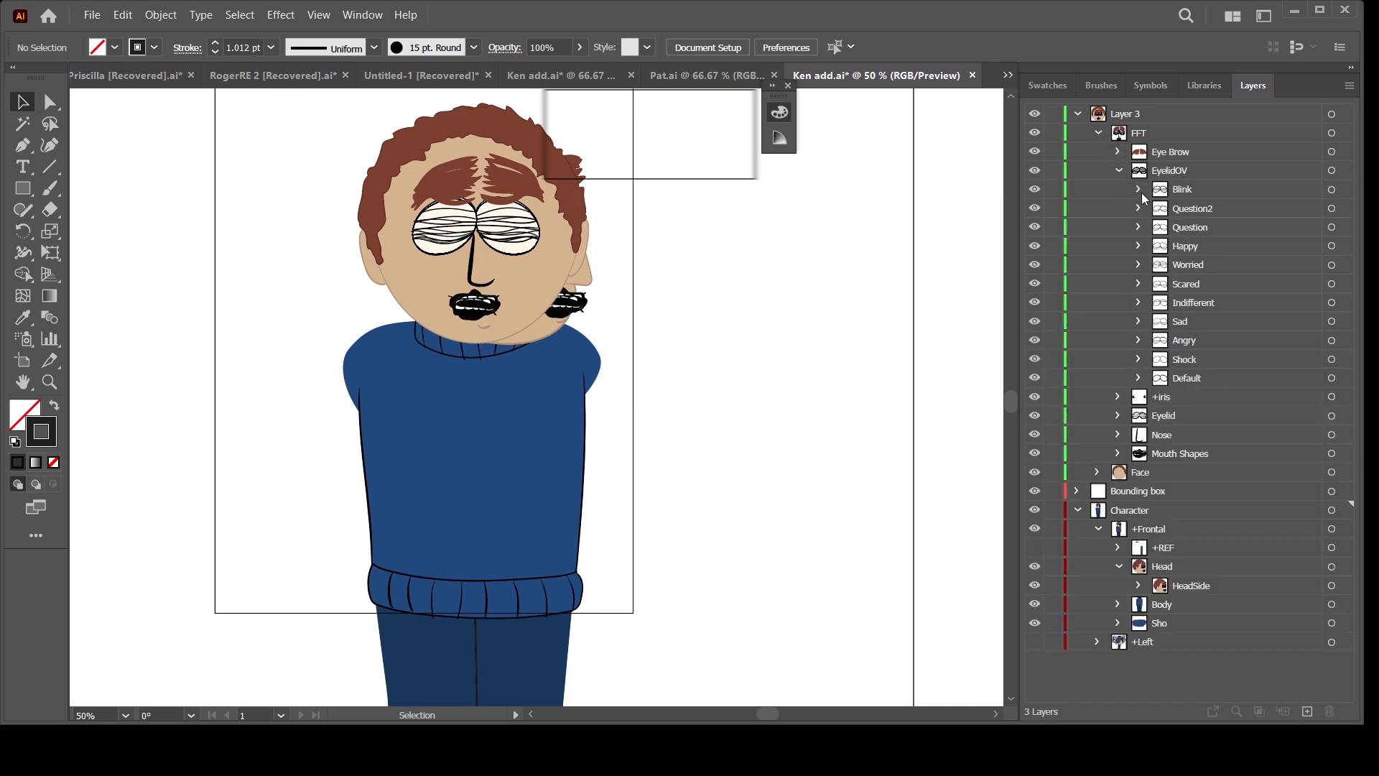
pyautogui.click(1119, 170)
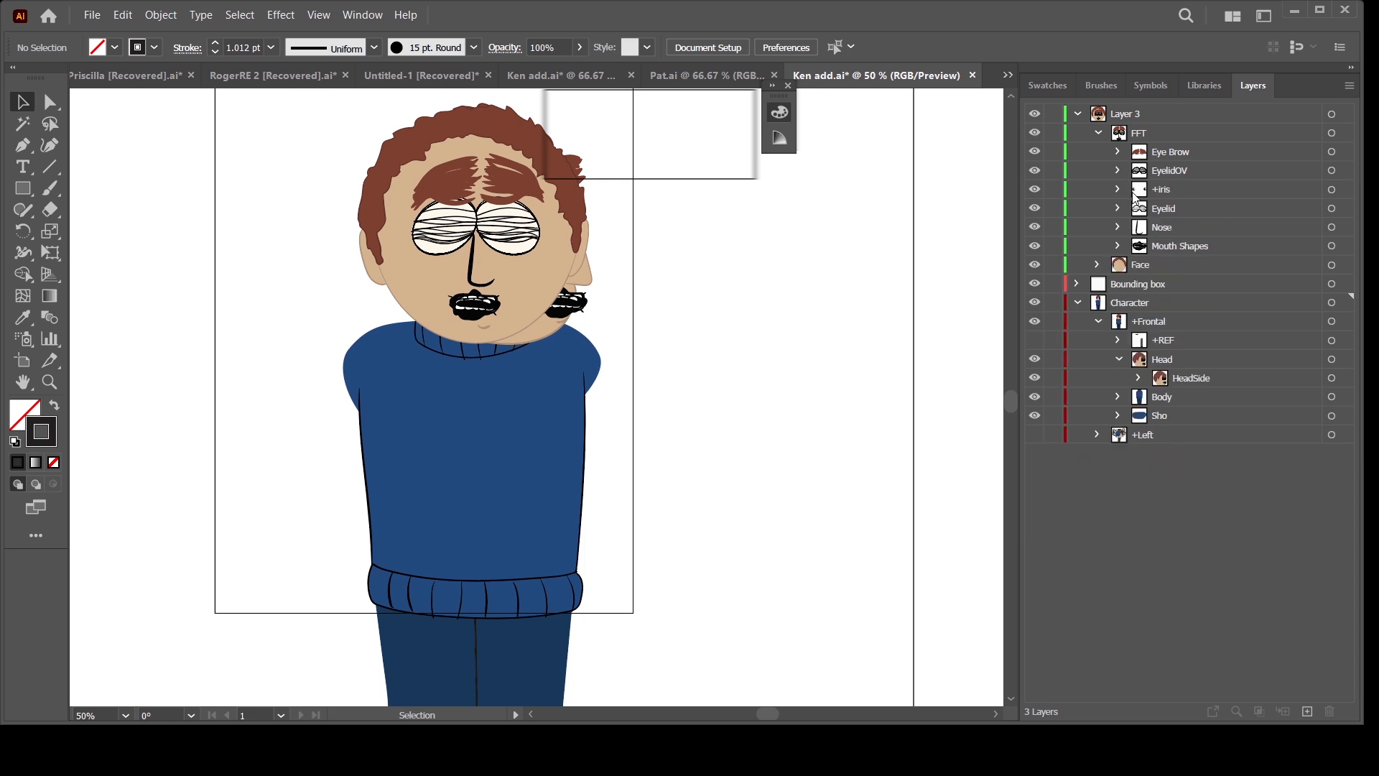
pyautogui.click(1122, 245)
pyautogui.click(1122, 245)
pyautogui.click(1098, 134)
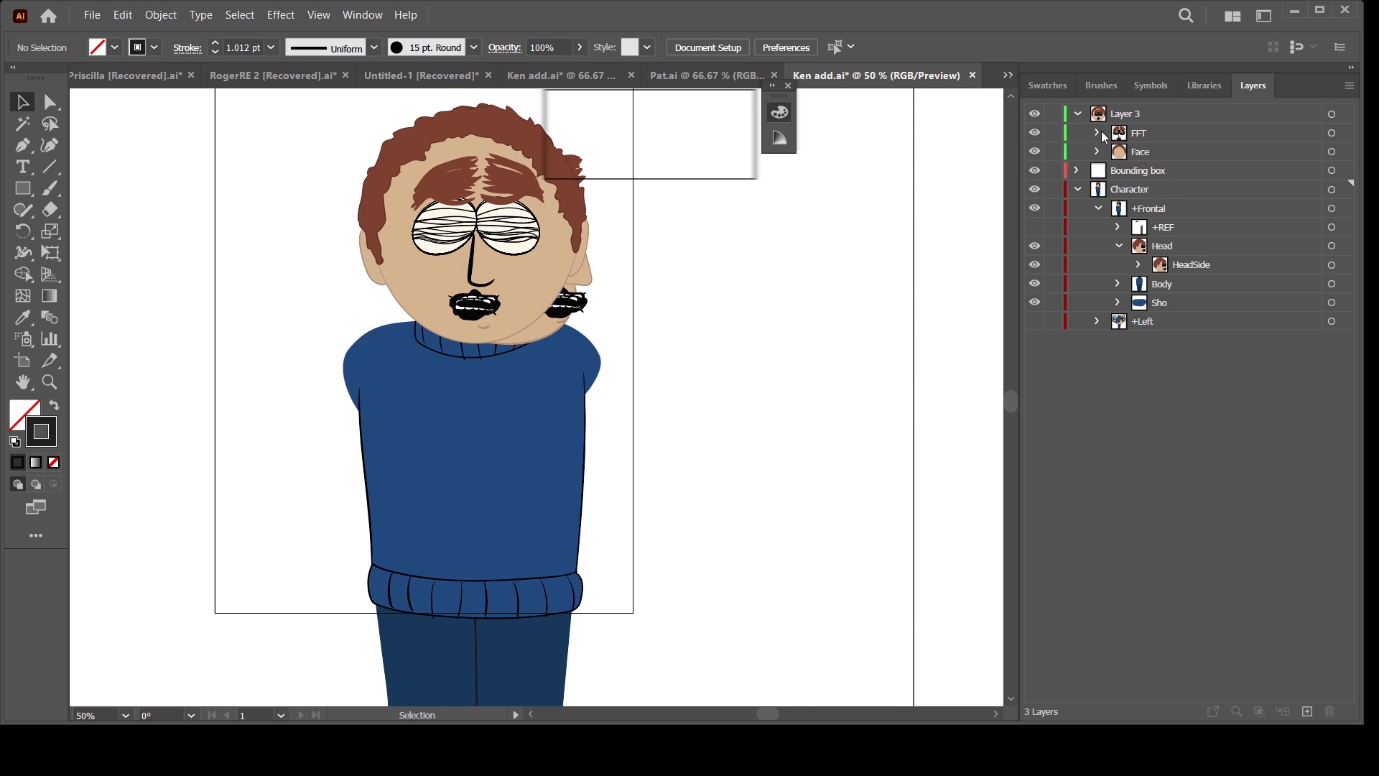
pyautogui.click(1084, 193)
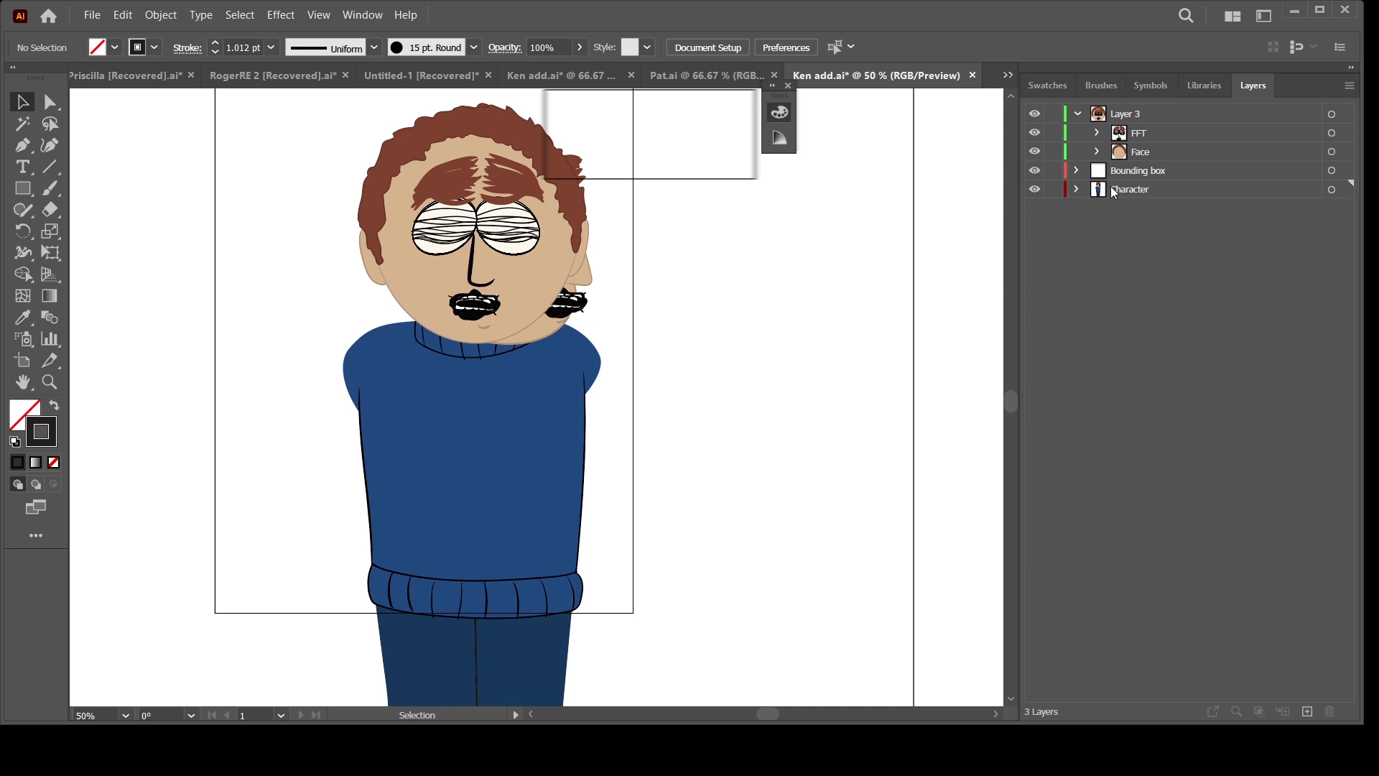
# Delete the Character layer together with its artwork, keeping only Layer 3 and Bounding box
pyautogui.click(1115, 188)
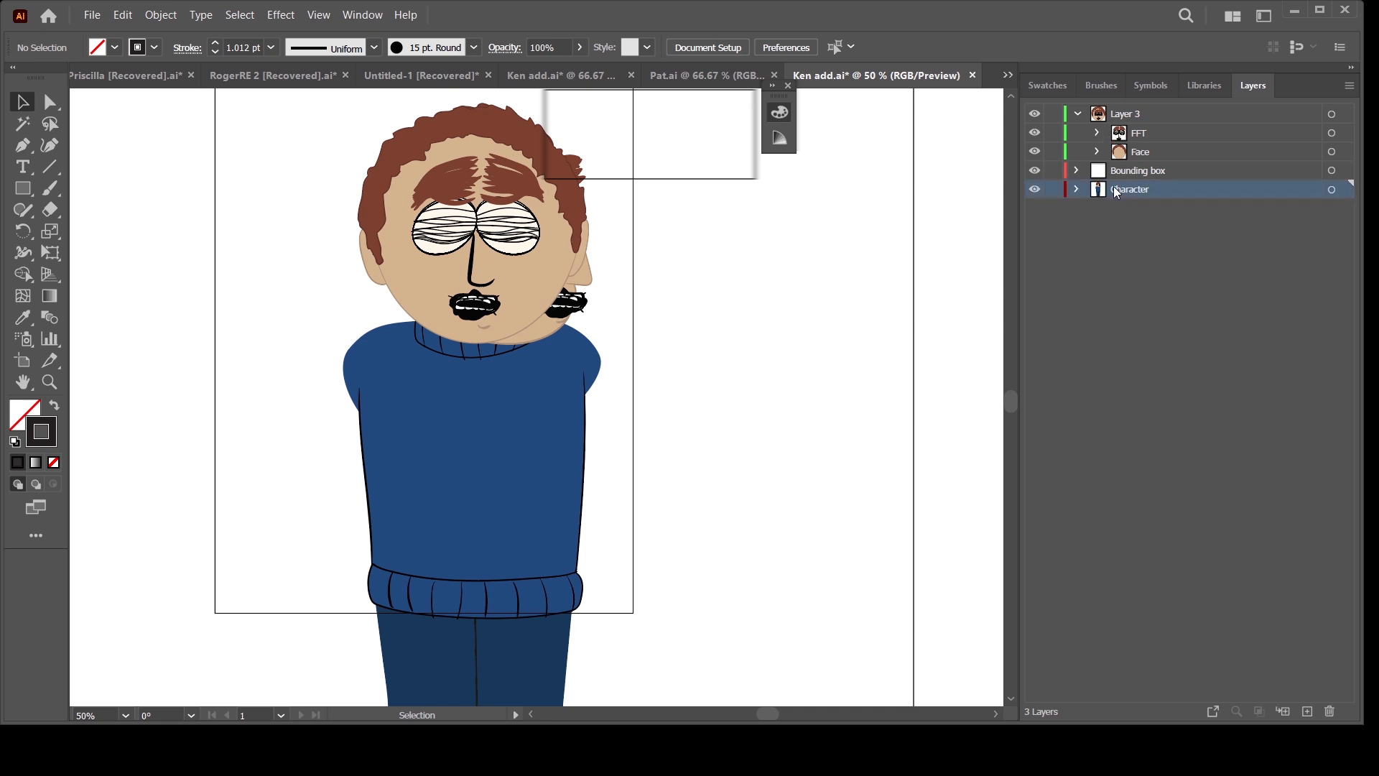
pyautogui.click(1329, 711)
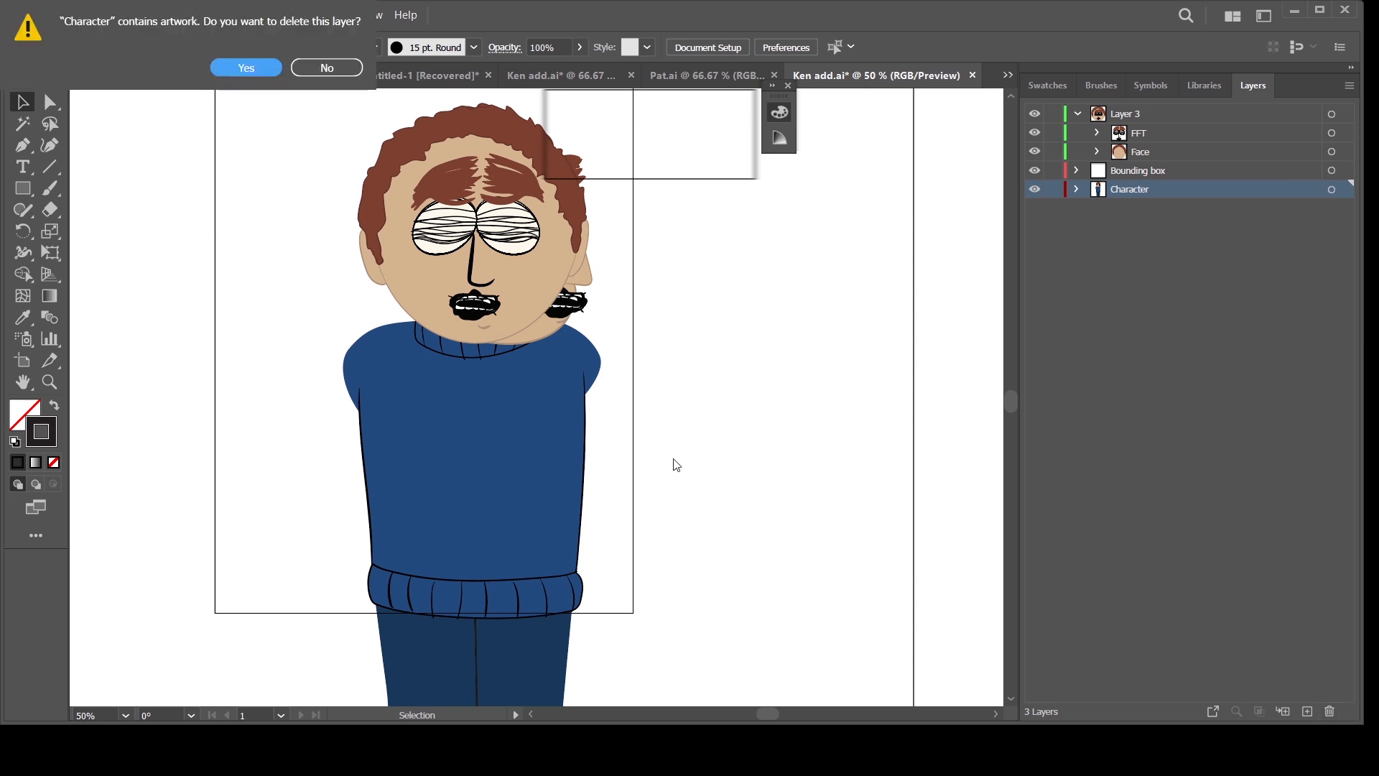
pyautogui.click(245, 68)
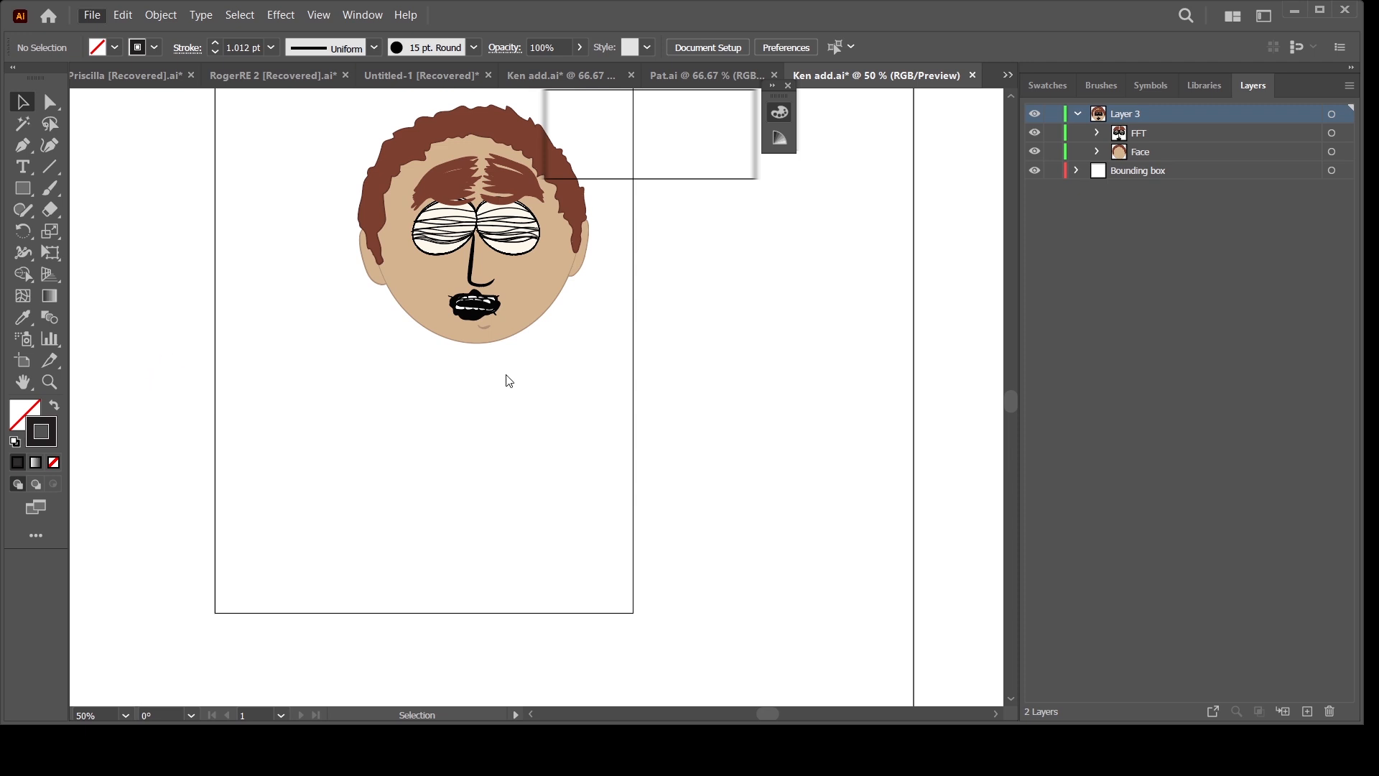
# Export the artwork as the Photoshop file Ken add.psd in RGB at High (300 ppi), with layers written and maximum editability
pyautogui.click(306, 421)
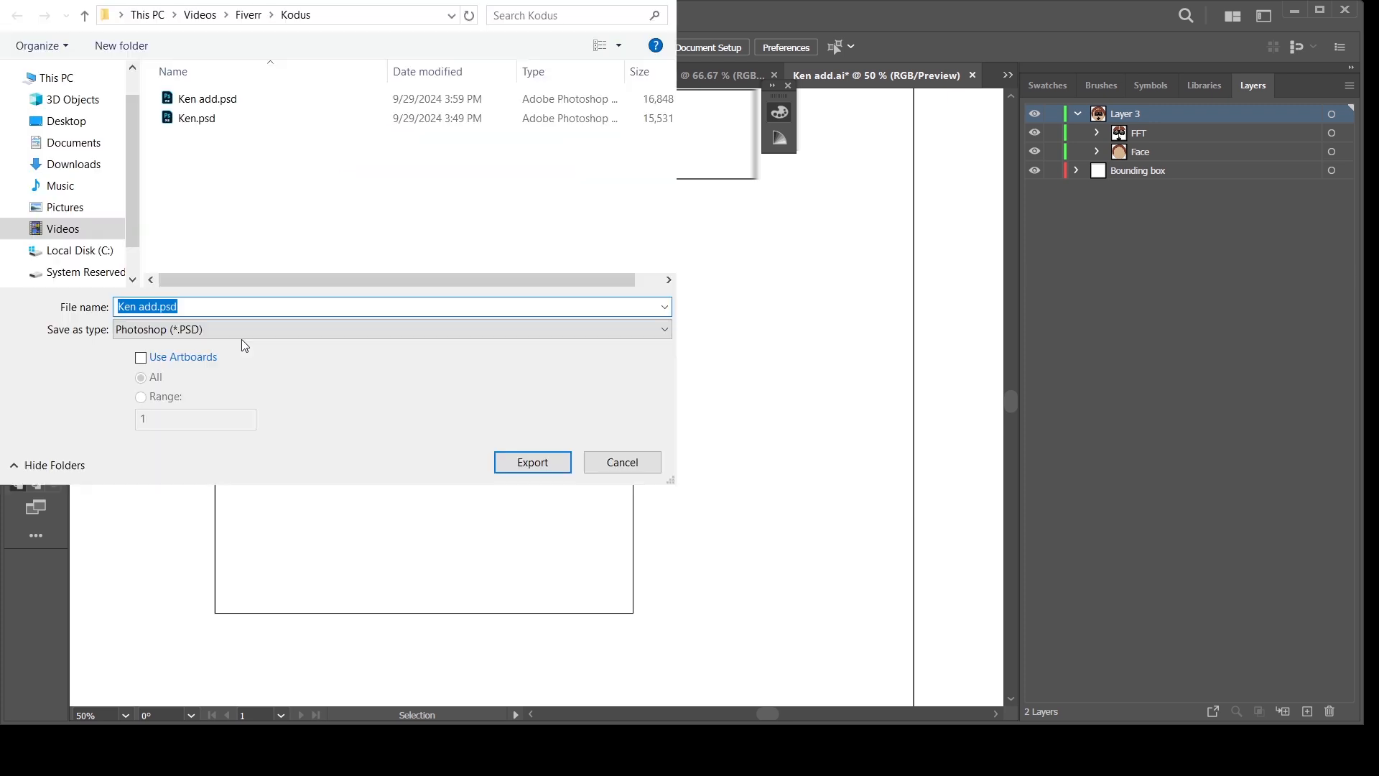
pyautogui.click(242, 332)
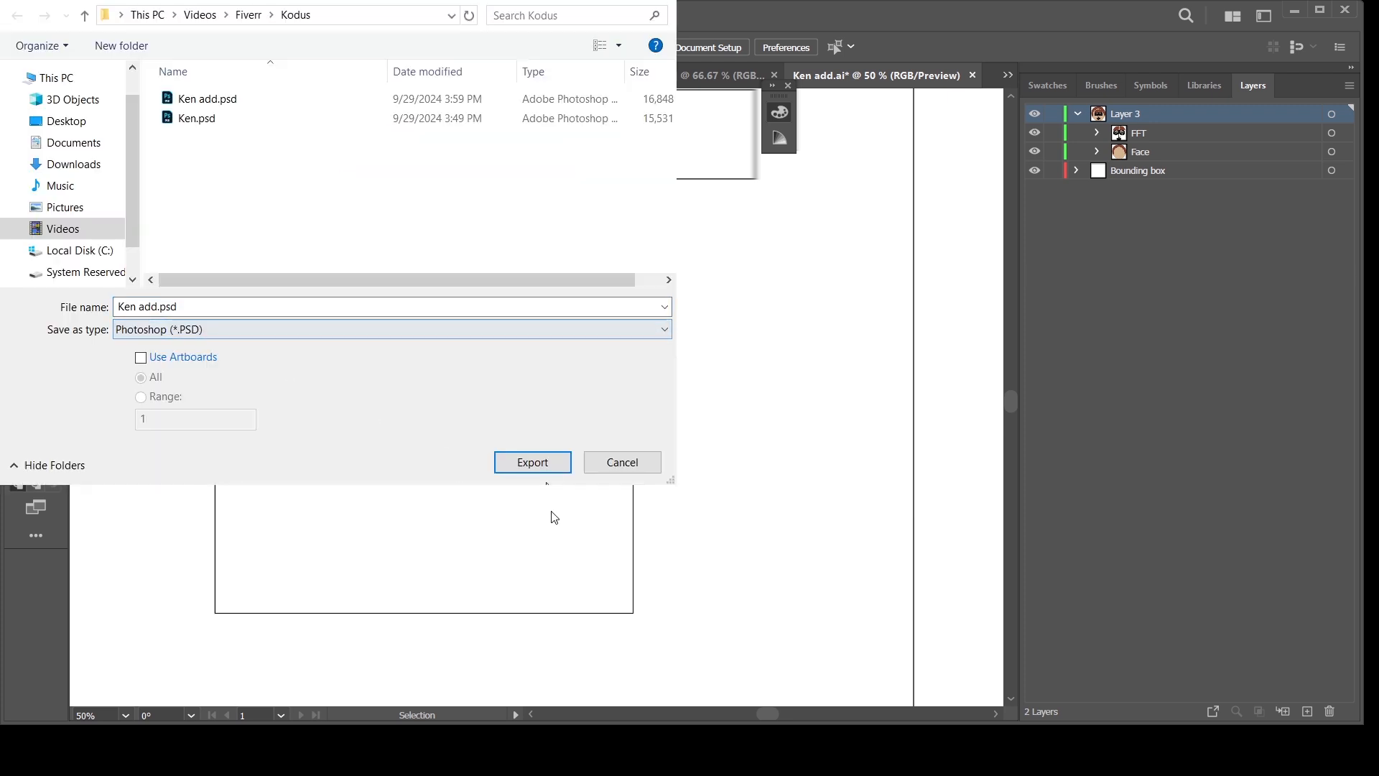
pyautogui.click(536, 465)
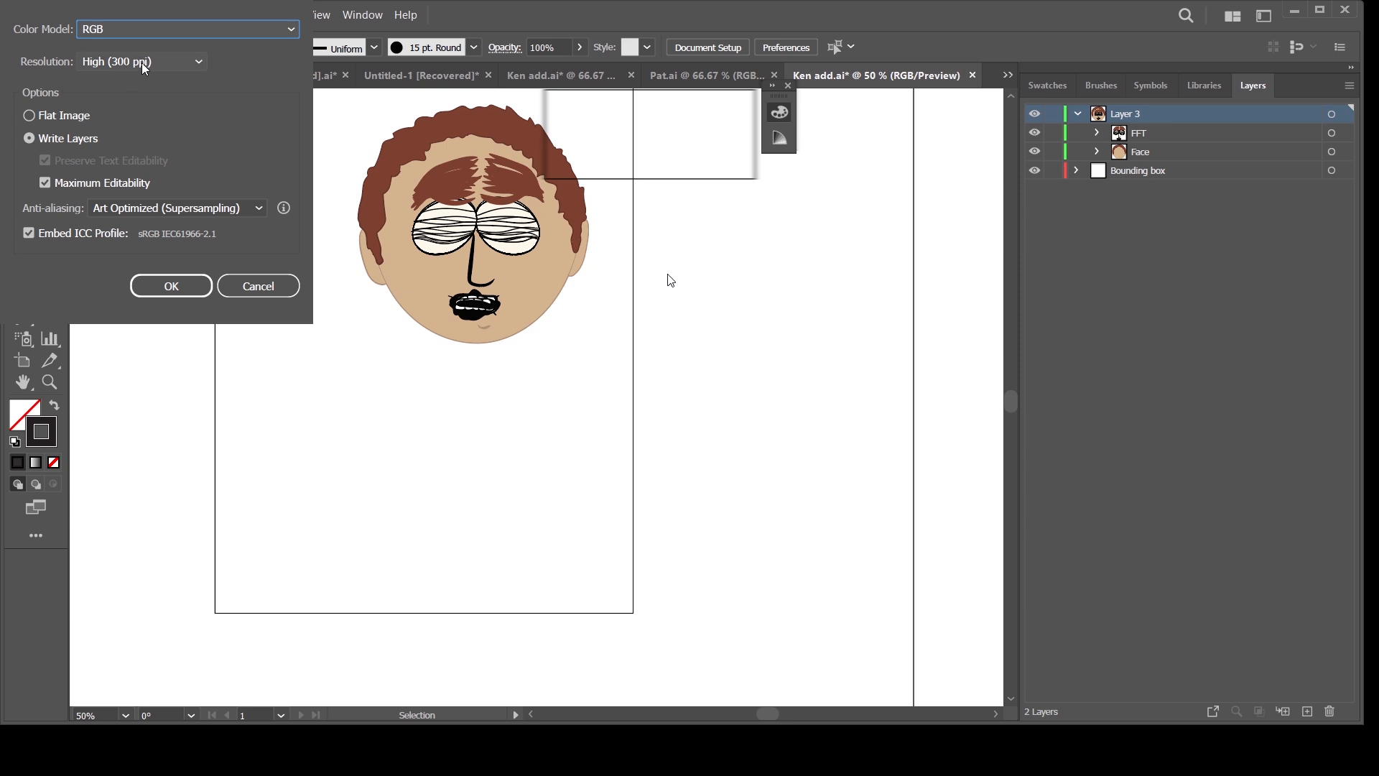
pyautogui.click(170, 286)
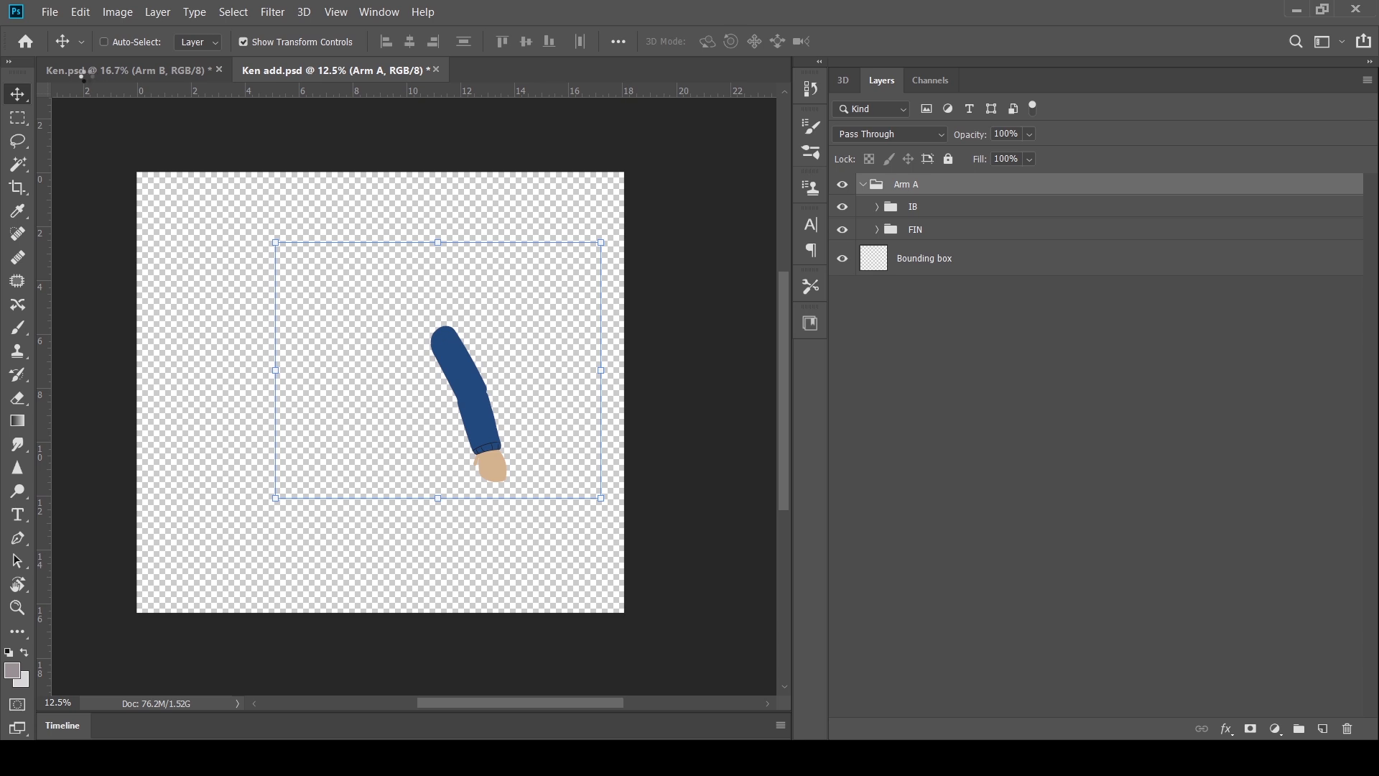
# Switch to Photoshop and save Ken.psd with its mirrored Arm B
pyautogui.click(97, 71)
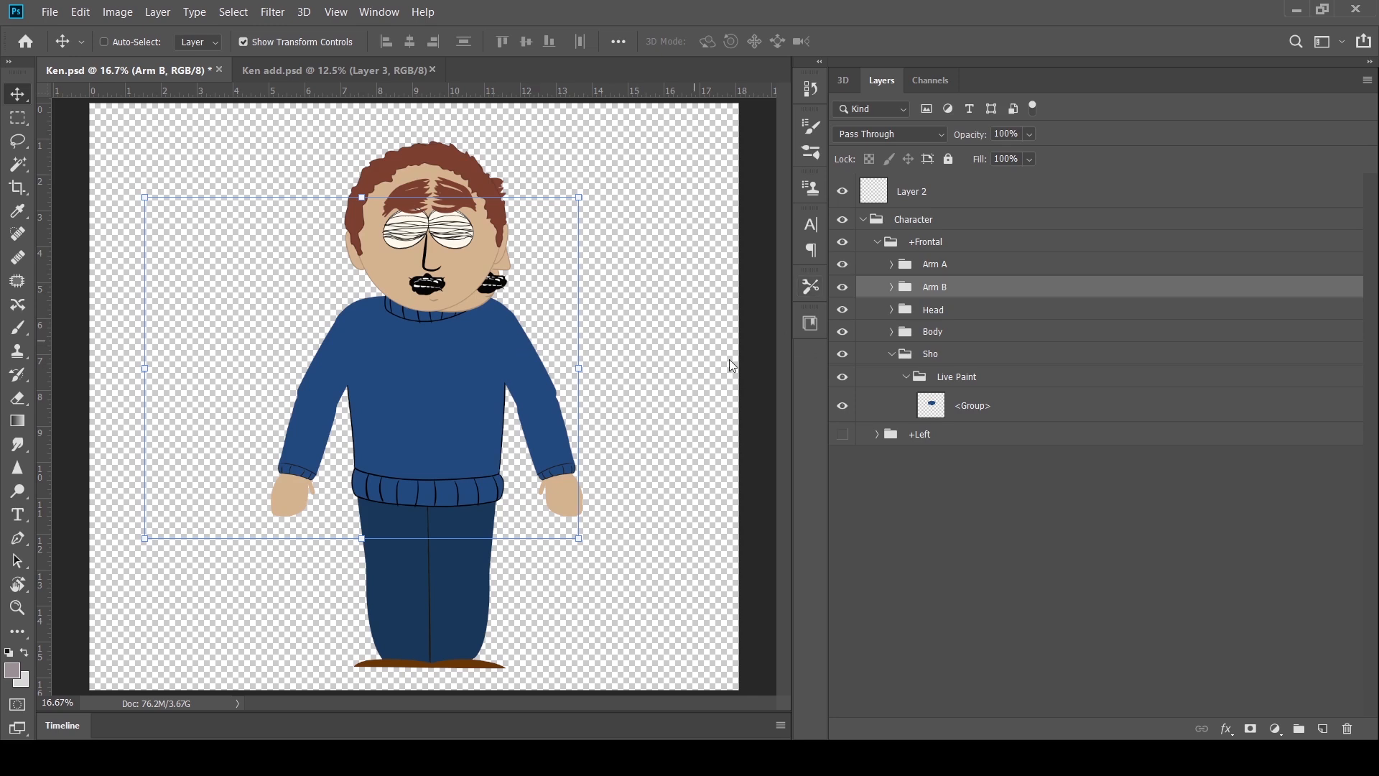
pyautogui.hotkey('ctrl', 's')
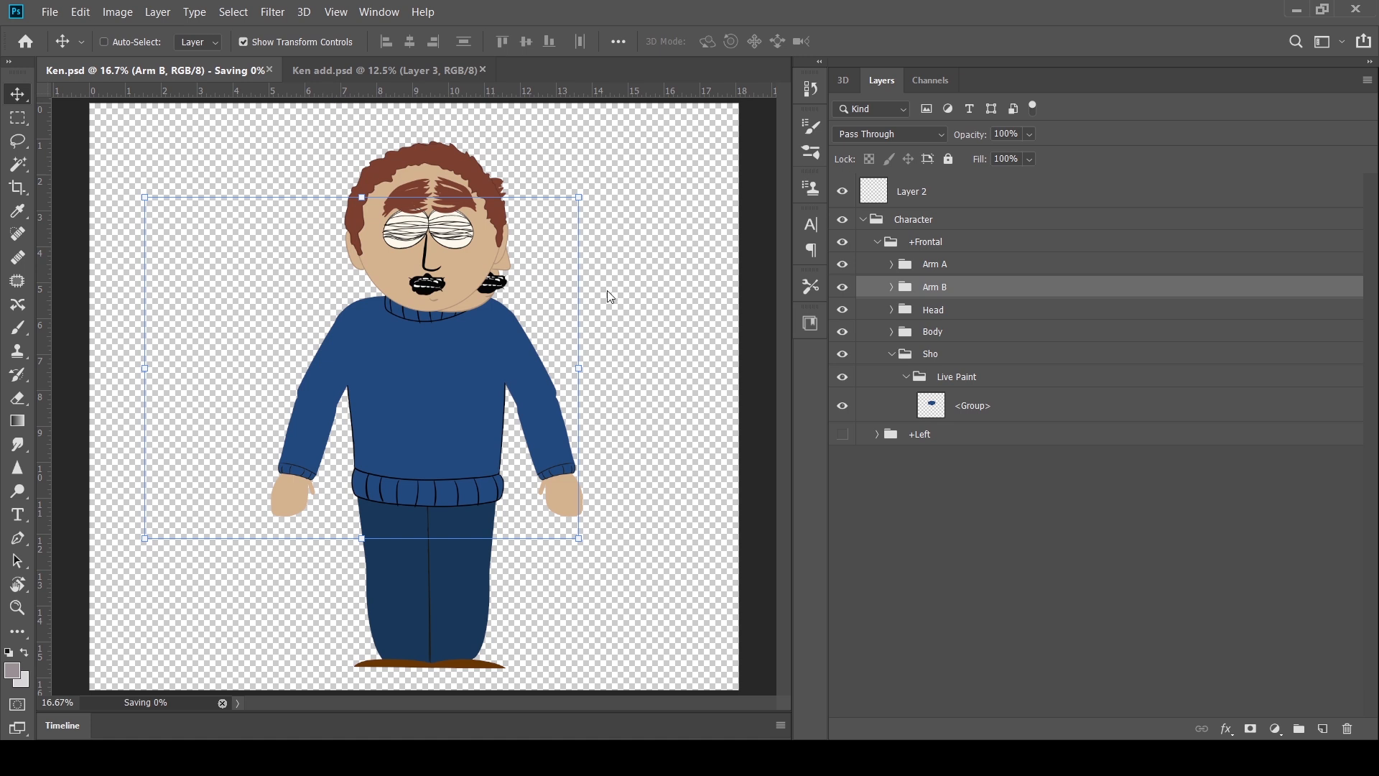
# In Ken add.psd, examine the Face group inside Layer 3, then collapse its subgroups and the group itself
pyautogui.click(376, 65)
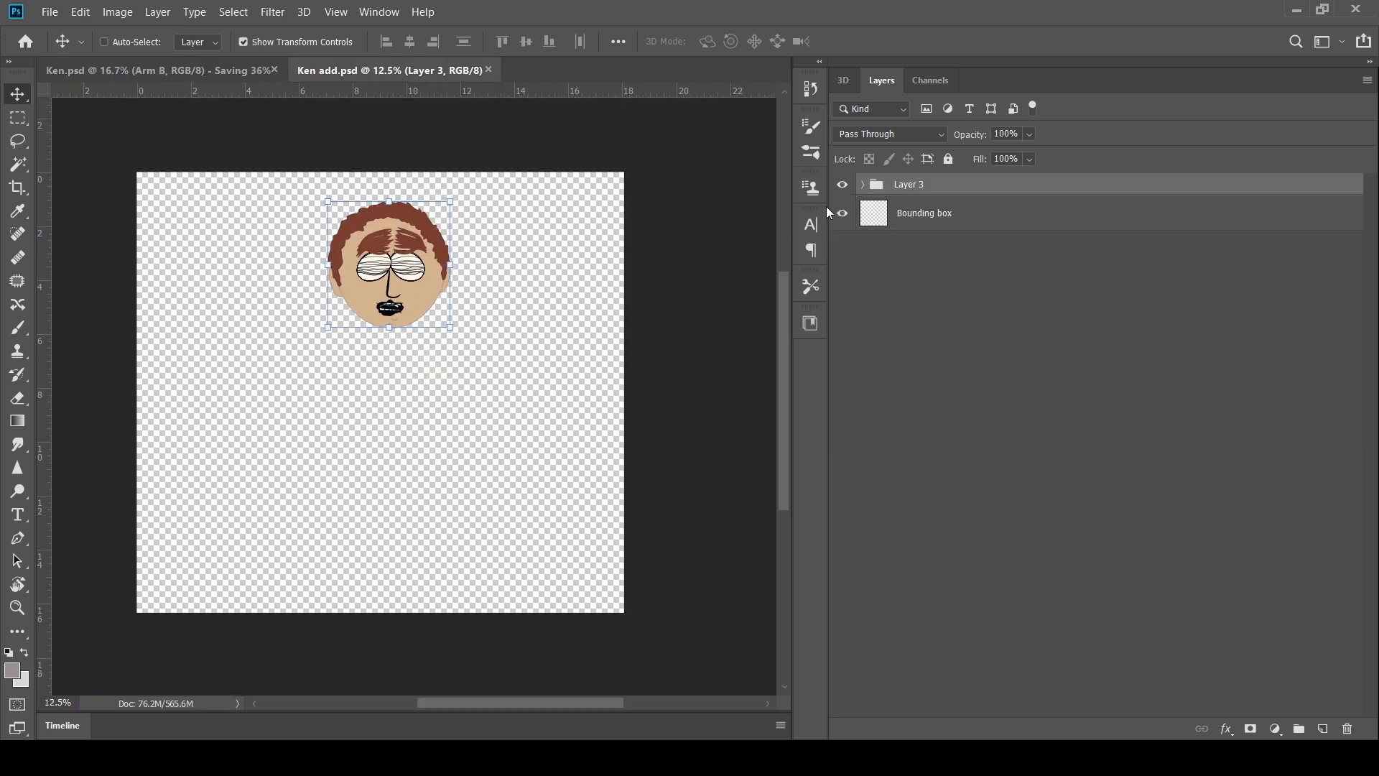
pyautogui.click(862, 185)
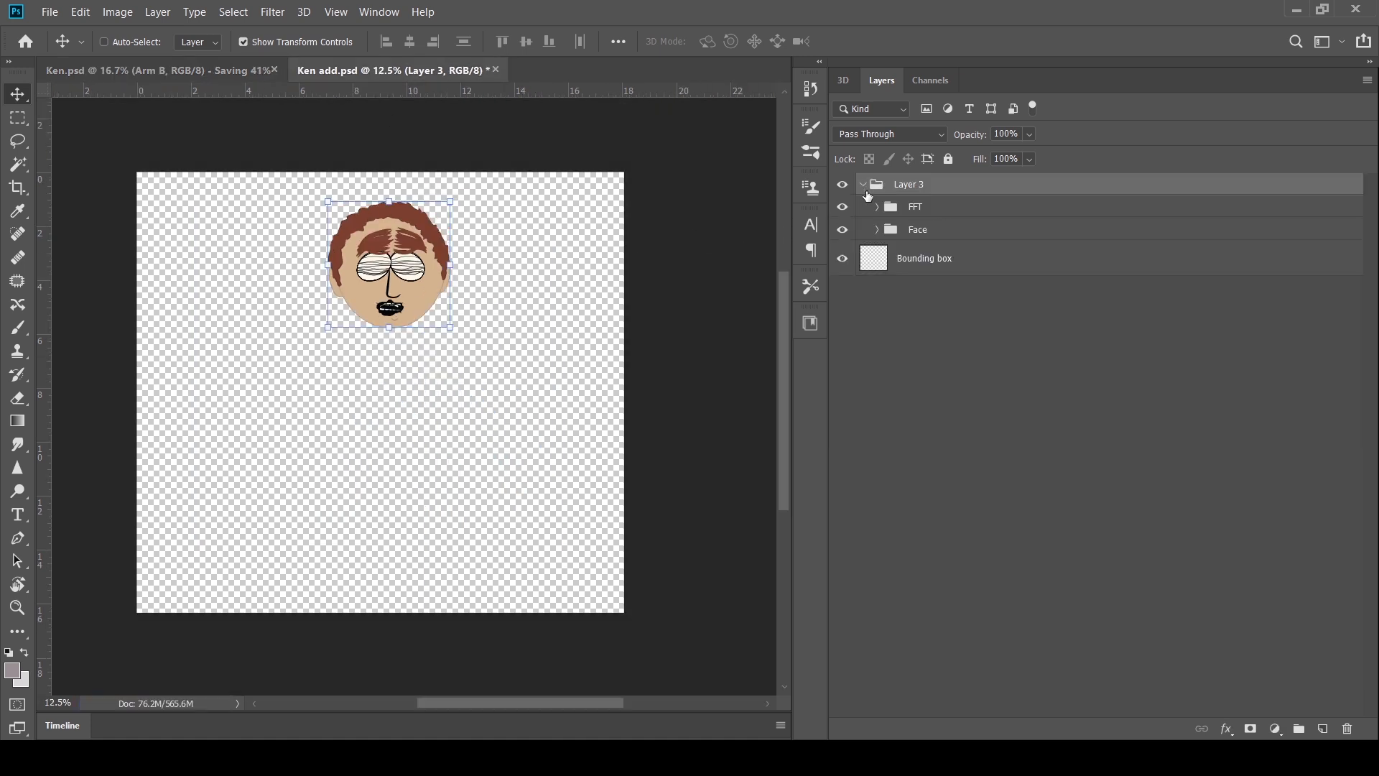
pyautogui.click(877, 229)
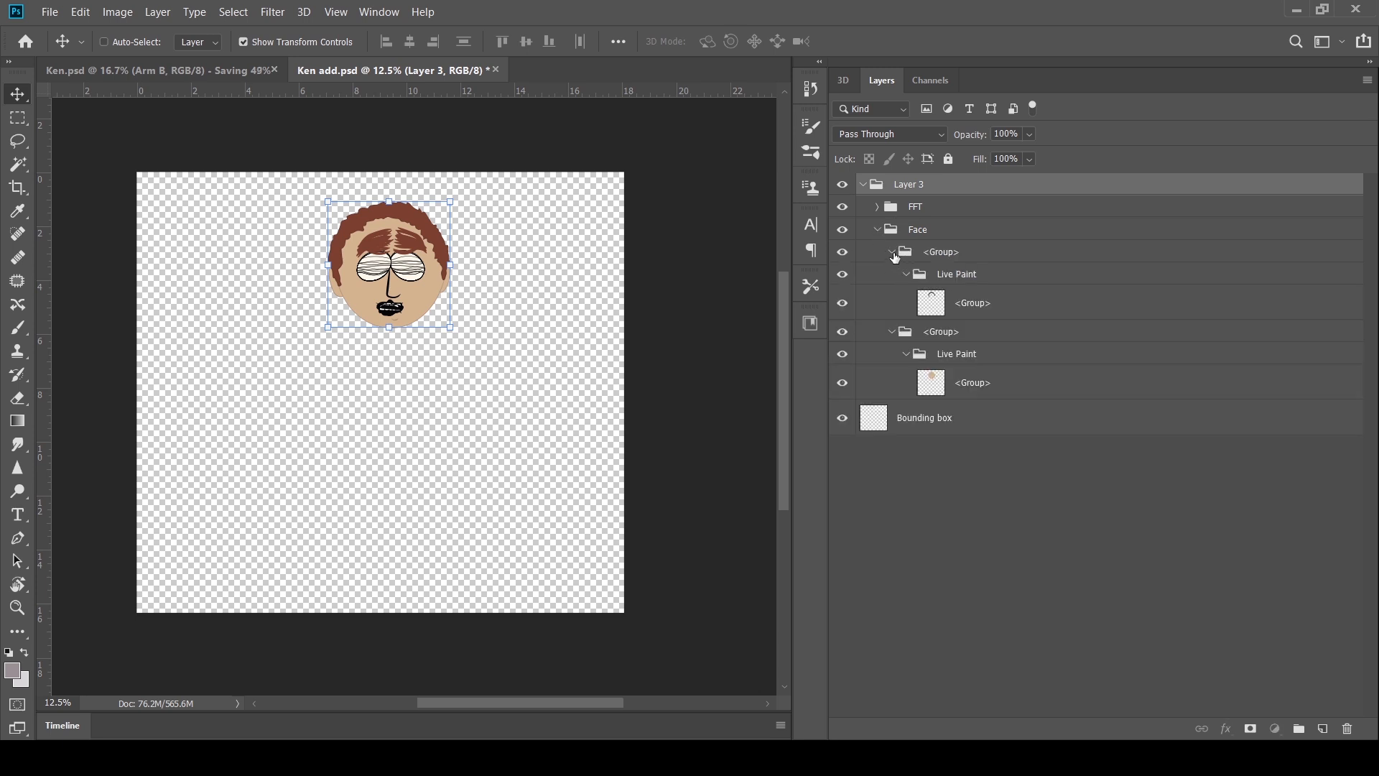
pyautogui.click(891, 252)
pyautogui.click(893, 275)
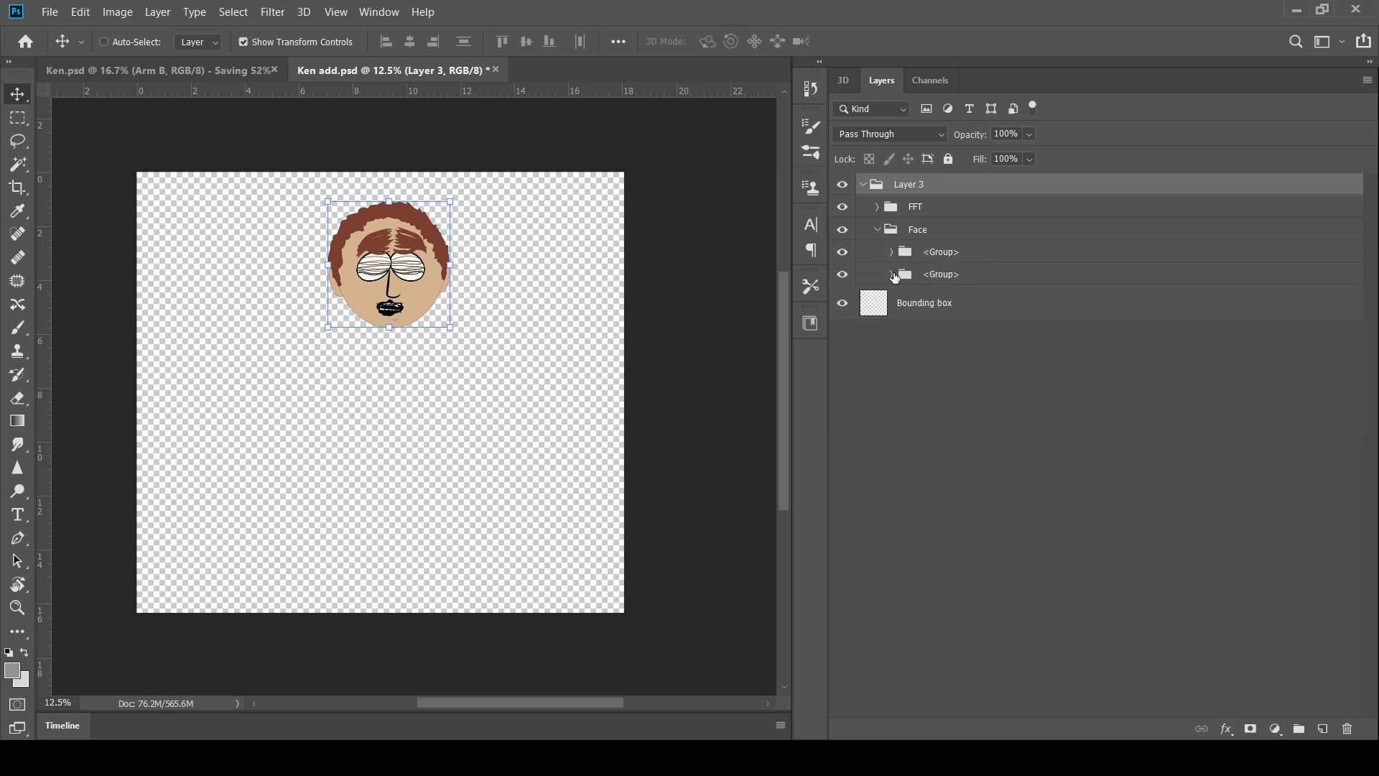
pyautogui.click(876, 229)
# Examine the FFT group and the expressions nested in its Eye Brow group, and collapse Eye Brow
pyautogui.click(881, 214)
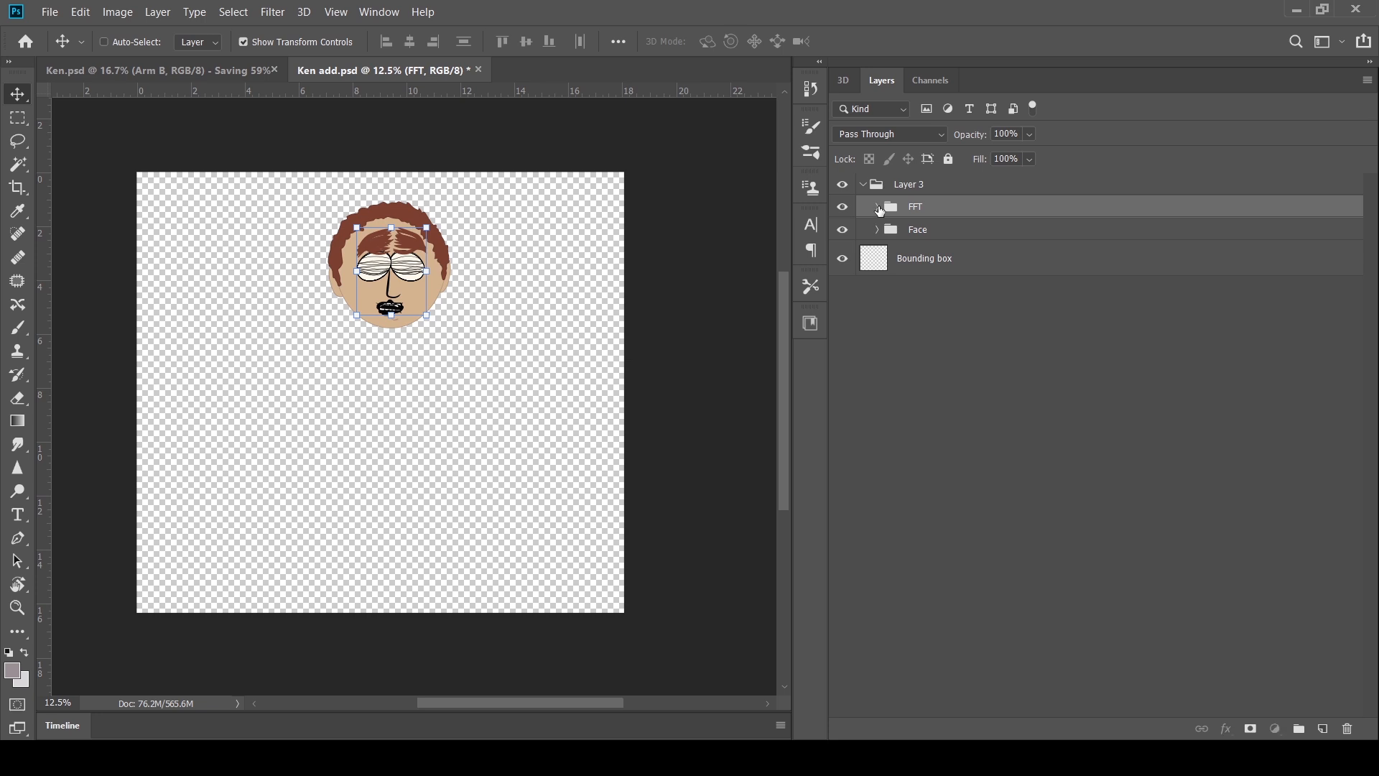
pyautogui.click(877, 207)
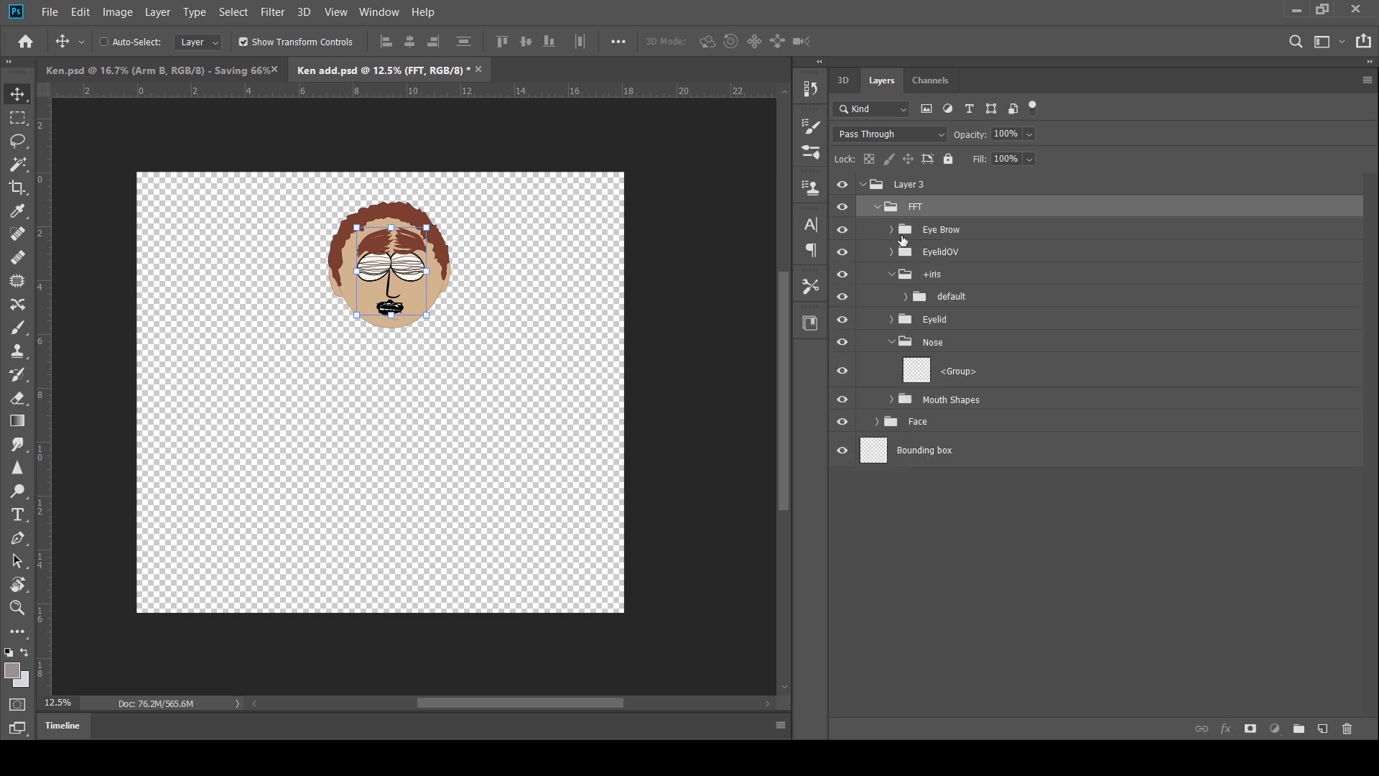
pyautogui.click(893, 229)
pyautogui.click(893, 232)
pyautogui.click(892, 230)
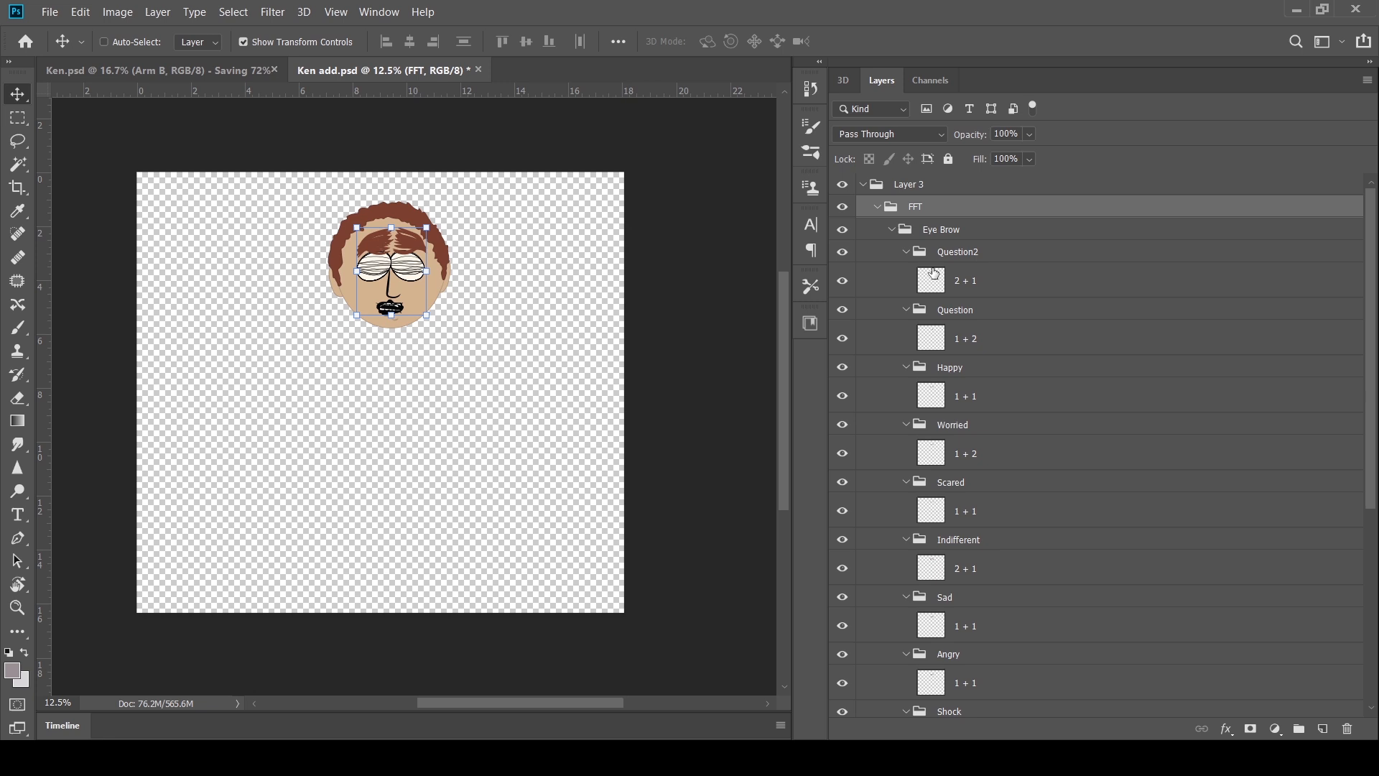
pyautogui.click(970, 287)
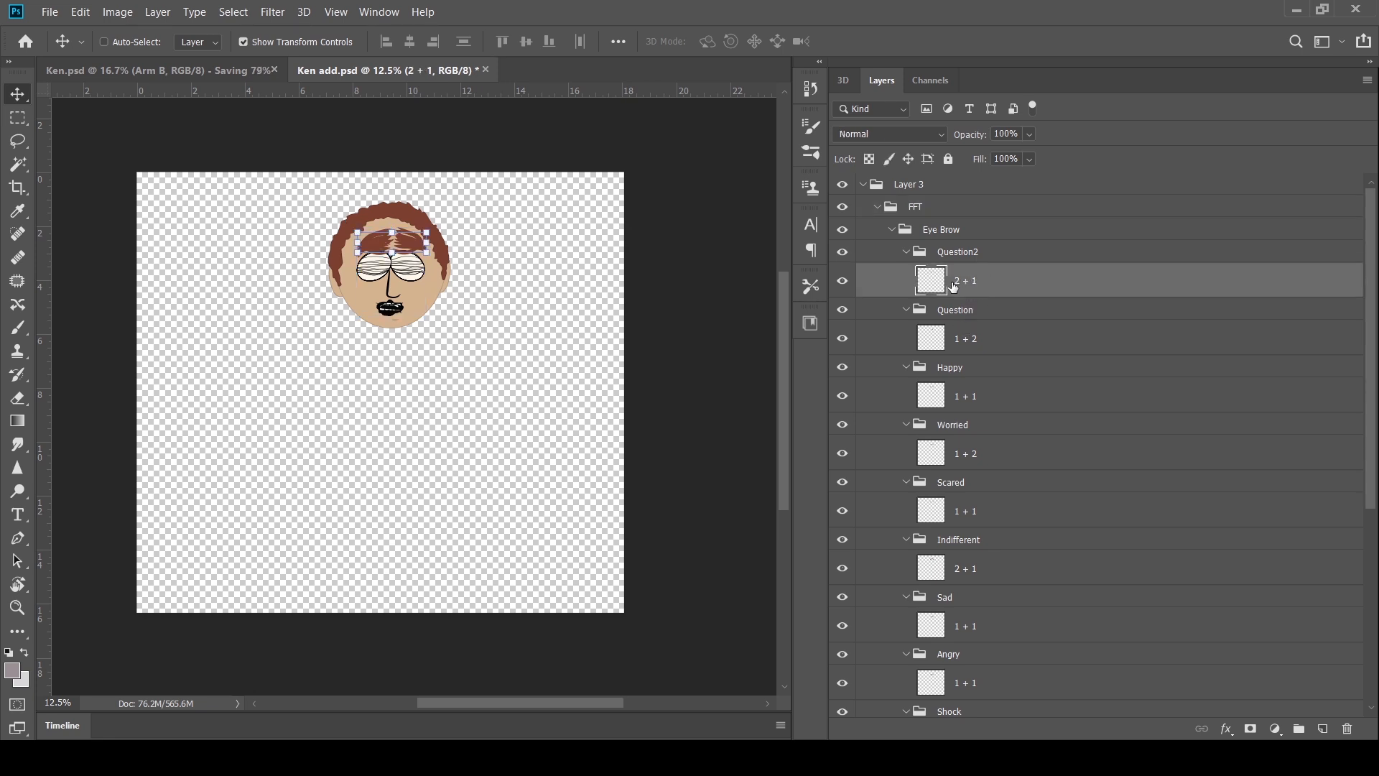
pyautogui.click(893, 231)
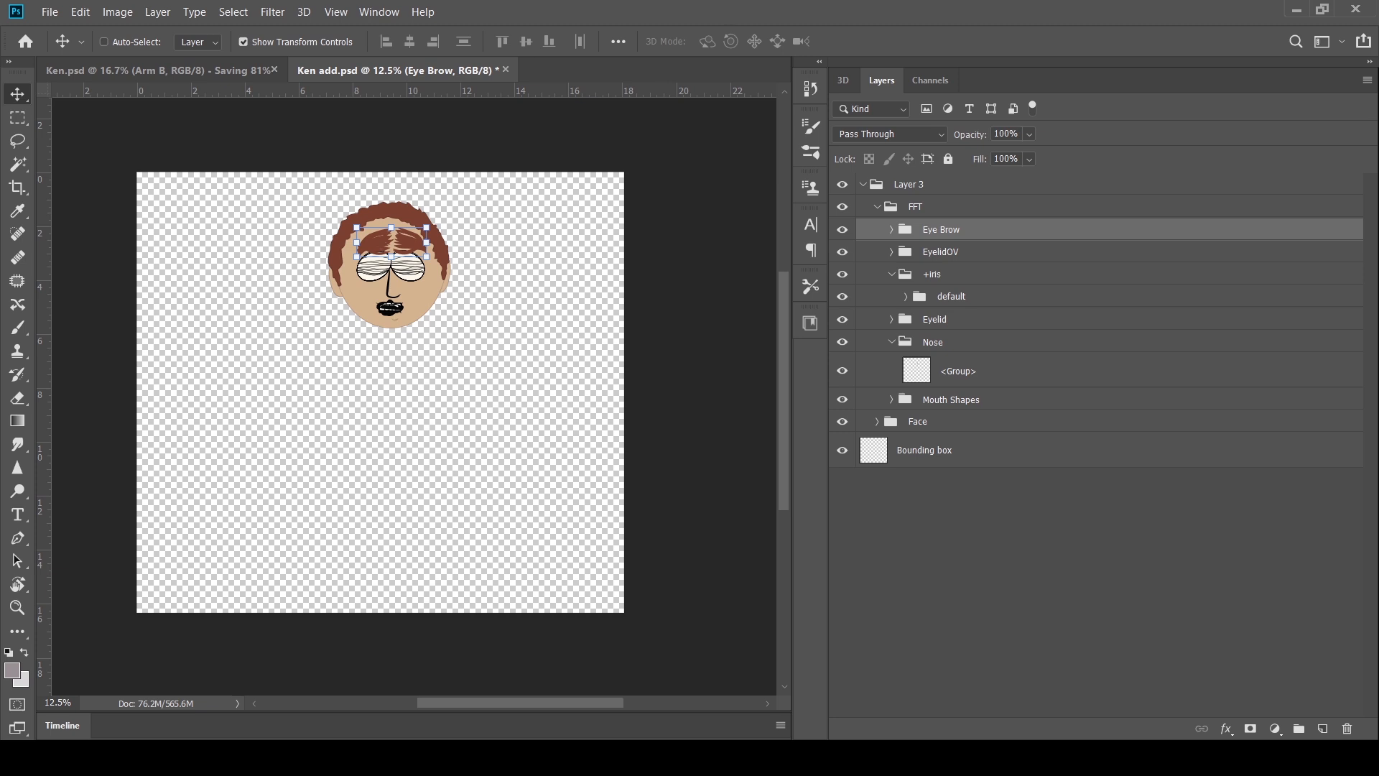
# Switch to Illustrator, create a new layer above Layer 3, and copy the Eye Brow artwork from FFT into it
pyautogui.hotkey('alt', 'Tab')
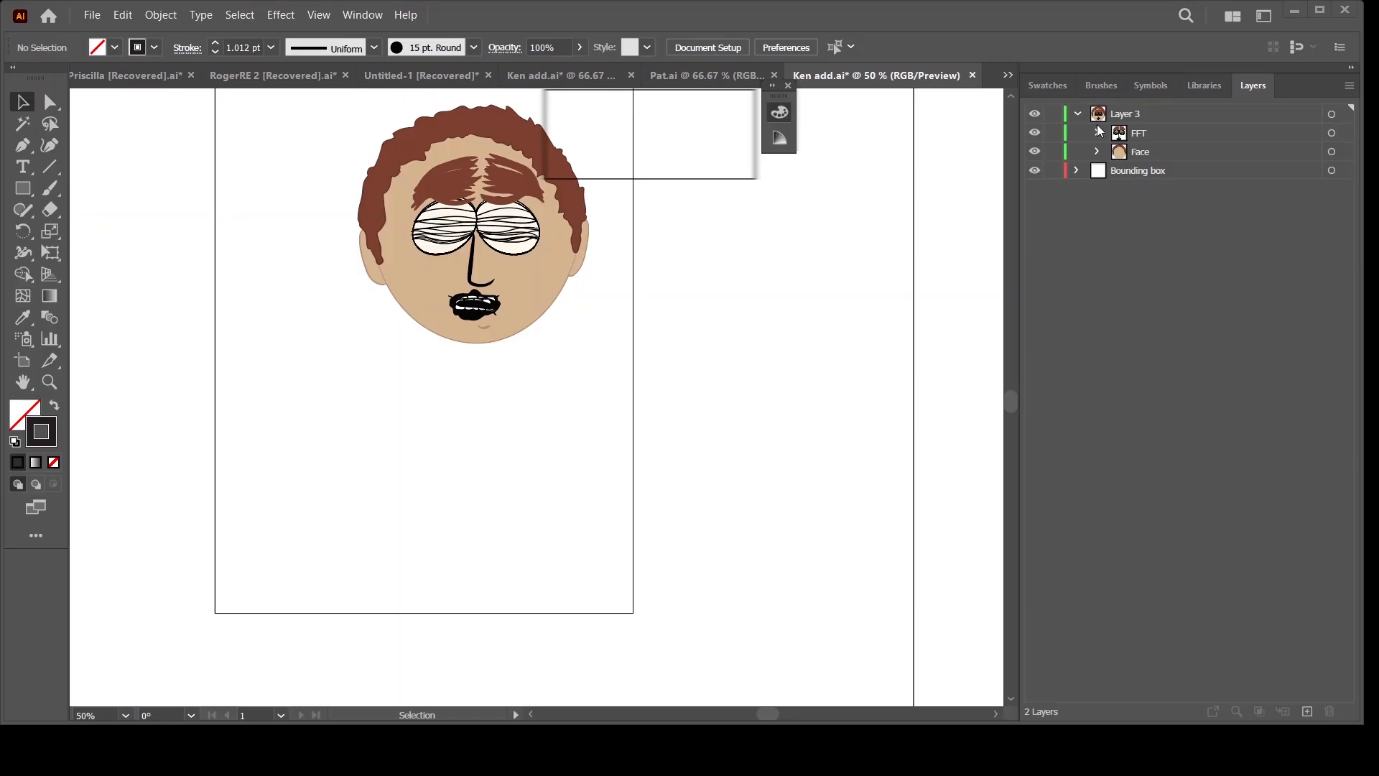
pyautogui.click(1095, 133)
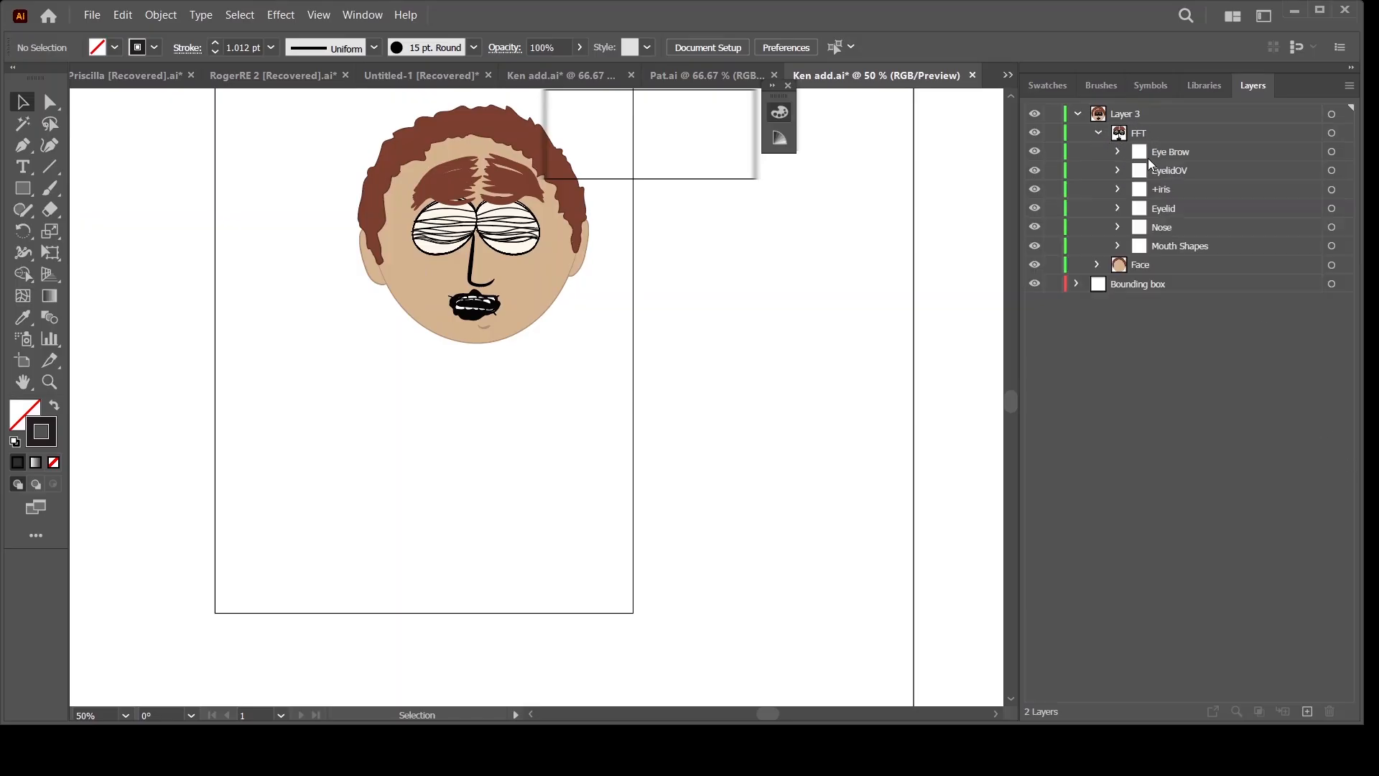
pyautogui.click(1175, 152)
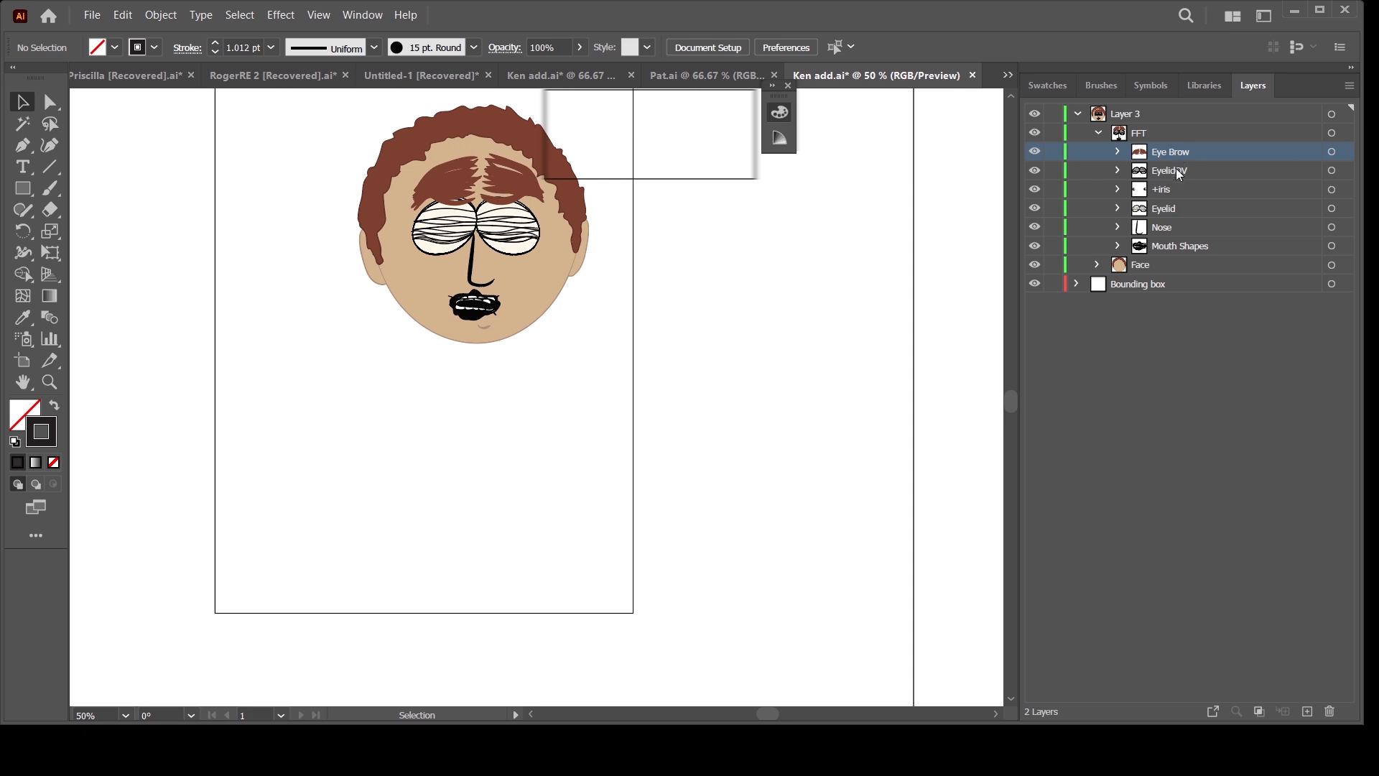
pyautogui.click(1118, 151)
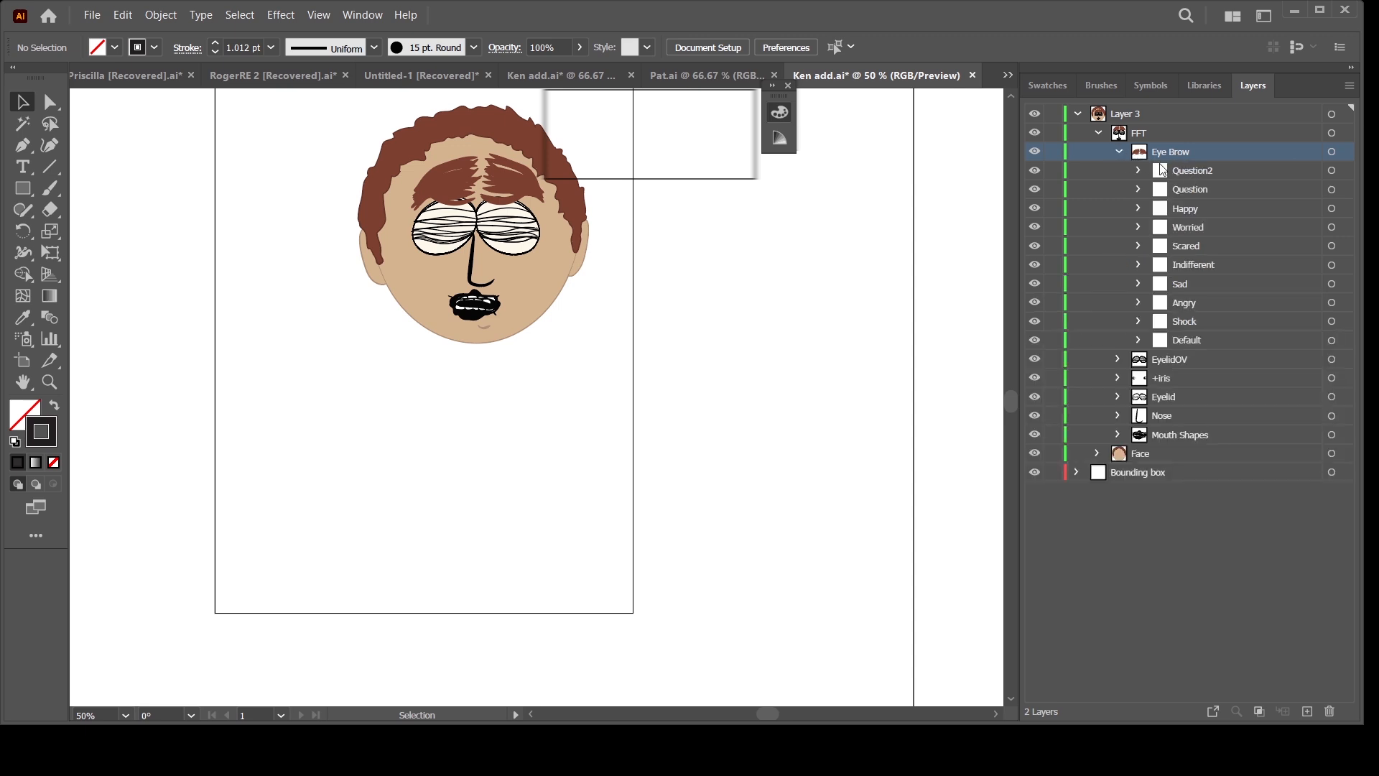
pyautogui.click(1122, 153)
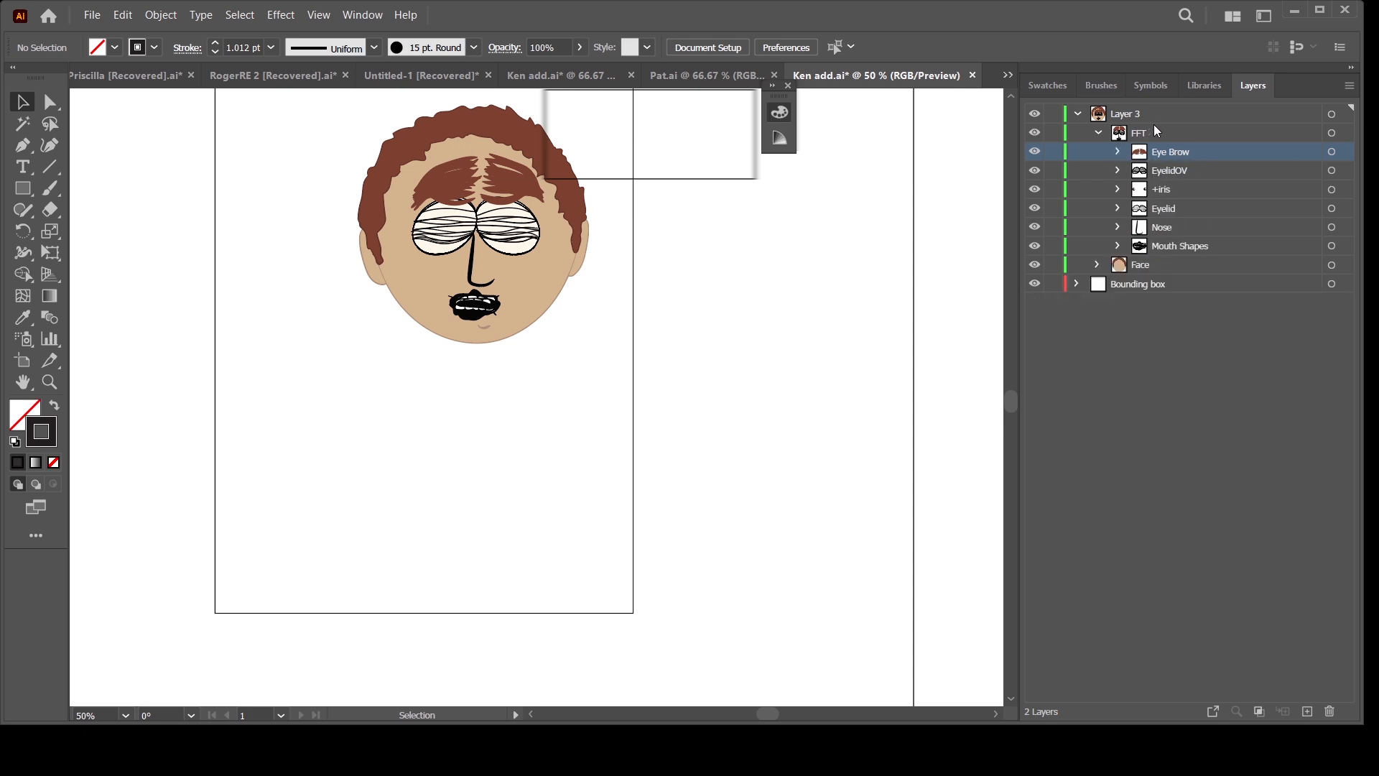
pyautogui.click(1136, 115)
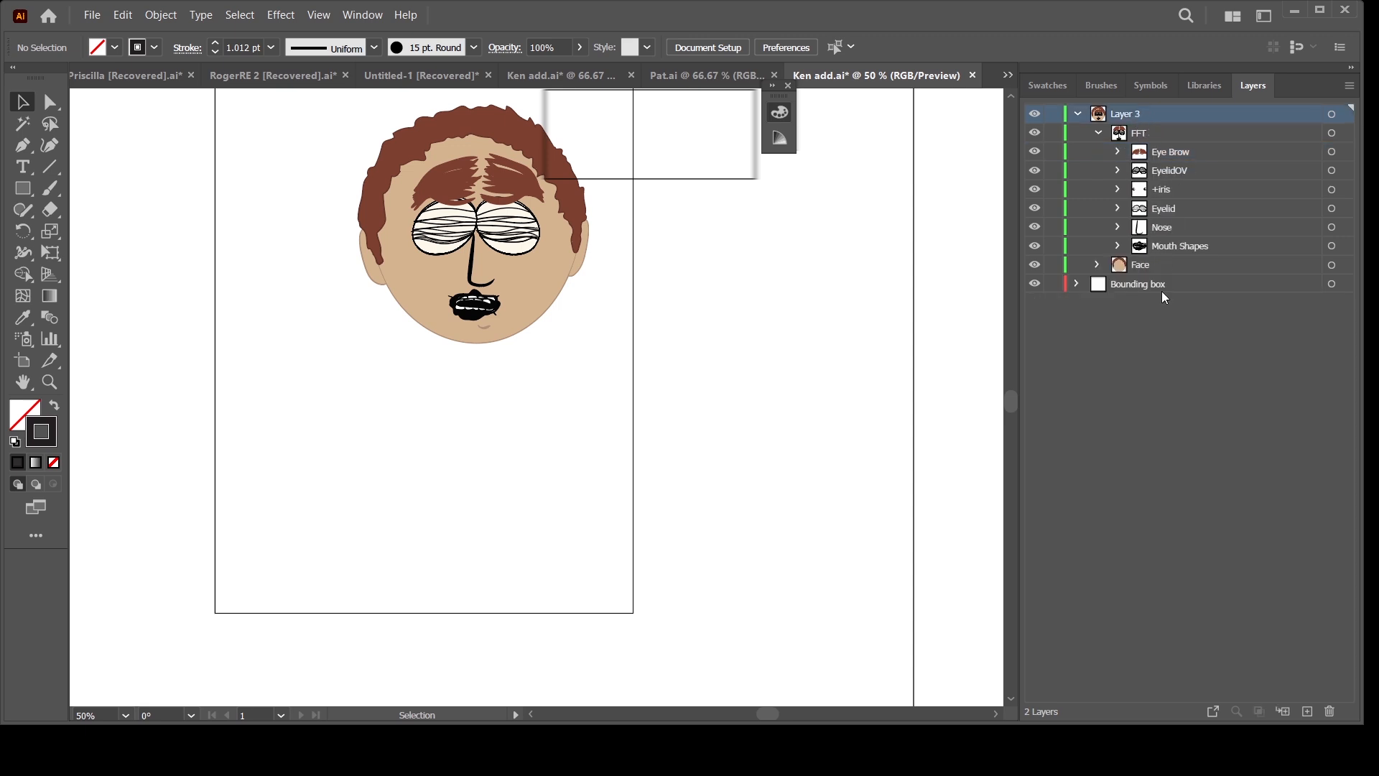
pyautogui.click(1307, 710)
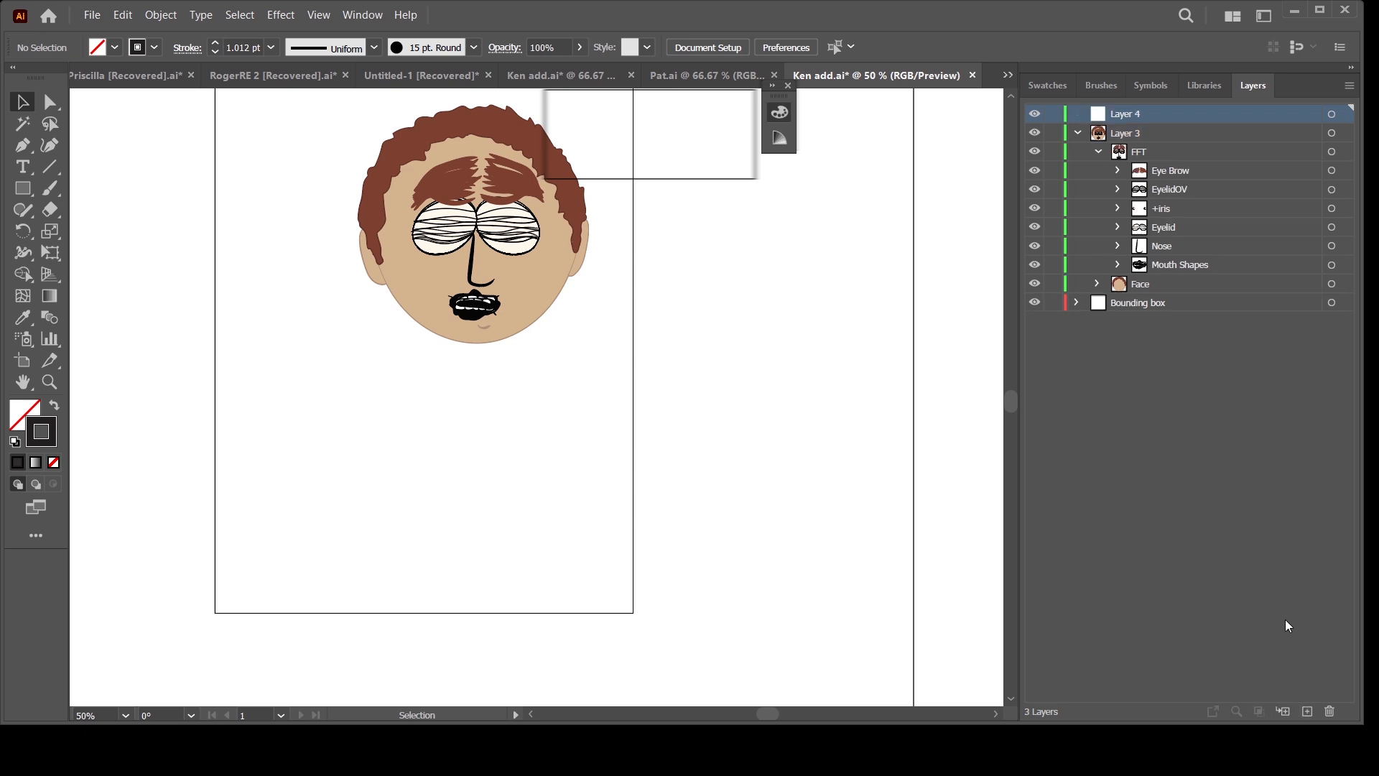
pyautogui.click(1170, 170)
pyautogui.moveTo(1171, 171); pyautogui.dragTo(1148, 117)
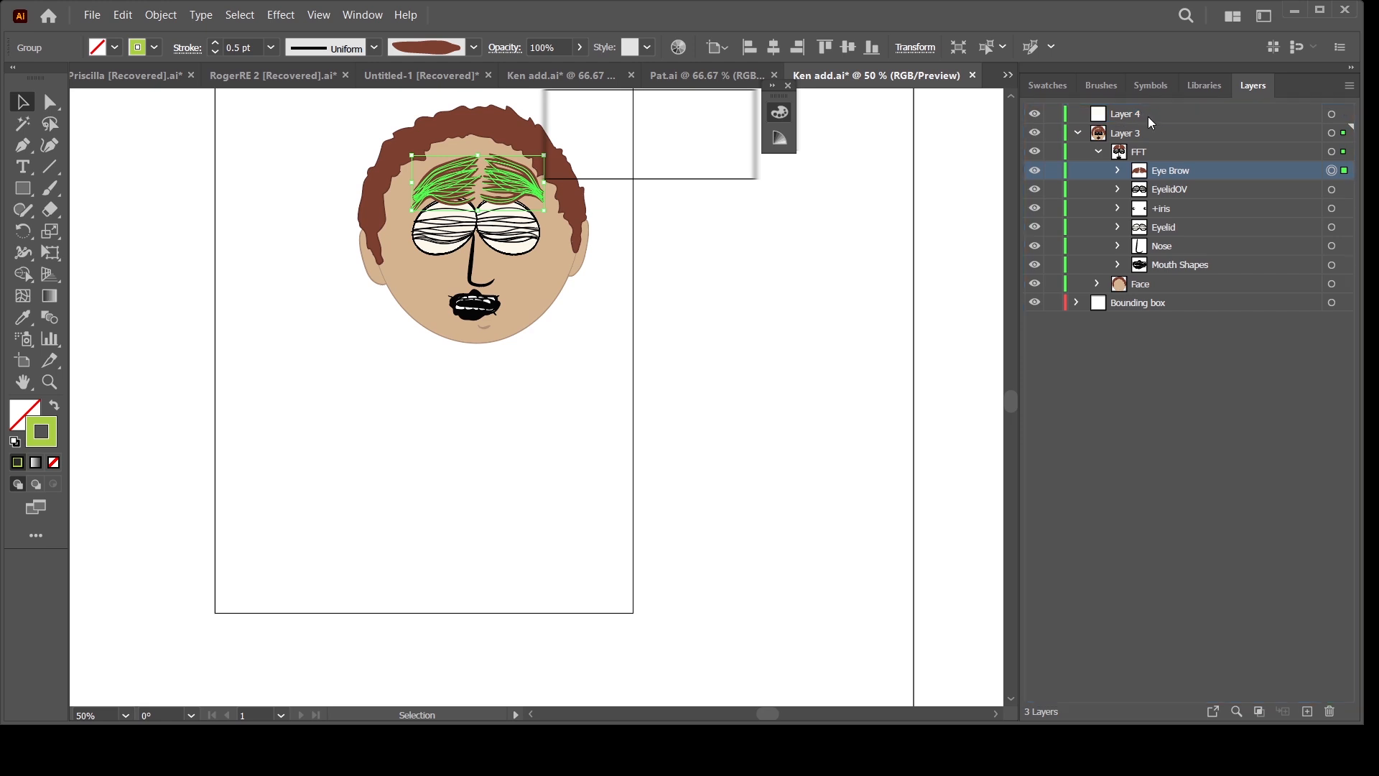
pyautogui.moveTo(1181, 182); pyautogui.dragTo(1167, 114)
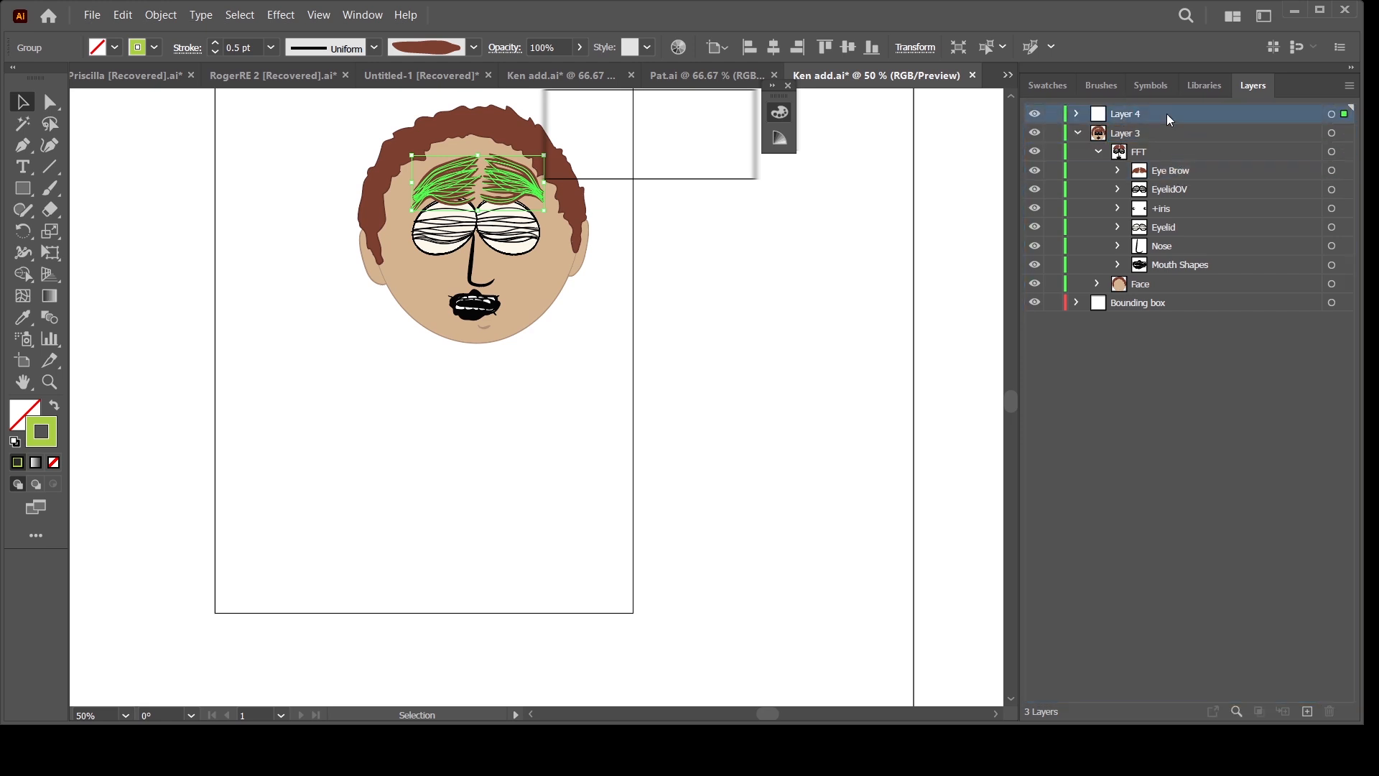
# Create a new layer above Layer 4 and copy the EyelidOV artwork from FFT into it
pyautogui.click(1119, 189)
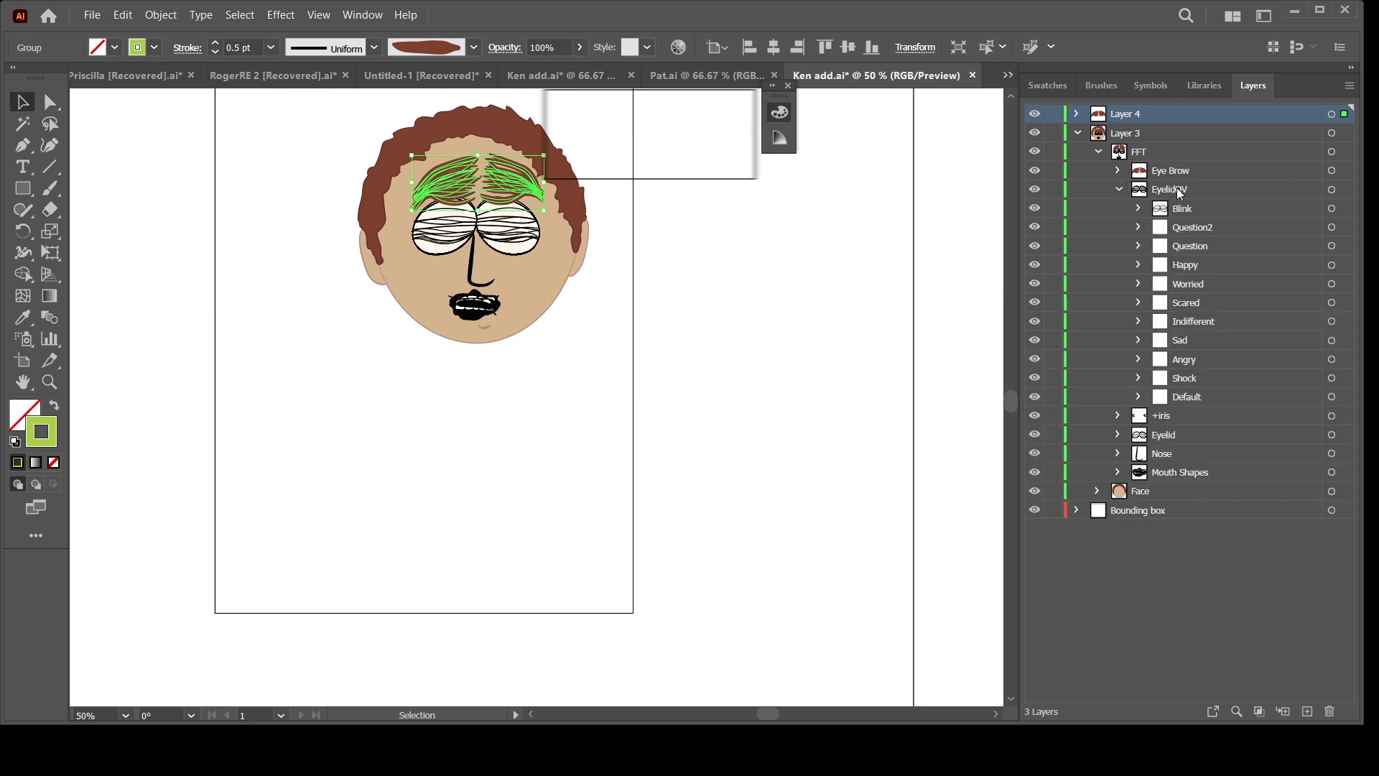
pyautogui.doubleClick(1178, 188)
pyautogui.press('Return')
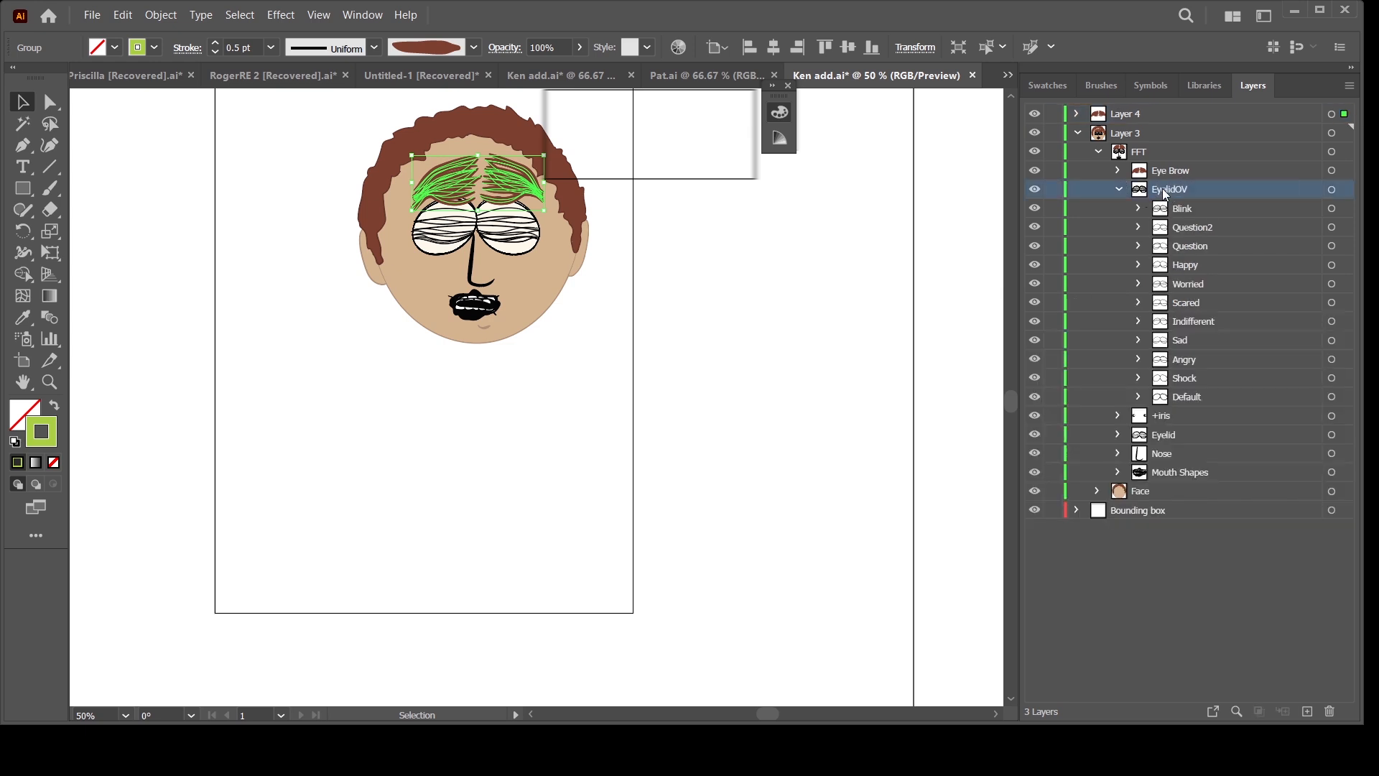
pyautogui.moveTo(1161, 171); pyautogui.dragTo(1161, 185)
pyautogui.hotkey('ctrl', 'z')
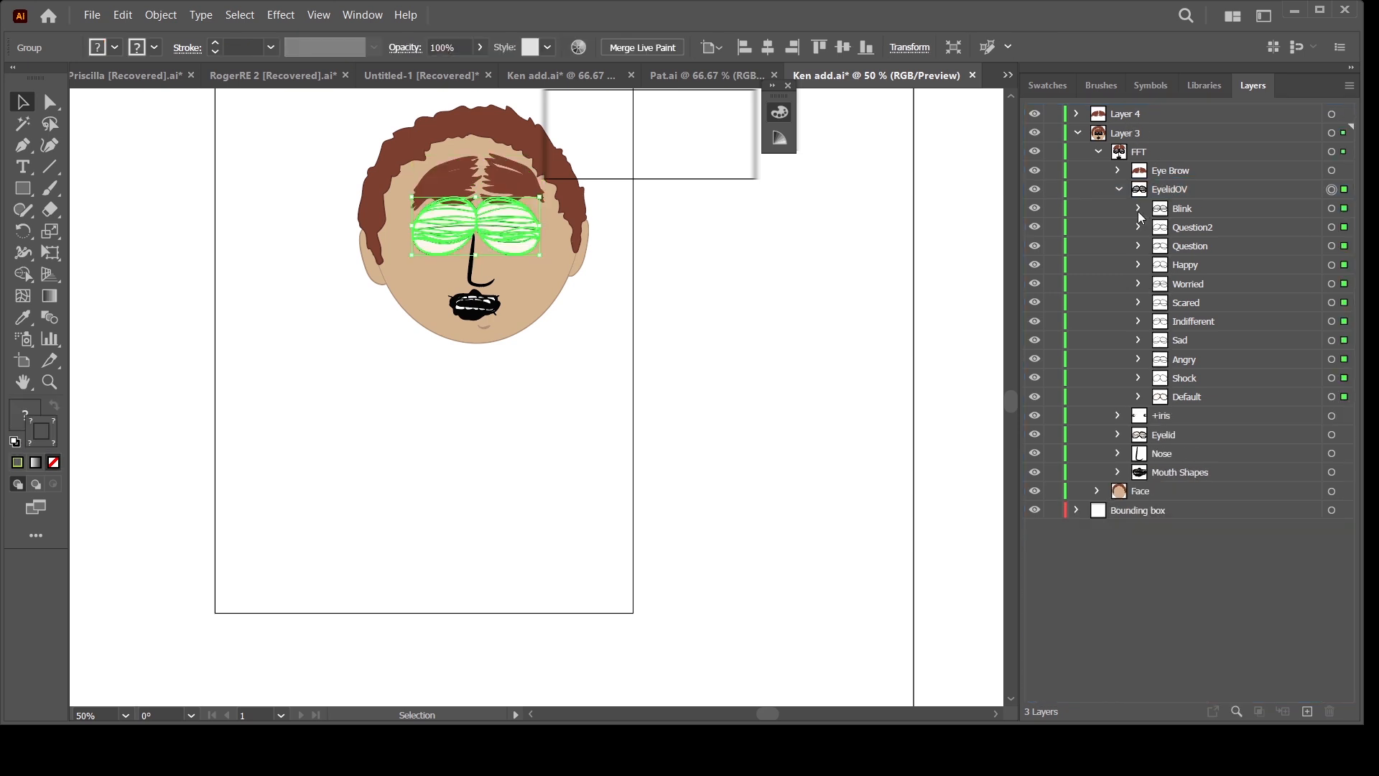
pyautogui.click(1120, 190)
pyautogui.click(1137, 113)
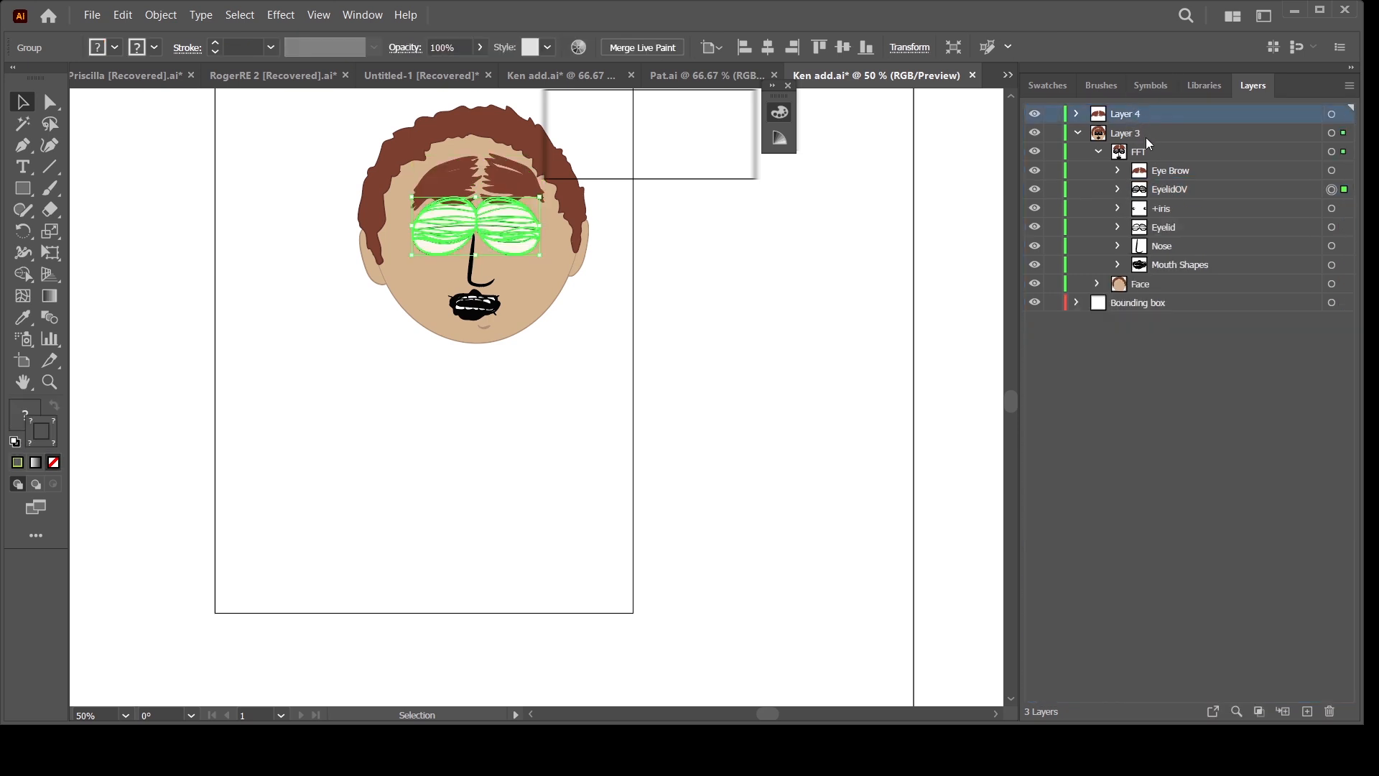
pyautogui.click(1308, 711)
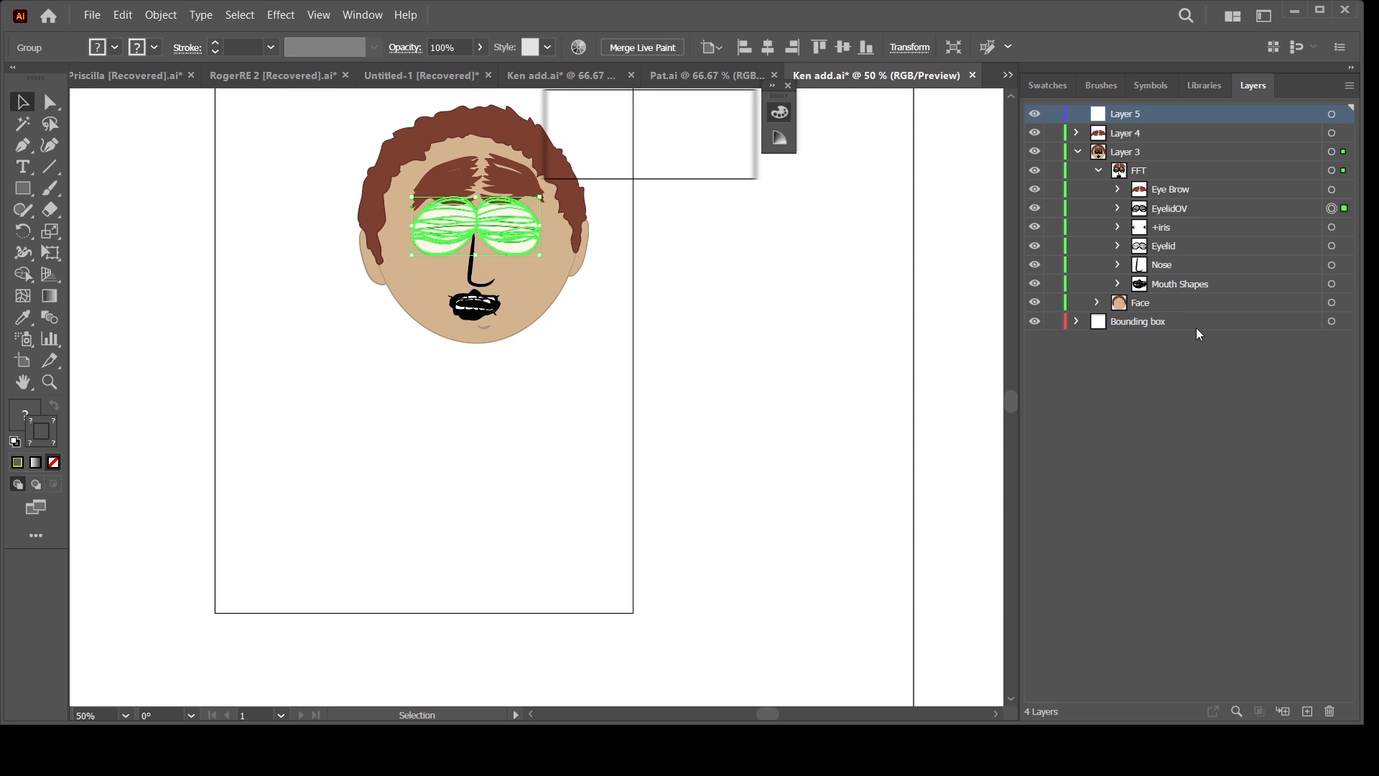
pyautogui.click(1171, 208)
pyautogui.moveTo(1169, 208); pyautogui.dragTo(1155, 115)
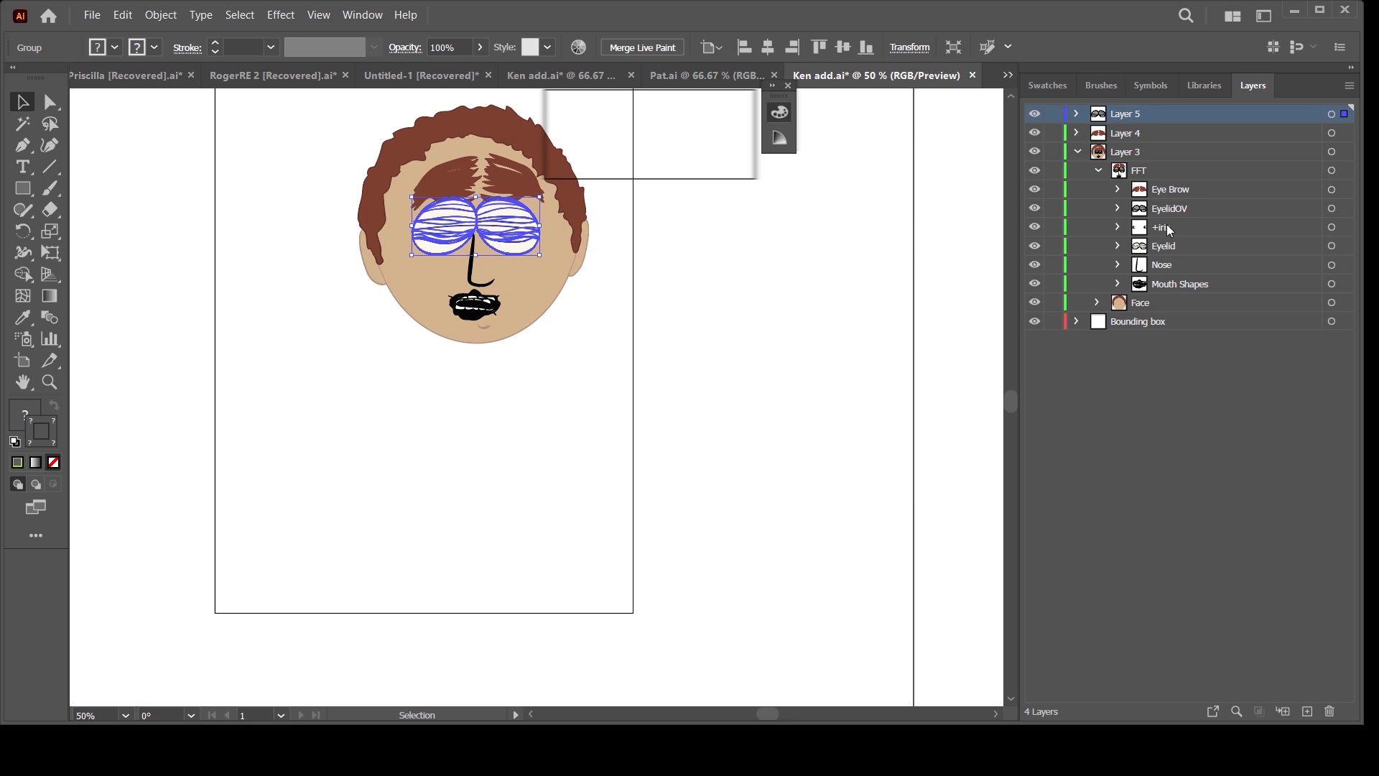
# Add new layers above Layer 5 and copy the Eyelid artwork from FFT into Layer 6
pyautogui.click(1172, 258)
pyautogui.click(1169, 247)
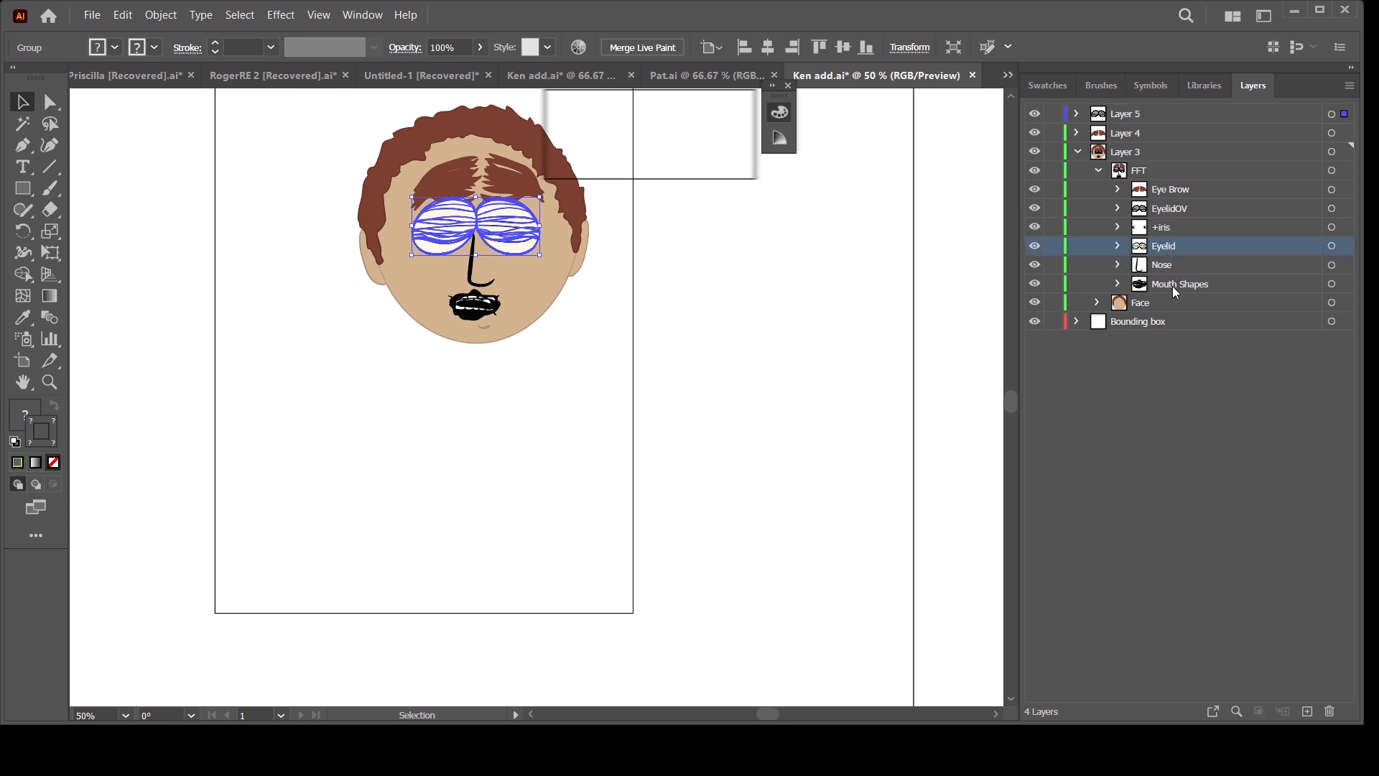
pyautogui.click(1132, 115)
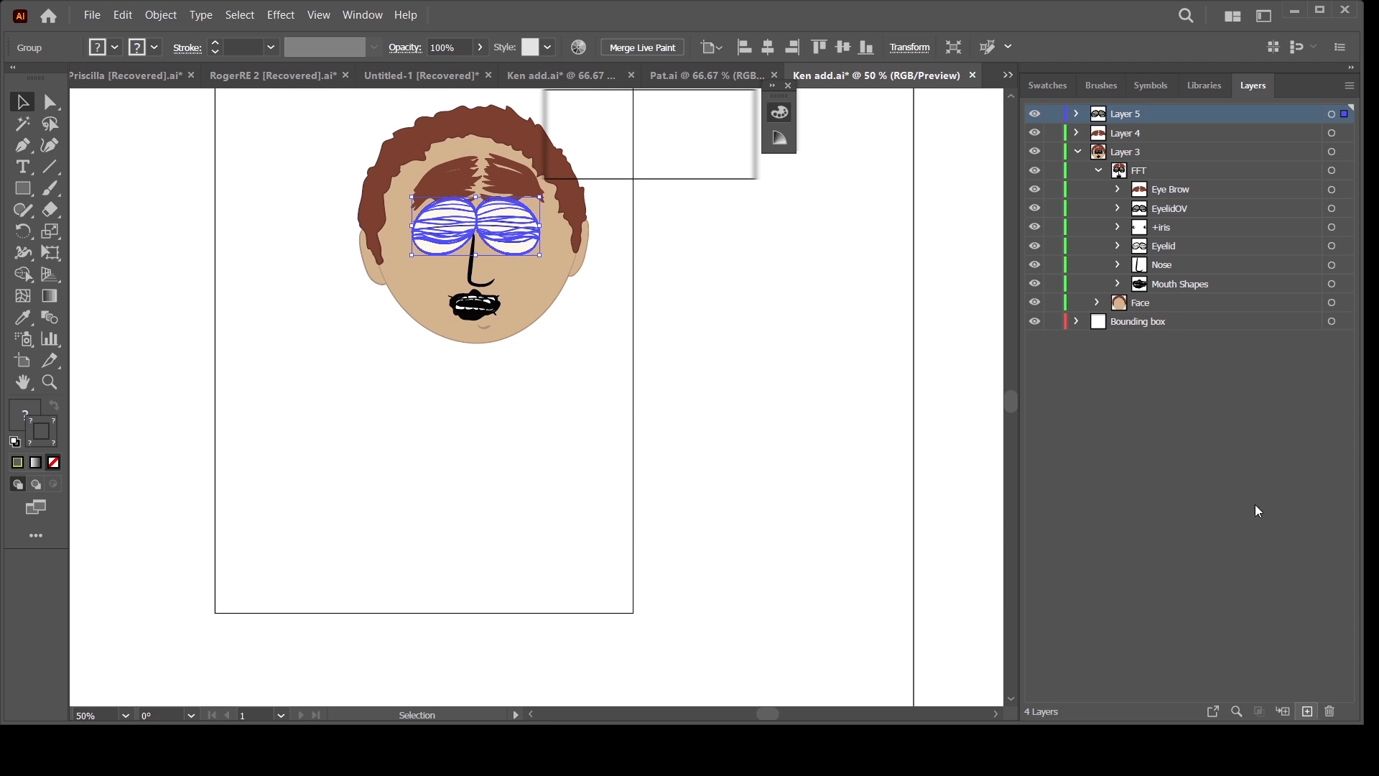
pyautogui.click(1307, 712)
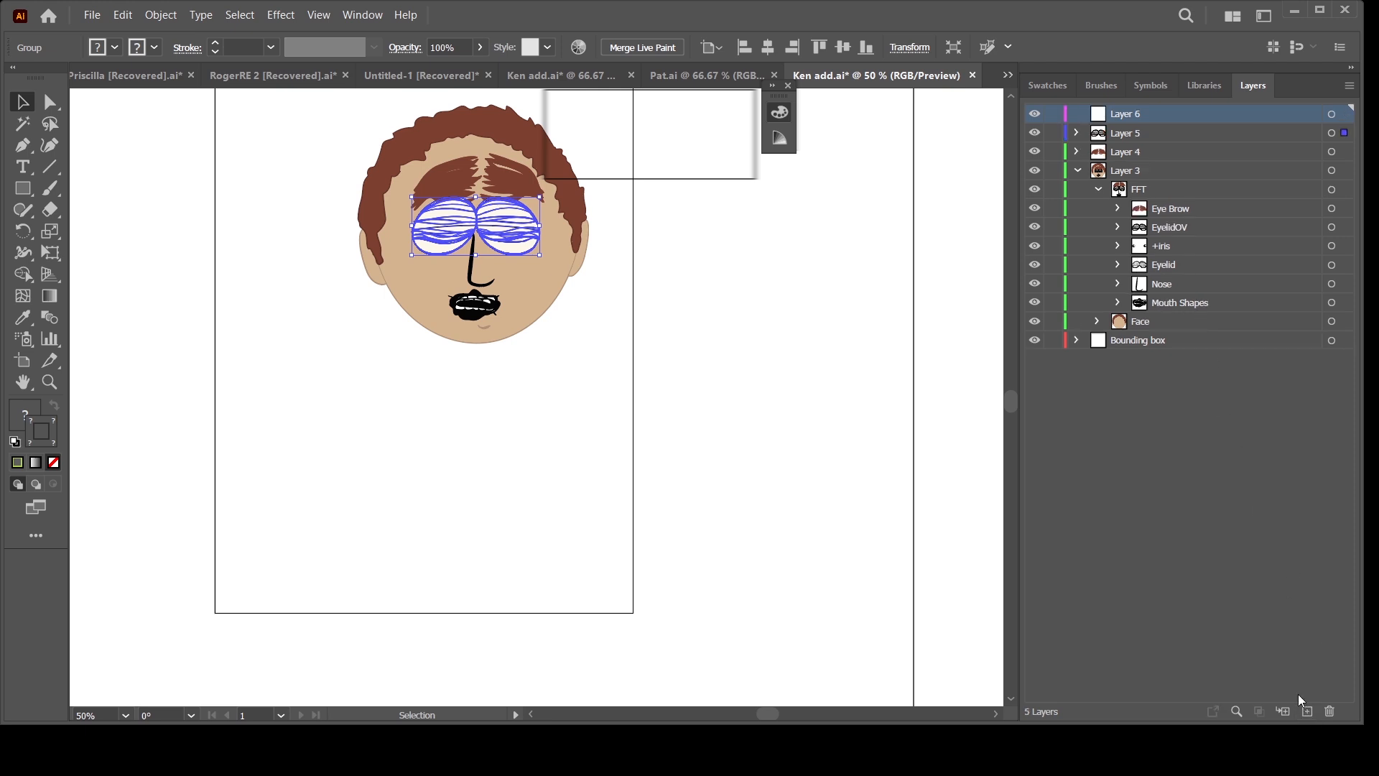
pyautogui.hotkey('ctrl', 'l')
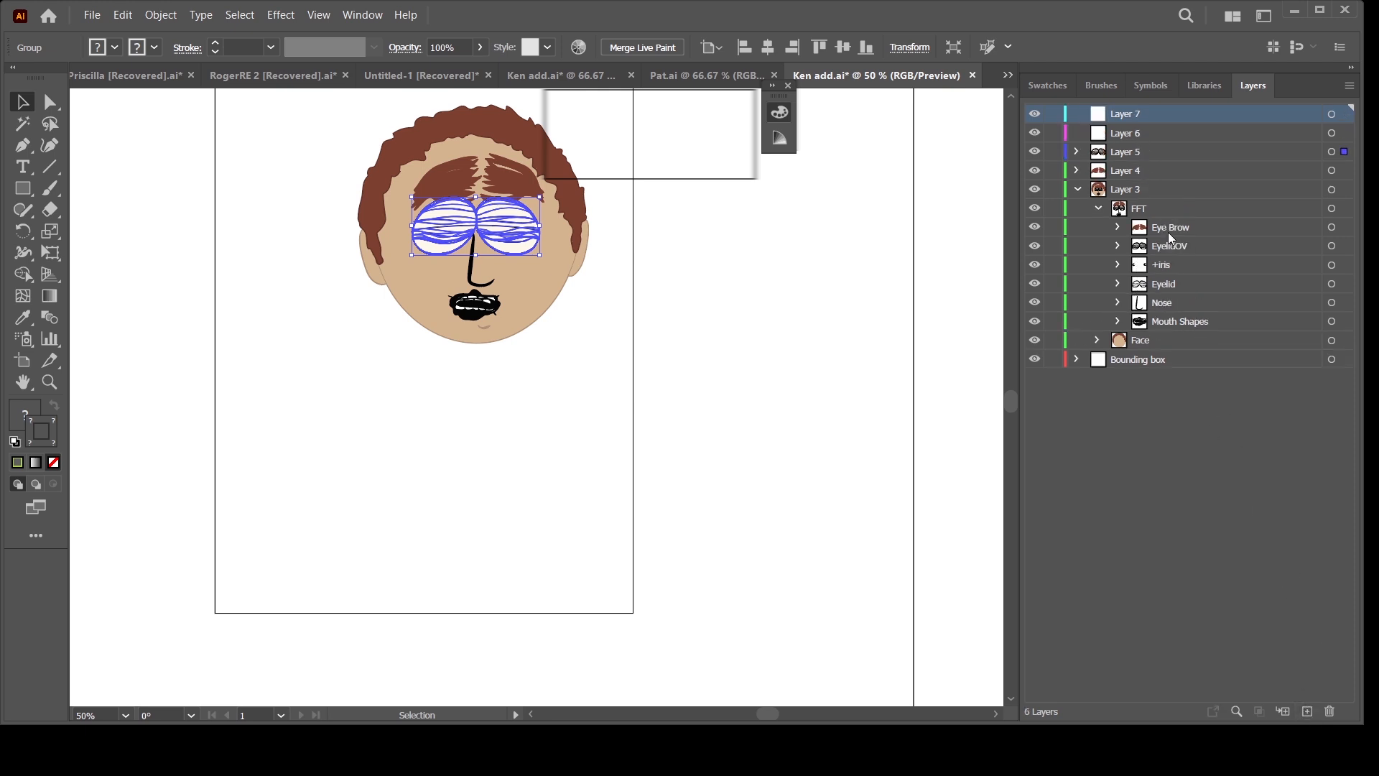
pyautogui.click(1171, 285)
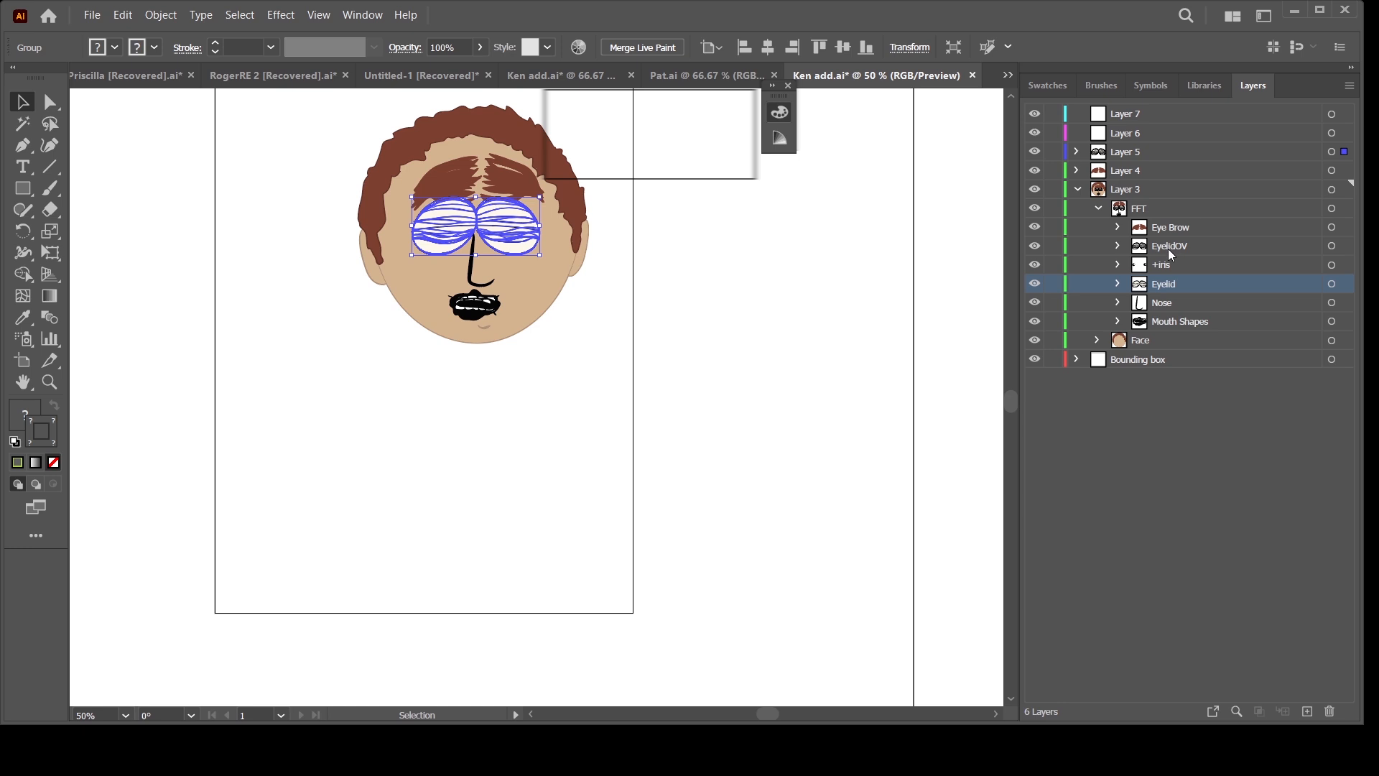
pyautogui.click(1173, 290)
pyautogui.moveTo(1173, 291); pyautogui.dragTo(1143, 133)
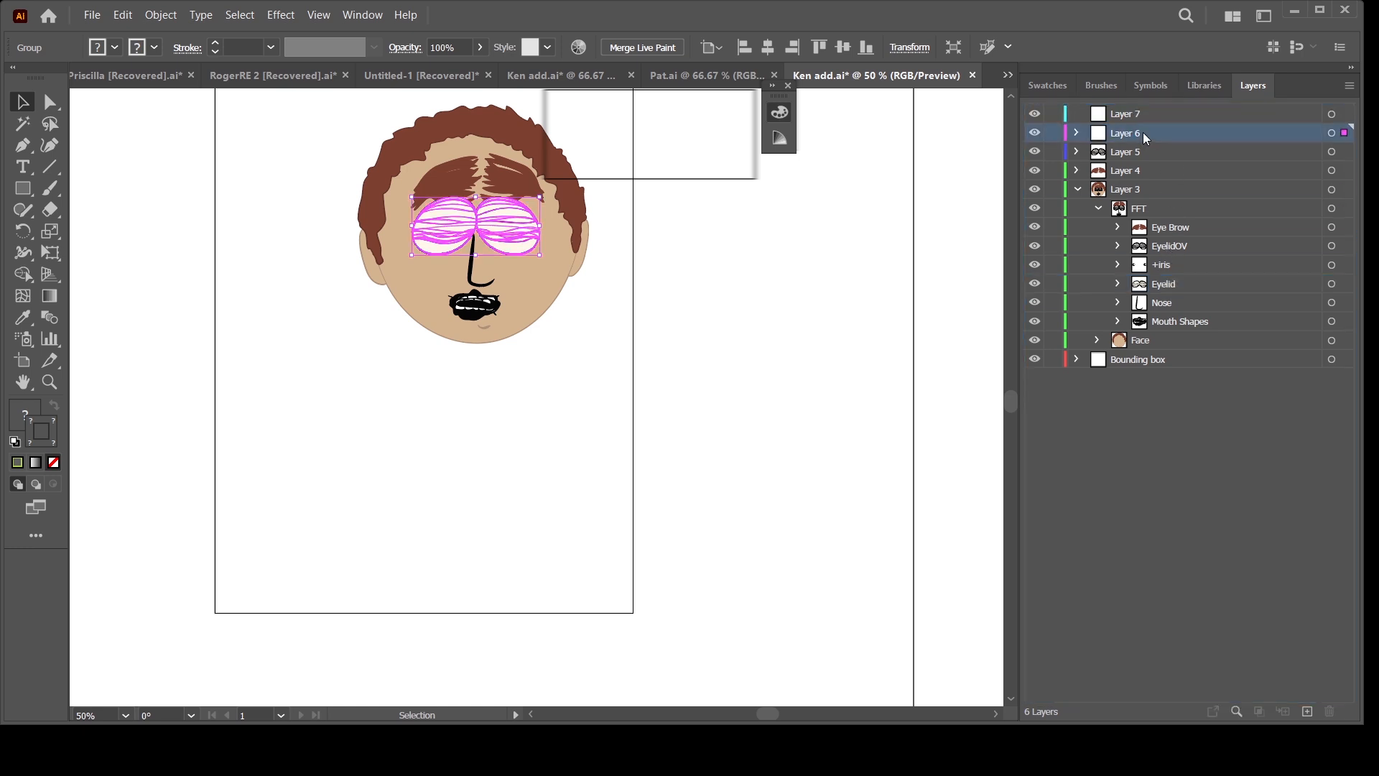
# Delete the empty Layer 7 and deselect all artwork
pyautogui.click(1139, 119)
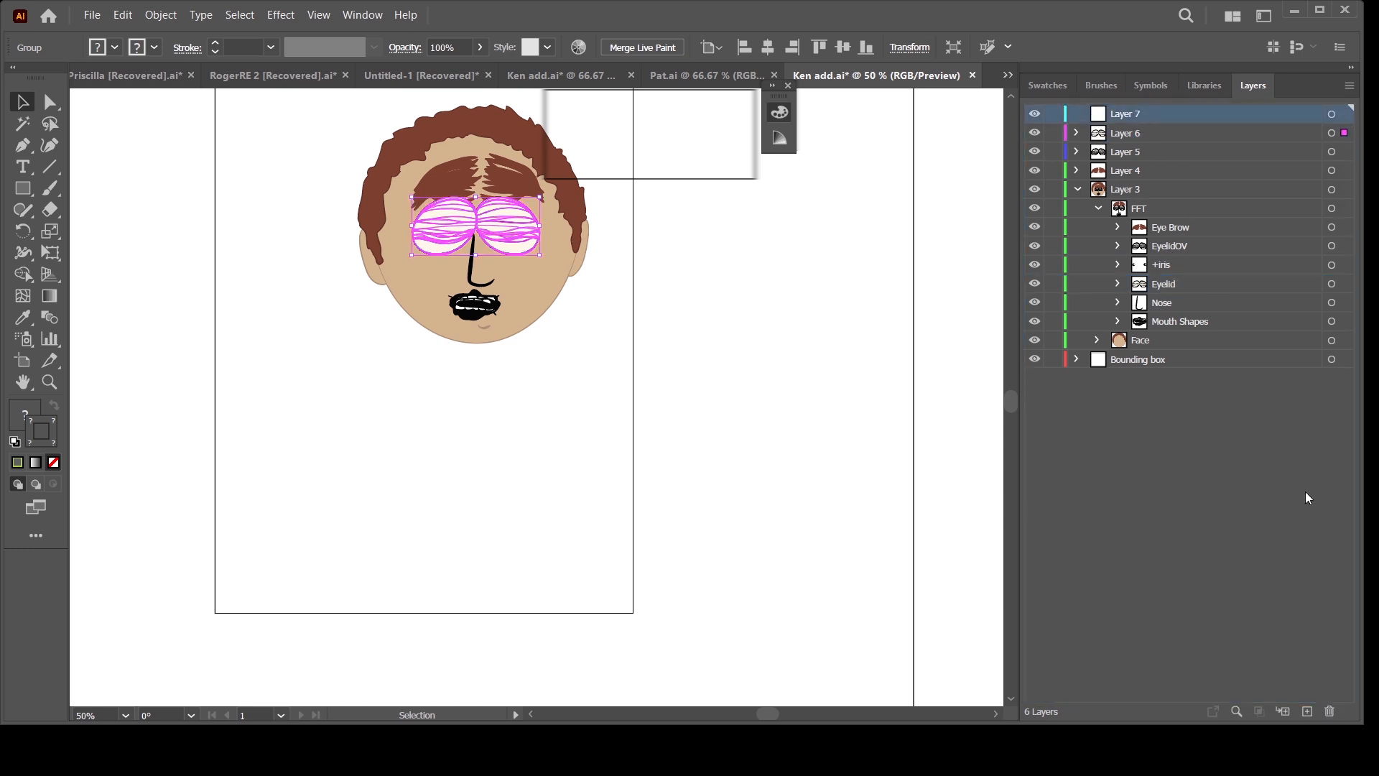
pyautogui.click(1331, 711)
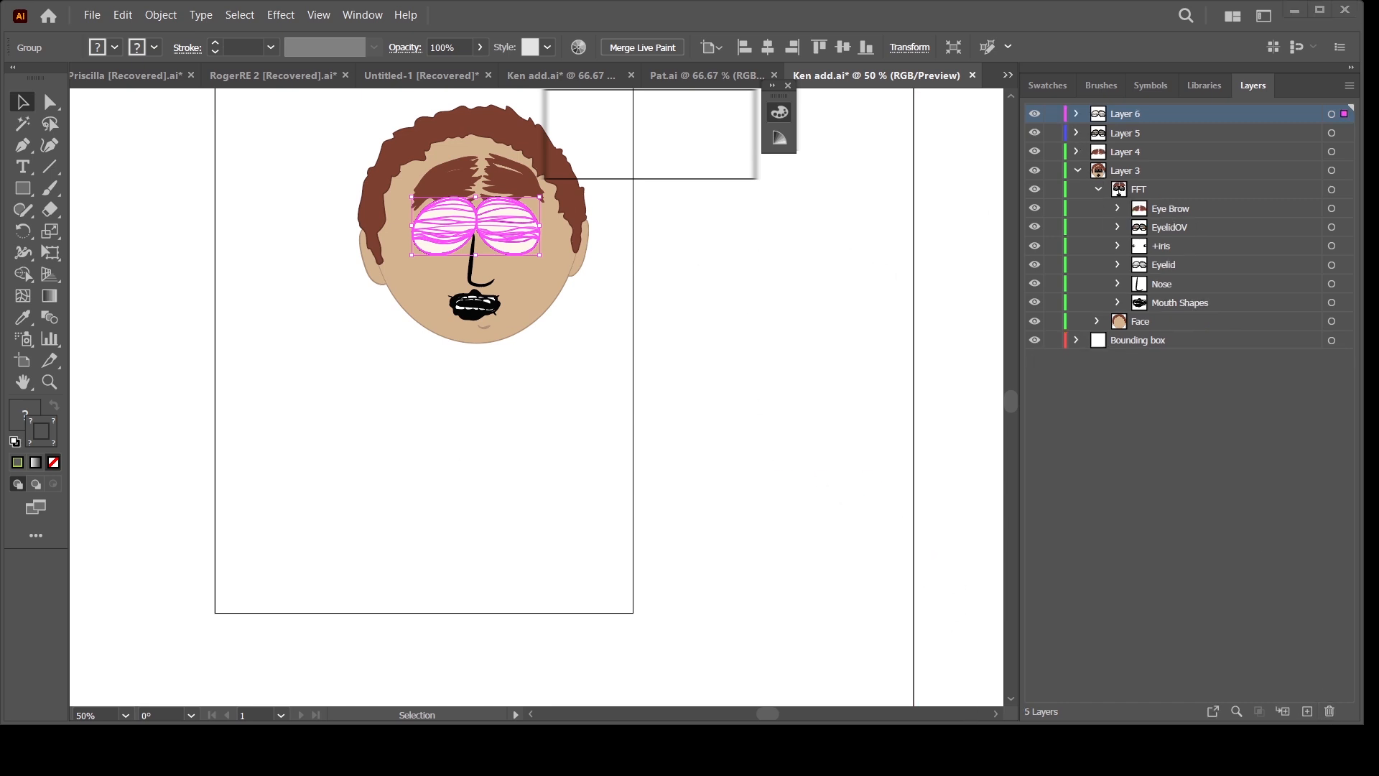
pyautogui.hotkey('ctrl', 'shift', 'a')
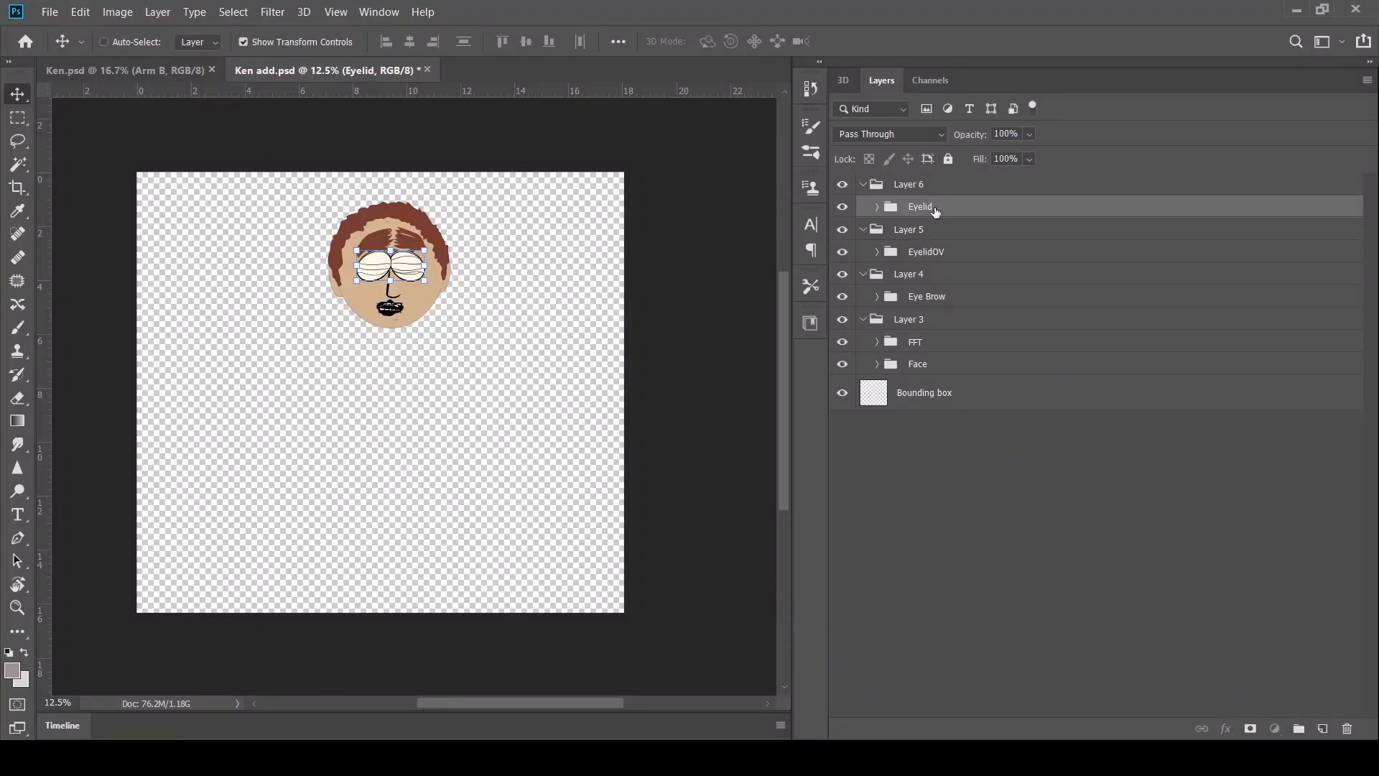
# In Photoshop's Ken add.psd, examine the Eyelid group in Layer 6, including its Question2, Happy and Blink subgroups, then collapse it
pyautogui.click(878, 207)
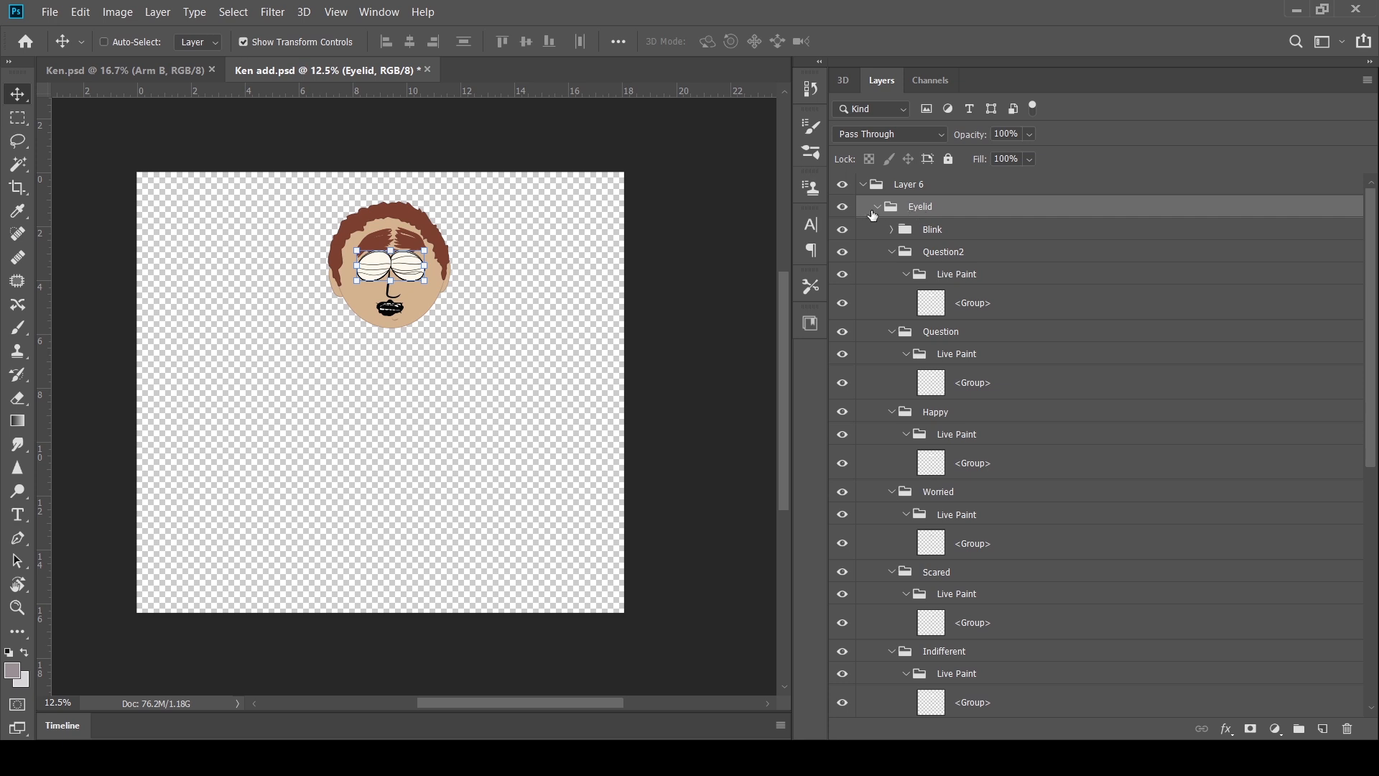
pyautogui.click(906, 274)
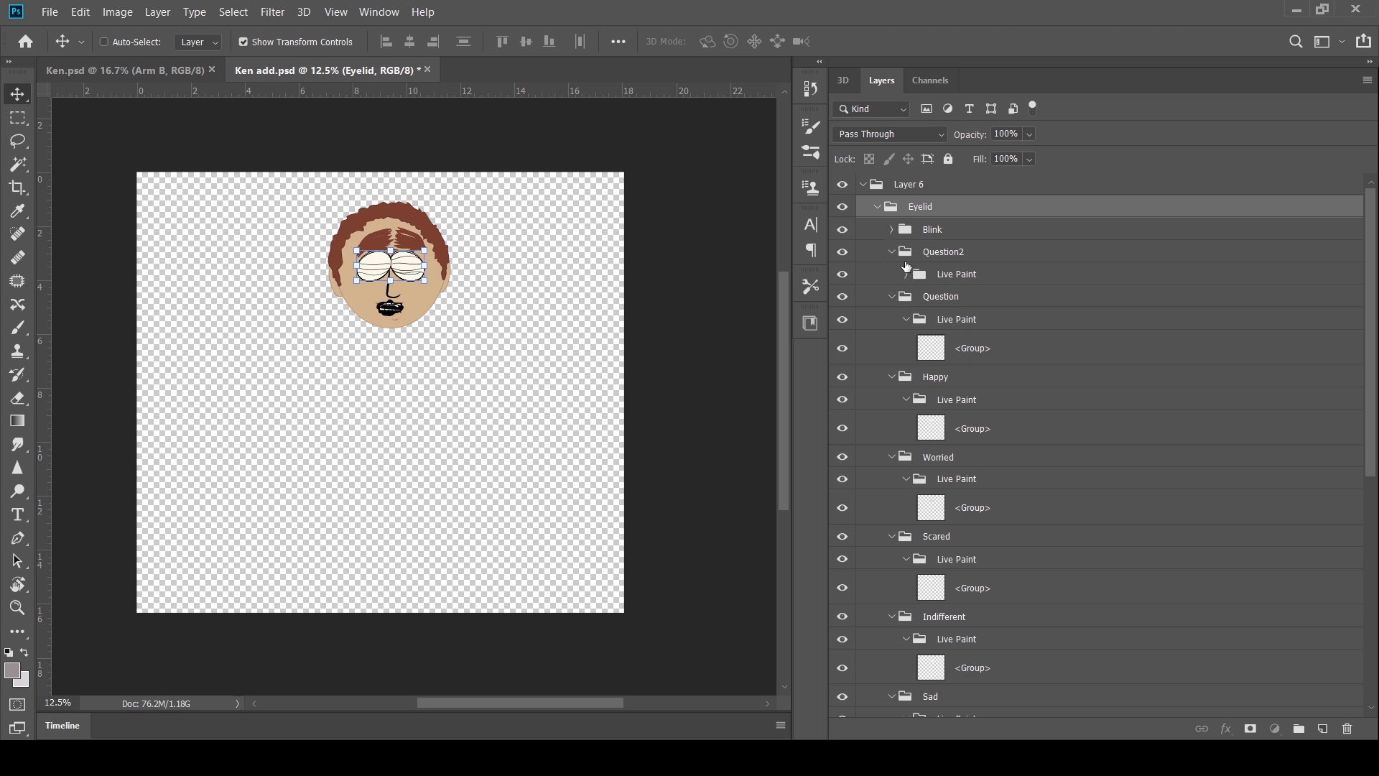
pyautogui.click(972, 280)
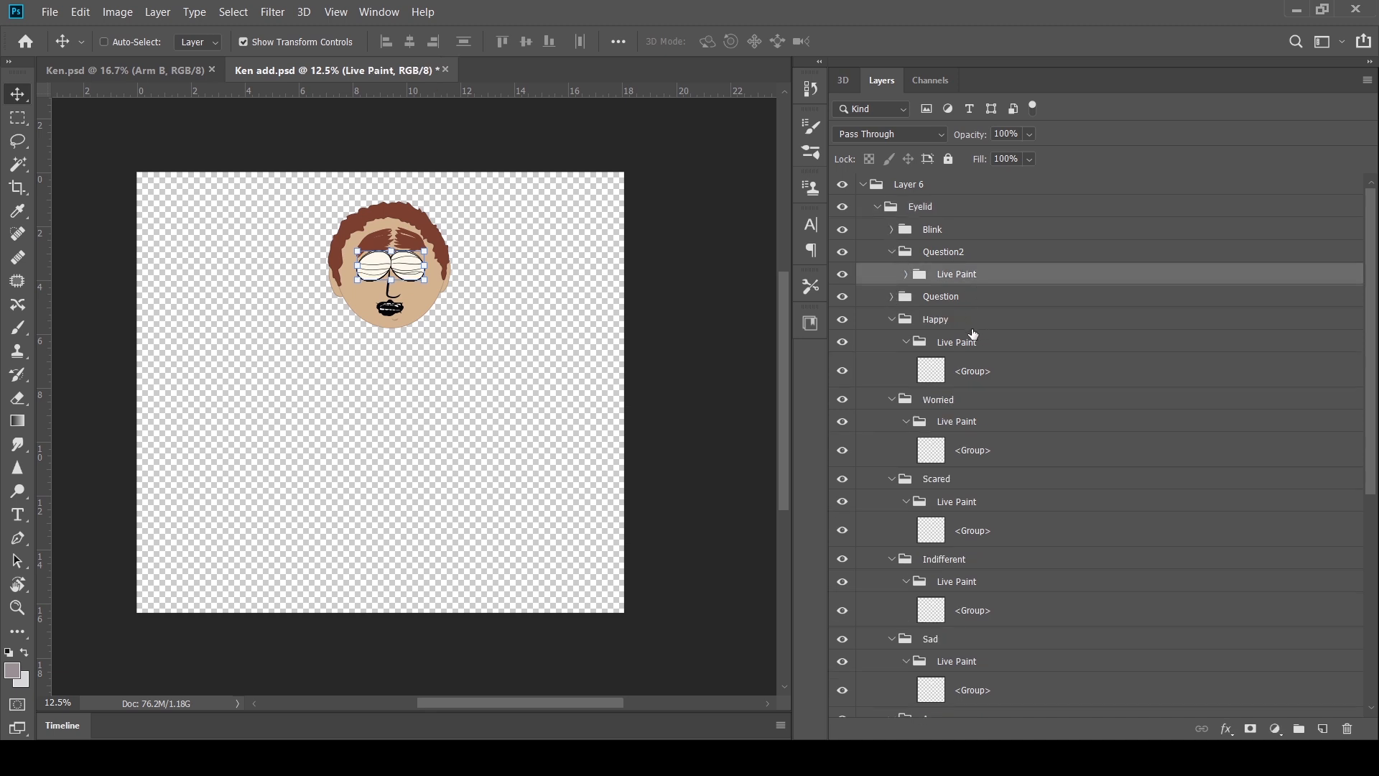
pyautogui.click(910, 349)
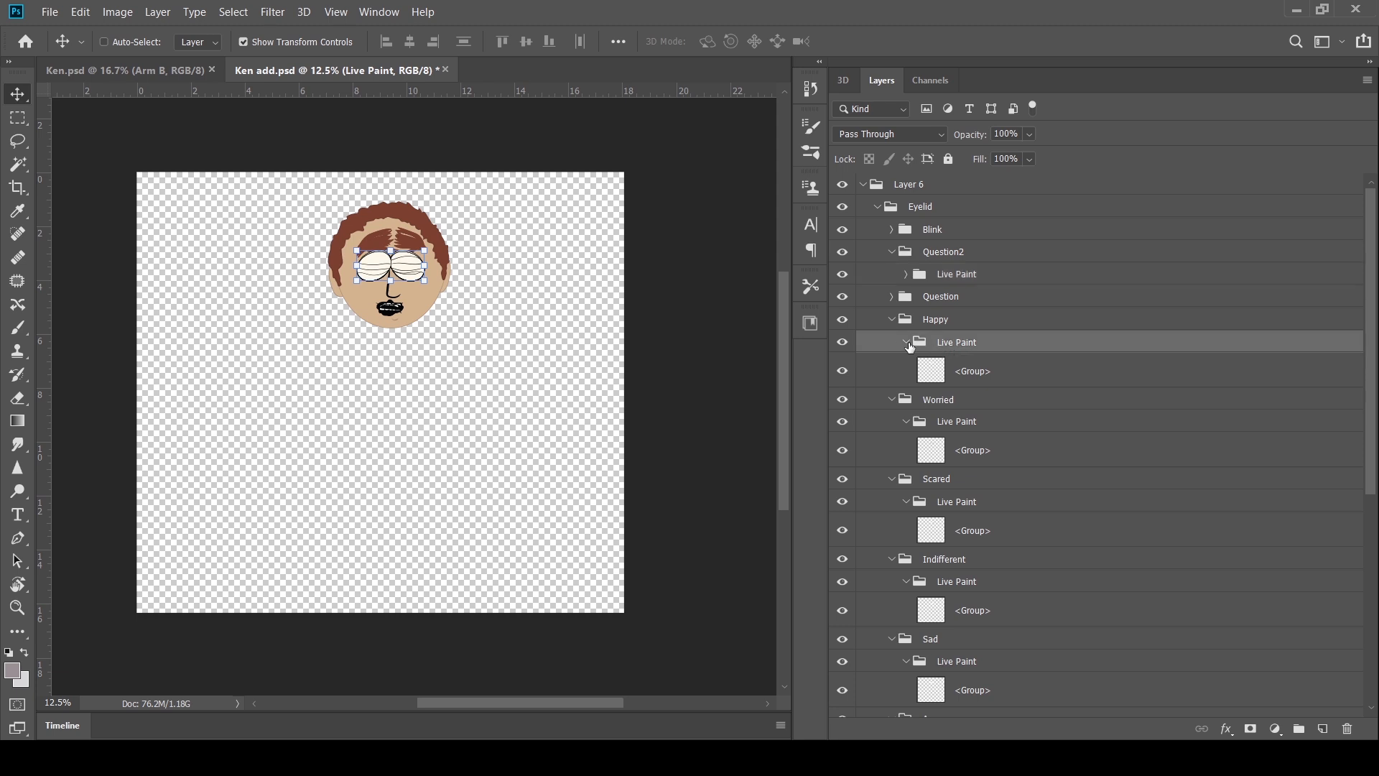
pyautogui.click(892, 253)
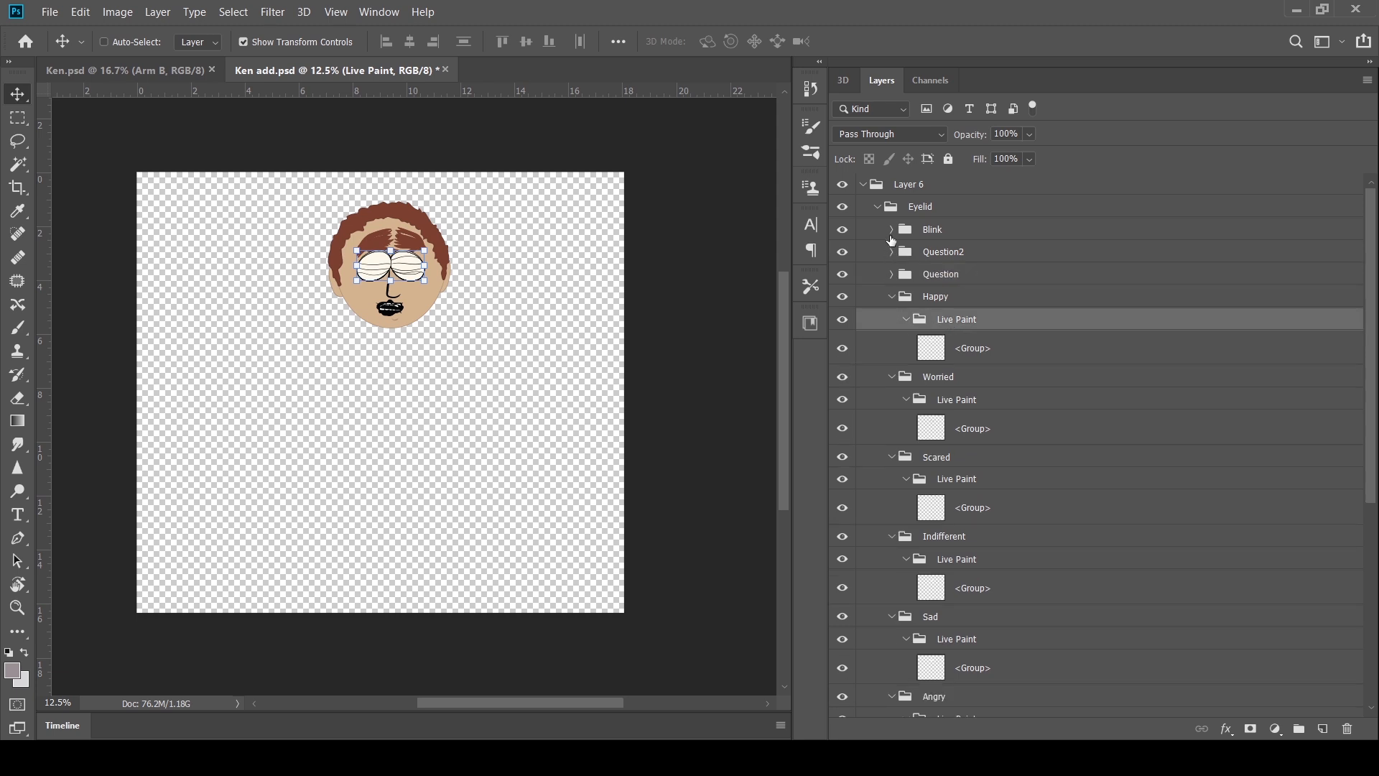
pyautogui.click(892, 230)
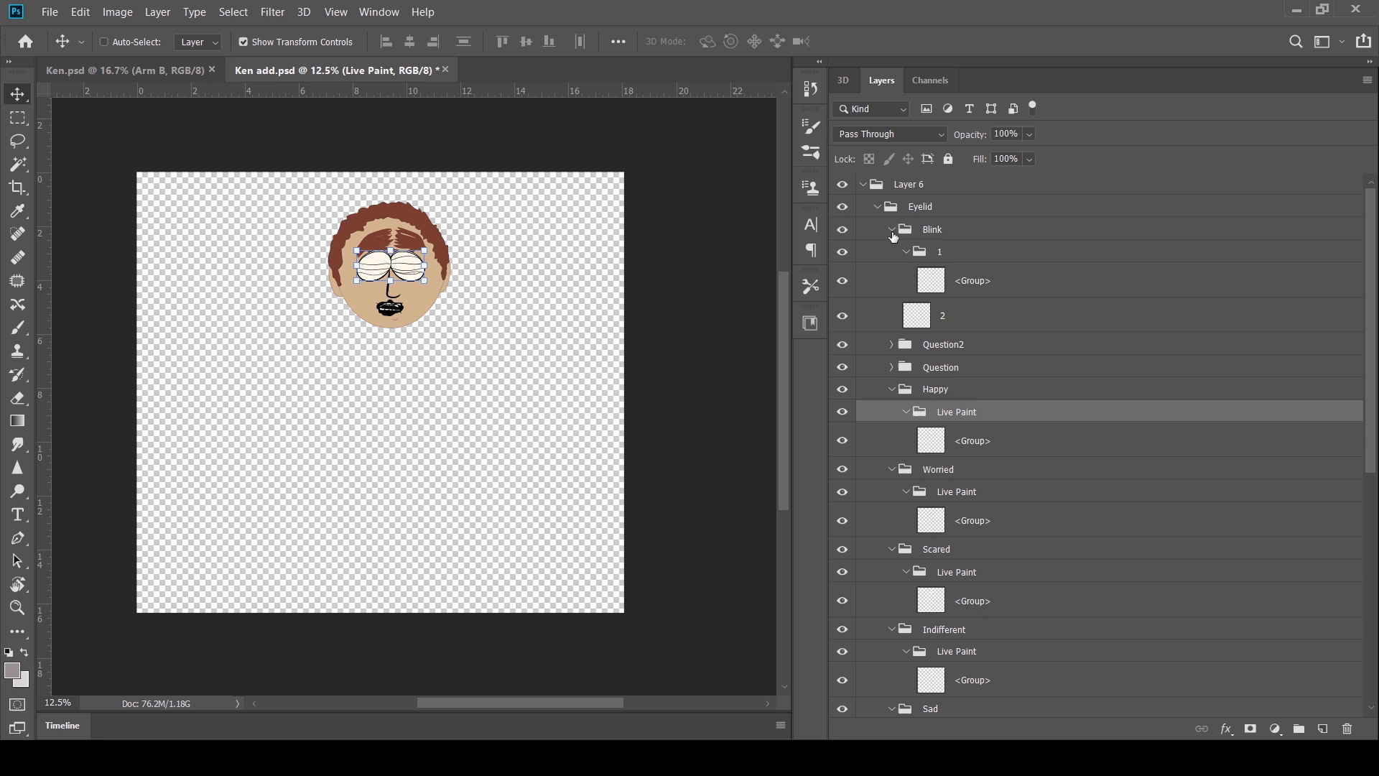
pyautogui.click(950, 255)
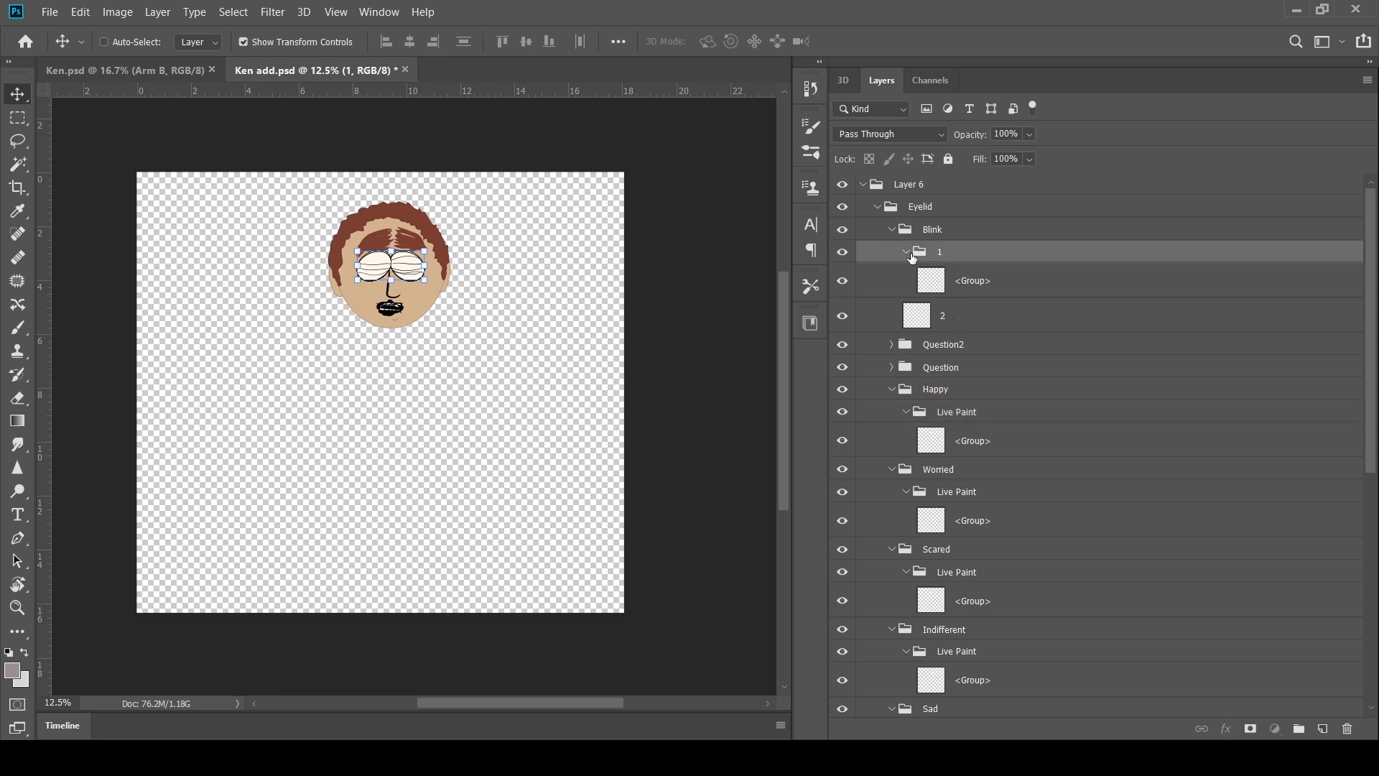
pyautogui.click(956, 315)
pyautogui.click(906, 251)
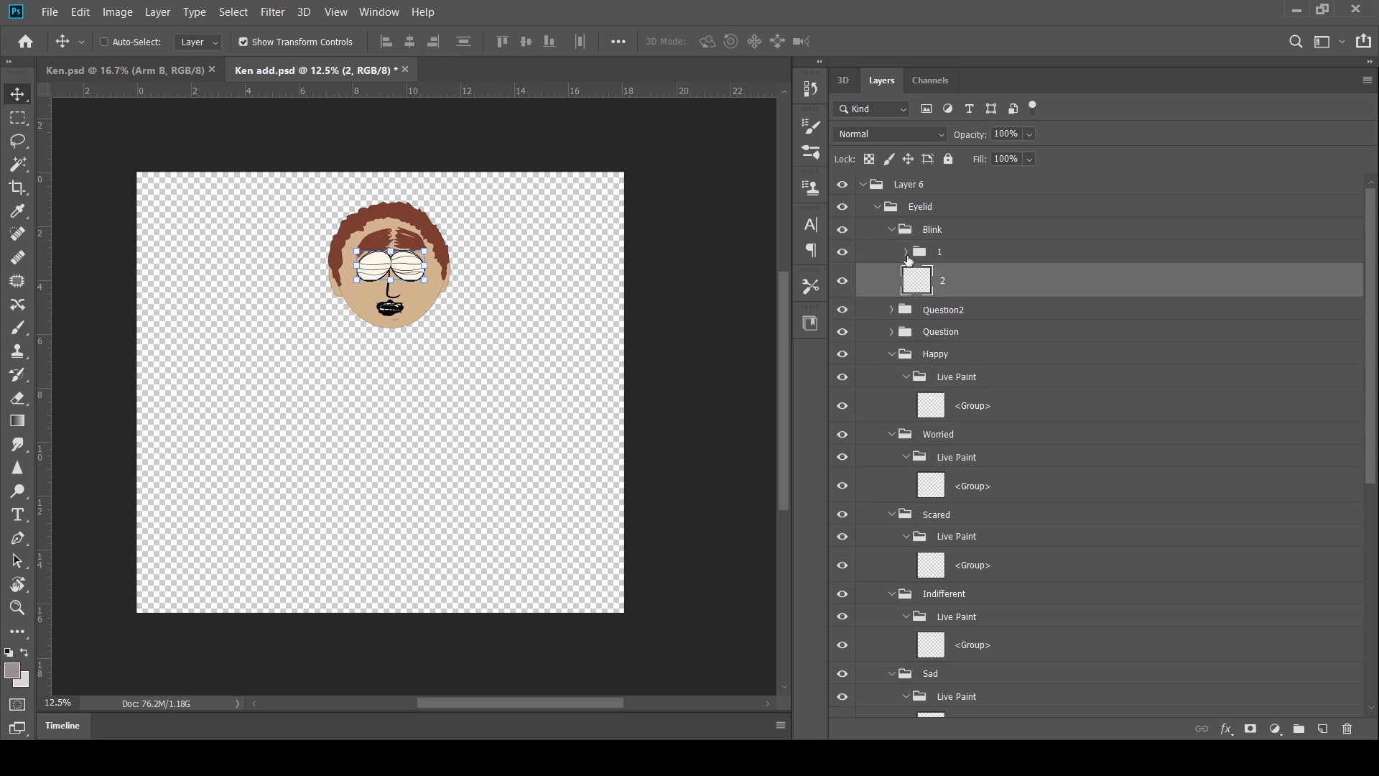
pyautogui.click(892, 229)
pyautogui.click(876, 207)
pyautogui.click(877, 207)
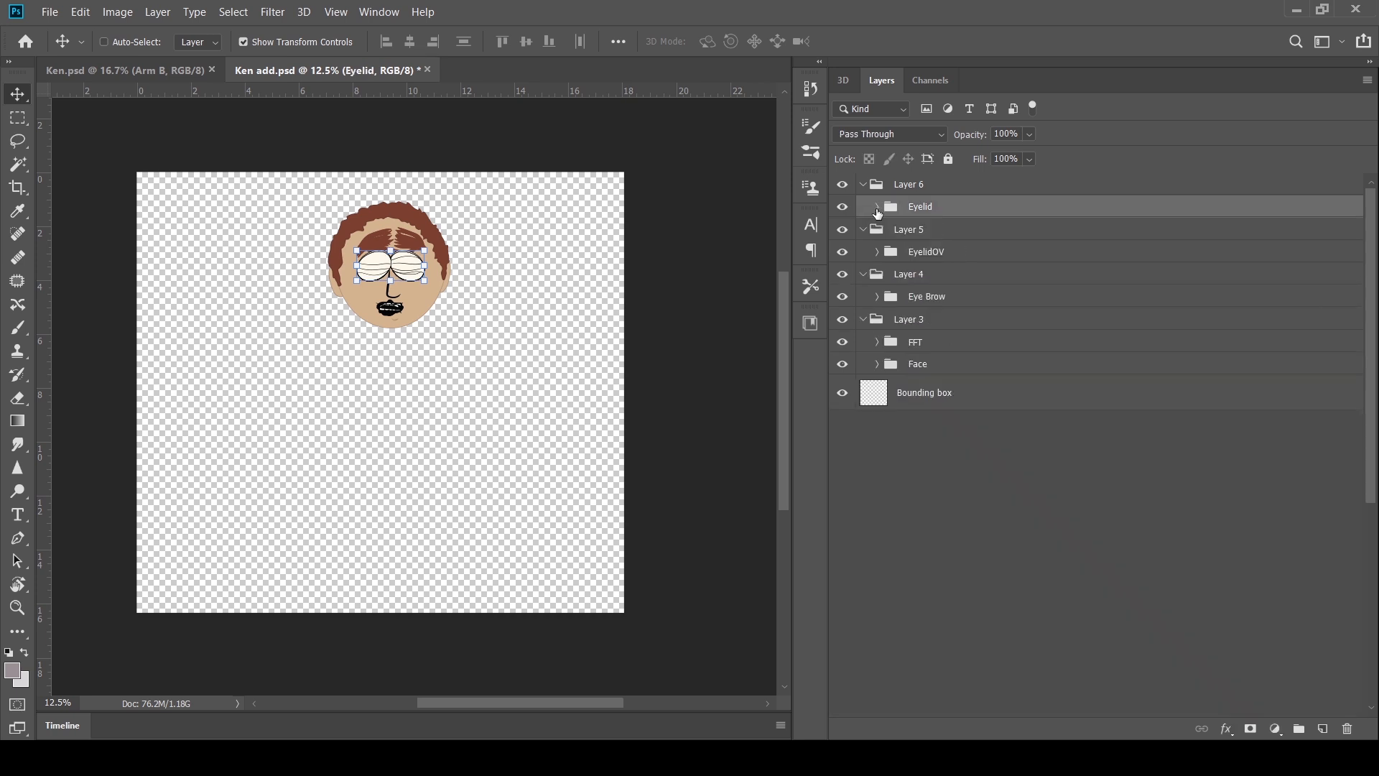
# Move the Eye Brow group from Layer 4 to the top of FFT in Layer 3 and select the old Eye Brow group beneath it
pyautogui.click(875, 344)
pyautogui.click(886, 347)
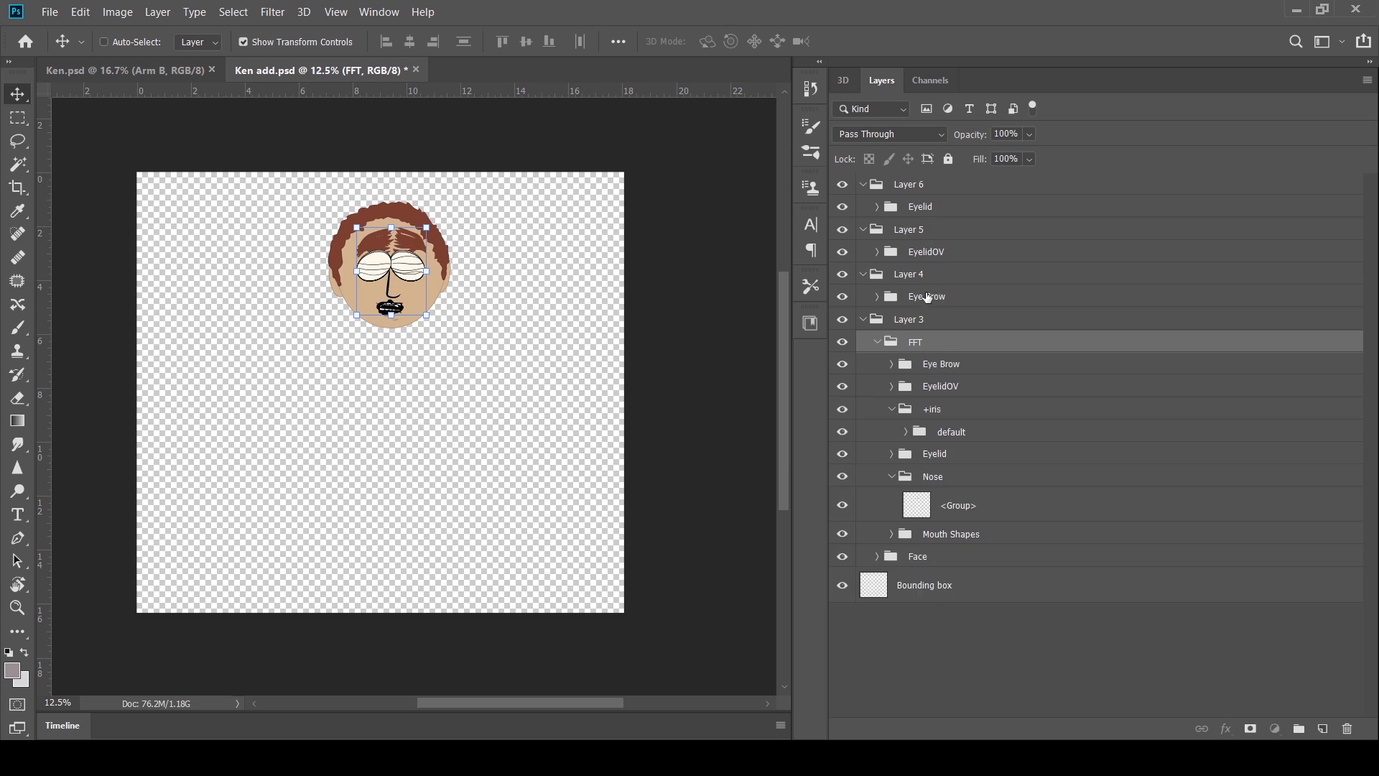
pyautogui.moveTo(927, 297); pyautogui.dragTo(959, 371)
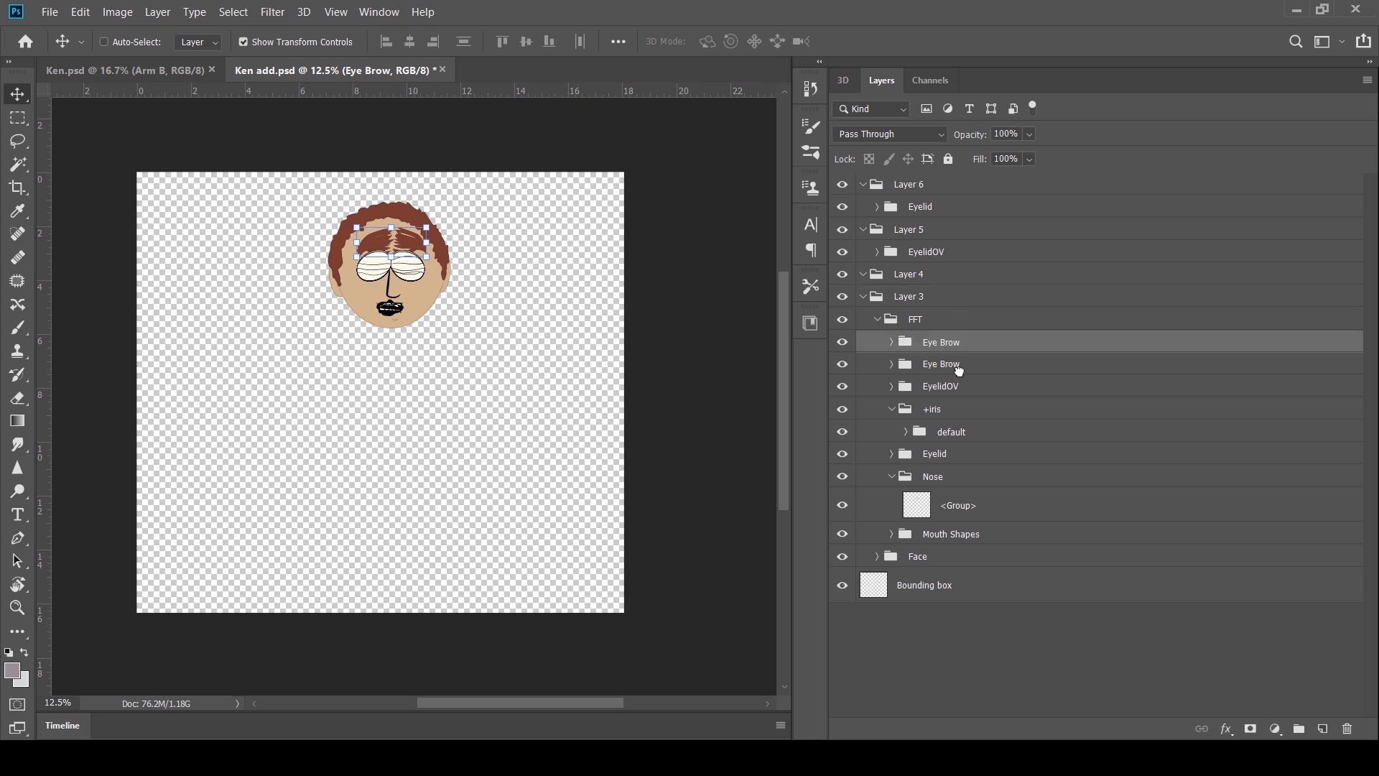
pyautogui.click(962, 366)
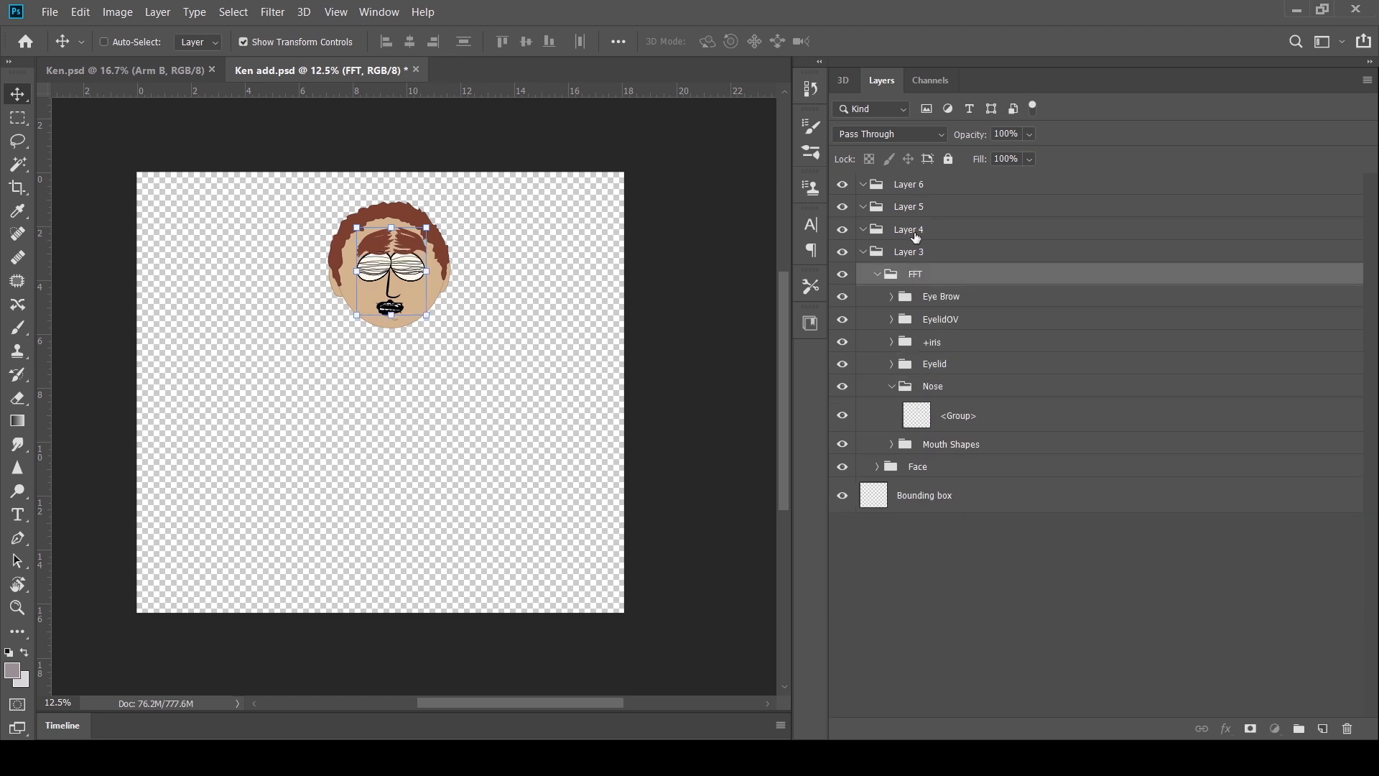
# Delete the emptied Layer 4, Layer 5 and Layer 6 groups
pyautogui.click(916, 233)
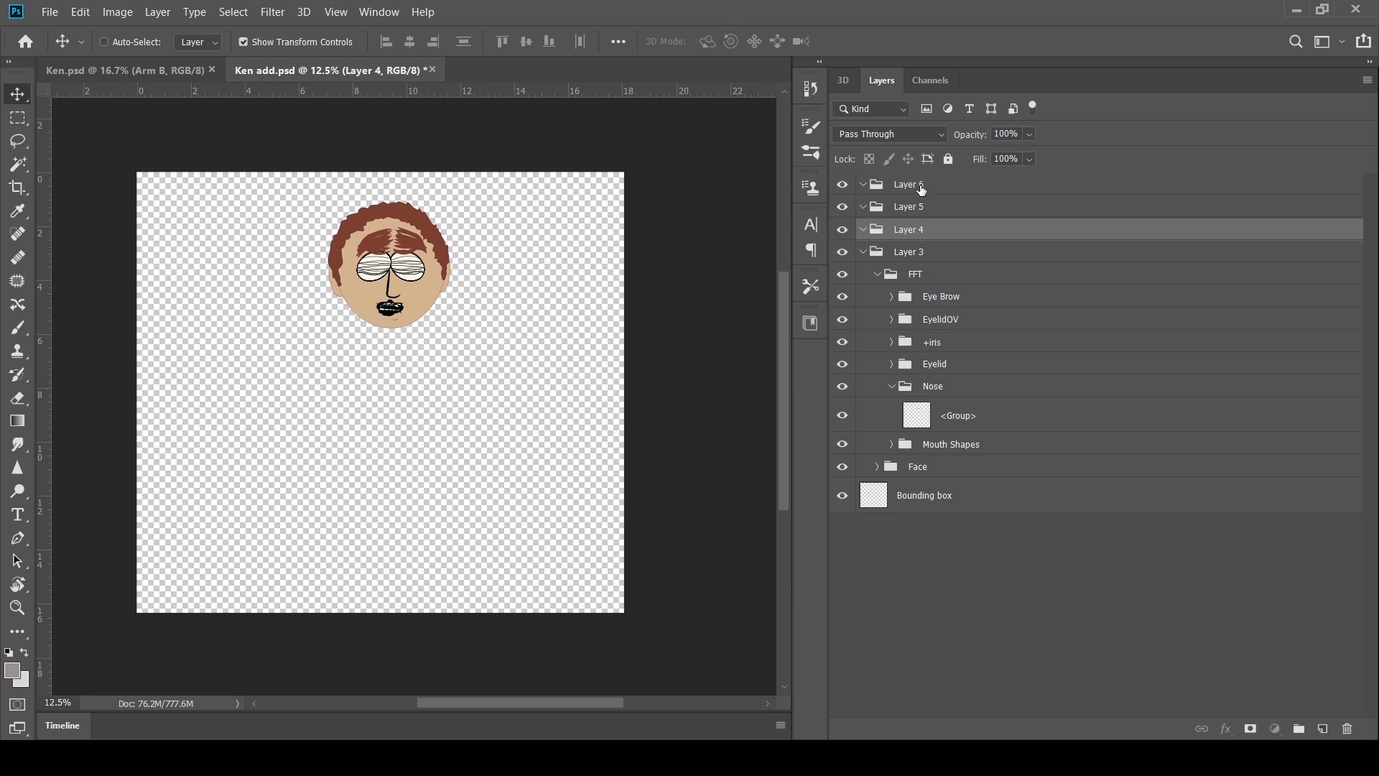
pyautogui.keyDown('shift'); pyautogui.click(921, 190); pyautogui.keyUp('shift')
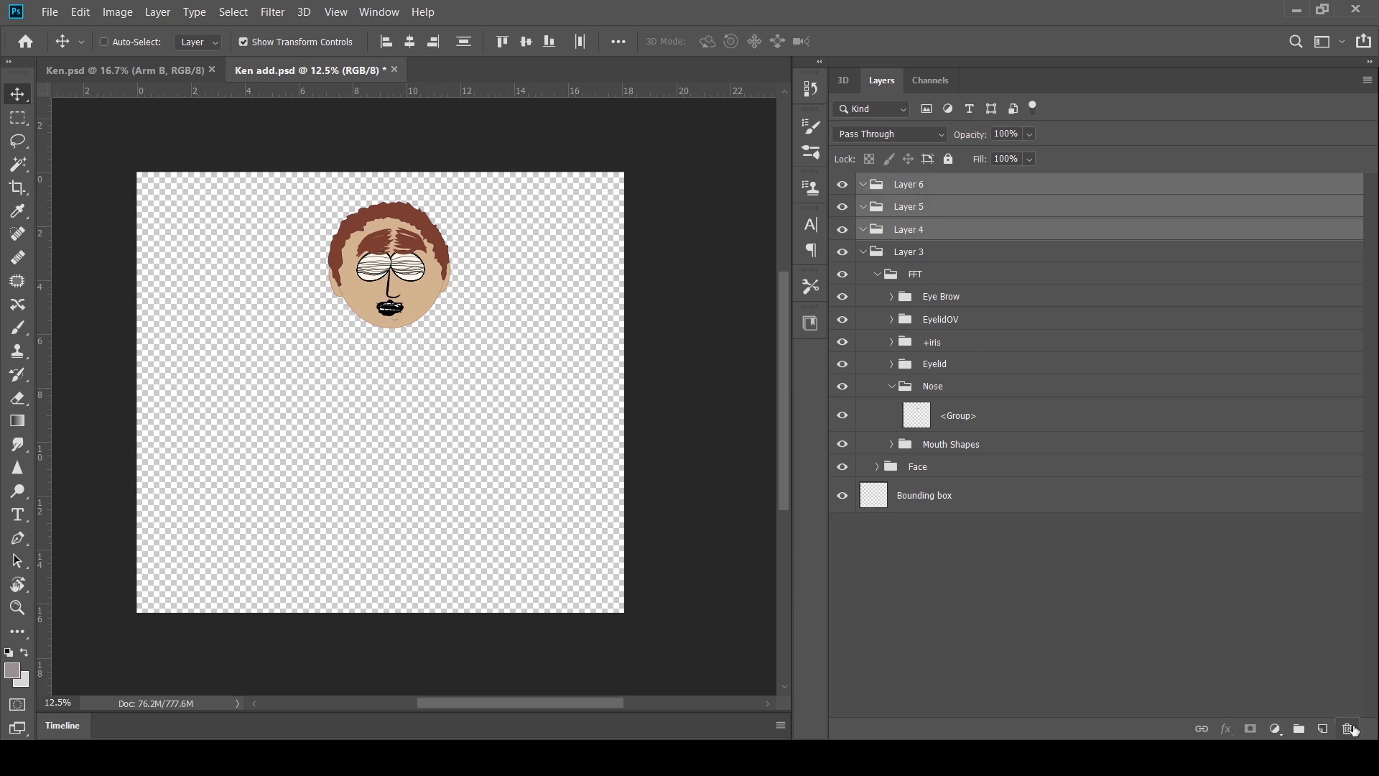
pyautogui.press('Delete')
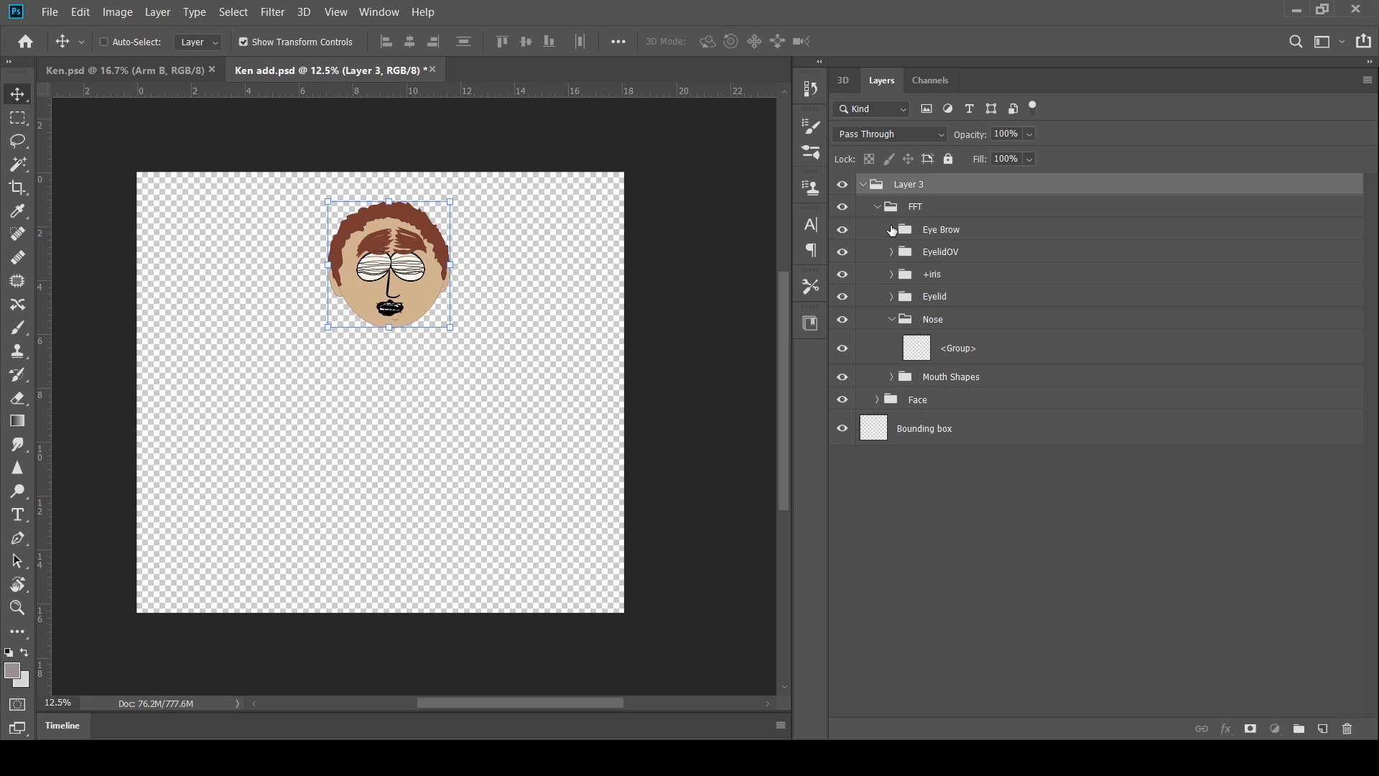
# Collapse the FFT group and select it together with the Face group
pyautogui.click(877, 207)
pyautogui.click(939, 207)
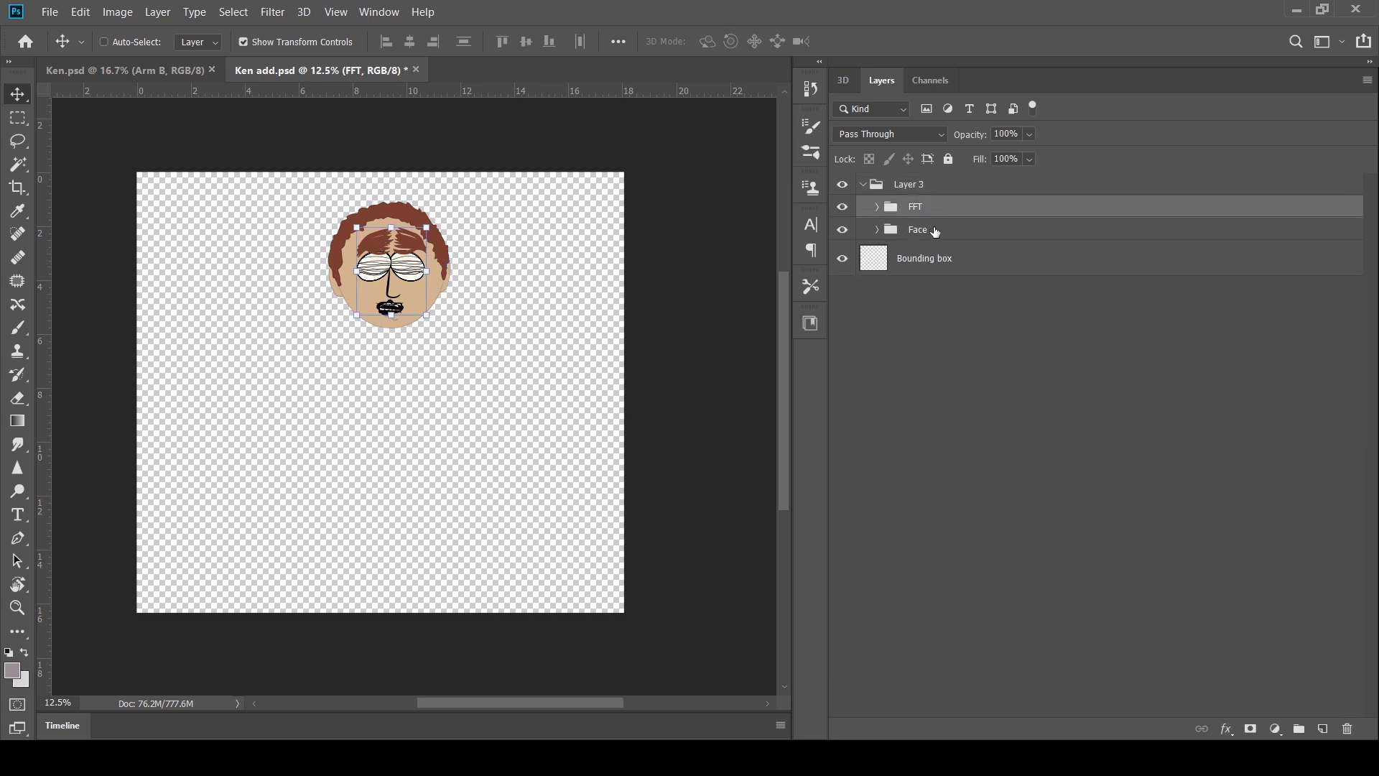
pyautogui.keyDown('shift'); pyautogui.click(937, 232); pyautogui.keyUp('shift')
pyautogui.press('ctrl')
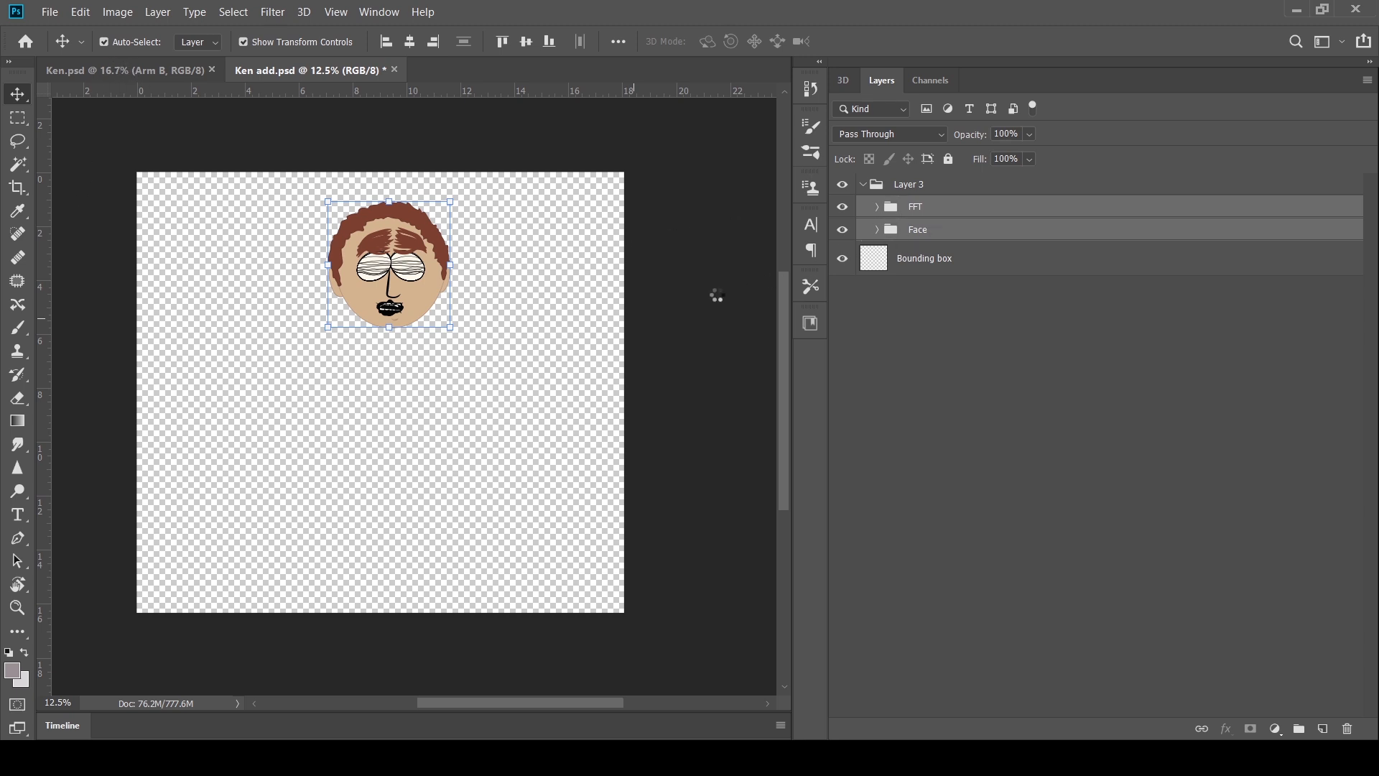
# Tidy the EyelidOV subgroups and hide the expressions from Blink through Shock, leaving Default visible, and collapse EyelidOV
pyautogui.click(878, 229)
pyautogui.click(905, 431)
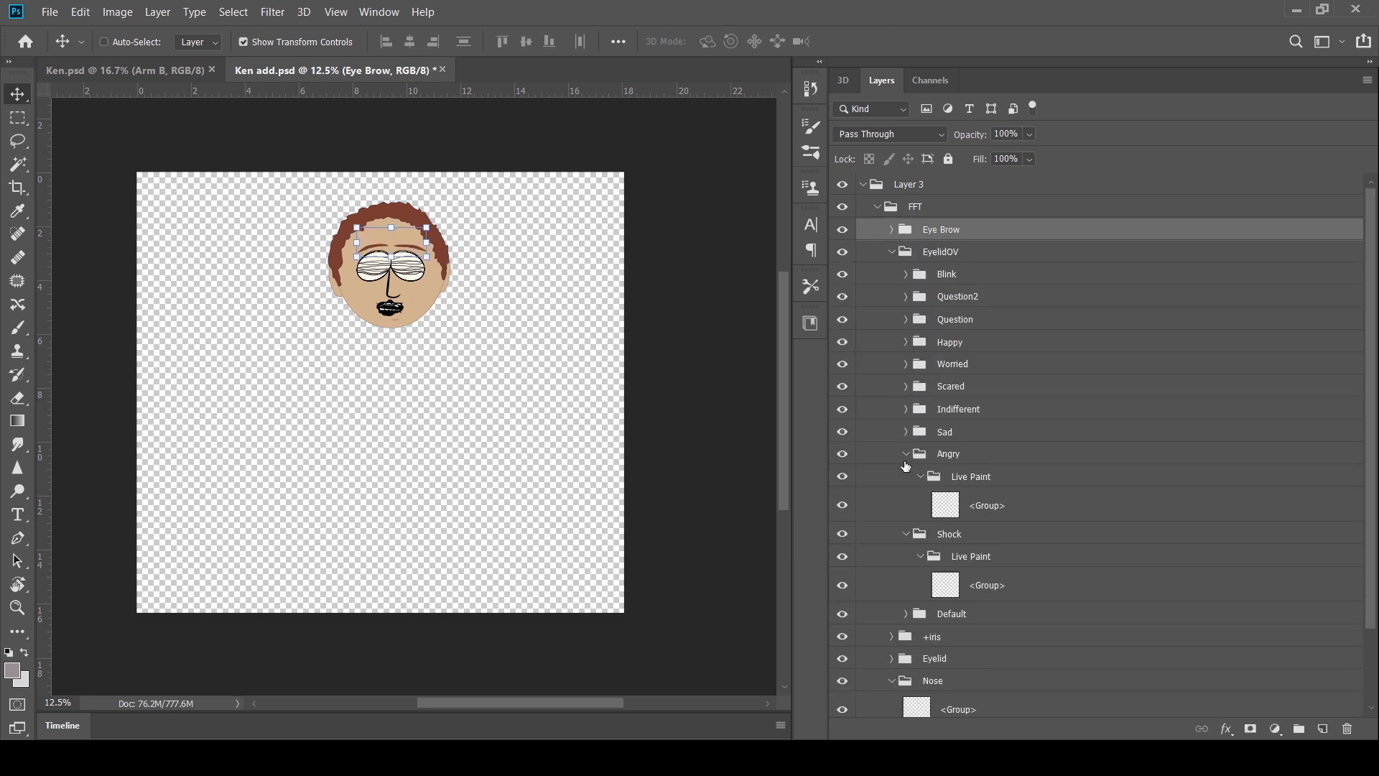
pyautogui.click(905, 453)
pyautogui.click(919, 476)
pyautogui.click(906, 477)
pyautogui.moveTo(842, 274); pyautogui.dragTo(842, 476)
pyautogui.click(891, 252)
pyautogui.click(891, 274)
pyautogui.click(892, 274)
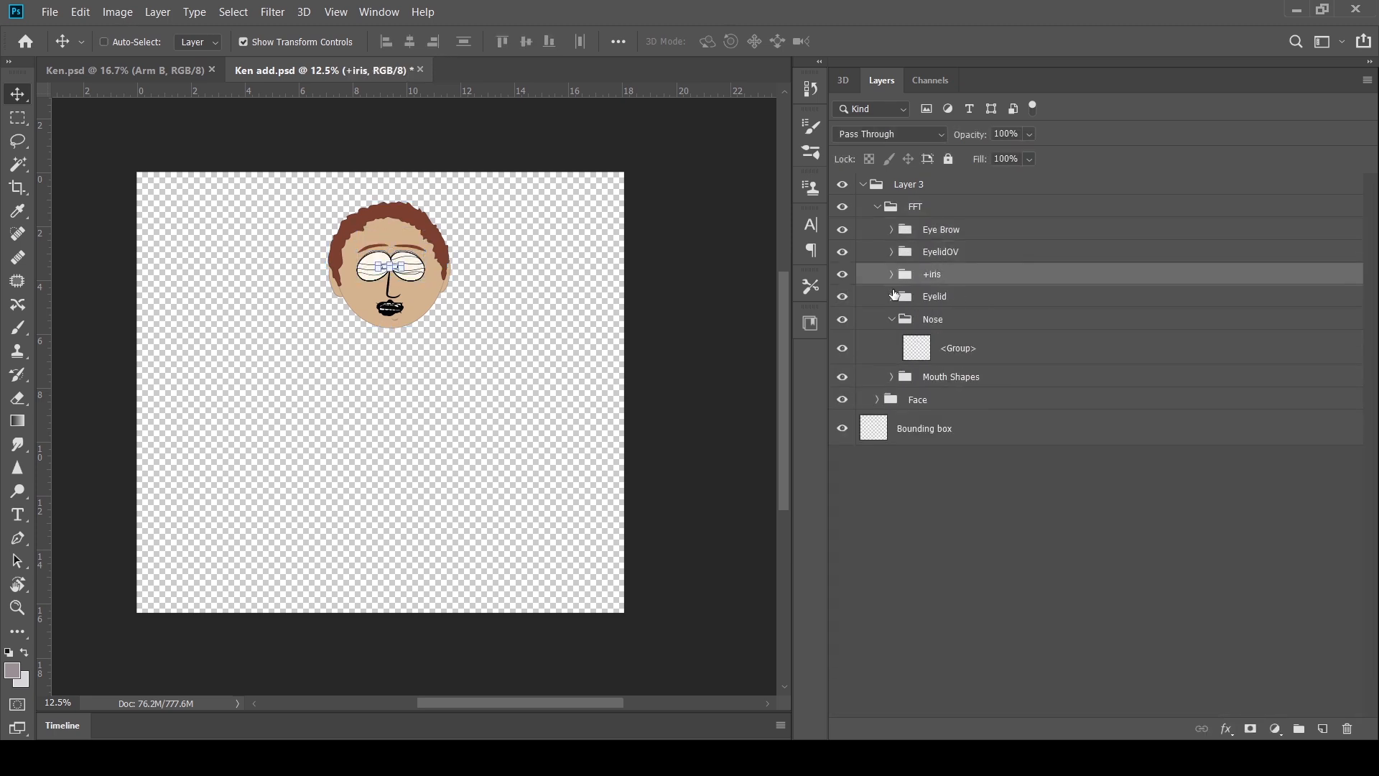
# Collapse the expression subgroups inside Eyelid, hide Blink through Shock so only Default stays visible, and collapse Eyelid
pyautogui.click(891, 296)
pyautogui.click(906, 387)
pyautogui.click(906, 409)
pyautogui.click(906, 431)
pyautogui.click(906, 453)
pyautogui.click(906, 477)
pyautogui.click(906, 498)
pyautogui.click(906, 522)
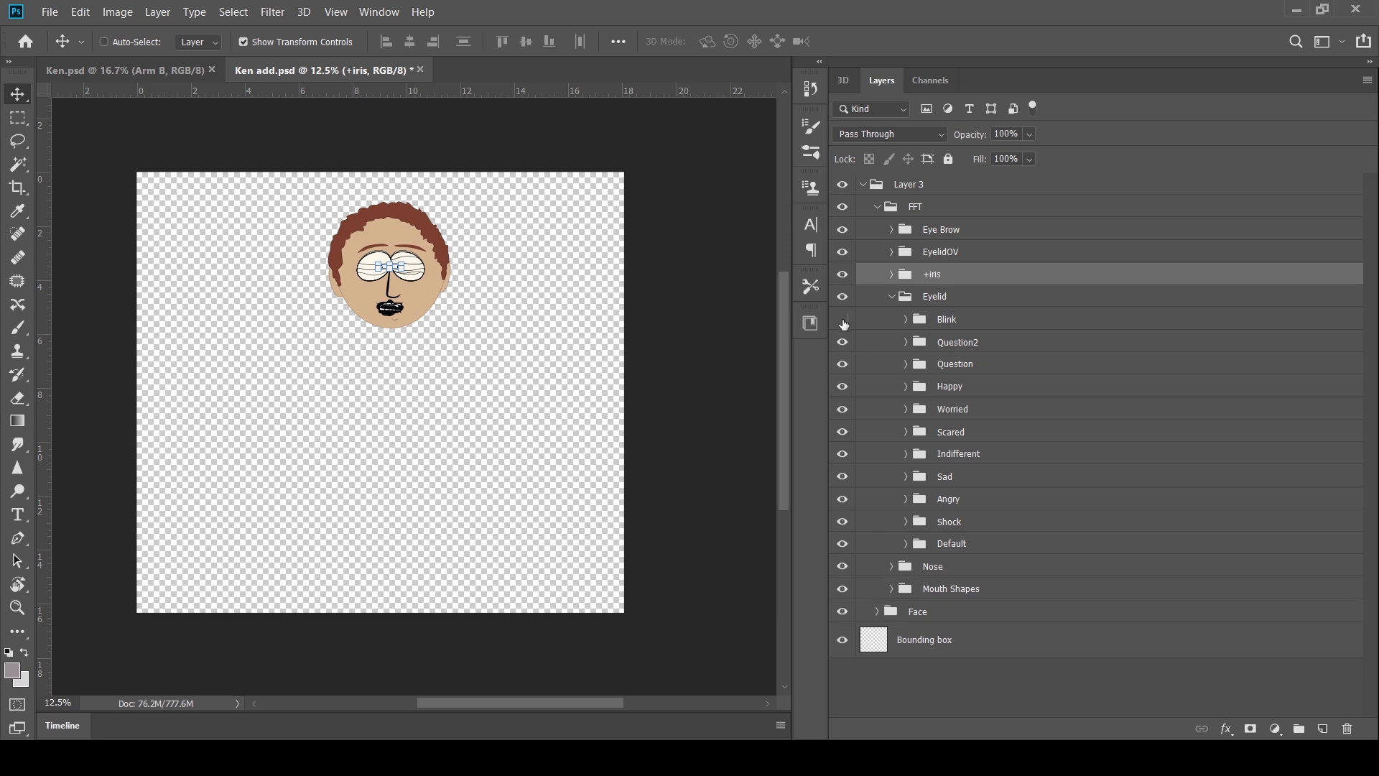
pyautogui.moveTo(842, 319); pyautogui.dragTo(842, 521)
pyautogui.click(892, 296)
# Open the Mouth Shapes group and collapse its +Laughing, +OhhO, +smile, +Smile 2 and +Scared subgroups
pyautogui.click(939, 345)
pyautogui.click(891, 342)
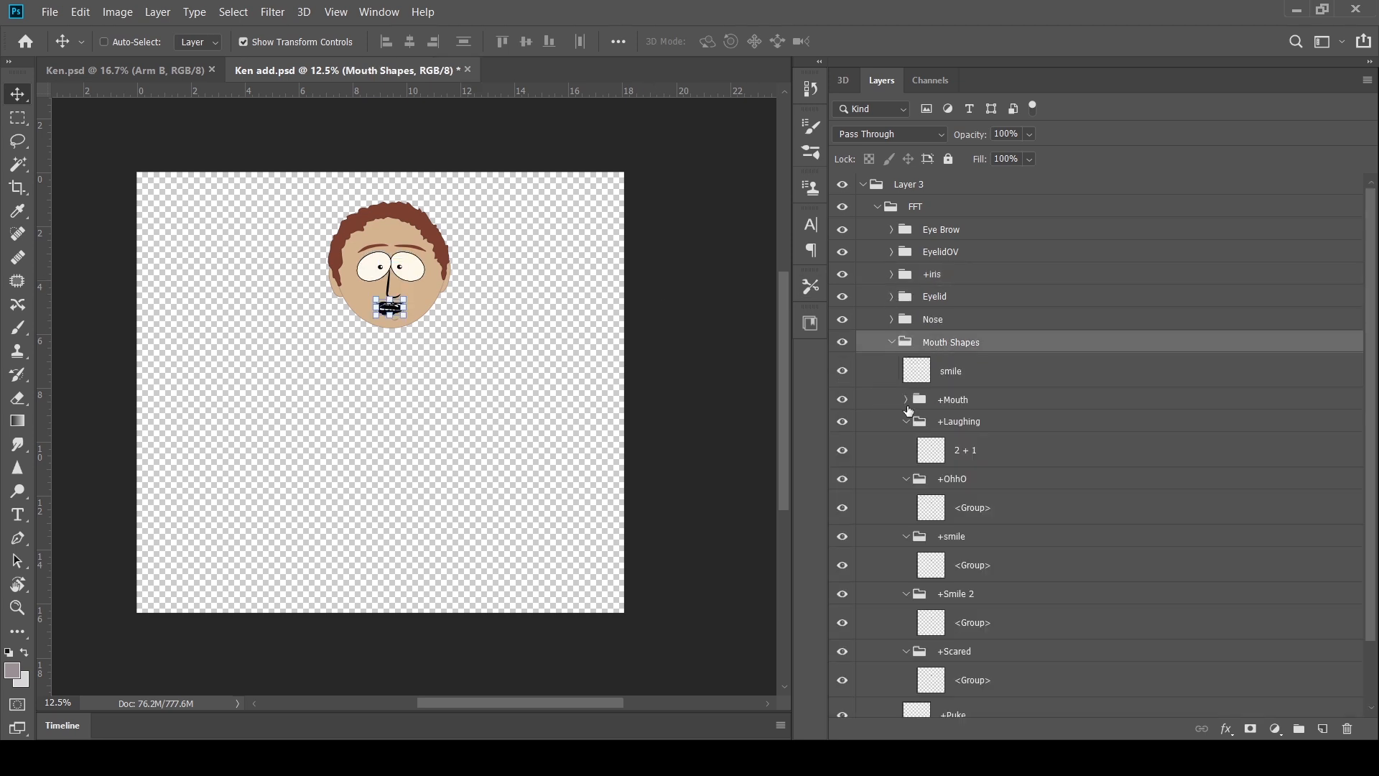
pyautogui.click(906, 421)
pyautogui.click(906, 444)
pyautogui.click(906, 466)
pyautogui.click(906, 489)
pyautogui.click(906, 510)
# Examine the Neutral layer and the combined mouth-sound layer inside +Mouth, then collapse +Mouth
pyautogui.click(906, 400)
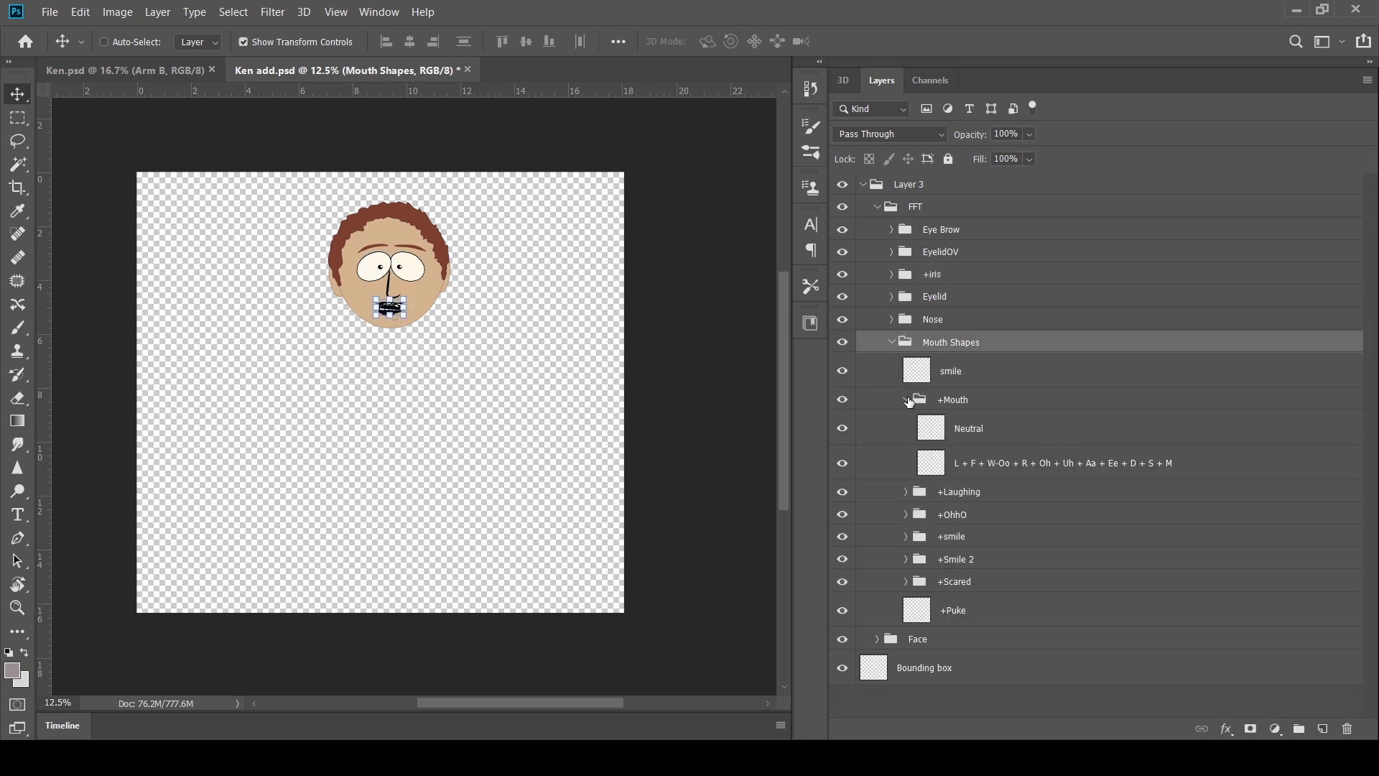
pyautogui.click(906, 400)
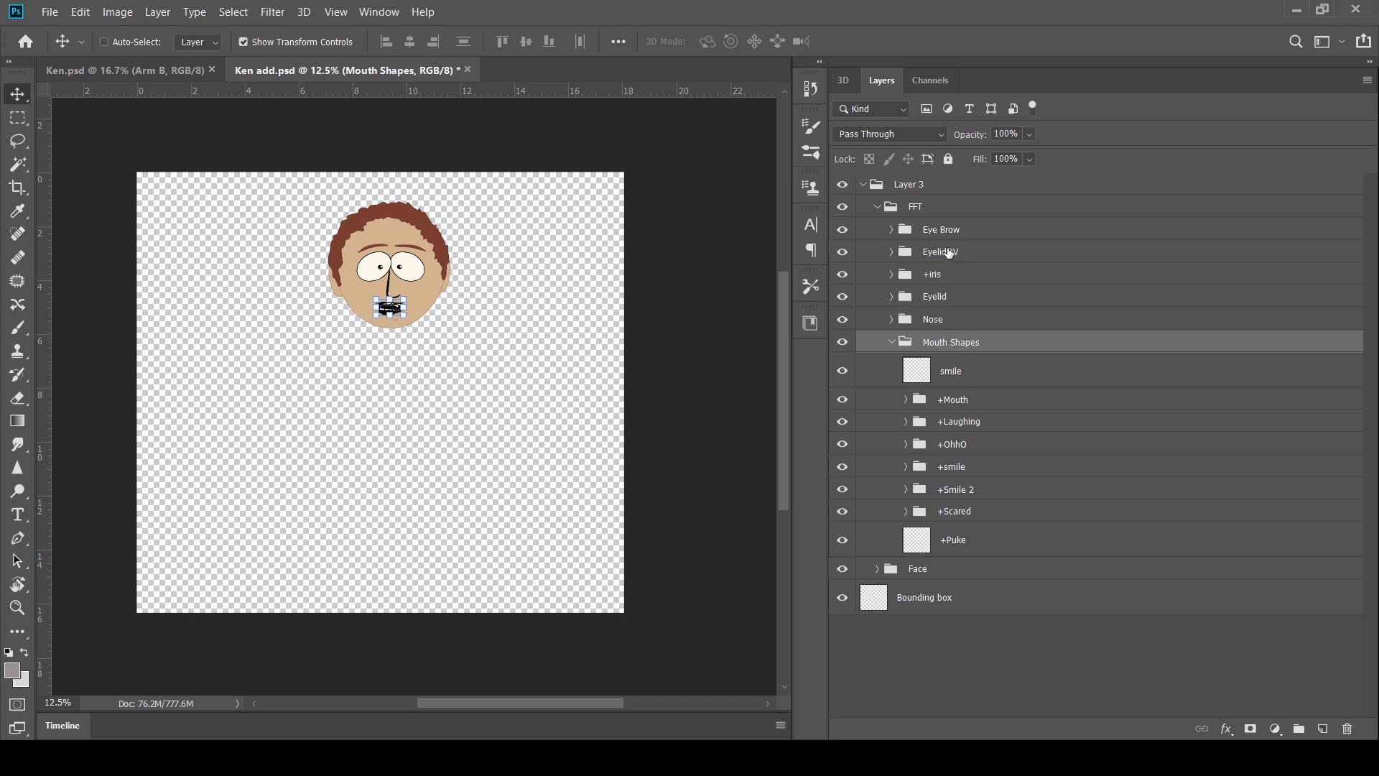
pyautogui.click(959, 402)
pyautogui.click(906, 400)
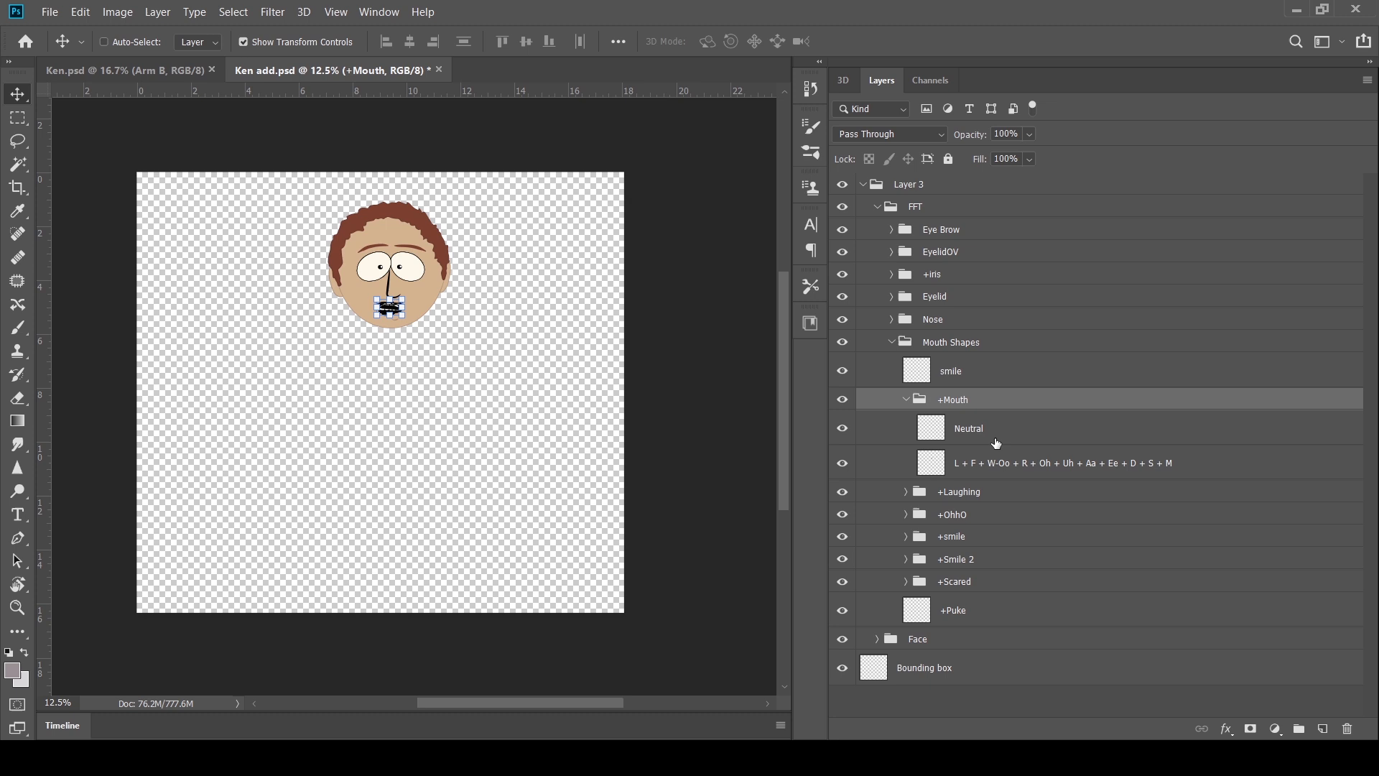
pyautogui.click(1032, 468)
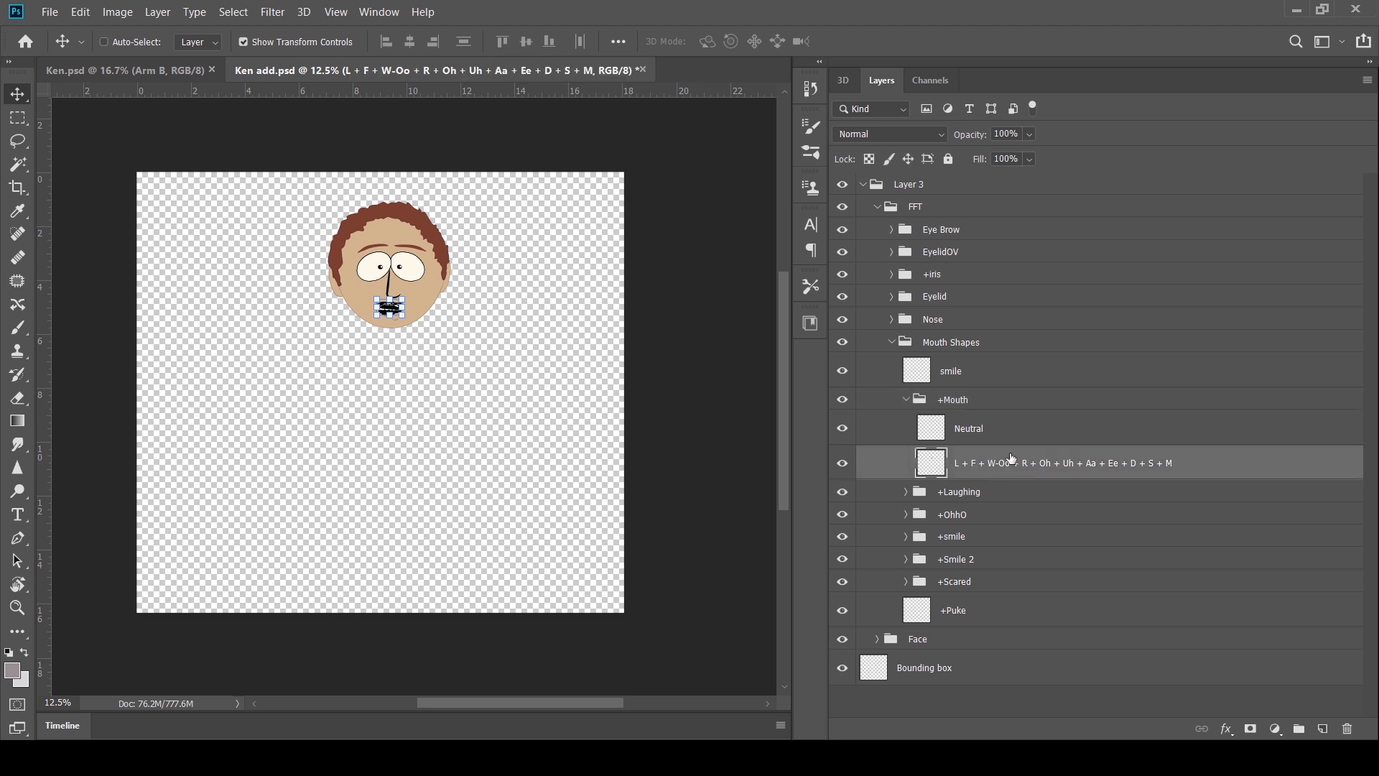
pyautogui.click(906, 400)
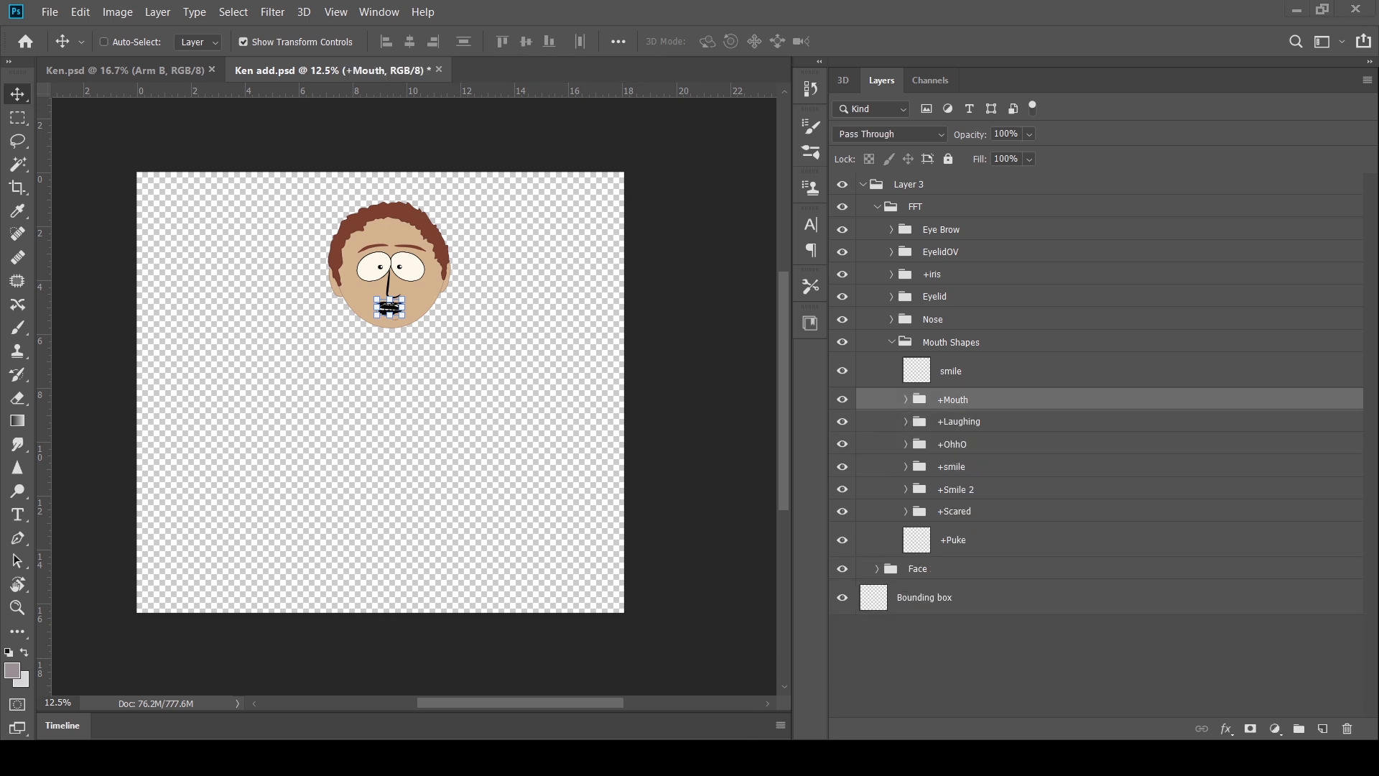
# Collapse Mouth Shapes and FFT, and copy the FFT and Face groups together into the Ken.psd document
pyautogui.click(891, 342)
pyautogui.keyDown('shift'); pyautogui.click(954, 235); pyautogui.keyUp('shift')
pyautogui.click(877, 206)
pyautogui.keyDown('shift'); pyautogui.click(917, 229); pyautogui.keyUp('shift')
pyautogui.moveTo(716, 327); pyautogui.dragTo(523, 369)
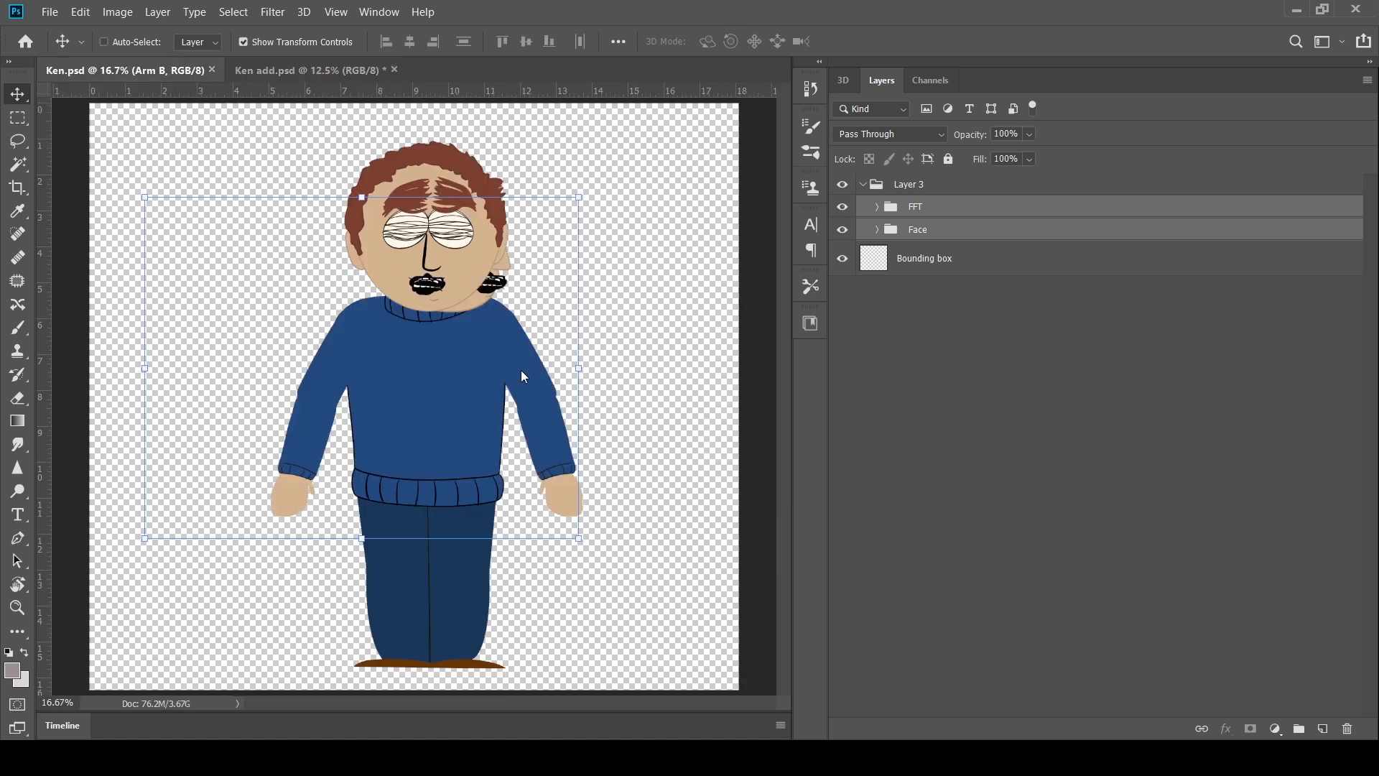
# Collapse the HeadSide group inside Head and hide it
pyautogui.click(907, 376)
pyautogui.click(906, 434)
pyautogui.click(843, 434)
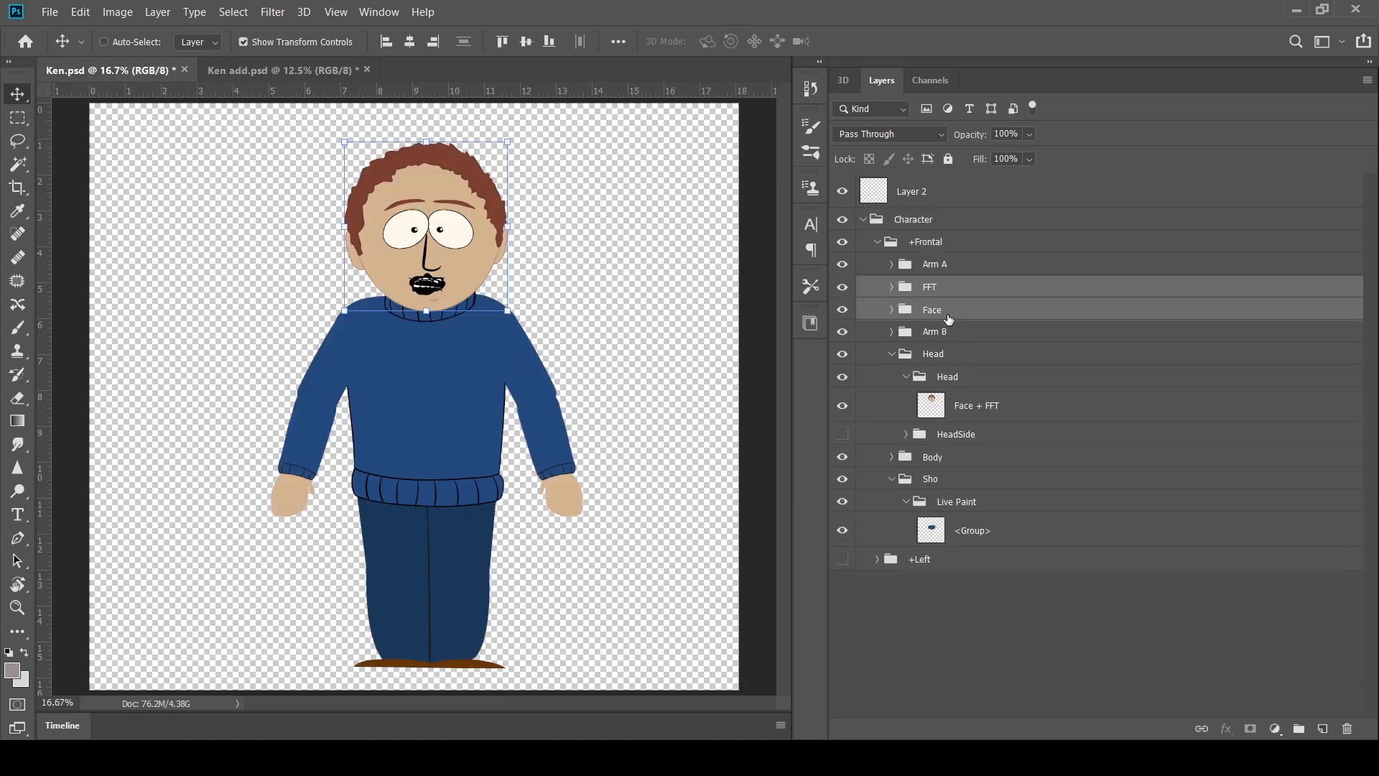
# Move the FFT and Face groups into the inner Head group and delete the merged Face + FFT layer
pyautogui.moveTo(949, 315); pyautogui.dragTo(947, 376)
pyautogui.click(955, 405)
pyautogui.press('Delete')
pyautogui.click(948, 332)
# Switch to Ken add.ai in Illustrator, delete Layers 4, 5 and 6, and move Mouth Shapes into a new layer above Layer 3
pyautogui.hotkey('ctrl', 'Tab')
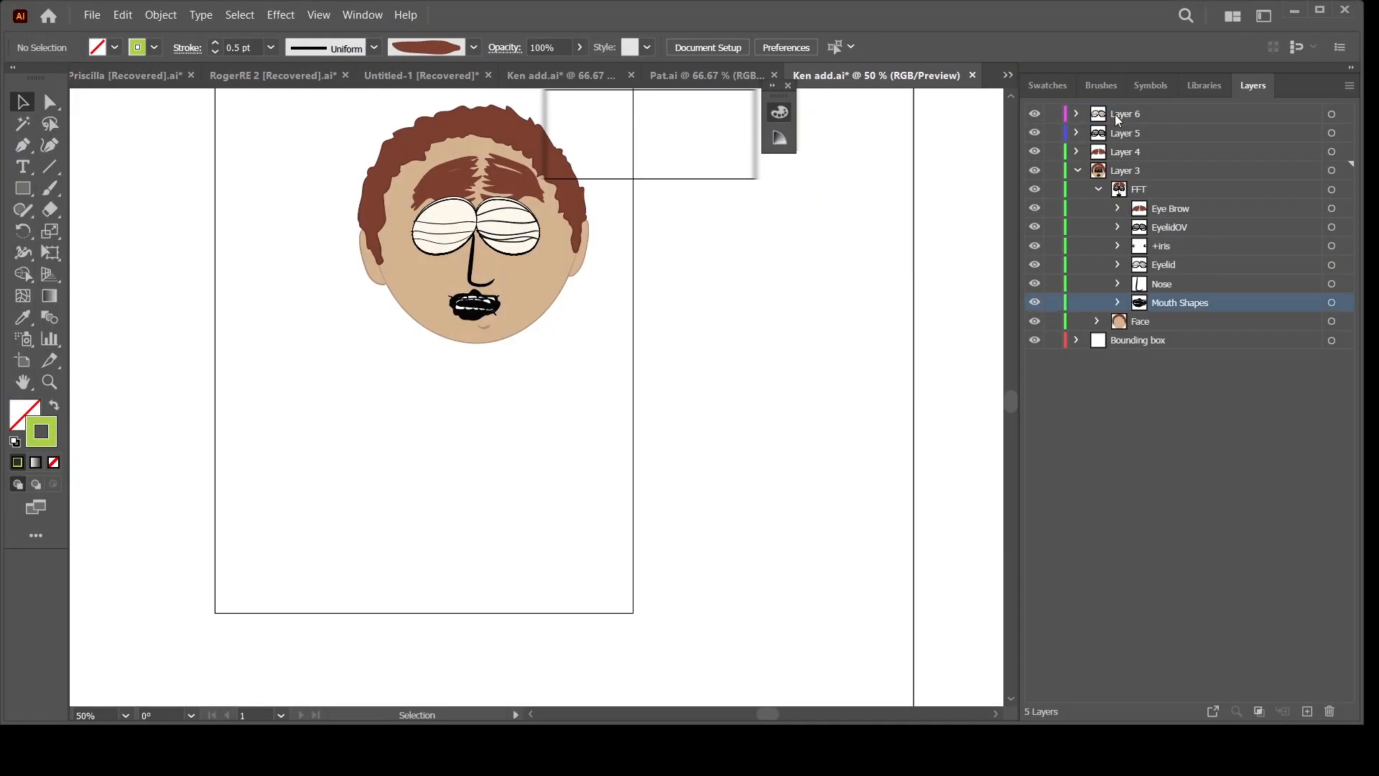
pyautogui.press('Delete')
pyautogui.click(236, 68)
pyautogui.click(1308, 711)
pyautogui.moveTo(1178, 265); pyautogui.dragTo(1142, 114)
pyautogui.click(1077, 133)
pyautogui.click(1077, 113)
pyautogui.click(1098, 132)
pyautogui.click(1125, 113)
# Delete Layer 3 together with its artwork
pyautogui.click(1122, 306)
pyautogui.press('Delete')
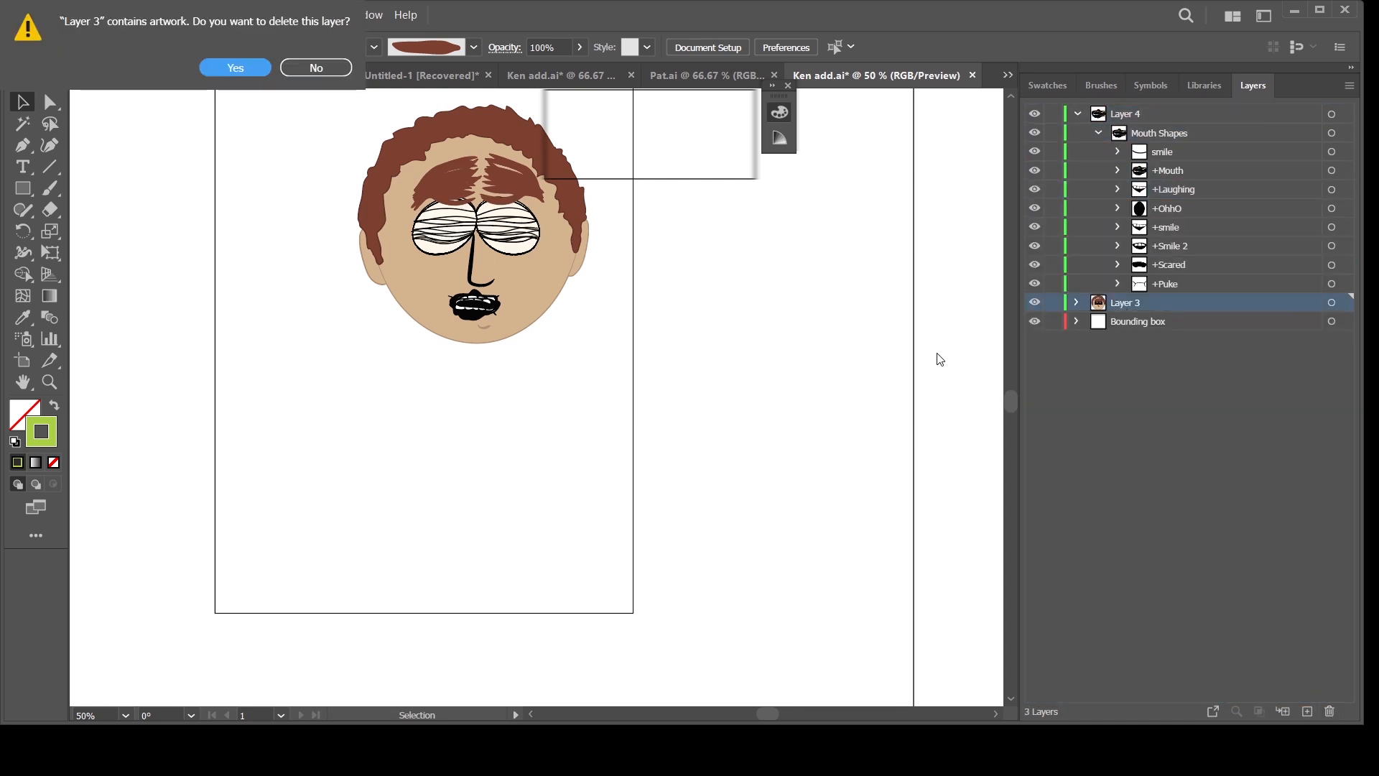
pyautogui.press('Escape')
pyautogui.press('Delete')
pyautogui.press('Return')
# Export the remaining mouth shapes as the Photoshop file Ken add.psd in the Kodus folder
pyautogui.click(431, 361)
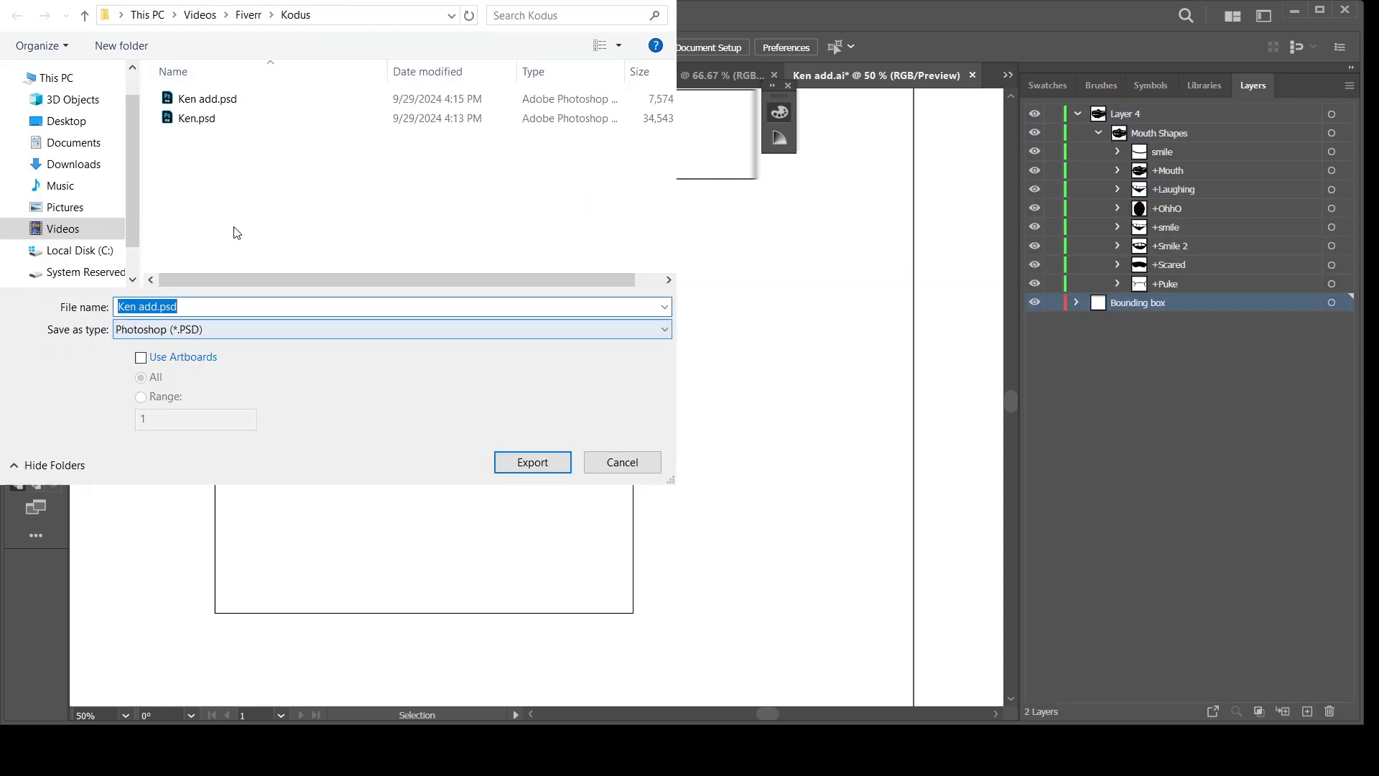
pyautogui.click(532, 462)
pyautogui.click(171, 286)
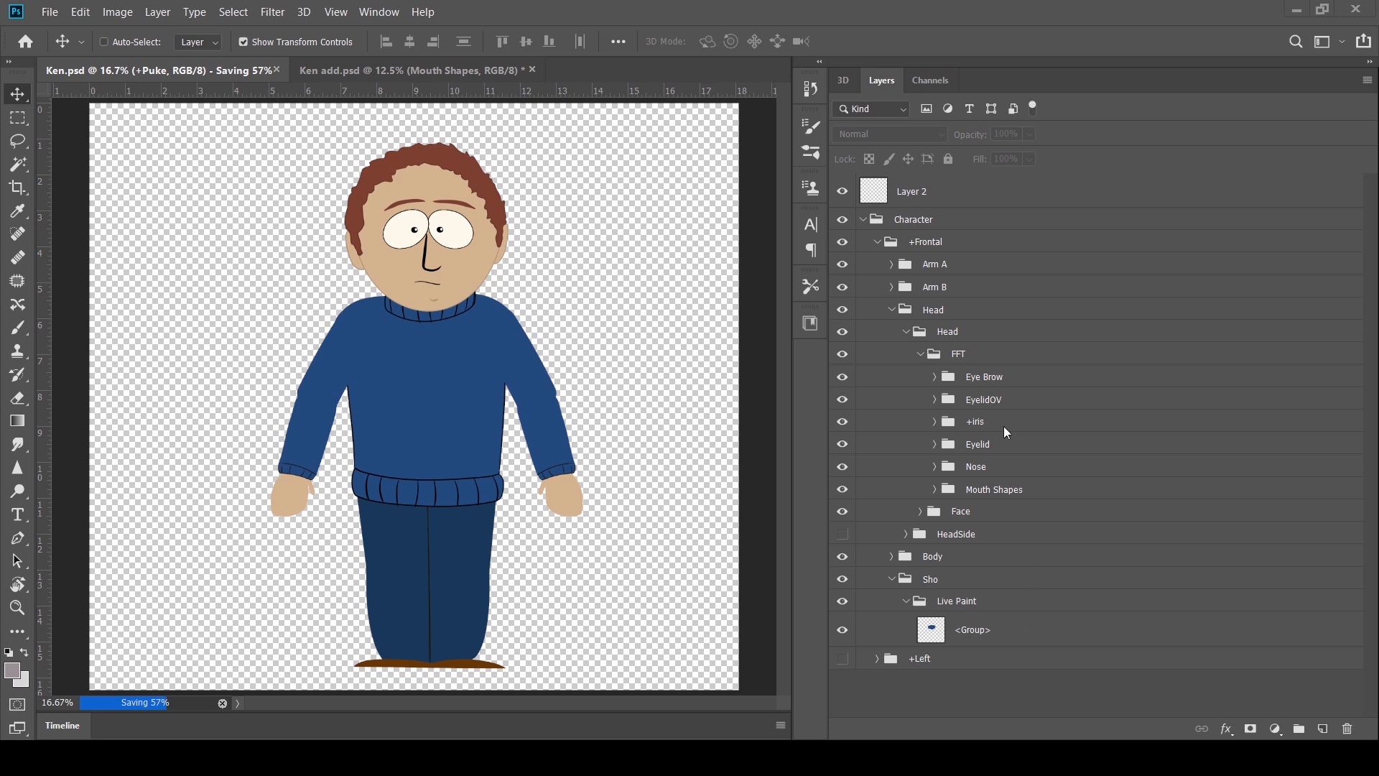
# Collapse FFT and the inner Head group in Ken.psd, hide that Head group, and show and select HeadSide instead
pyautogui.click(921, 355)
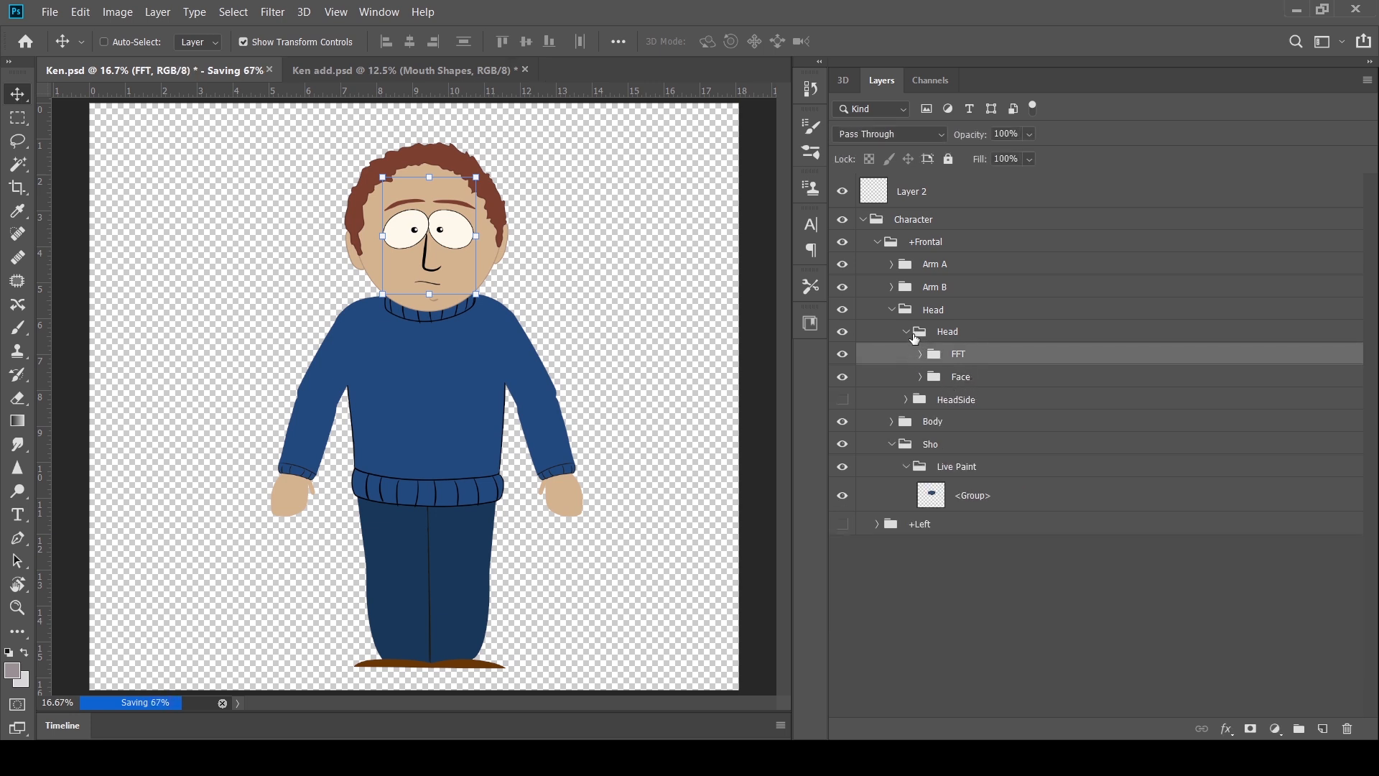
pyautogui.click(970, 338)
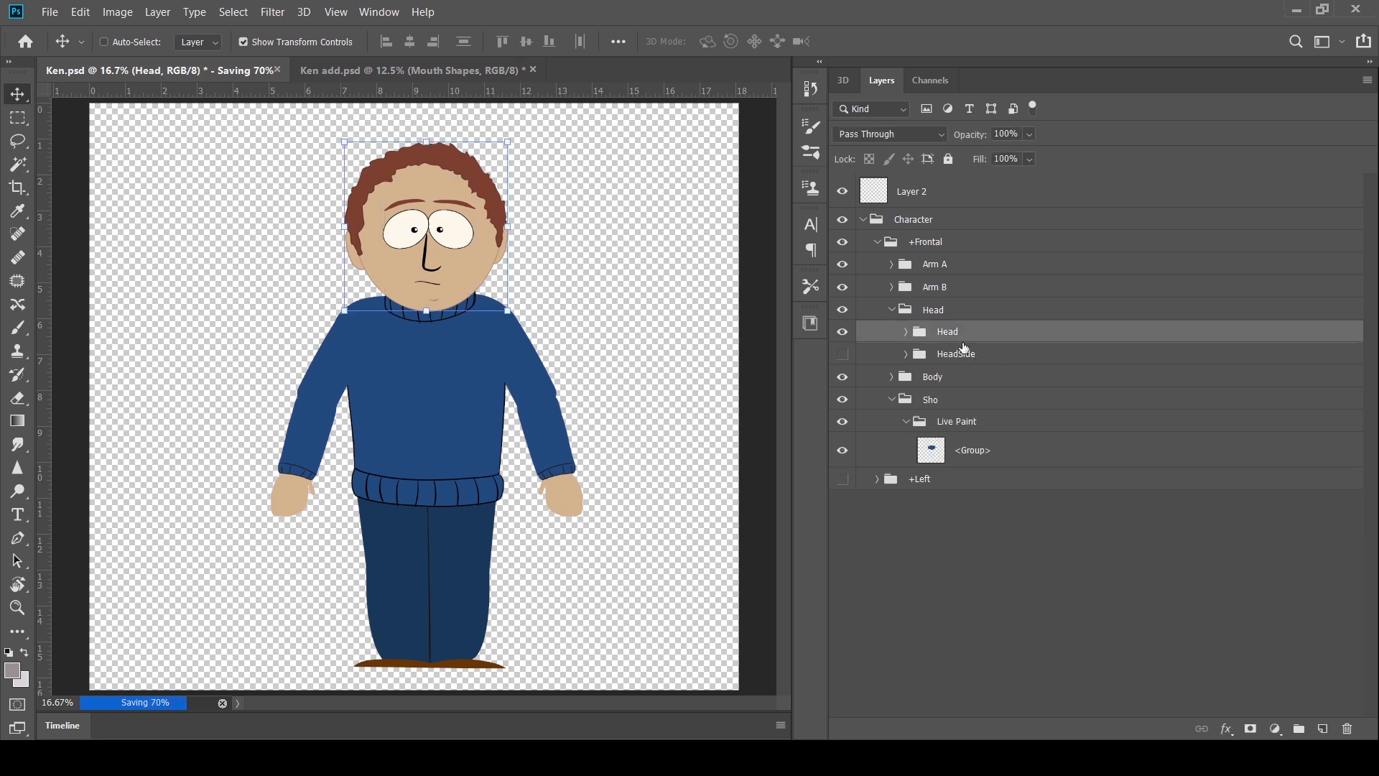
pyautogui.click(843, 353)
pyautogui.click(842, 331)
pyautogui.click(883, 354)
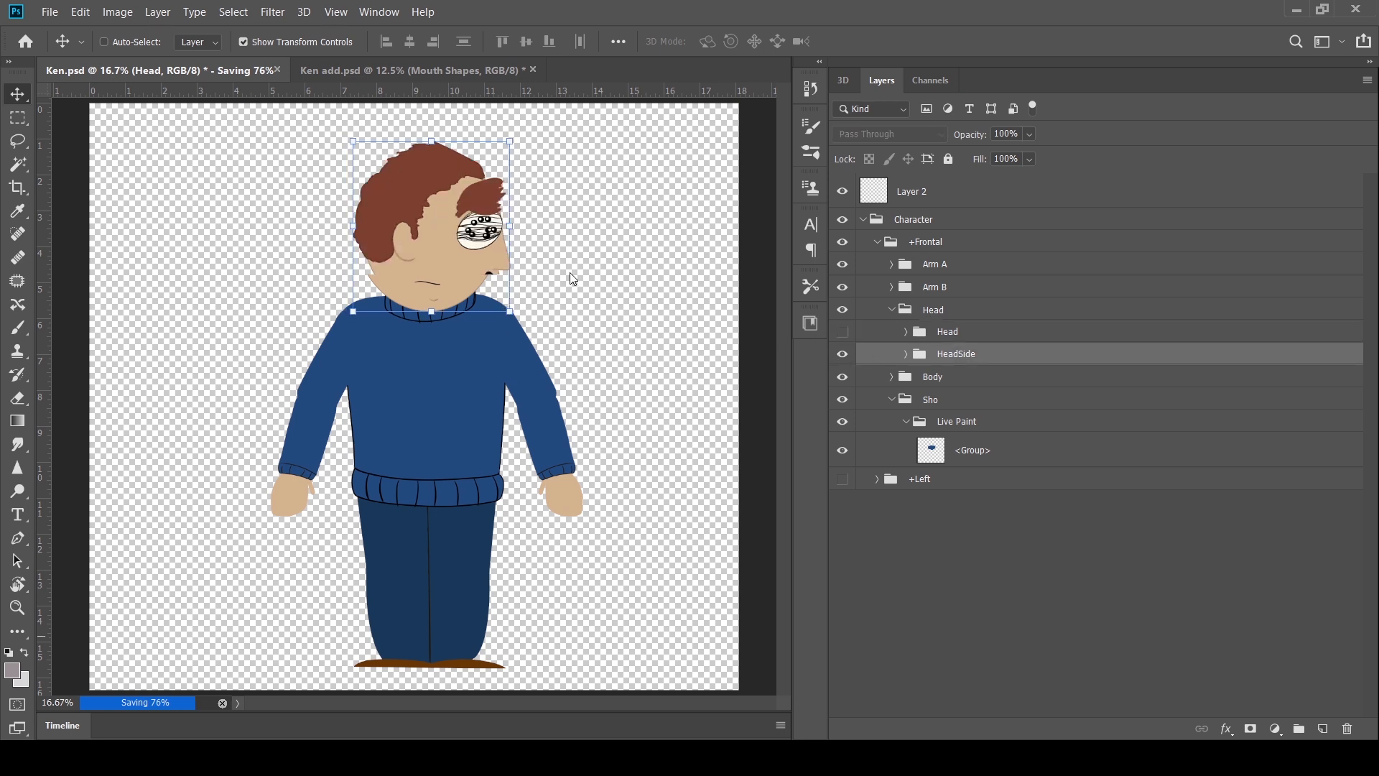
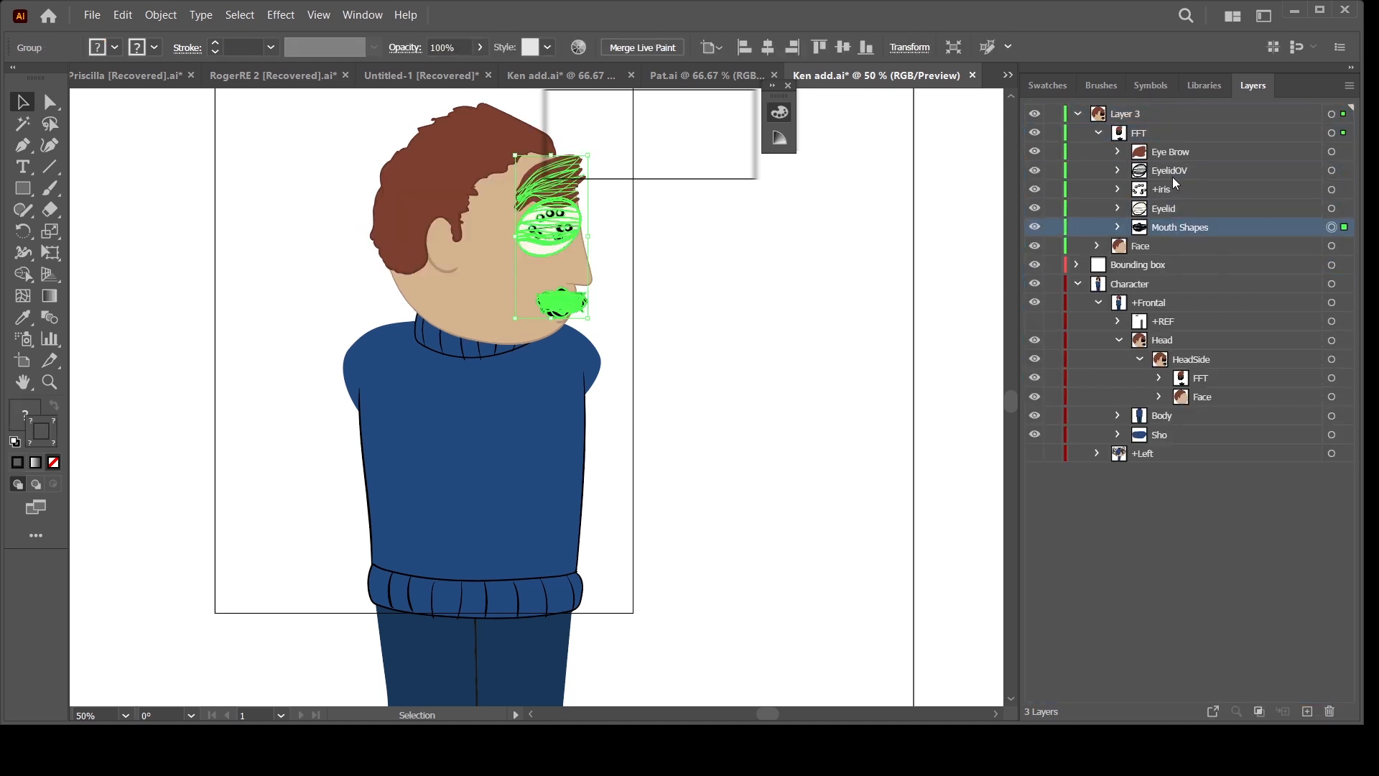
# Place copies of Mouth Shapes, Eye Brow, EyelidOV and Eyelid directly in Layer 3 above FFT, and collapse FFT
pyautogui.moveTo(1176, 183); pyautogui.dragTo(1156, 142)
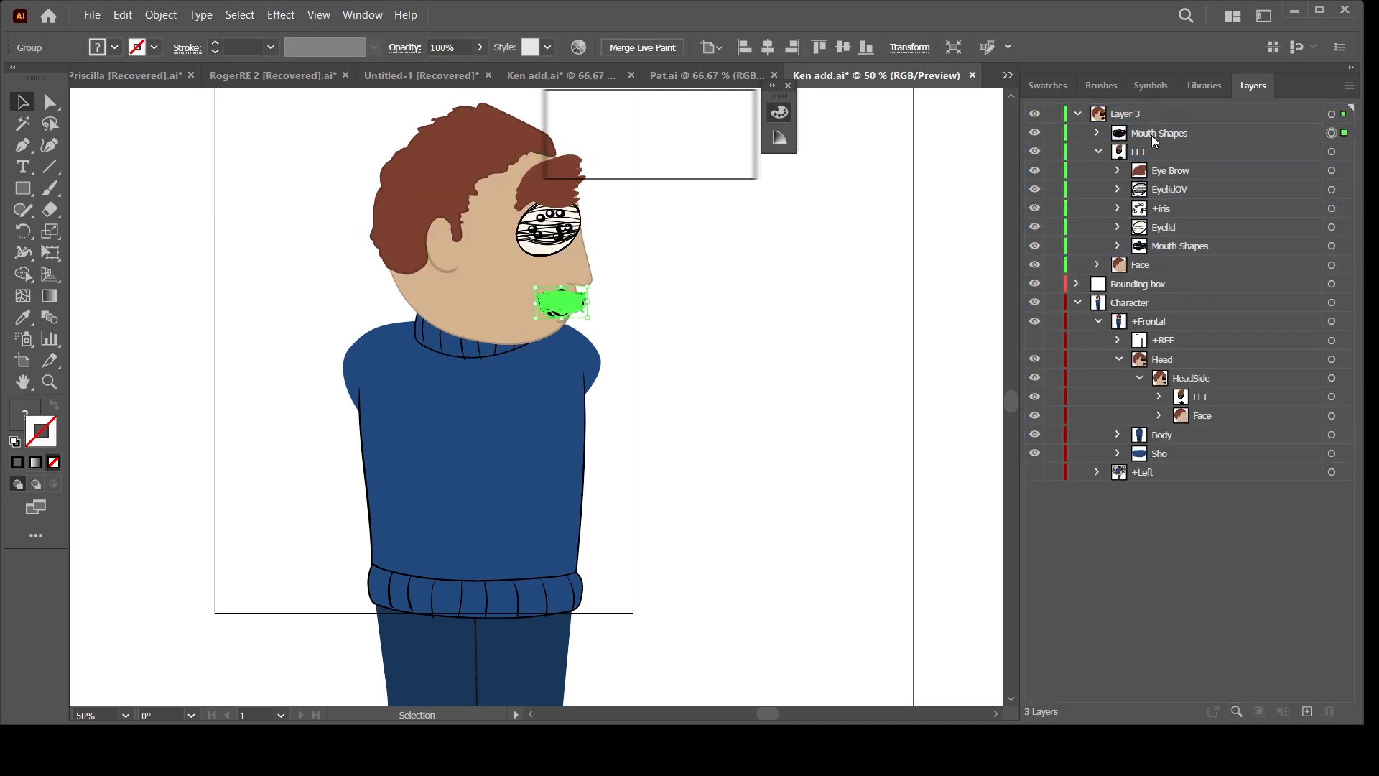
pyautogui.click(1170, 189)
pyautogui.keyDown('ctrl'); pyautogui.click(1165, 227); pyautogui.keyUp('ctrl')
pyautogui.click(1098, 208)
# Delete the Character layer and export the side head as Ken add.psd
pyautogui.click(1150, 264)
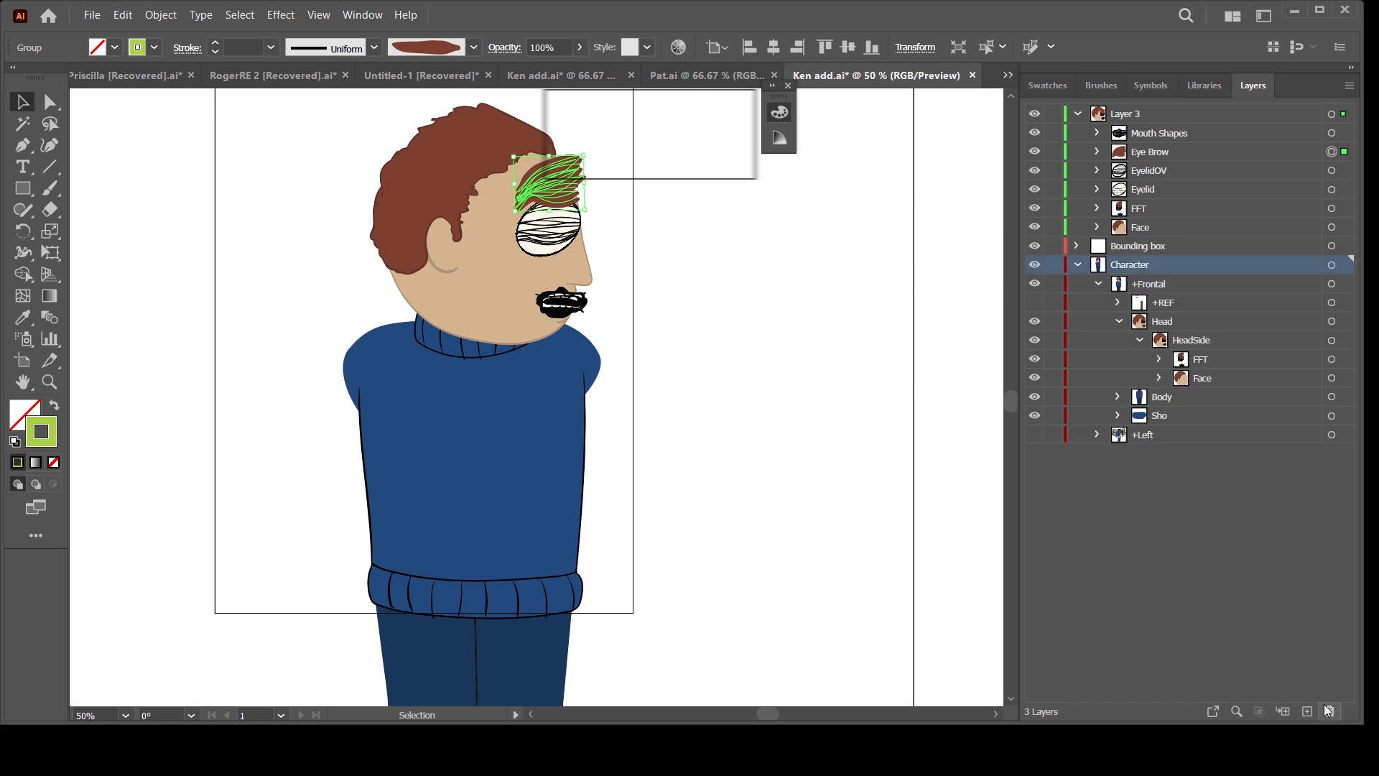
pyautogui.click(1329, 711)
pyautogui.press('alt')
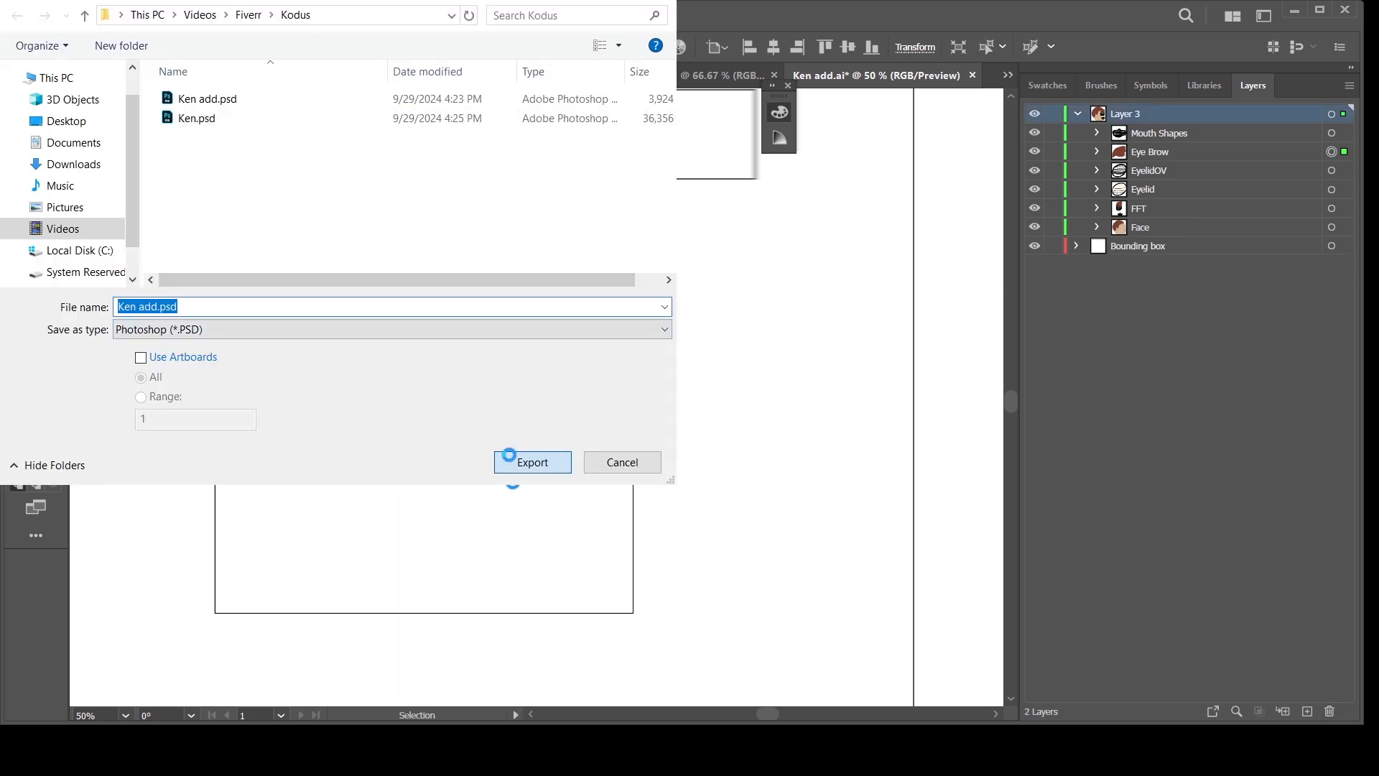
pyautogui.press('Escape')
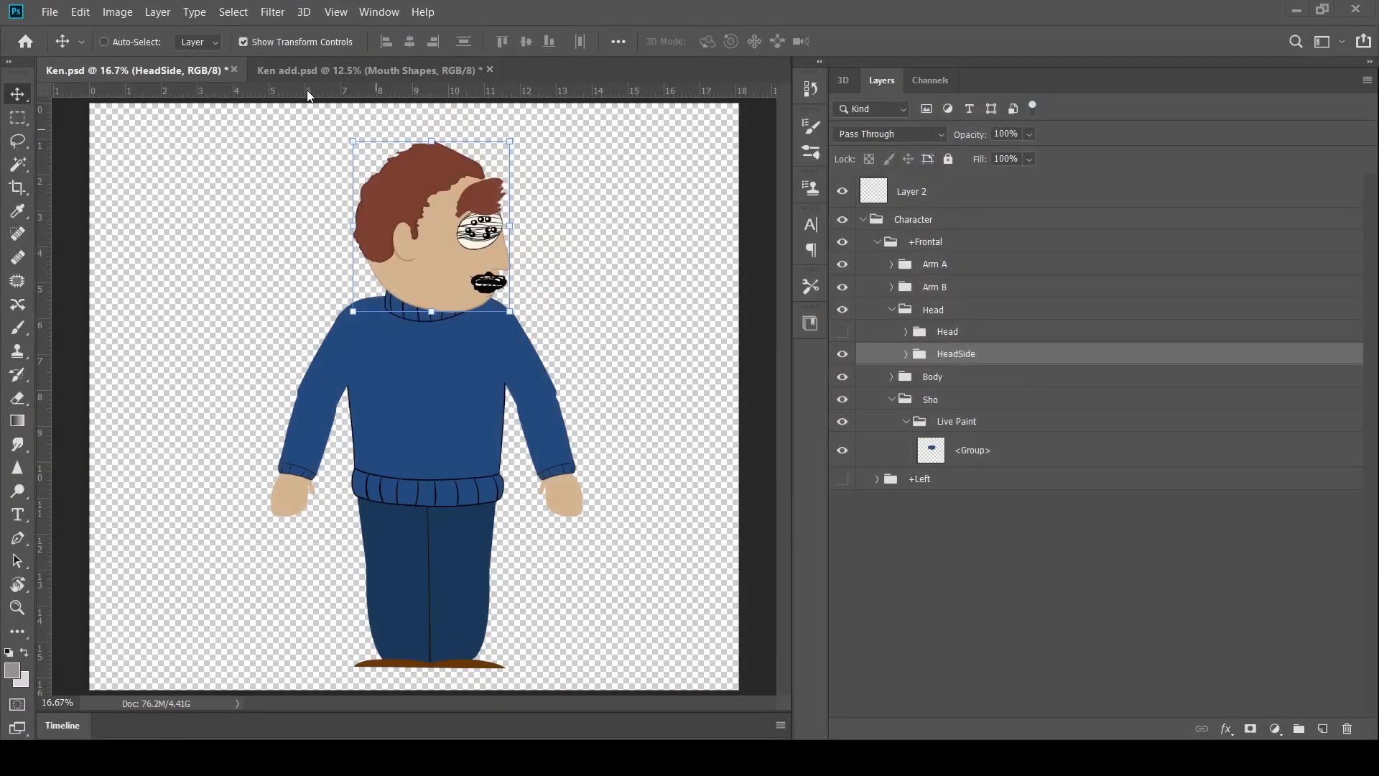
# Switch to Ken add.psd in Photoshop and reload it with the newly exported side-head artwork
pyautogui.click(309, 69)
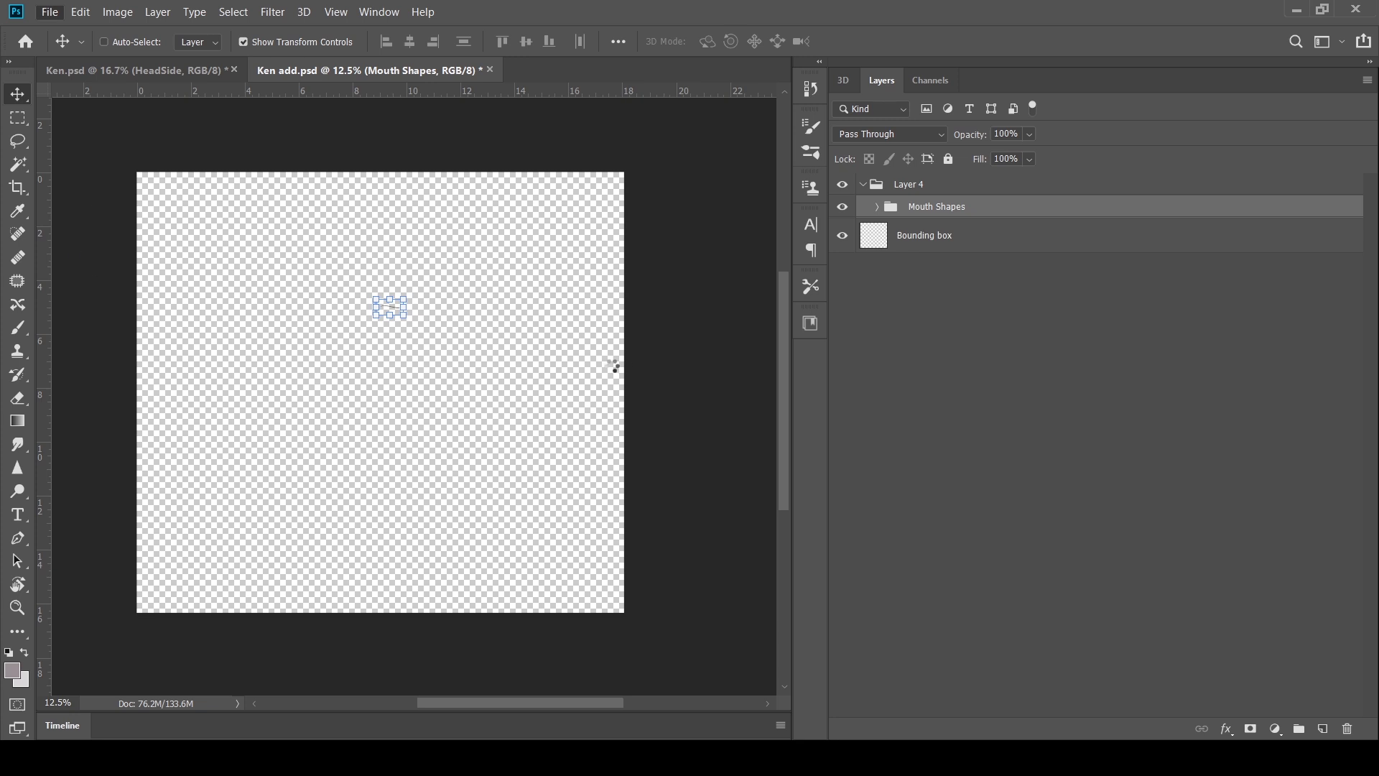
pyautogui.hotkey('ctrl', 'z')
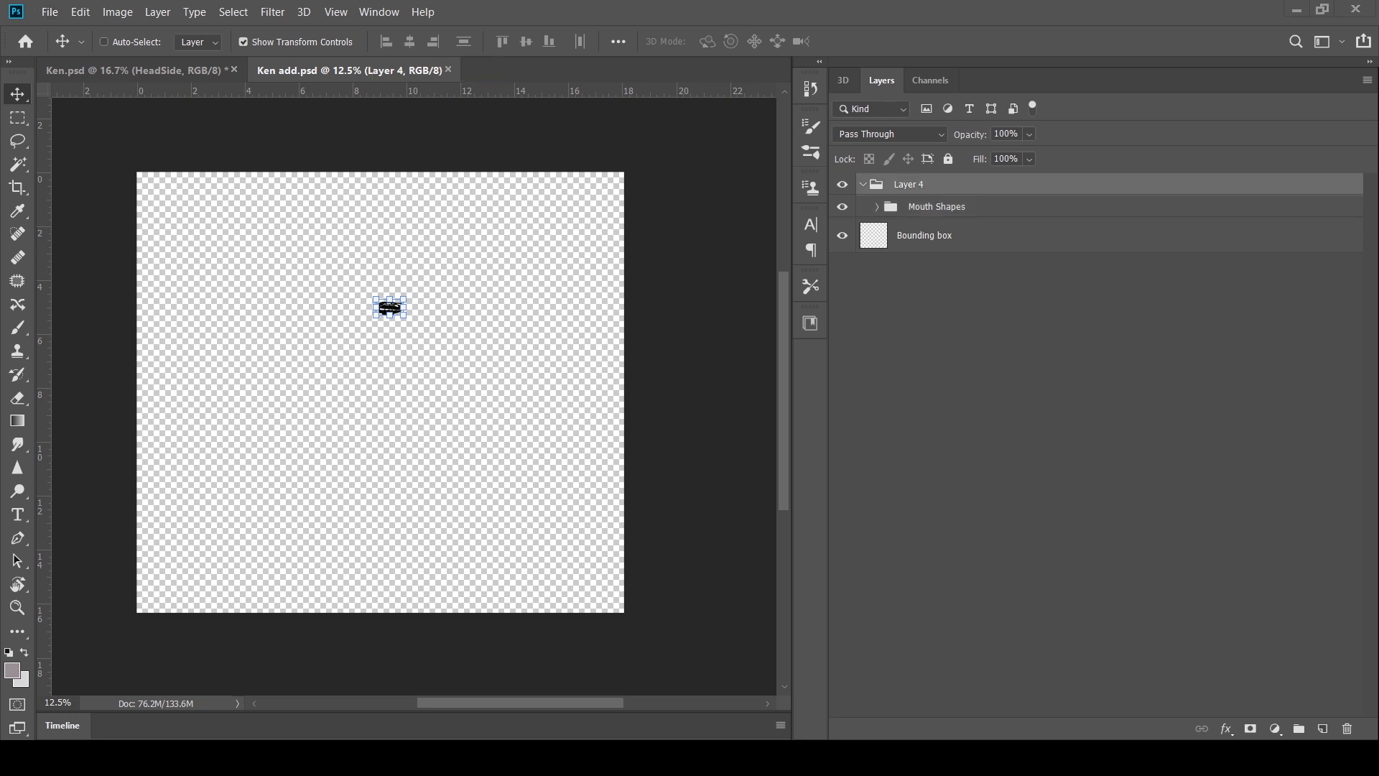
pyautogui.click(49, 11)
pyautogui.click(96, 175)
pyautogui.click(50, 12)
pyautogui.click(97, 181)
pyautogui.click(790, 567)
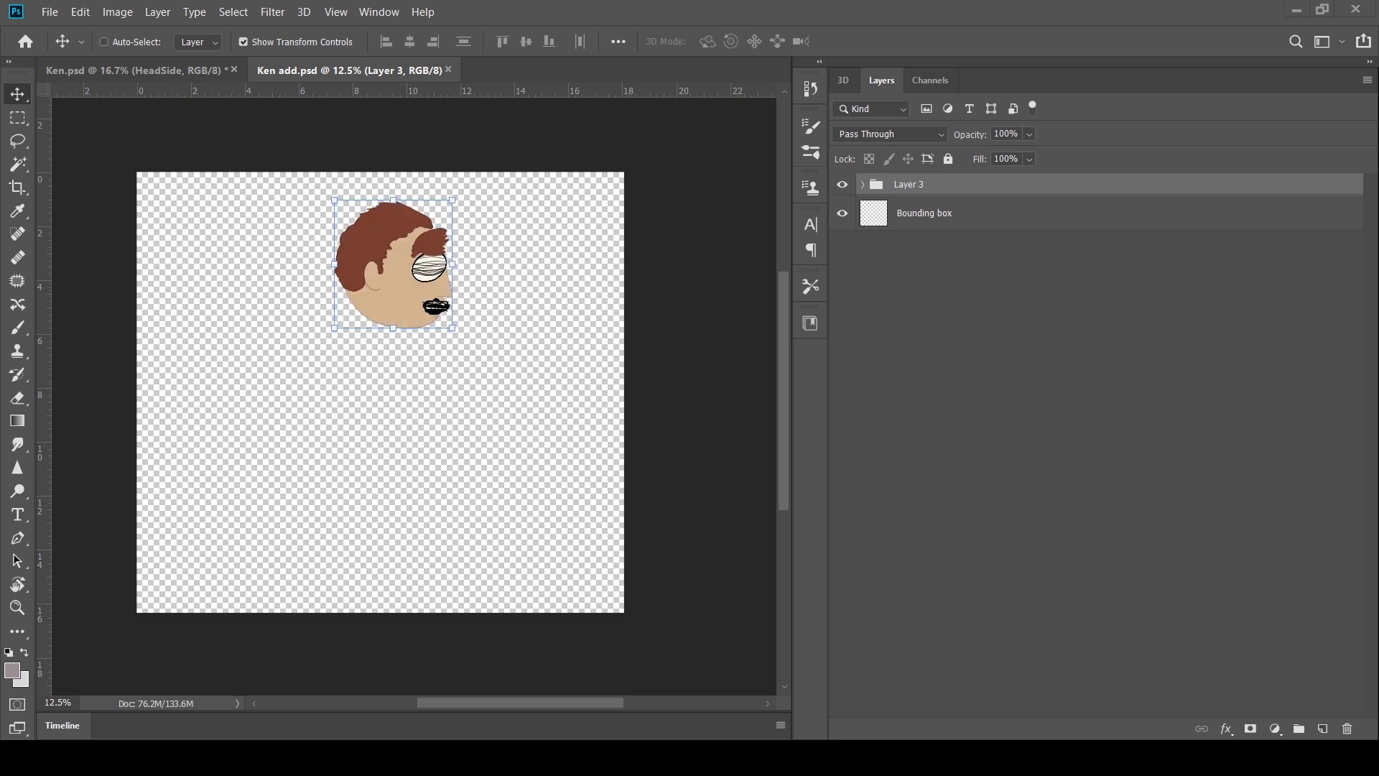
# Replace the Eyelid and EyelidOV groups inside FFT with the separate copies above it, deleting the duplicates
pyautogui.click(862, 184)
pyautogui.click(877, 296)
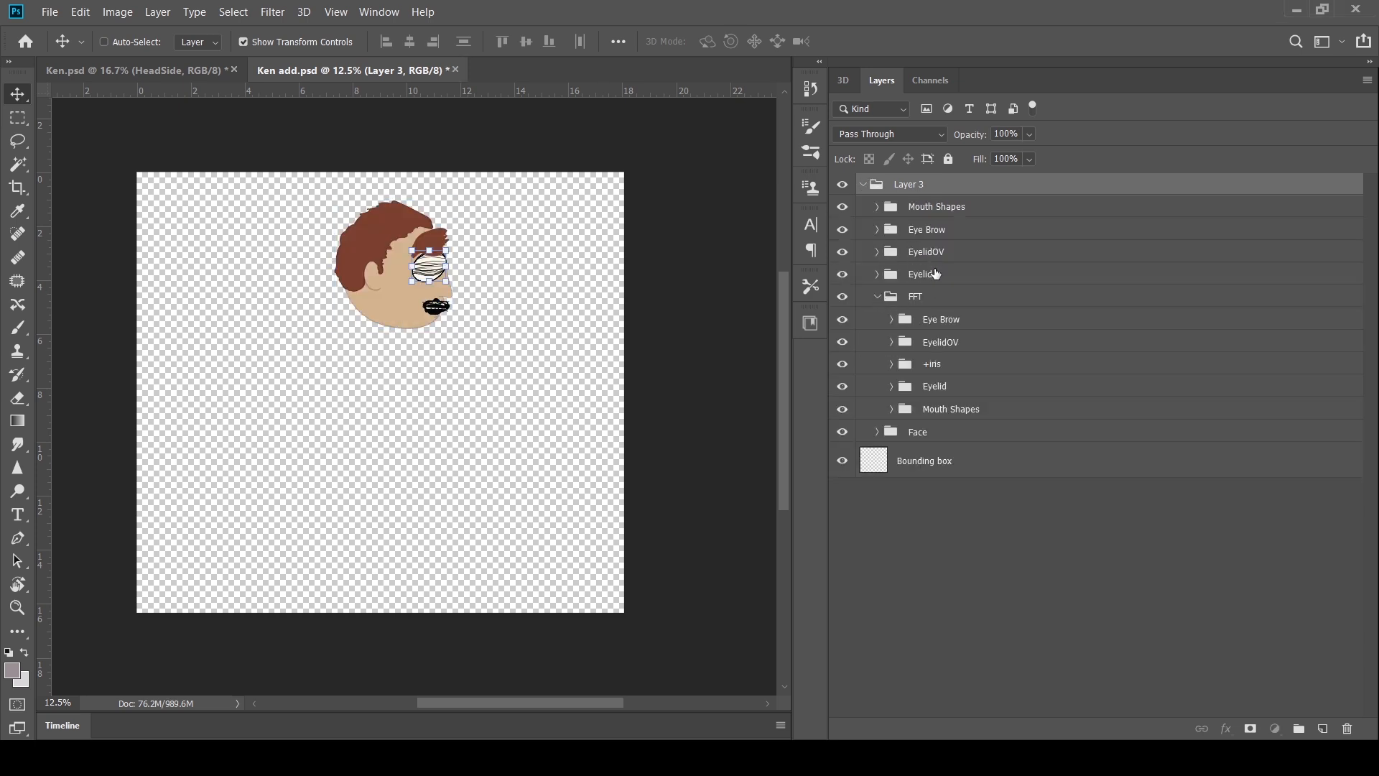
pyautogui.moveTo(934, 274); pyautogui.dragTo(939, 318)
pyautogui.press('Delete')
pyautogui.keyDown('shift'); pyautogui.click(948, 230); pyautogui.keyUp('shift')
pyautogui.click(891, 364)
pyautogui.click(891, 363)
pyautogui.click(947, 251)
pyautogui.moveTo(947, 251); pyautogui.dragTo(964, 329)
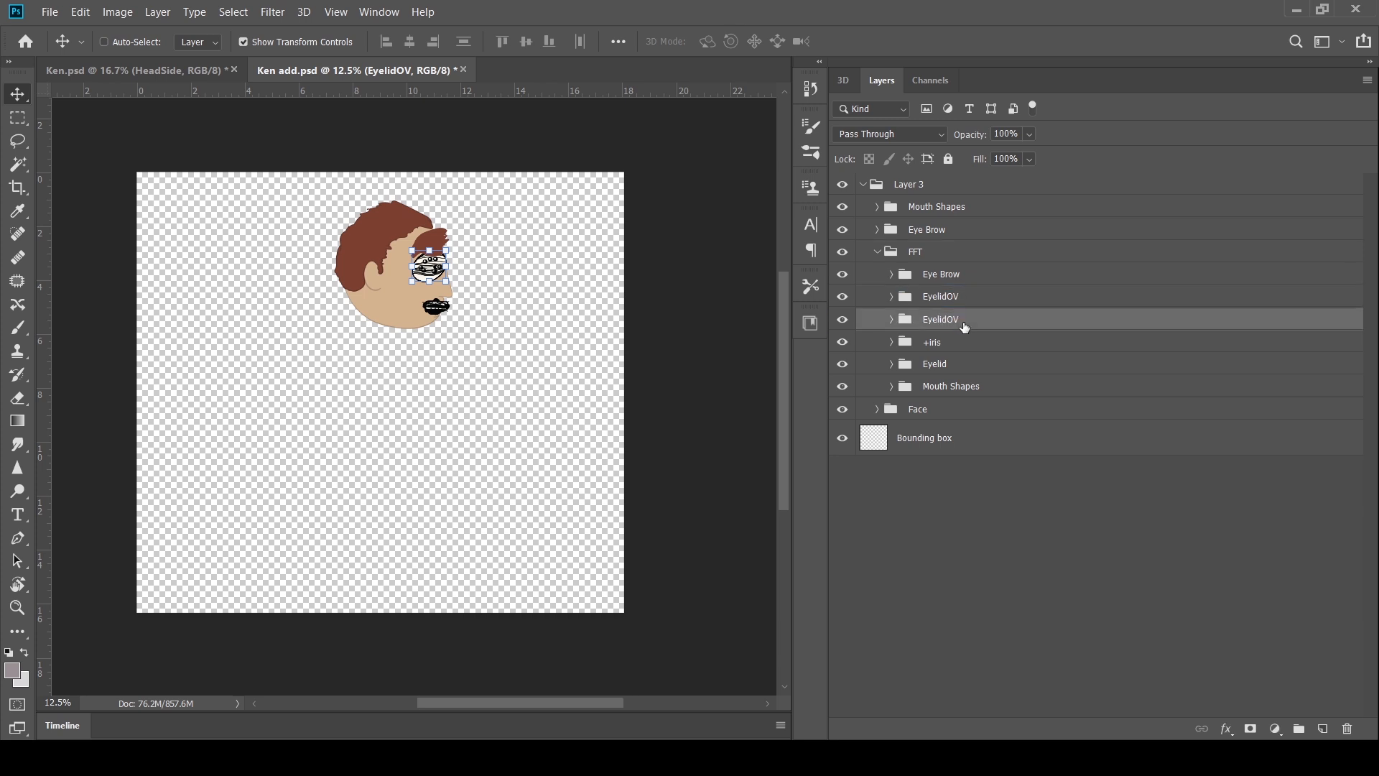
pyautogui.press('Delete')
# Replace the Eye Brow and Mouth Shapes groups inside FFT with the separate copies above it, deleting the duplicates
pyautogui.click(944, 233)
pyautogui.moveTo(945, 233); pyautogui.dragTo(960, 282)
pyautogui.press('Delete')
pyautogui.moveTo(952, 207); pyautogui.dragTo(966, 345)
pyautogui.press('Delete')
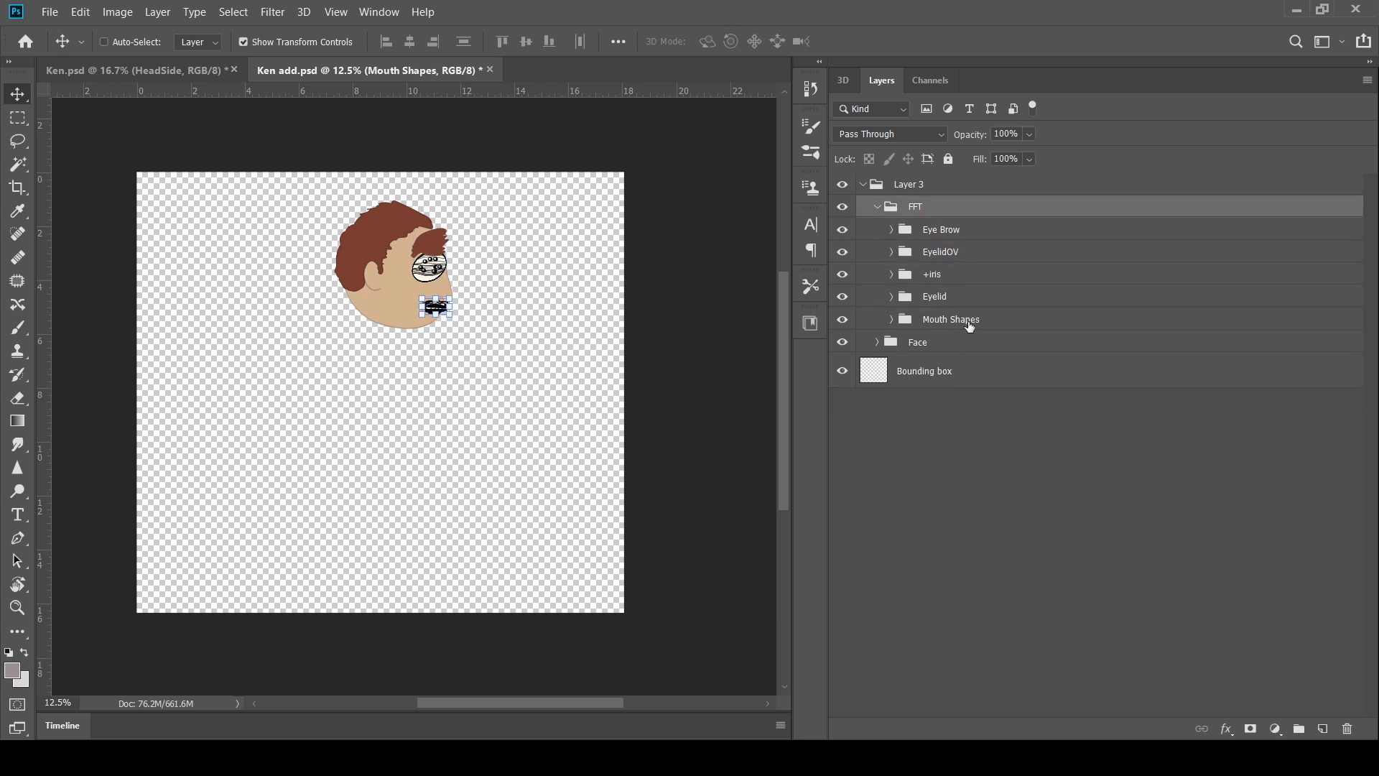
# Open Mouth Shapes, collapse its mouth subgroups and hide every mouth from smile to +Puke except +Mouth
pyautogui.click(892, 319)
pyautogui.click(907, 422)
pyautogui.click(907, 444)
pyautogui.click(907, 466)
pyautogui.click(907, 489)
pyautogui.click(842, 347)
pyautogui.click(906, 376)
# Collapse and hide the sound subgroups inside +Mouth so only Neutral stays visible, and collapse +Mouth and Mouth Shapes
pyautogui.click(921, 434)
pyautogui.click(921, 457)
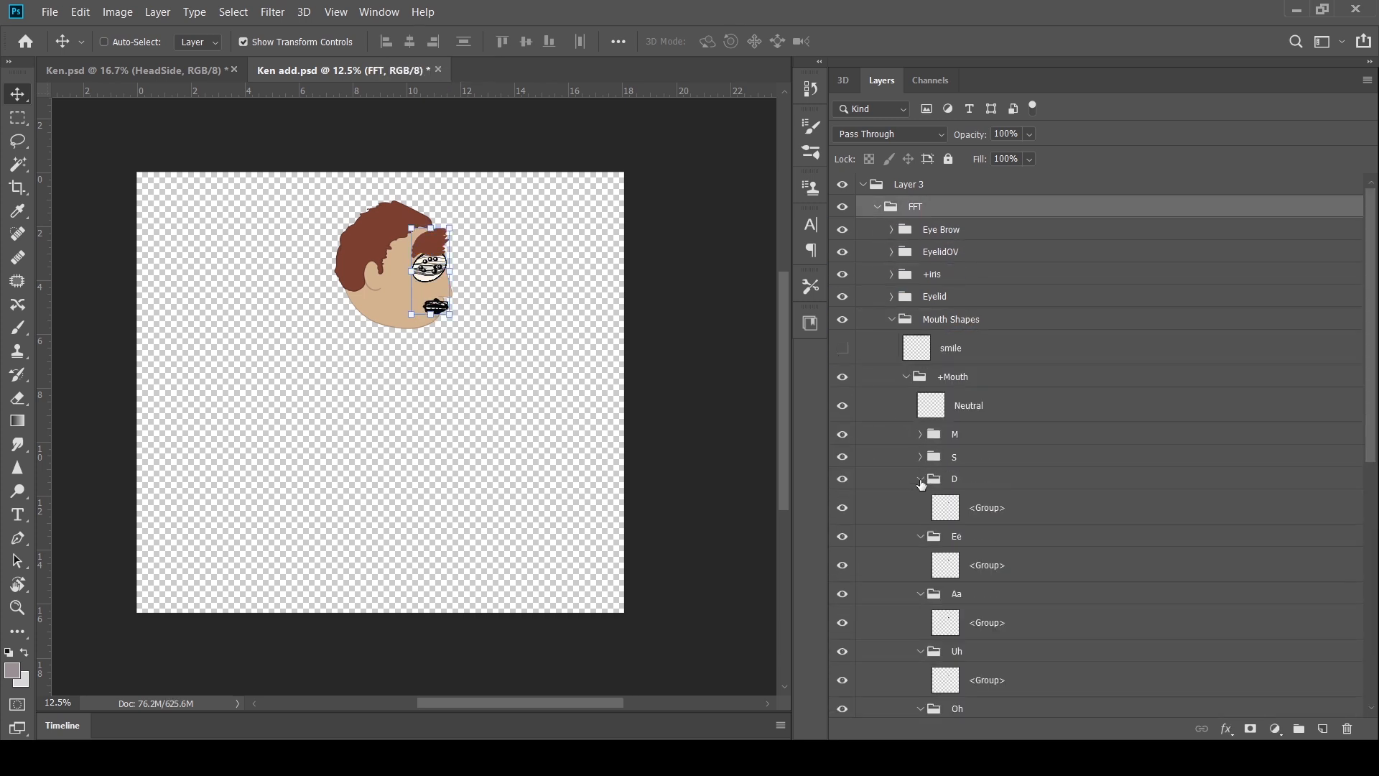
pyautogui.click(919, 548)
pyautogui.click(920, 569)
pyautogui.click(920, 592)
pyautogui.click(921, 615)
pyautogui.click(920, 637)
pyautogui.click(920, 660)
pyautogui.moveTo(842, 660); pyautogui.dragTo(842, 434)
pyautogui.click(907, 376)
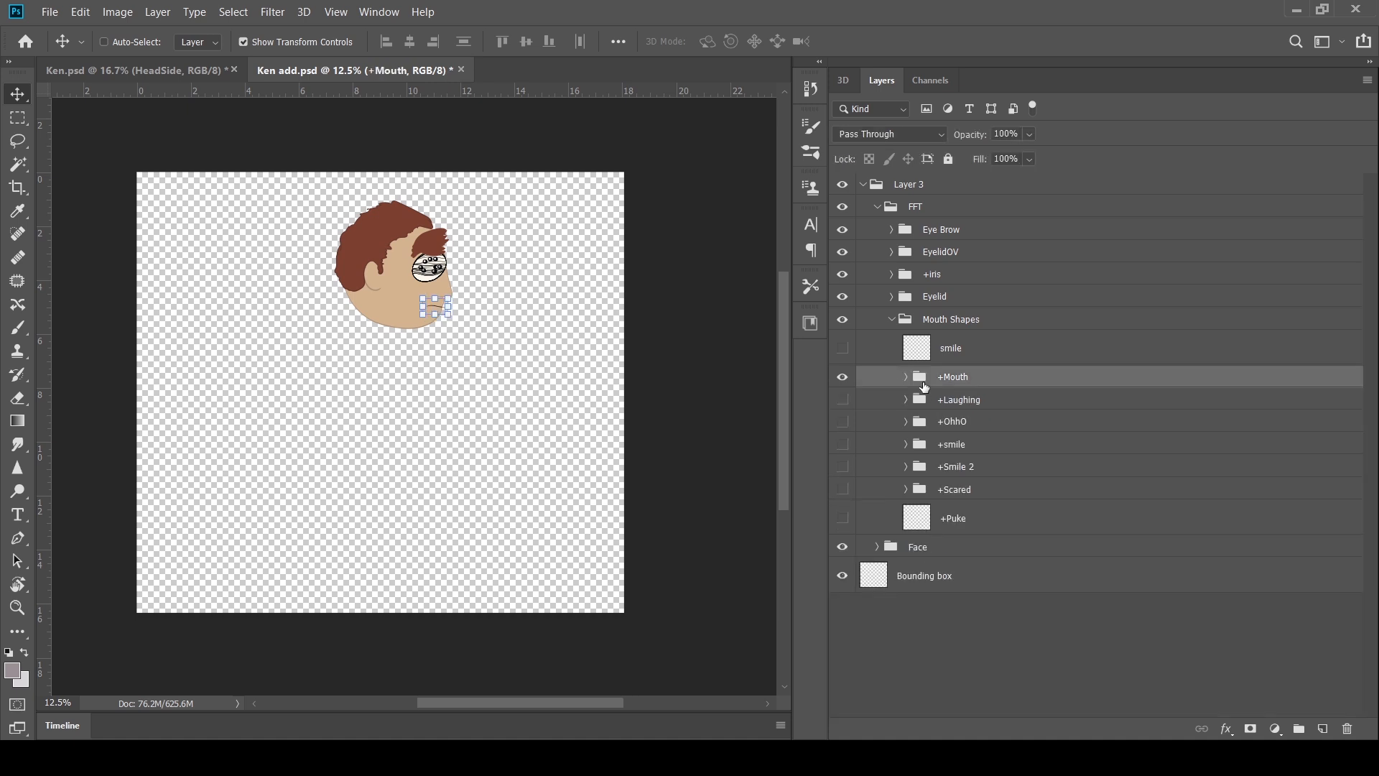
pyautogui.click(973, 349)
pyautogui.click(891, 319)
# Collapse the expression subgroups inside Eyelid and hide Blink through Shock, leaving Default visible
pyautogui.click(891, 296)
pyautogui.click(906, 385)
pyautogui.click(906, 408)
pyautogui.click(906, 431)
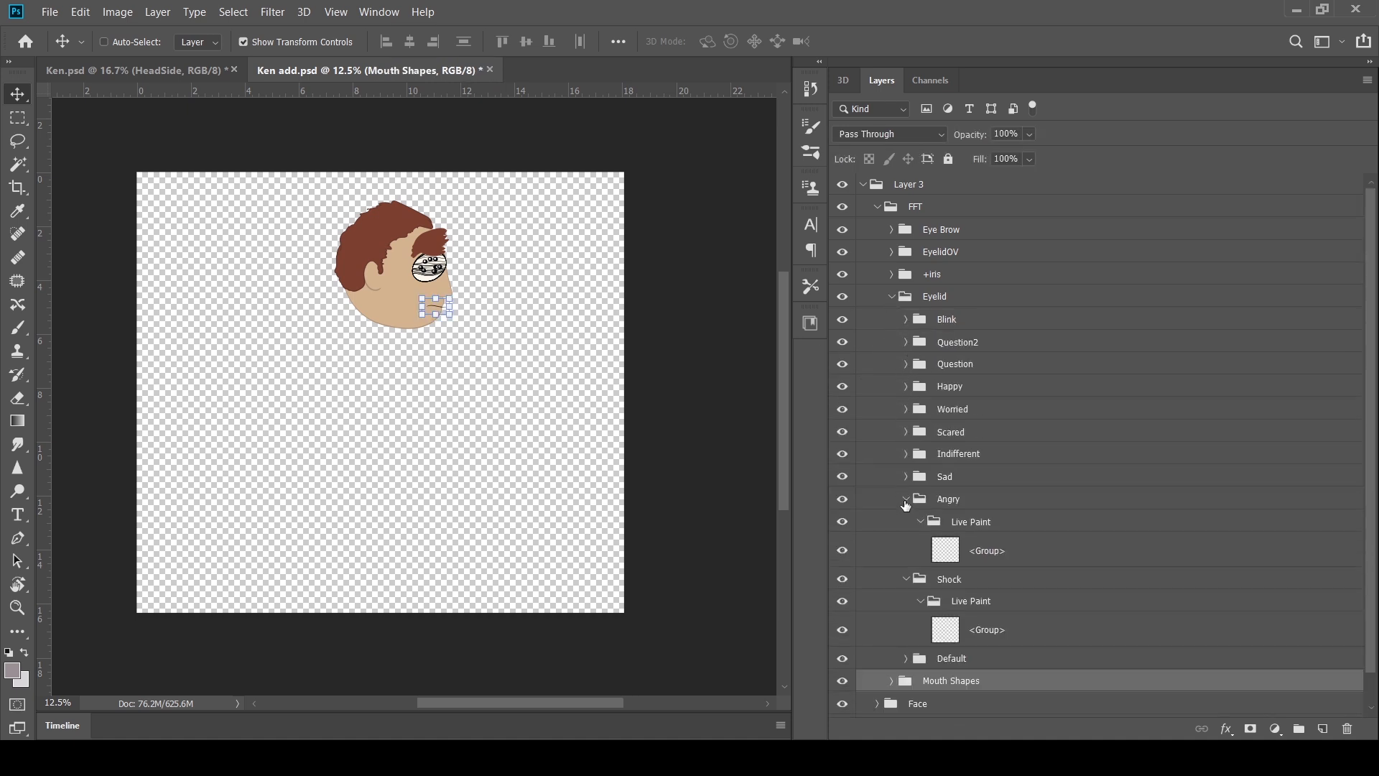
pyautogui.click(906, 501)
pyautogui.moveTo(843, 522); pyautogui.dragTo(843, 296)
# Delete the extra iris variants inside +iris, keeping only default, and collapse +iris
pyautogui.click(891, 274)
pyautogui.click(934, 478)
pyautogui.click(961, 303)
pyautogui.click(842, 297)
pyautogui.click(946, 319)
pyautogui.keyDown('shift'); pyautogui.click(958, 477); pyautogui.keyUp('shift')
pyautogui.click(1347, 728)
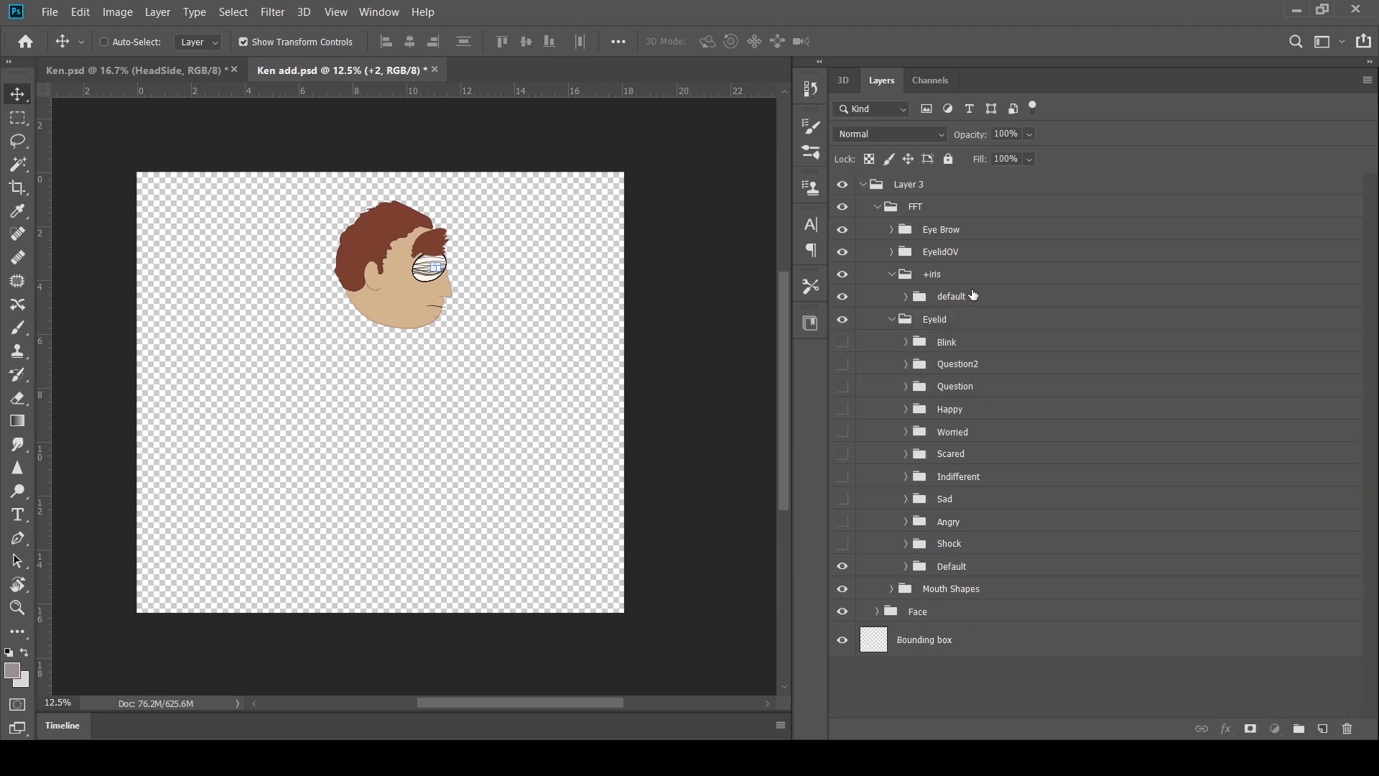
pyautogui.press('space')
pyautogui.click(892, 273)
# Collapse the EyelidOV expression subgroups, hide Blink through Shock so only Default stays visible, and collapse EyelidOV
pyautogui.click(891, 251)
pyautogui.click(906, 296)
pyautogui.click(906, 319)
pyautogui.click(906, 342)
pyautogui.click(906, 363)
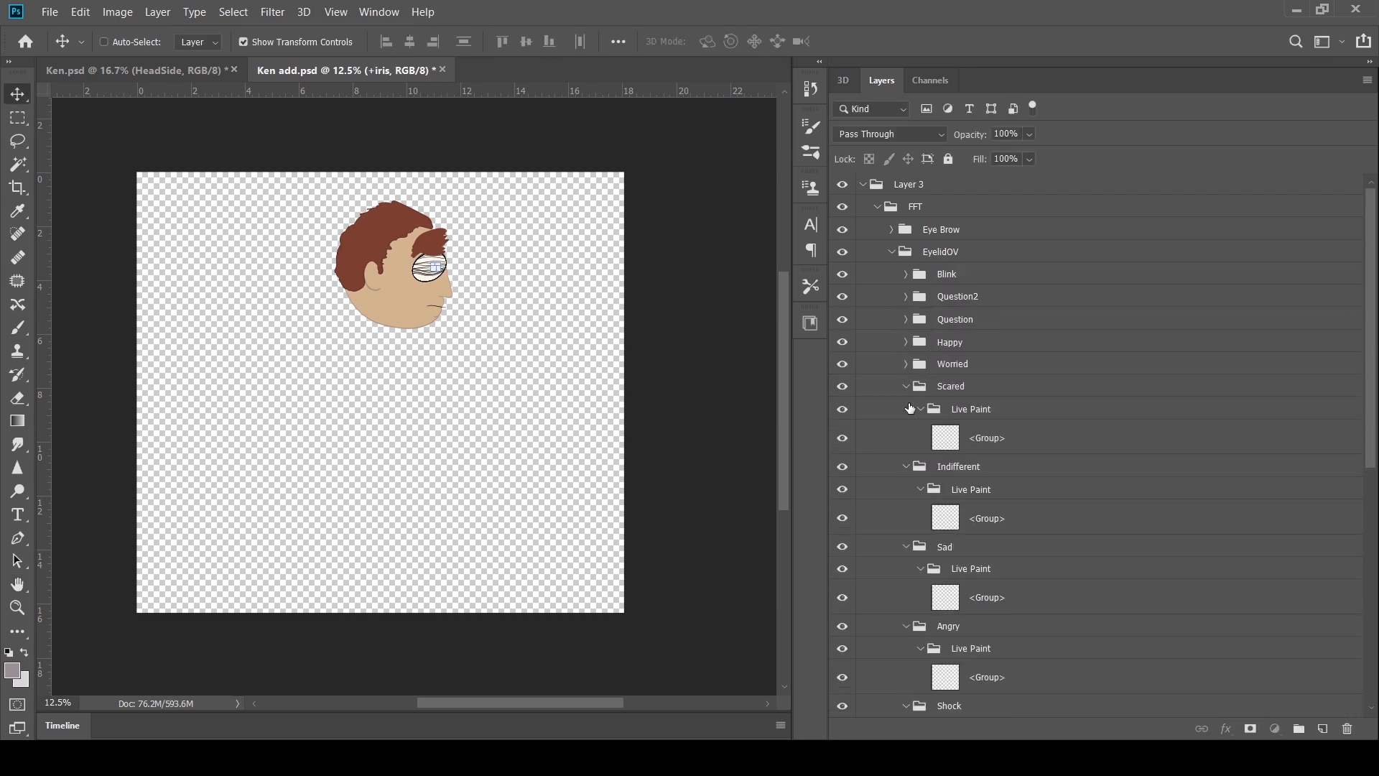
pyautogui.click(906, 387)
pyautogui.click(906, 454)
pyautogui.click(906, 476)
pyautogui.moveTo(843, 476); pyautogui.dragTo(843, 271)
pyautogui.click(892, 252)
# Hide the Eye Brow expressions from Question2 through Shock, leaving Default visible, and collapse Eye Brow and FFT
pyautogui.click(892, 229)
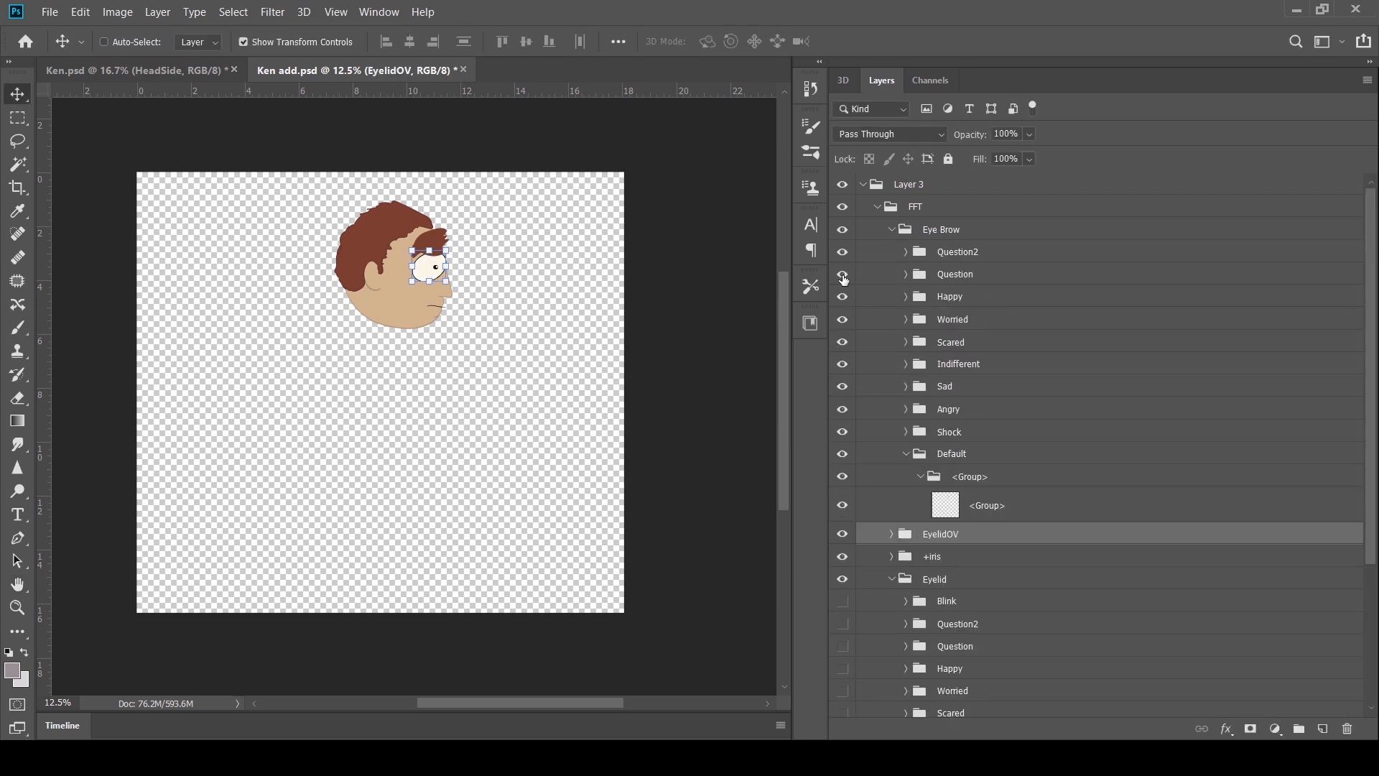
pyautogui.click(921, 476)
pyautogui.click(906, 453)
pyautogui.click(893, 229)
pyautogui.click(878, 207)
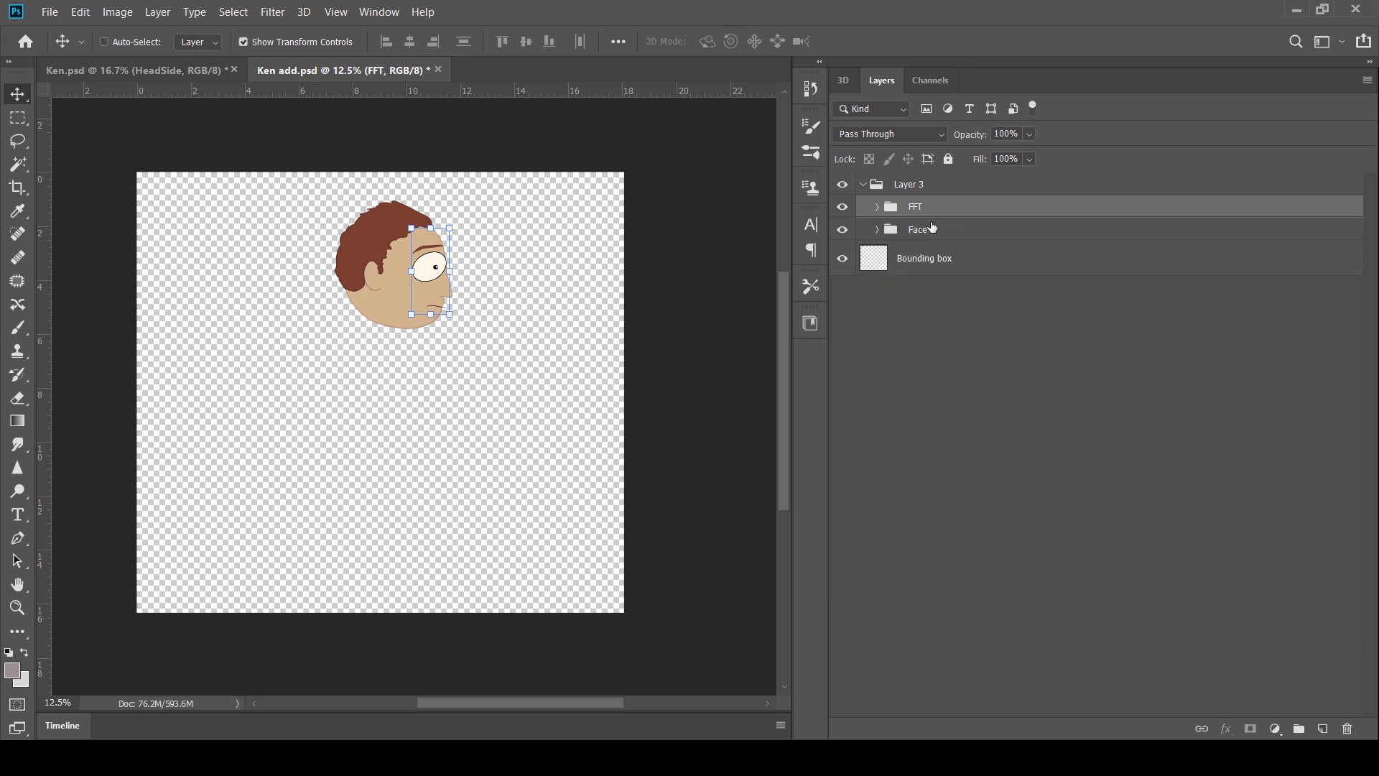
# Copy the side head's FFT and Face groups into HeadSide in Ken.psd and delete the old merged <Group> layer
pyautogui.keyDown('shift'); pyautogui.click(930, 230); pyautogui.keyUp('shift')
pyautogui.moveTo(950, 256); pyautogui.dragTo(955, 409)
pyautogui.click(907, 399)
pyautogui.click(988, 435)
pyautogui.press('Delete')
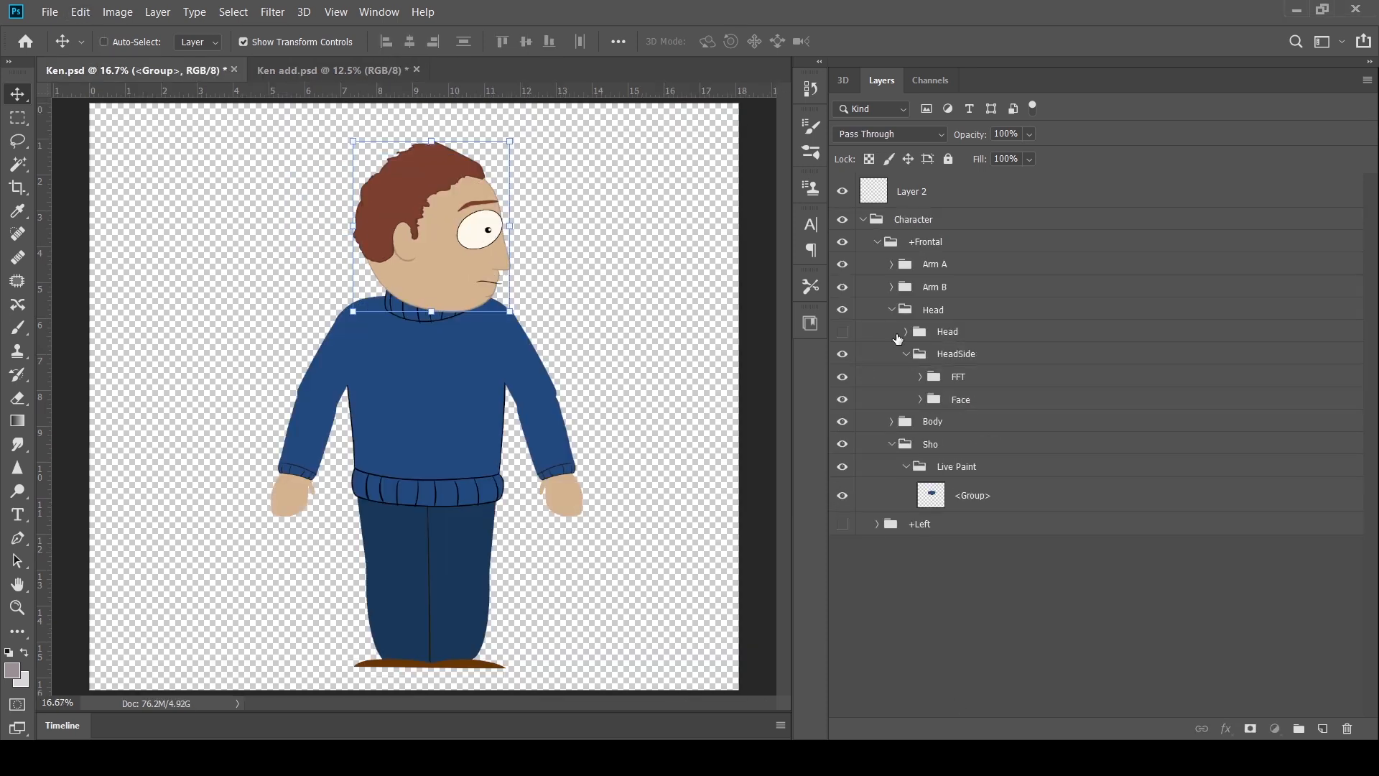
# Collapse the Head and Sho groups and the whole +Frontal group
pyautogui.click(893, 310)
pyautogui.click(933, 332)
pyautogui.click(929, 355)
pyautogui.click(893, 332)
pyautogui.click(892, 332)
pyautogui.click(934, 243)
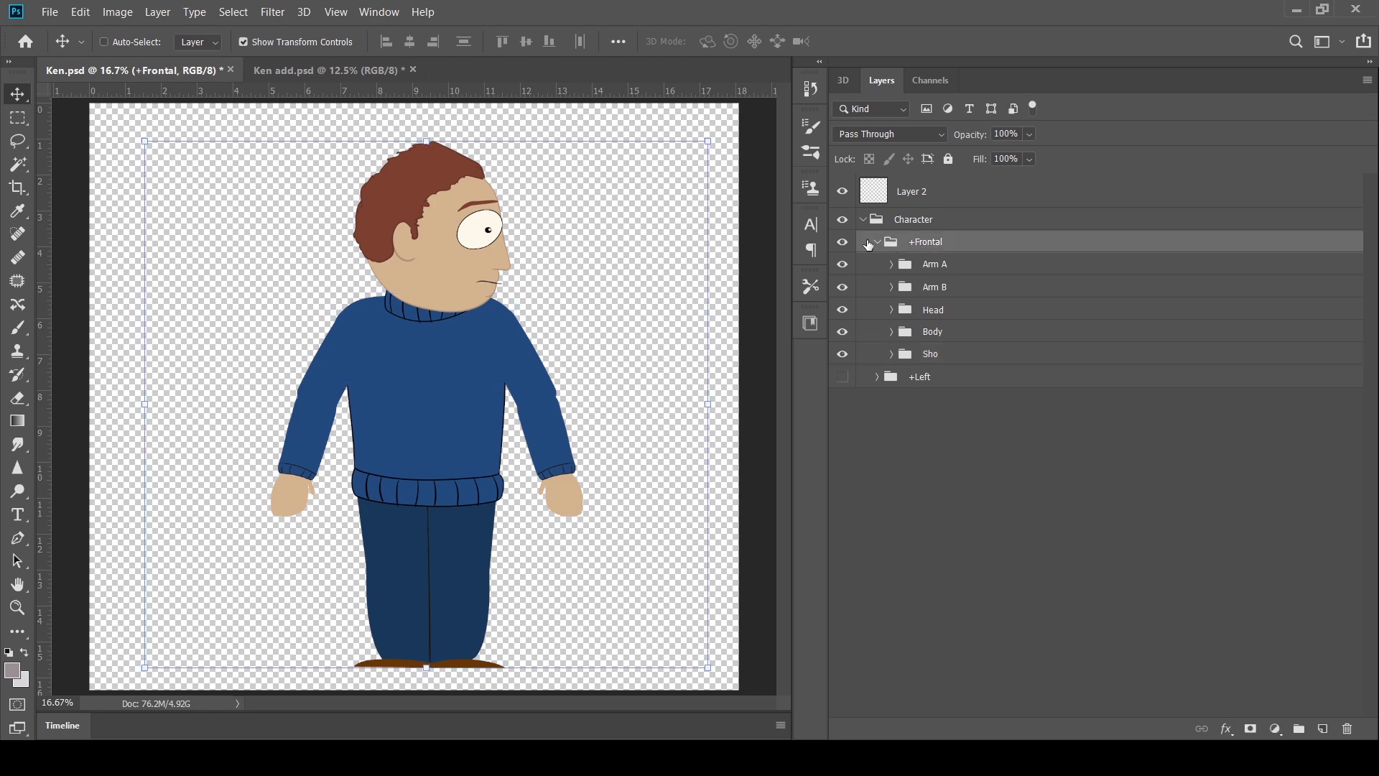
pyautogui.click(877, 241)
# Hide +Frontal, show and expand the +Left group, and select its Arm B group
pyautogui.click(843, 241)
pyautogui.click(843, 263)
pyautogui.click(878, 264)
pyautogui.click(893, 291)
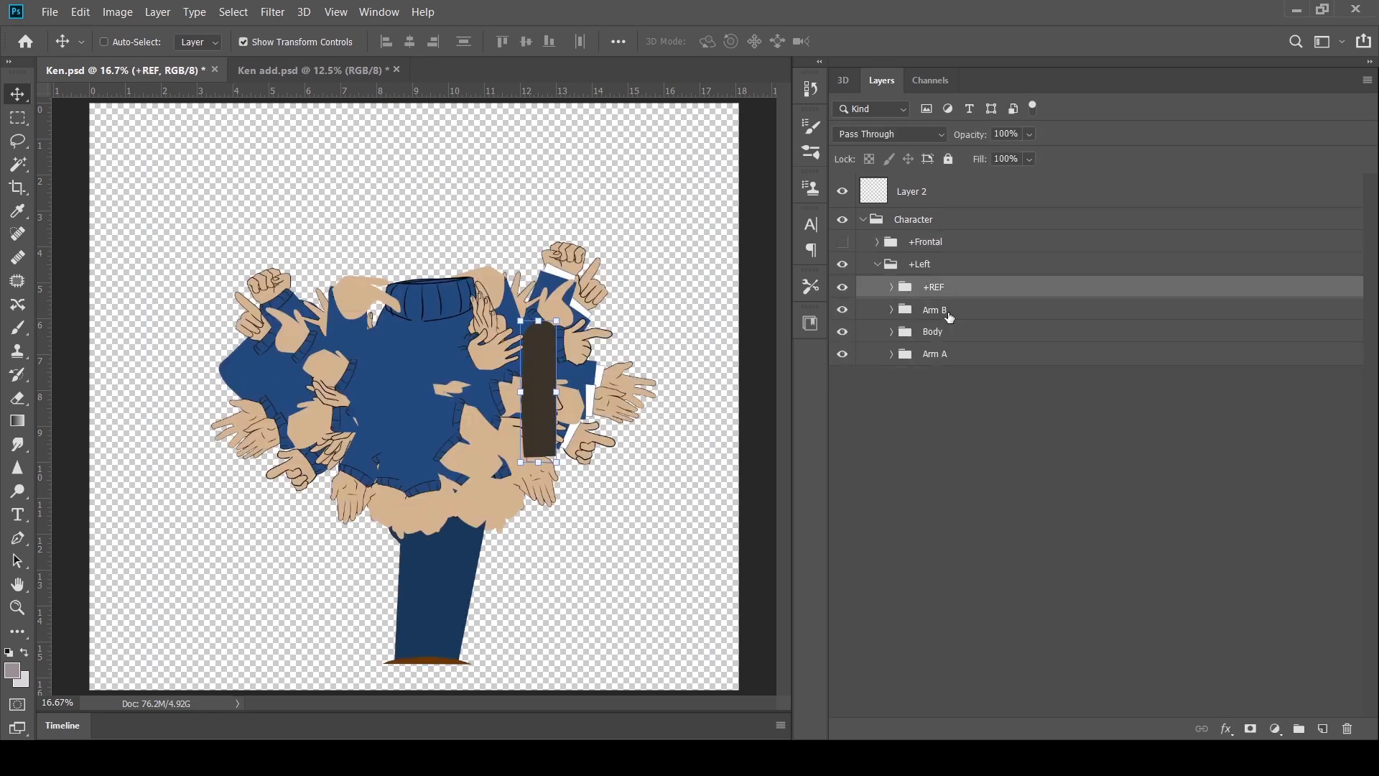
pyautogui.click(947, 315)
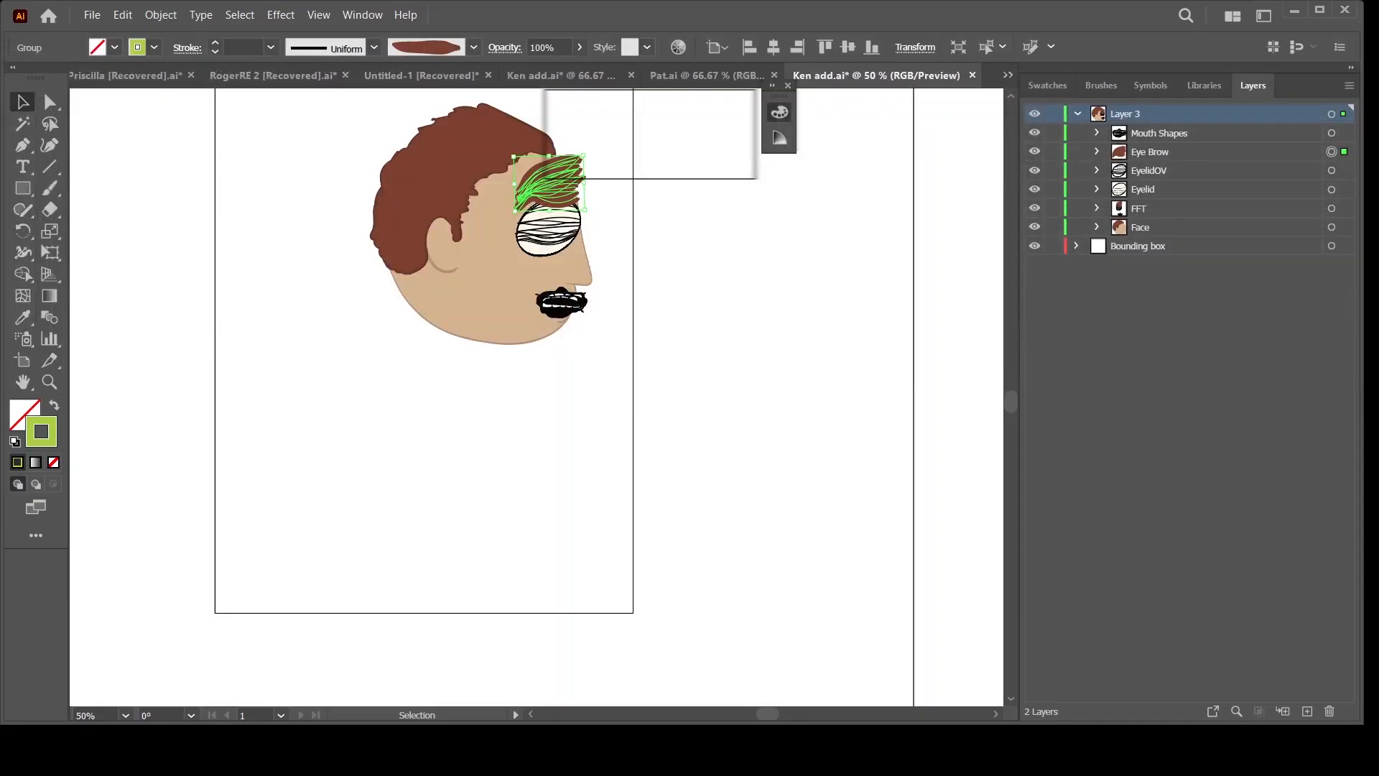
# Return to Ken add.ai in Illustrator, undo the layer edits to bring back the Character layer, and select Arm B in +Left
pyautogui.hotkey('ctrl', 'z')
pyautogui.click(1077, 113)
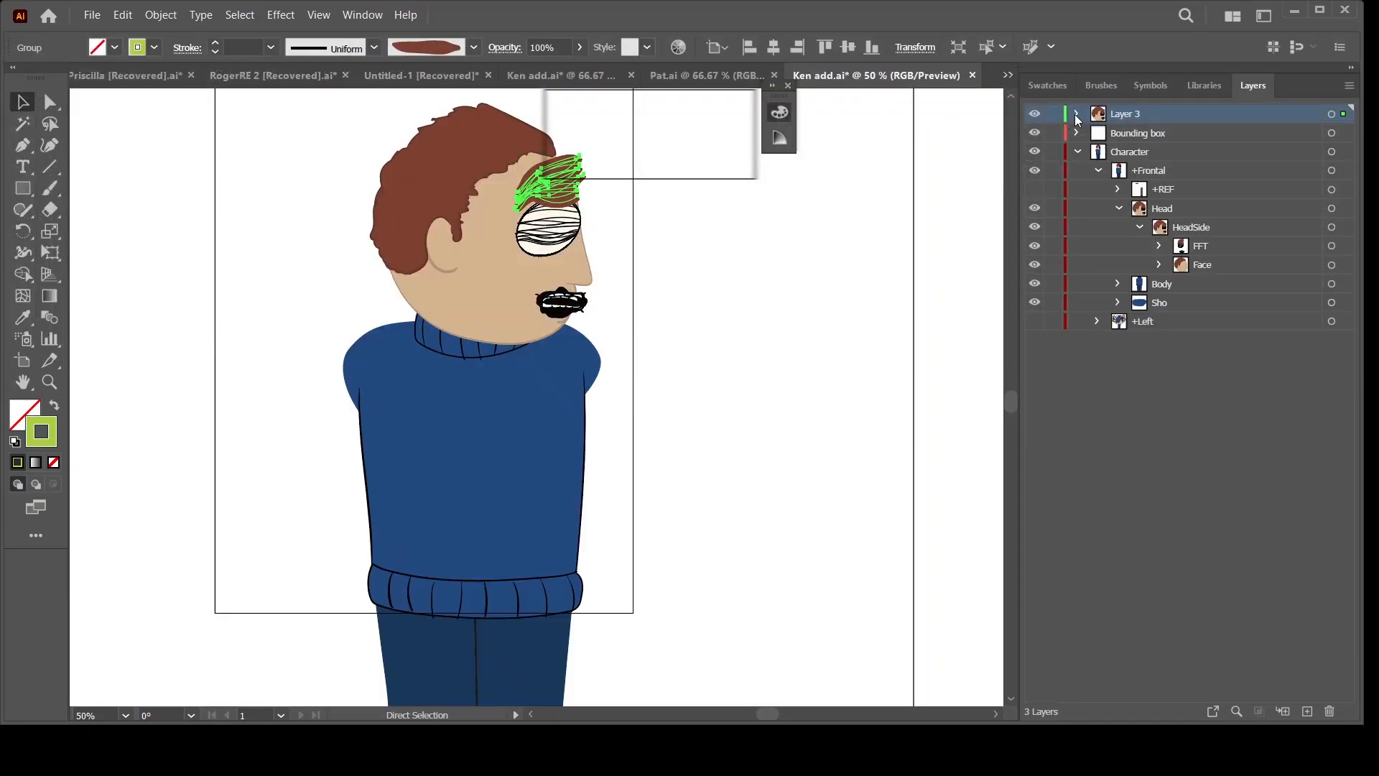
pyautogui.hotkey('ctrl', 'z')
pyautogui.hotkey('ctrl', 'z')
pyautogui.hotkey('ctrl', 'z')
pyautogui.hotkey('ctrl', 'z')
pyautogui.hotkey('ctrl', 'z')
pyautogui.click(1178, 210)
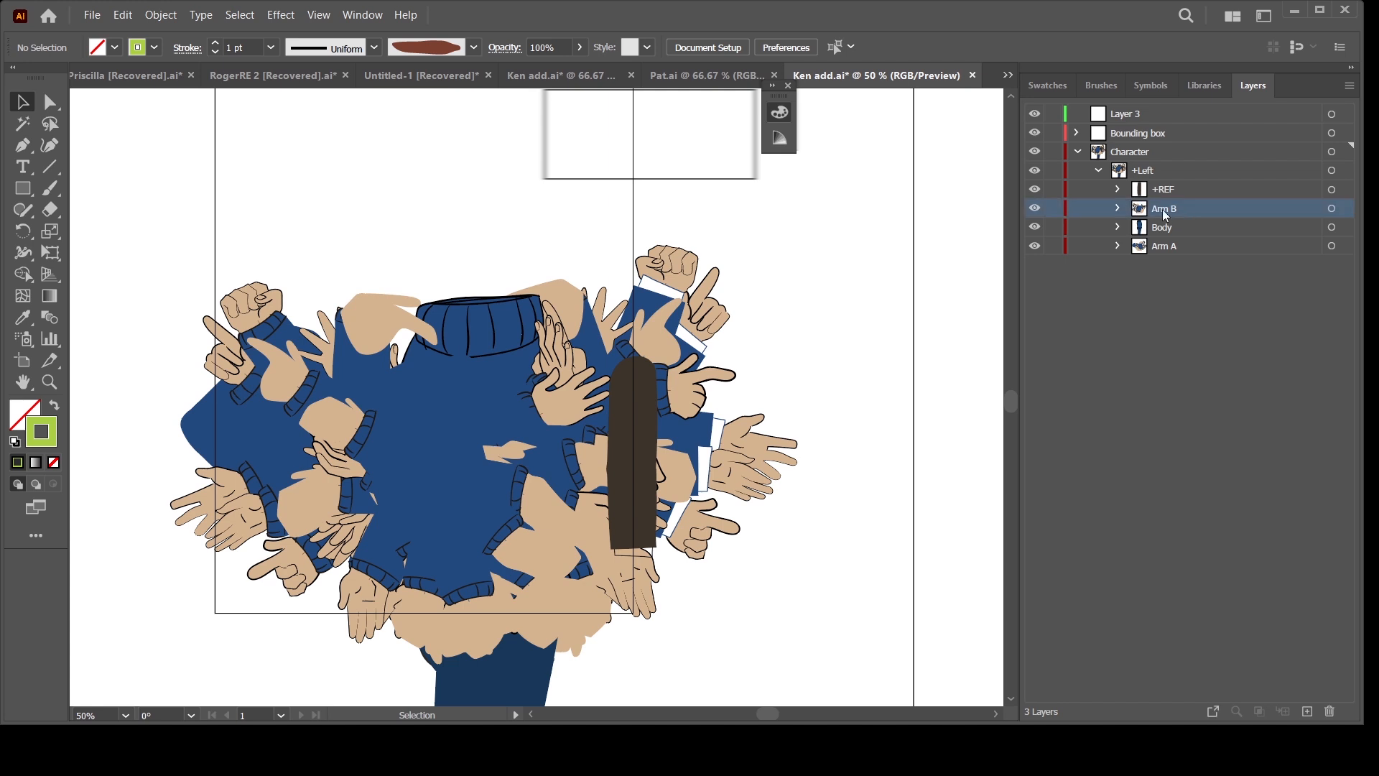
# Apply the 15 pt. Round brush to the strokes of group 1 inside Arm B's IB group
pyautogui.click(1119, 208)
pyautogui.click(1139, 246)
pyautogui.click(1321, 264)
pyautogui.click(1159, 264)
pyautogui.click(1139, 246)
pyautogui.click(1139, 227)
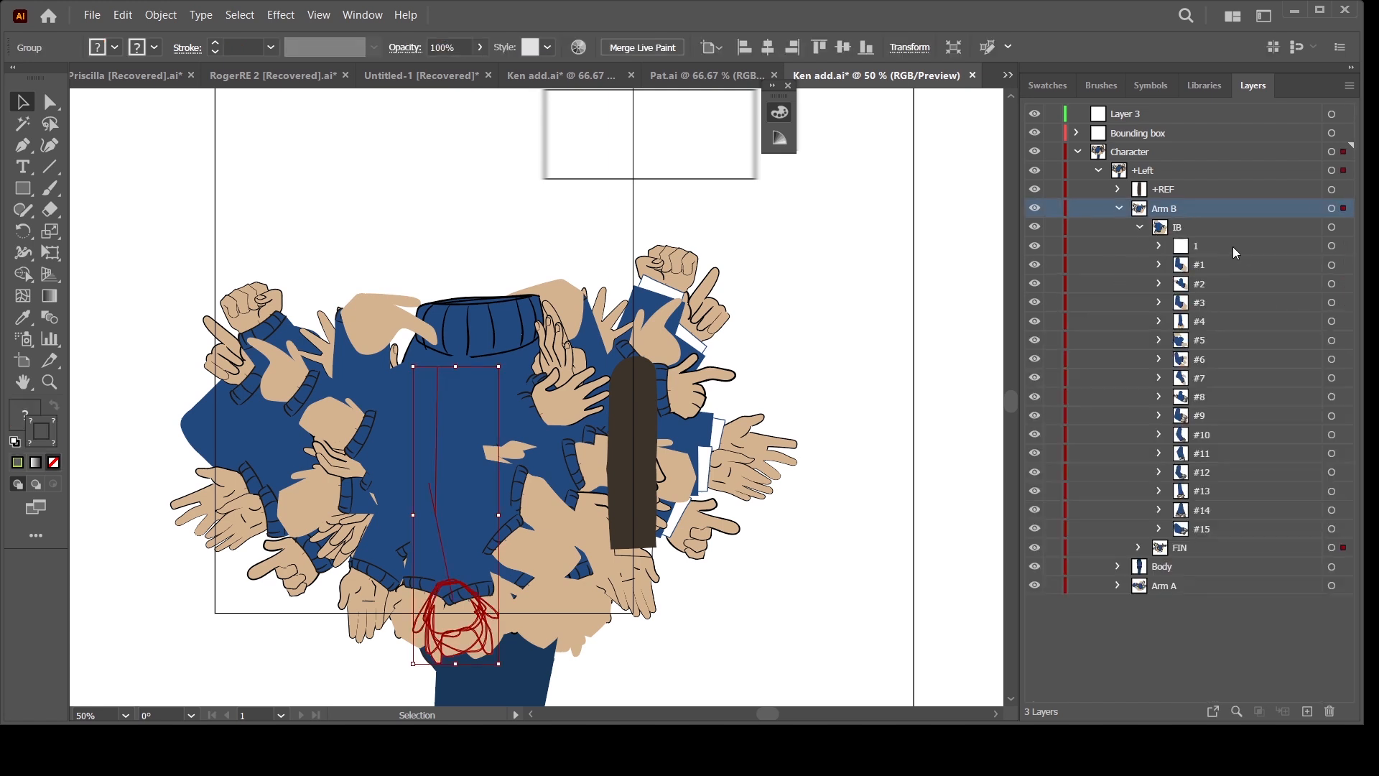
pyautogui.click(1332, 246)
pyautogui.click(231, 16)
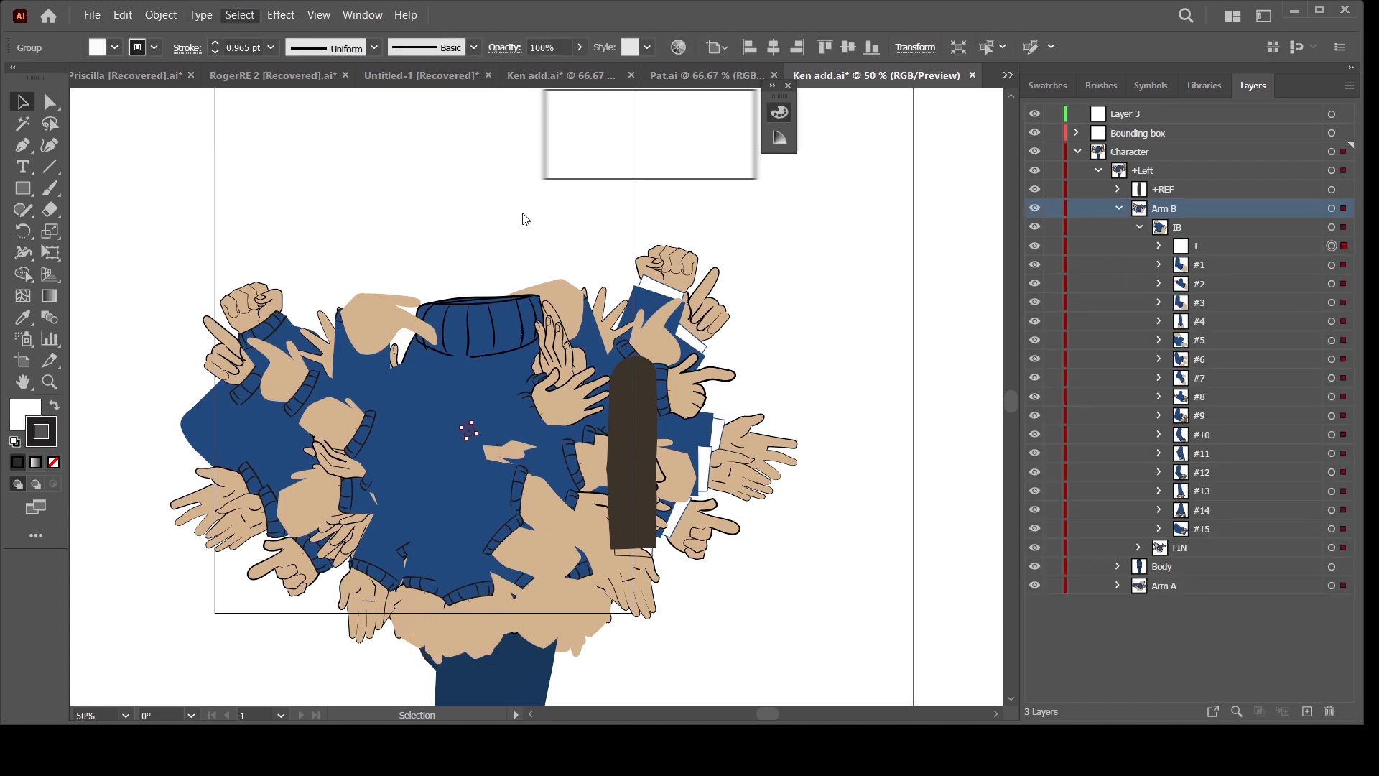
pyautogui.click(524, 214)
pyautogui.click(474, 48)
pyautogui.click(343, 86)
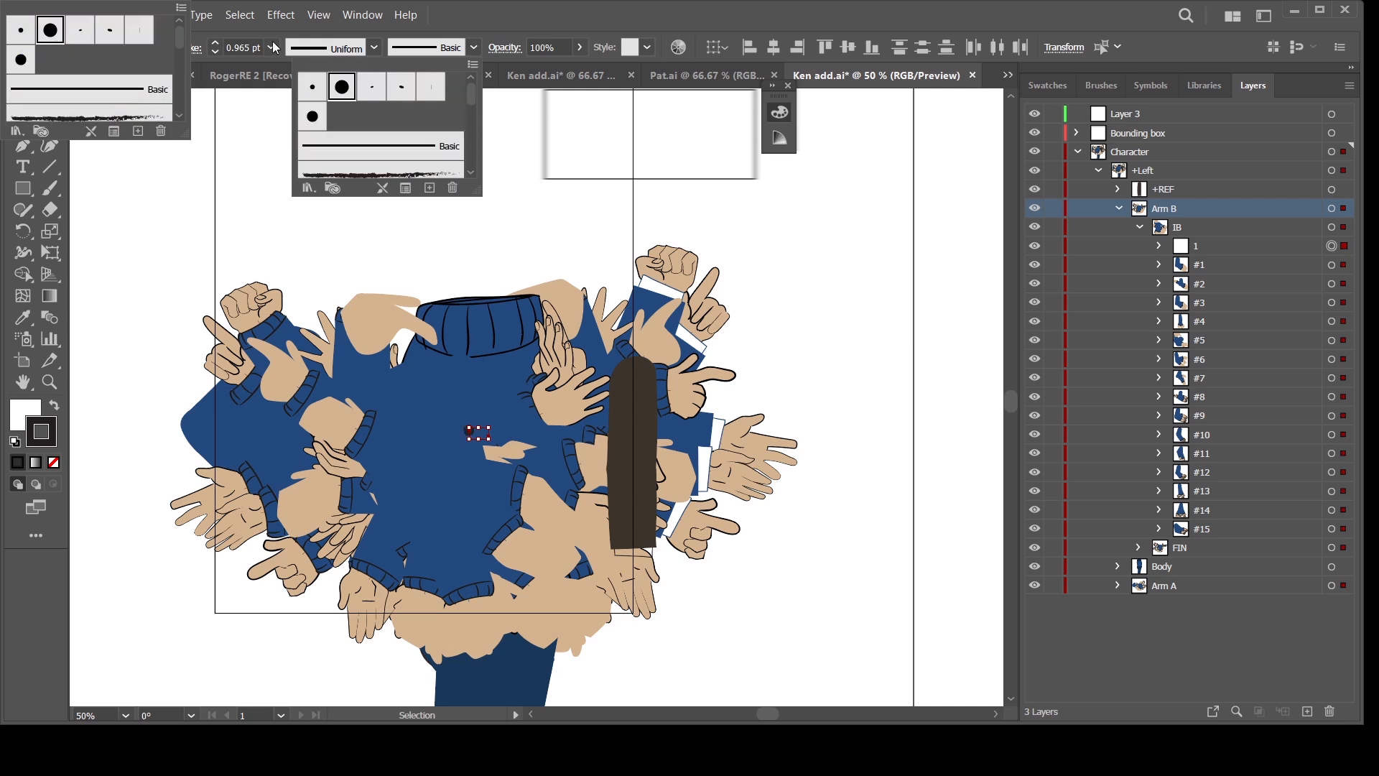
pyautogui.click(891, 352)
# Move Arm B's IB and FIN groups into Layer 3 and rename that layer Arm B
pyautogui.click(1118, 208)
pyautogui.click(1119, 208)
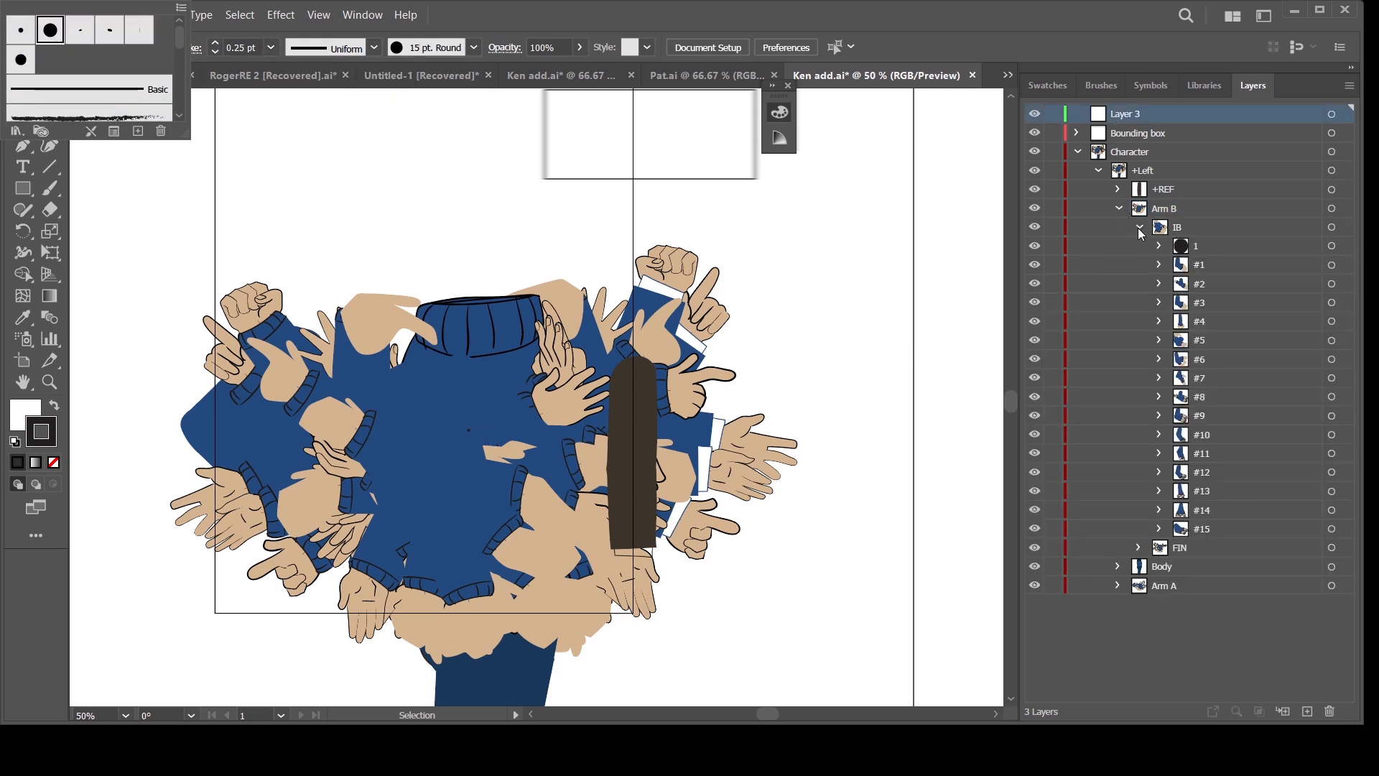
pyautogui.click(1140, 227)
pyautogui.doubleClick(1173, 208)
pyautogui.hotkey('ctrl', 'c')
pyautogui.click(1185, 245)
pyautogui.keyDown('shift'); pyautogui.click(1178, 227); pyautogui.keyUp('shift')
pyautogui.moveTo(1179, 227); pyautogui.dragTo(1154, 114)
pyautogui.doubleClick(1136, 113)
pyautogui.hotkey('ctrl', 'v')
pyautogui.click(1150, 136)
pyautogui.click(1150, 115)
# Add a new layer named Arm A and move the IB and FIN groups of +Left's Arm A into it
pyautogui.click(1307, 712)
pyautogui.click(1118, 283)
pyautogui.doubleClick(1164, 284)
pyautogui.click(1178, 321)
pyautogui.keyDown('shift'); pyautogui.click(1176, 302); pyautogui.keyUp('shift')
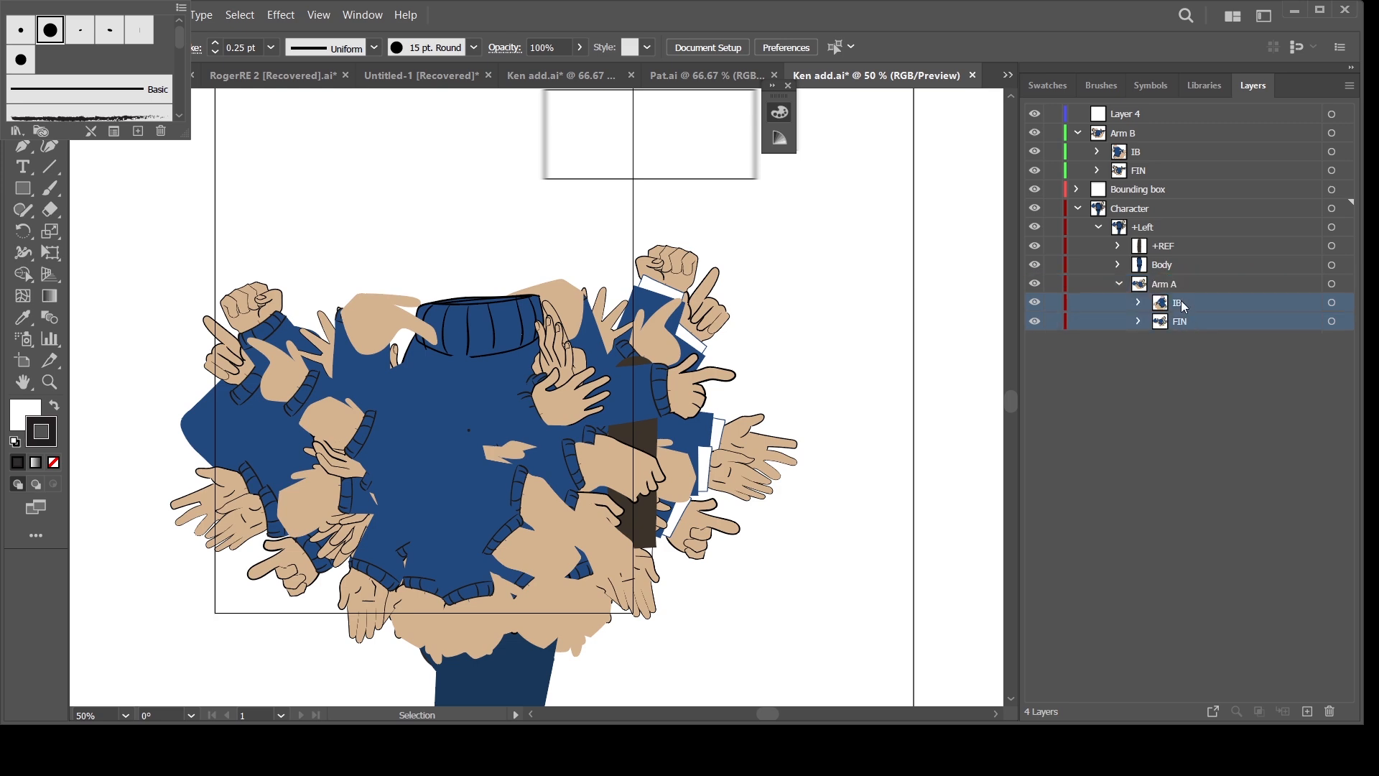
pyautogui.doubleClick(1131, 114)
pyautogui.moveTo(1176, 301); pyautogui.dragTo(1124, 109)
pyautogui.write('Arm A')
# Collapse the new arm layers and delete the remaining Character layer
pyautogui.click(1077, 134)
pyautogui.click(1142, 170)
pyautogui.click(1329, 712)
pyautogui.click(726, 400)
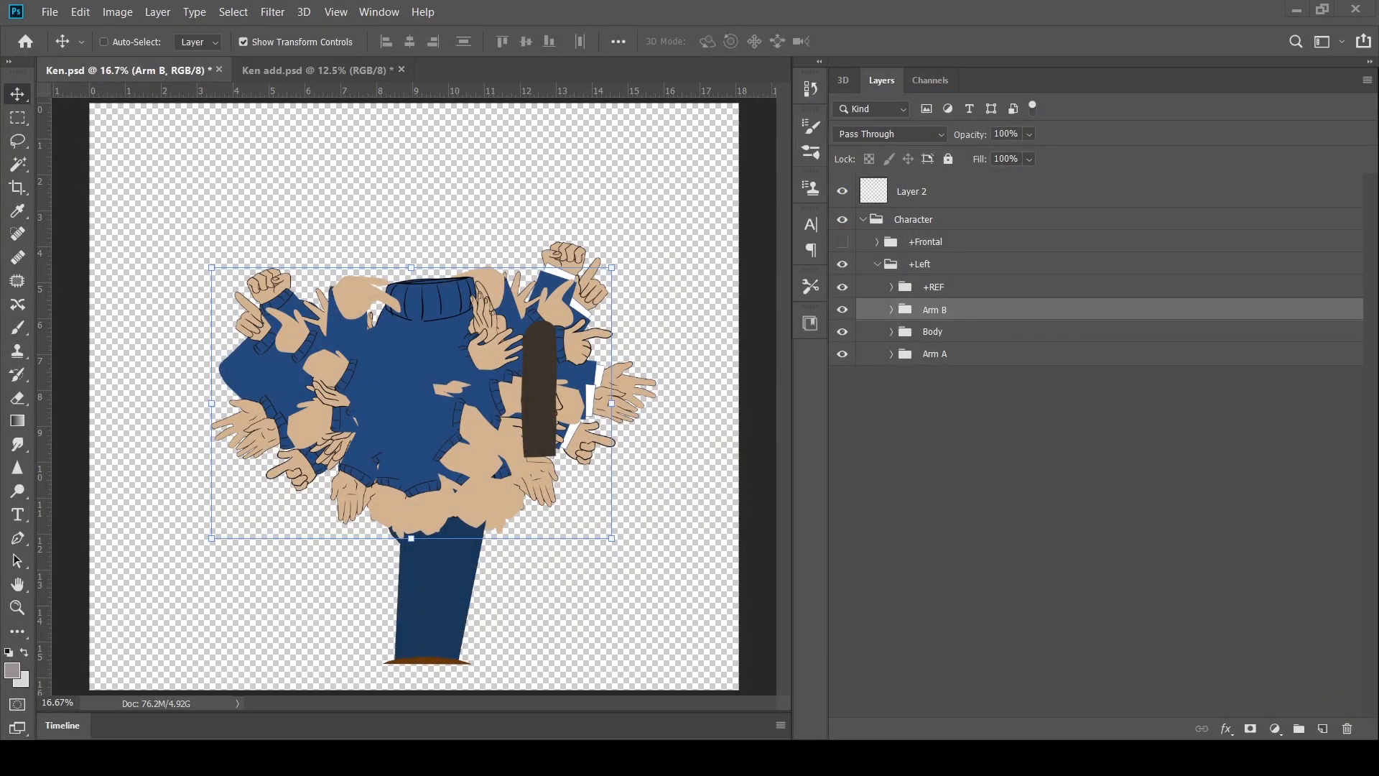
# Open Ken add.psd in Photoshop and hide the extra arm poses in Arm B's IB group
pyautogui.hotkey('ctrl', 'Tab')
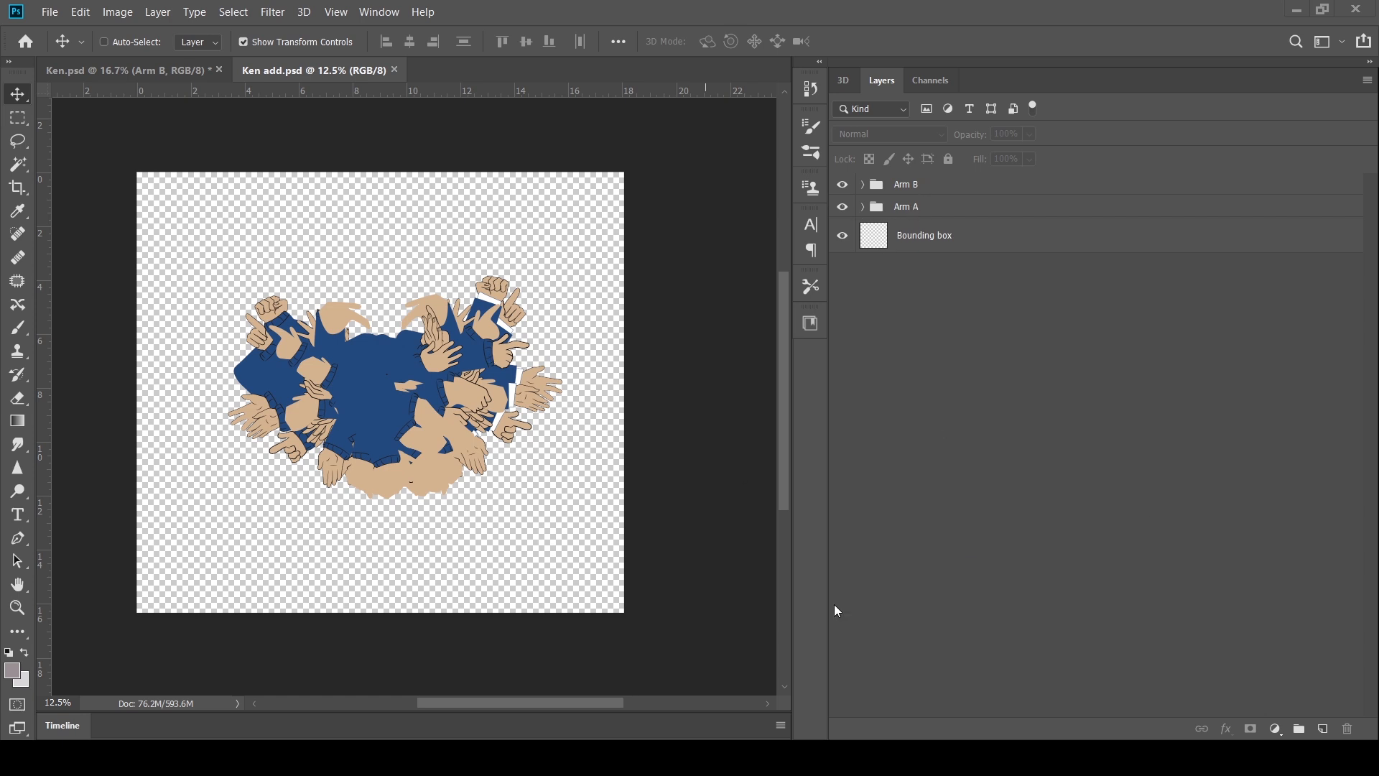
pyautogui.click(863, 185)
pyautogui.click(906, 274)
pyautogui.click(906, 296)
pyautogui.click(906, 318)
pyautogui.click(892, 251)
pyautogui.moveTo(843, 252); pyautogui.dragTo(842, 563)
pyautogui.click(877, 207)
# Hide the hand variations in Arm B's FIN group, through Point Cross#15, and collapse the group
pyautogui.click(878, 230)
pyautogui.click(877, 229)
pyautogui.moveTo(842, 275); pyautogui.dragTo(845, 698)
pyautogui.scroll(-5, 859, 560)
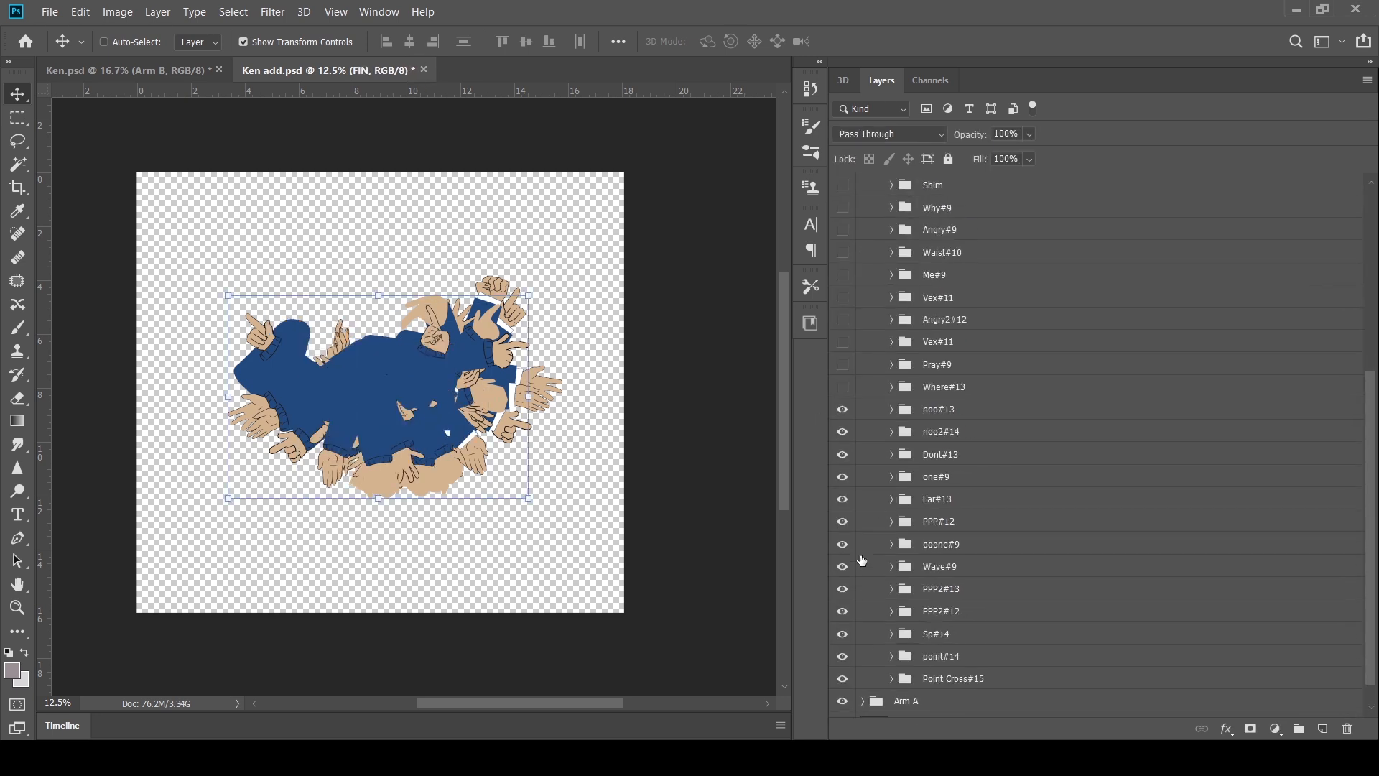
pyautogui.moveTo(843, 407); pyautogui.dragTo(843, 679)
pyautogui.scroll(5, 933, 449)
pyautogui.click(877, 229)
# Hide the extra arm poses in Arm A's IB group and collapse it
pyautogui.click(862, 251)
pyautogui.click(877, 274)
pyautogui.click(892, 296)
pyautogui.moveTo(843, 318); pyautogui.dragTo(843, 635)
pyautogui.click(877, 656)
pyautogui.click(877, 273)
# Hide the hand variations in Arm A's FIN group and collapse both arm groups
pyautogui.moveTo(844, 342); pyautogui.dragTo(842, 633)
pyautogui.scroll(-6, 880, 542)
pyautogui.moveTo(843, 272); pyautogui.dragTo(844, 672)
pyautogui.scroll(6, 1016, 498)
pyautogui.click(878, 296)
pyautogui.click(863, 252)
pyautogui.click(863, 185)
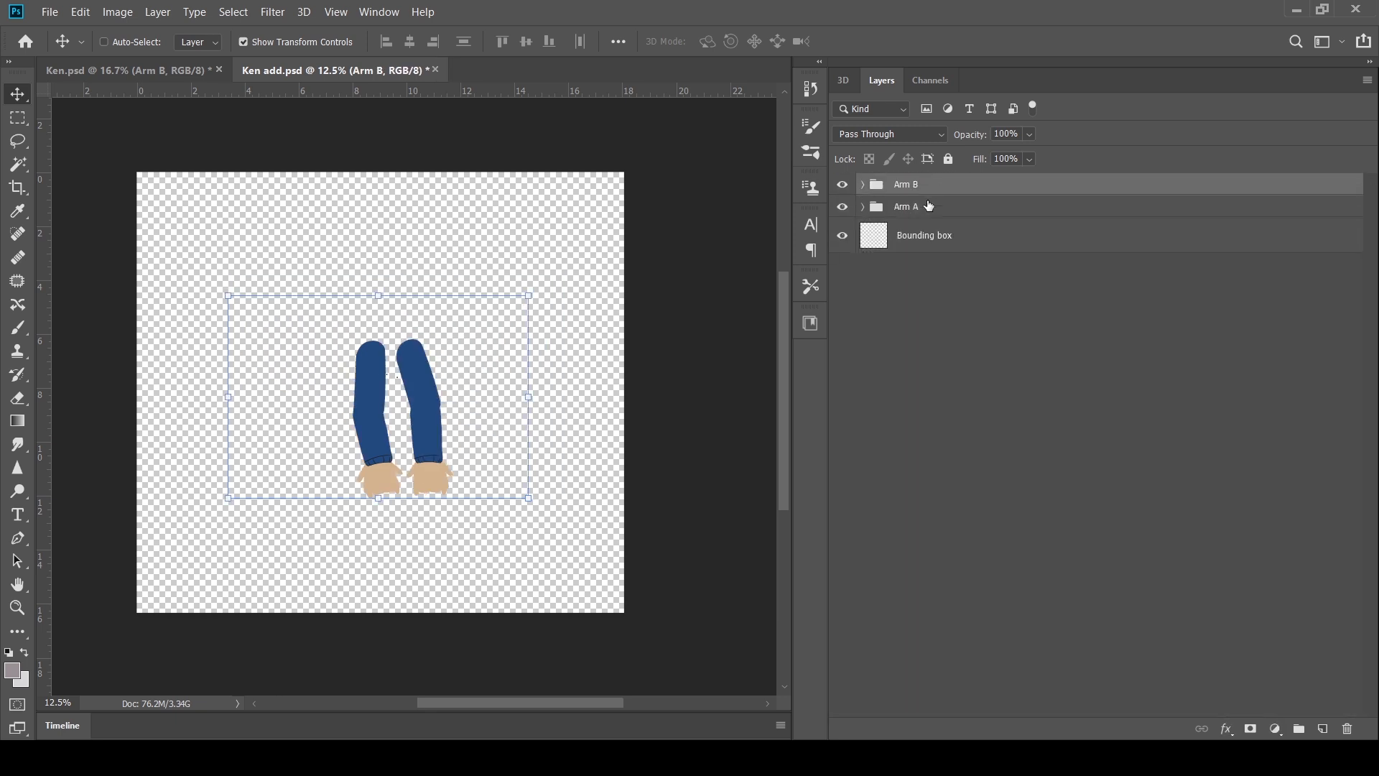
# Copy the Arm B and Arm A groups from Ken add.psd into Ken.psd
pyautogui.keyDown('ctrl'); pyautogui.click(919, 209); pyautogui.keyUp('ctrl')
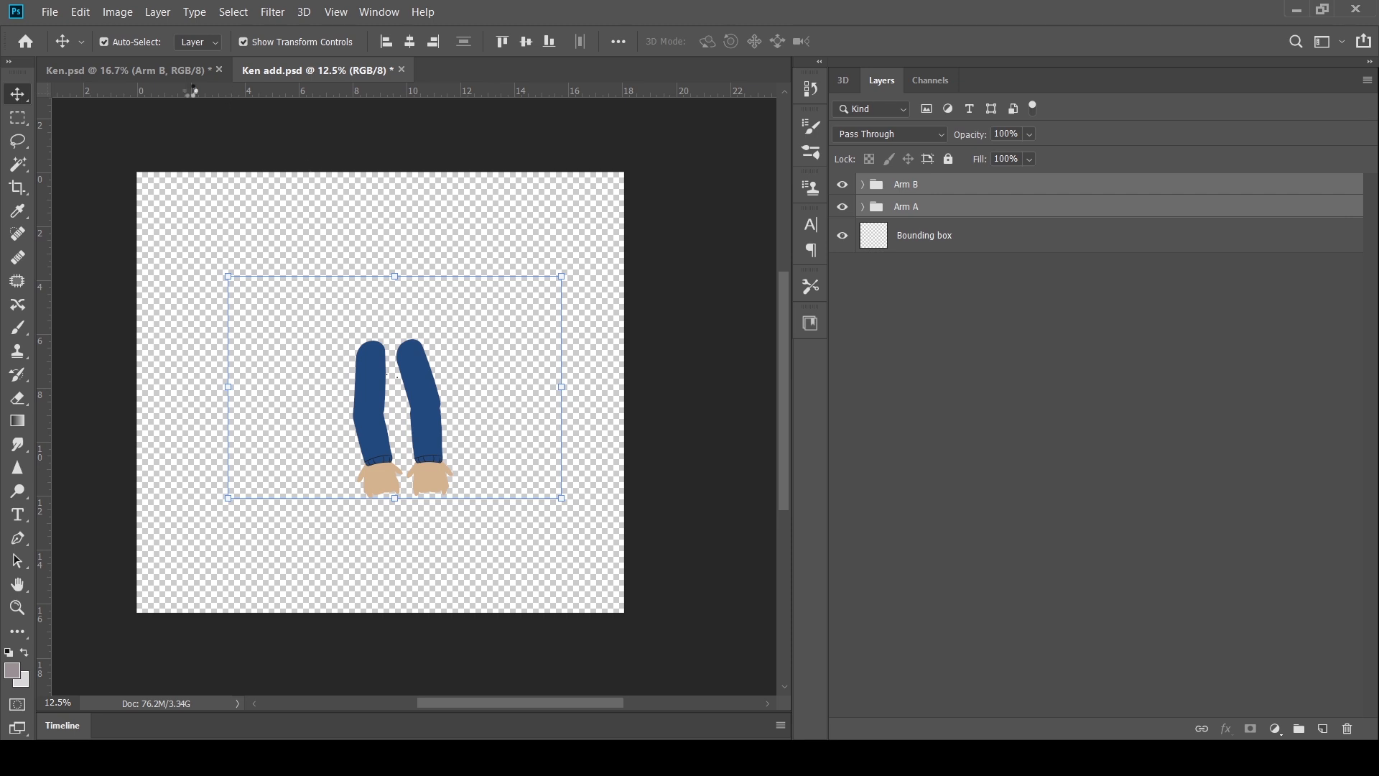
pyautogui.hotkey('ctrl', 'Tab')
pyautogui.moveTo(460, 424); pyautogui.dragTo(454, 417)
pyautogui.press('z')
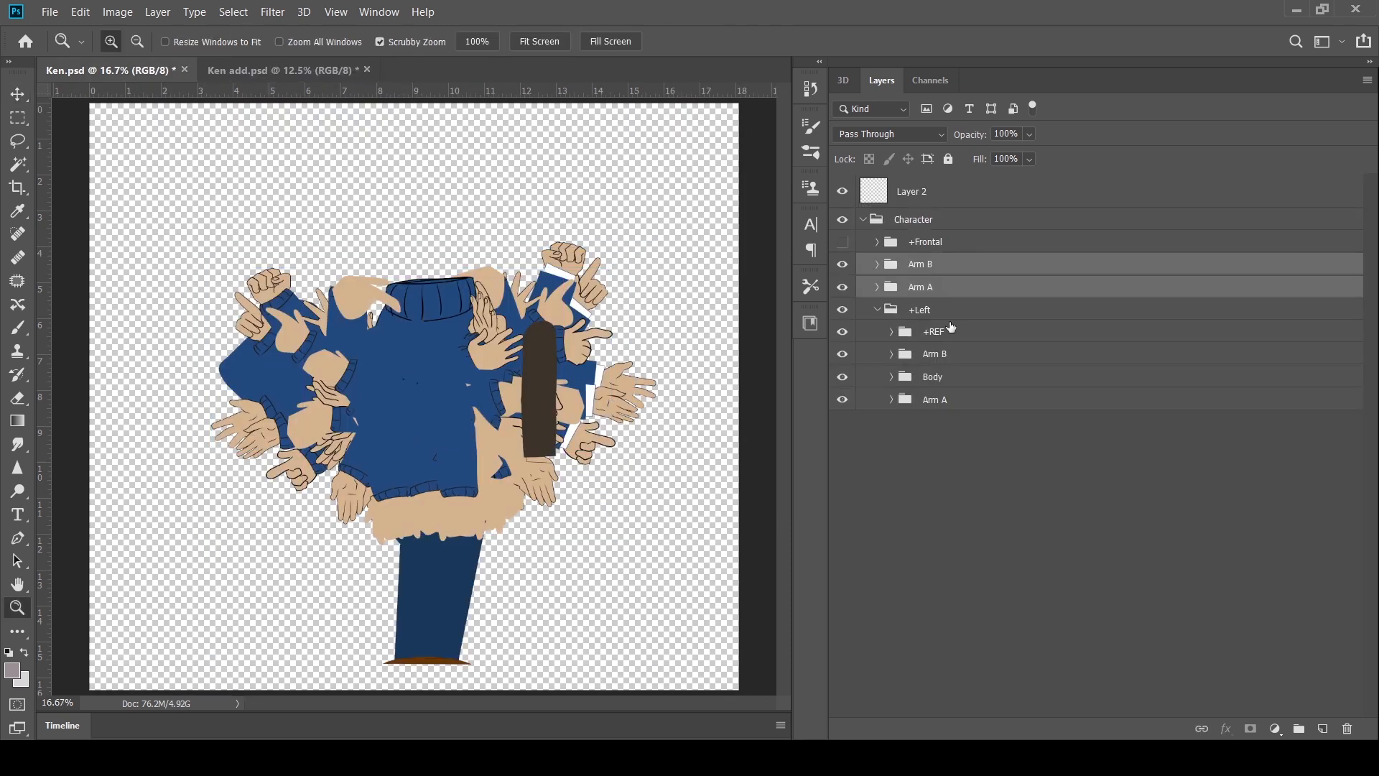
pyautogui.hotkey('ctrl', 'z')
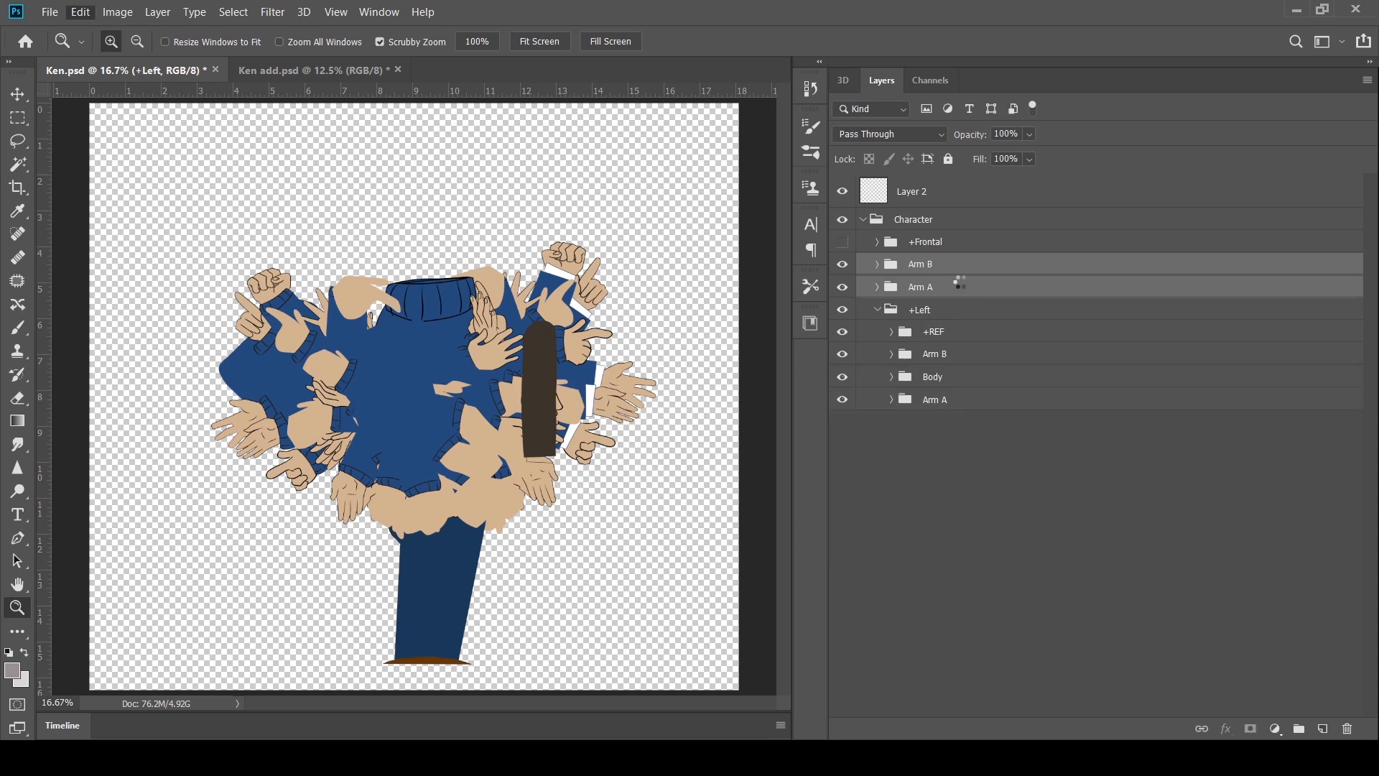
pyautogui.hotkey('ctrl', 'shift', 'z')
# Delete the old Arm B and Arm A groups from +Left and put the copied arm groups in their places
pyautogui.click(953, 363)
pyautogui.moveTo(949, 343); pyautogui.dragTo(954, 380)
pyautogui.press('Delete')
# Delete the +REF group from +Left and collapse +Left
pyautogui.click(947, 289)
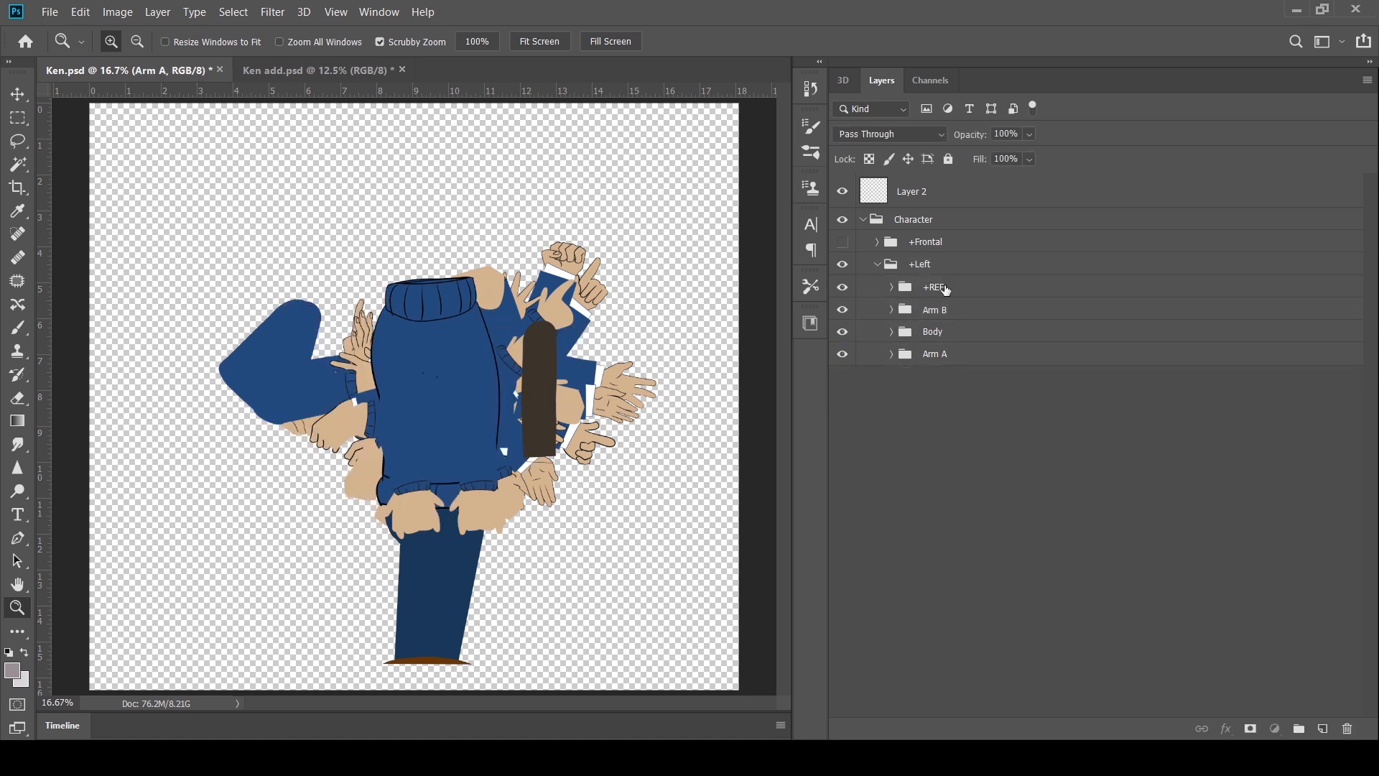
pyautogui.press('Delete')
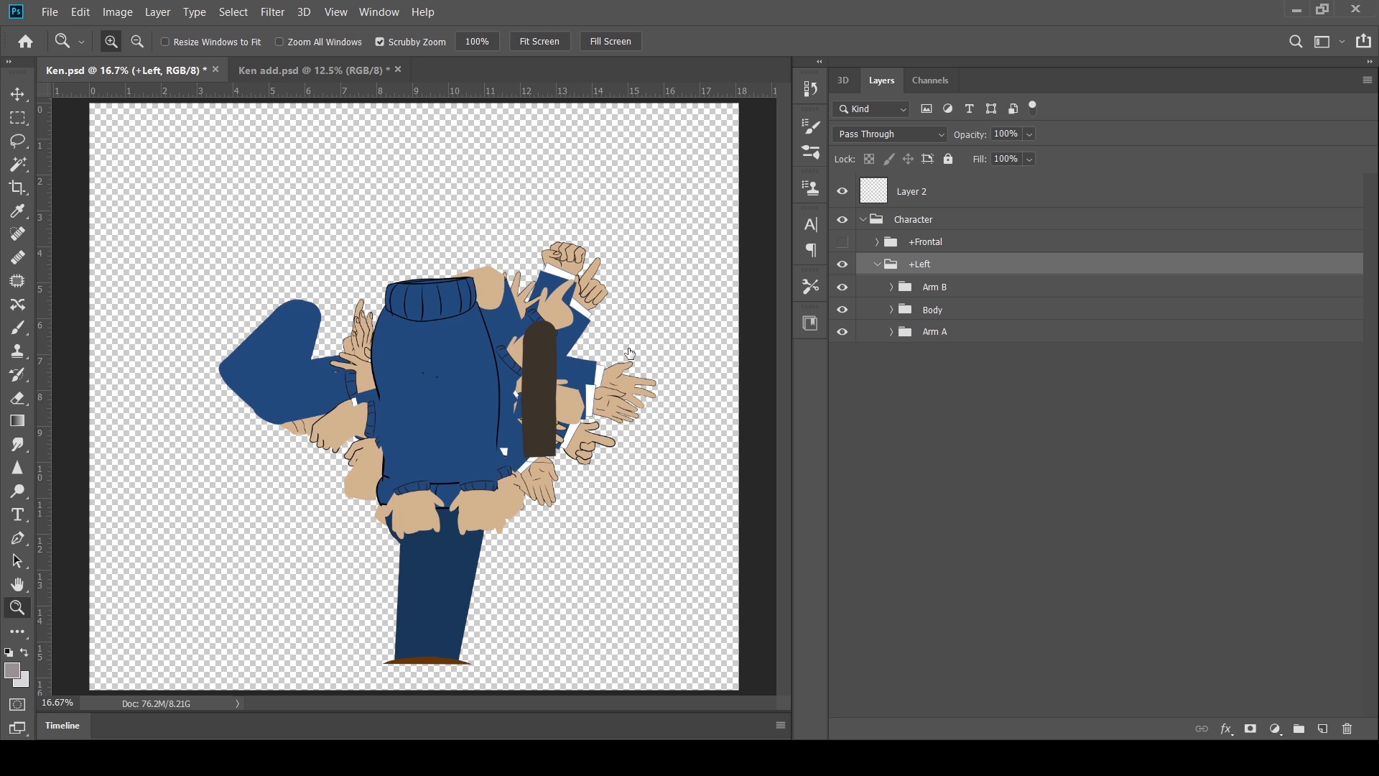
pyautogui.click(935, 332)
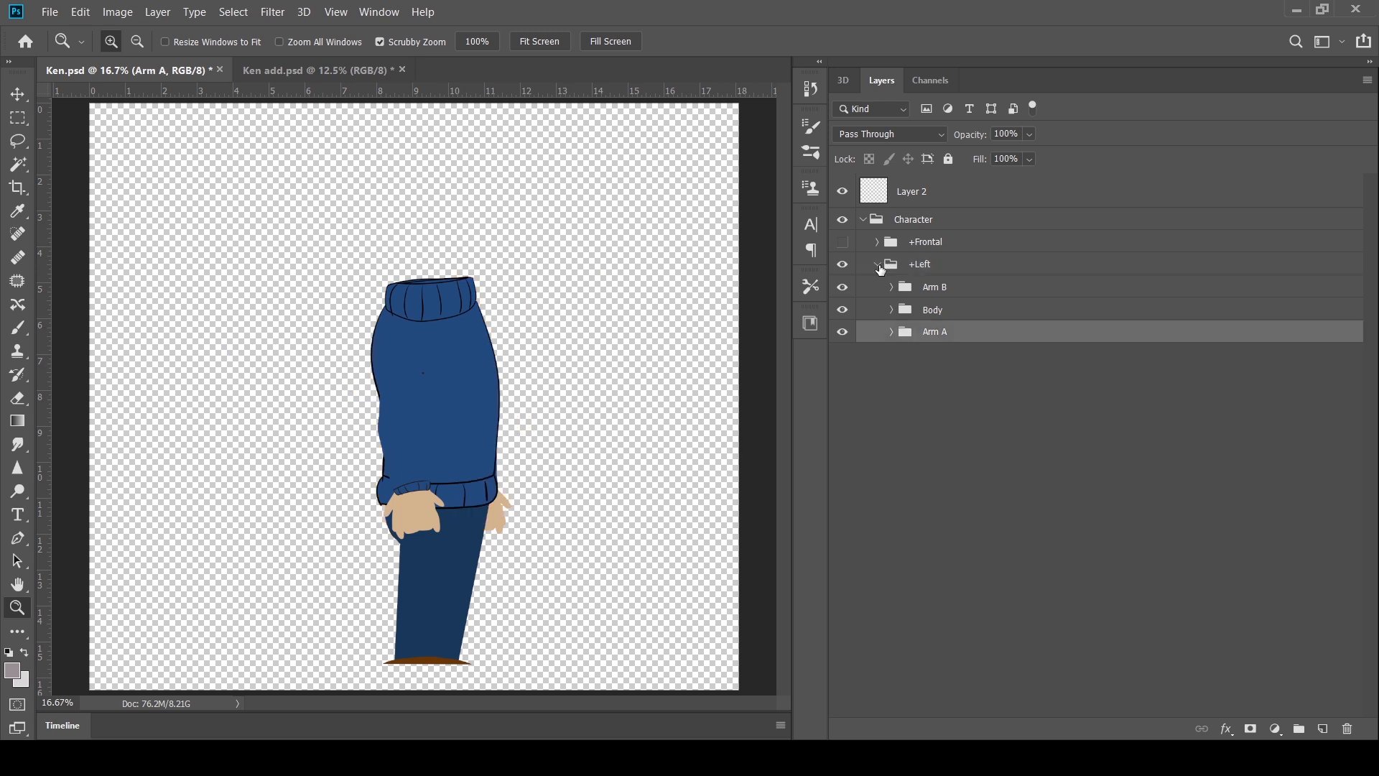
pyautogui.click(877, 265)
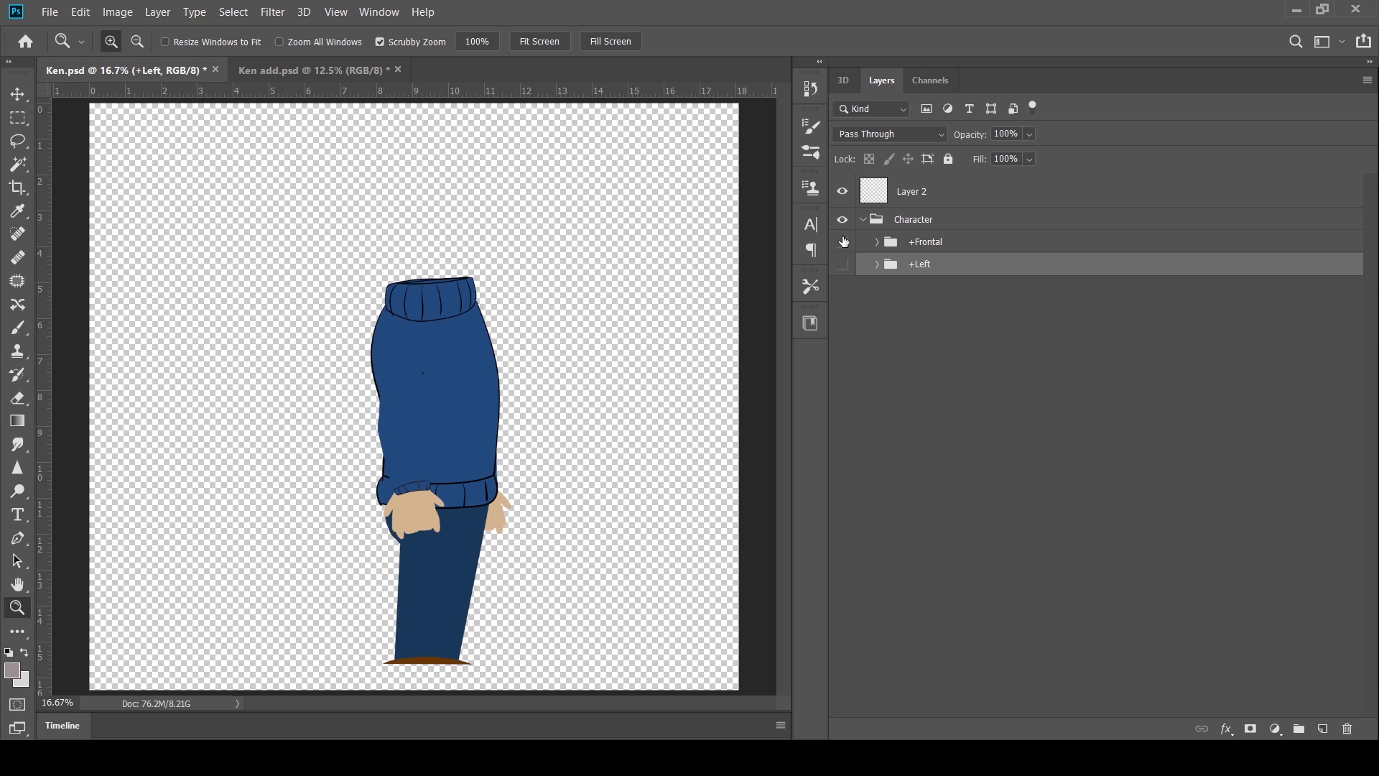
# Show +Frontal in place of +Left and display its frontal Head instead of HeadSide
pyautogui.click(954, 242)
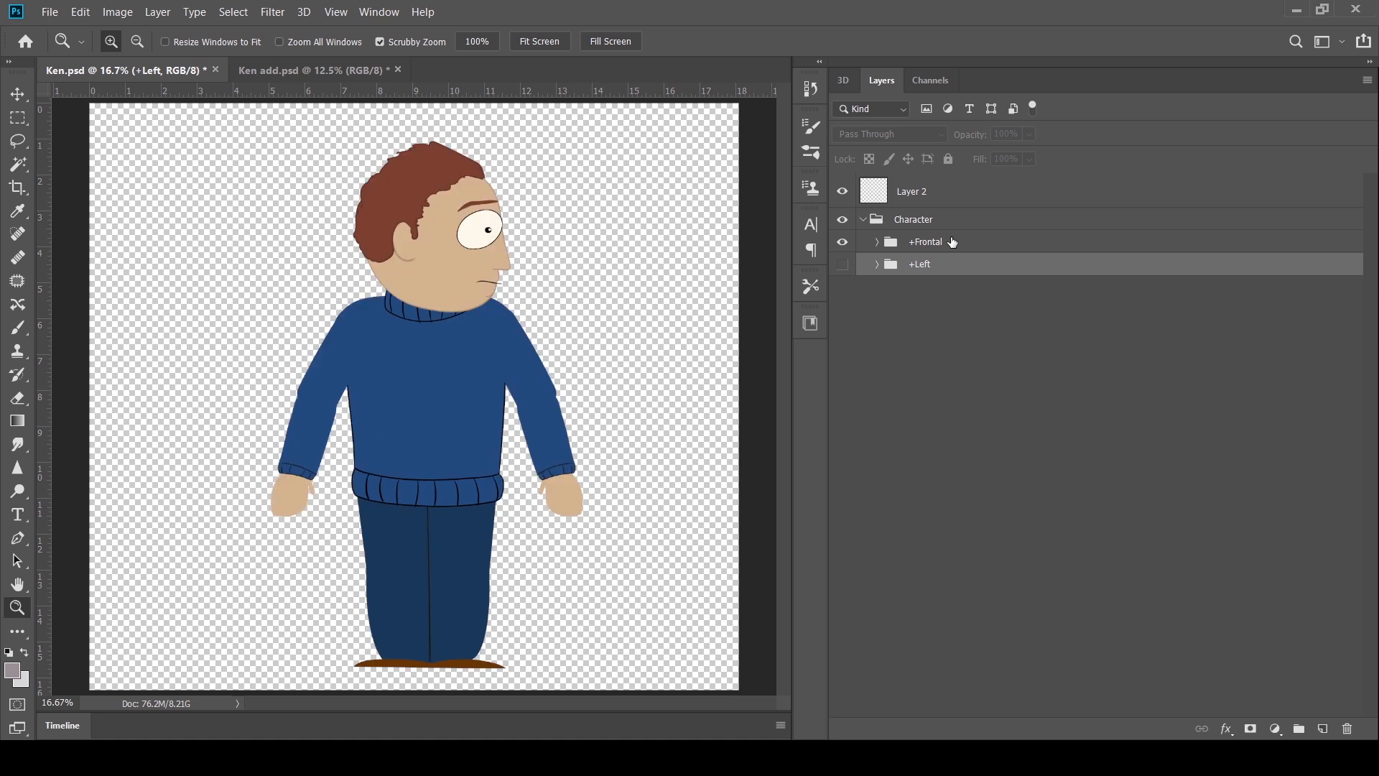
pyautogui.click(878, 242)
pyautogui.click(879, 242)
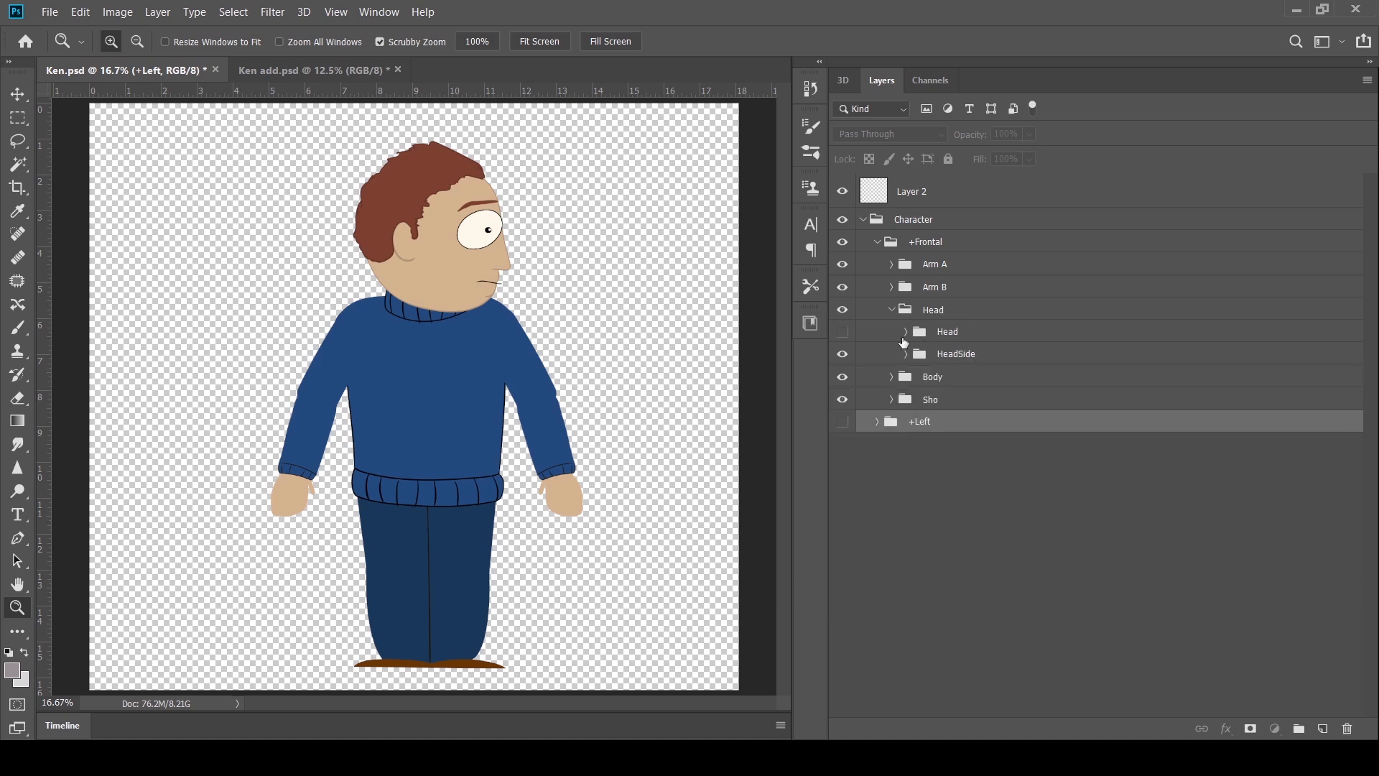
pyautogui.click(841, 332)
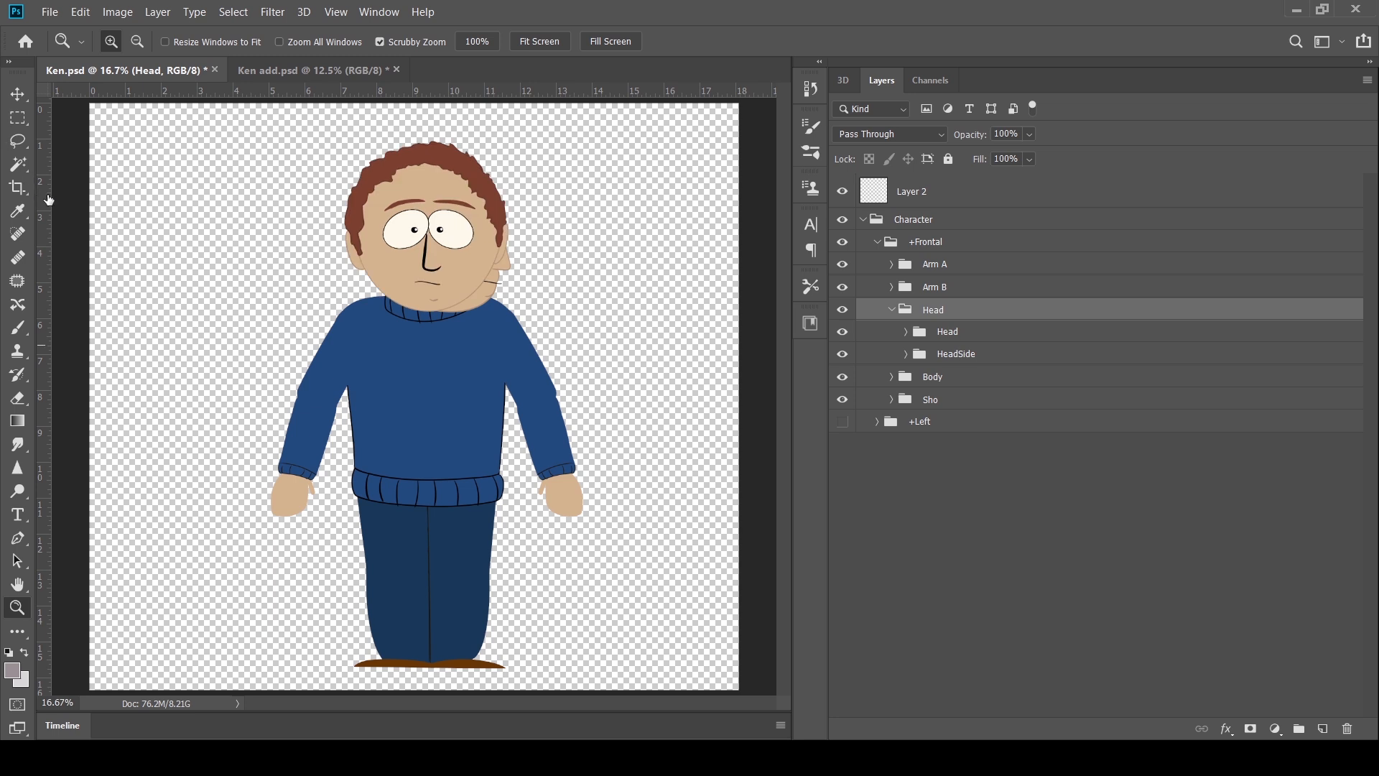
pyautogui.click(842, 355)
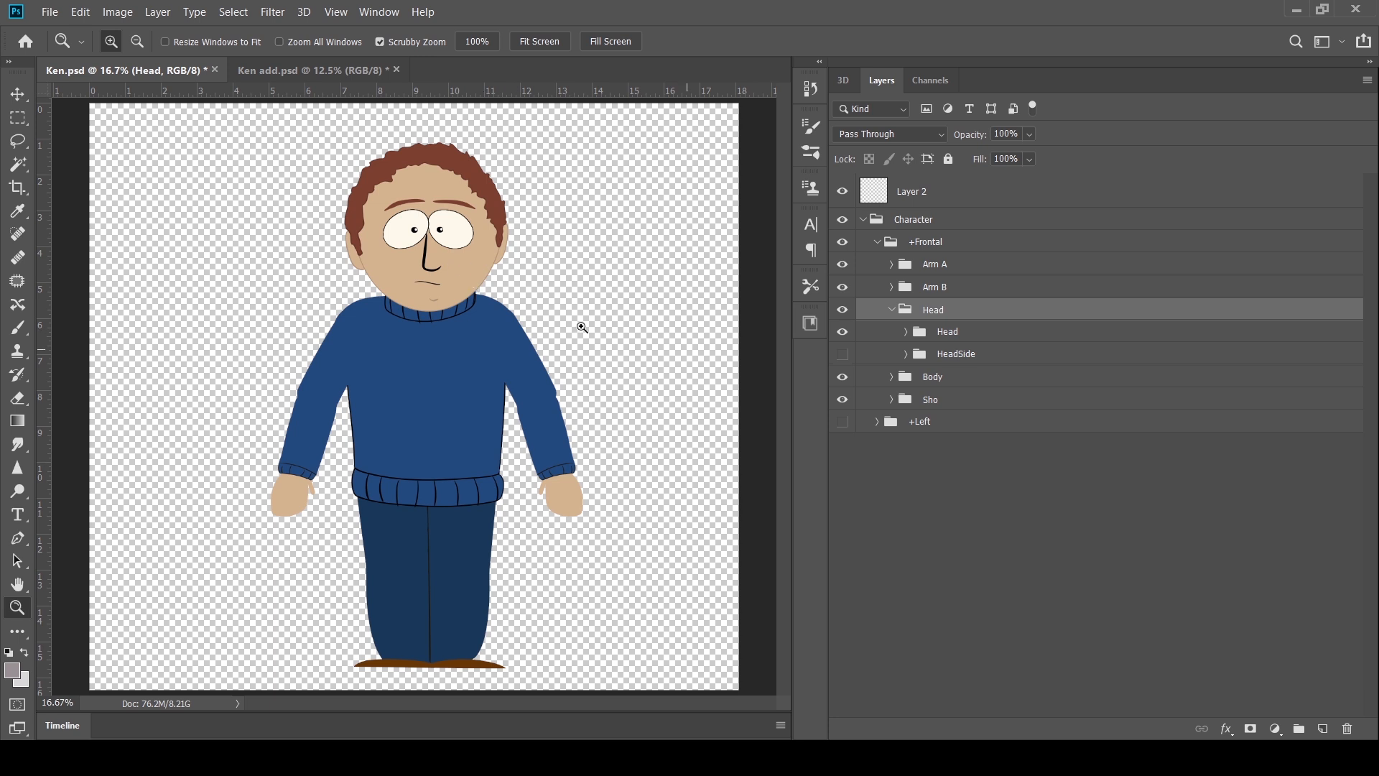
# Delete the empty Layer 2 above the Character group
pyautogui.click(921, 193)
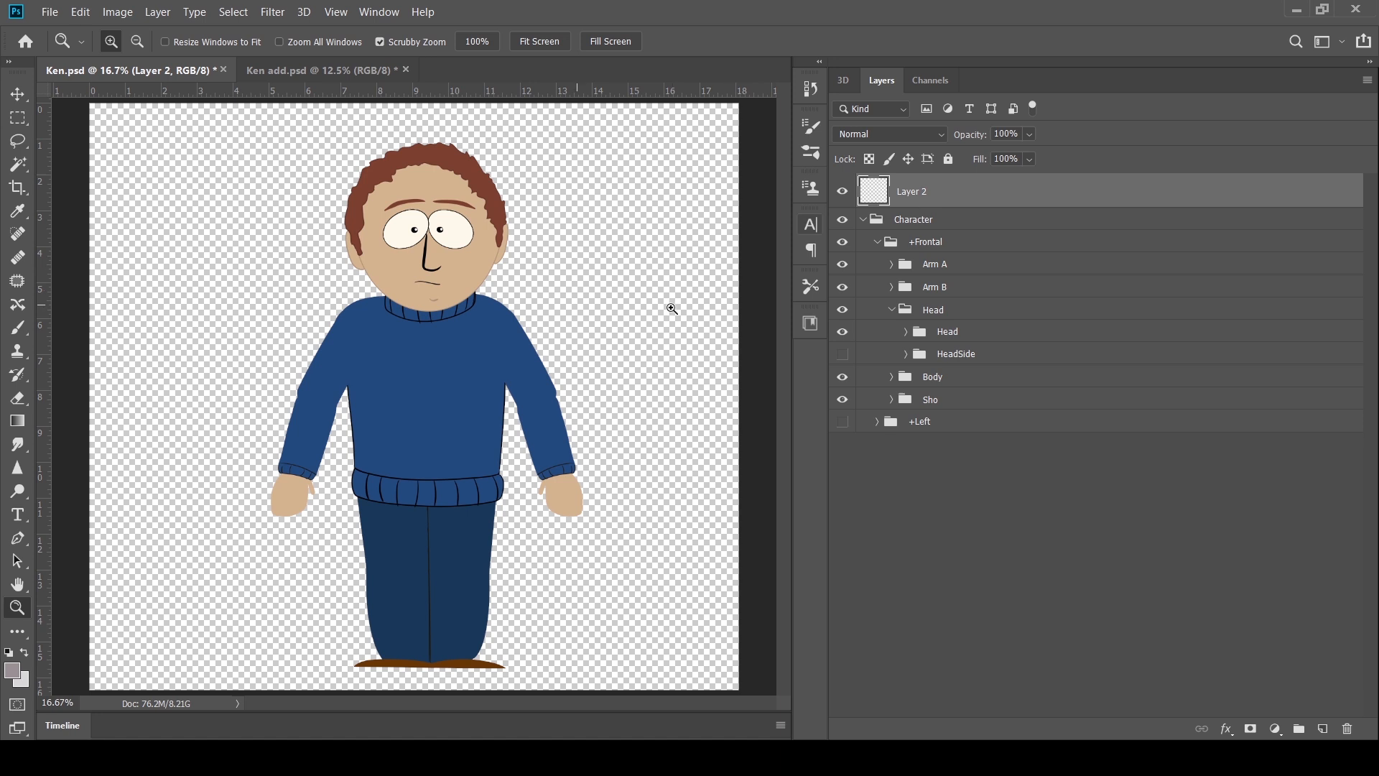
pyautogui.press('Delete')
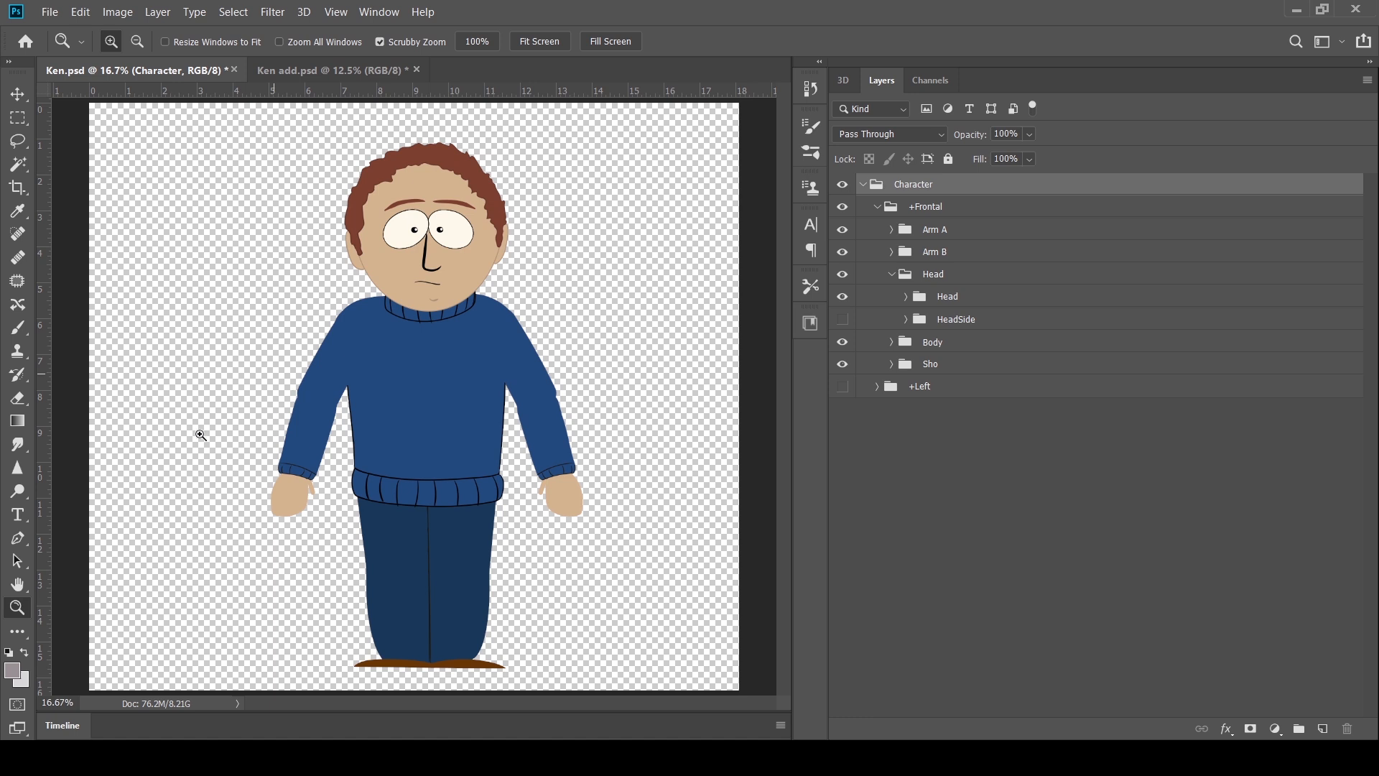
pyautogui.keyDown('alt'); pyautogui.click(461, 391); pyautogui.keyUp('alt')
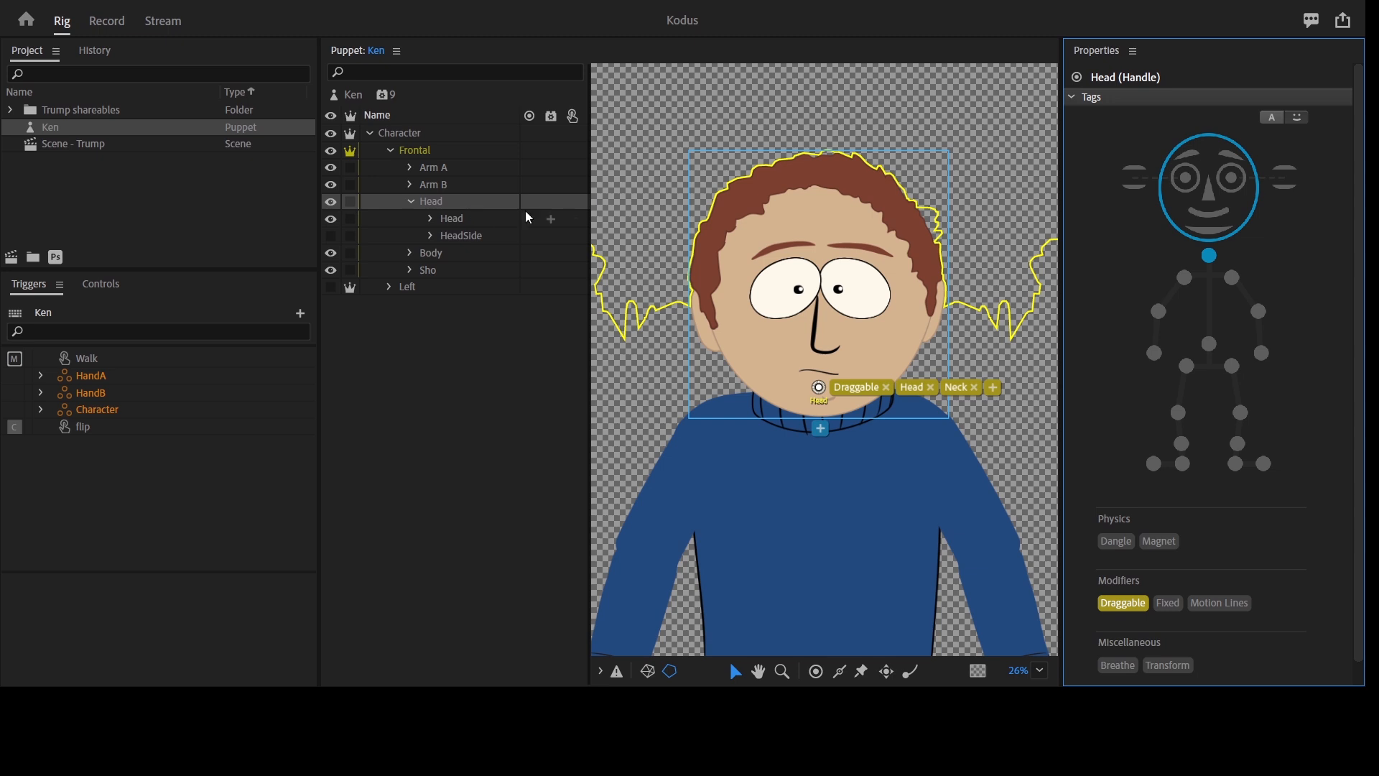
# Switch to Character Animator, make the Ken puppet's Head and HeadSide independent with the Jaw tag, and lower the Head handle to the chin
pyautogui.click(468, 221)
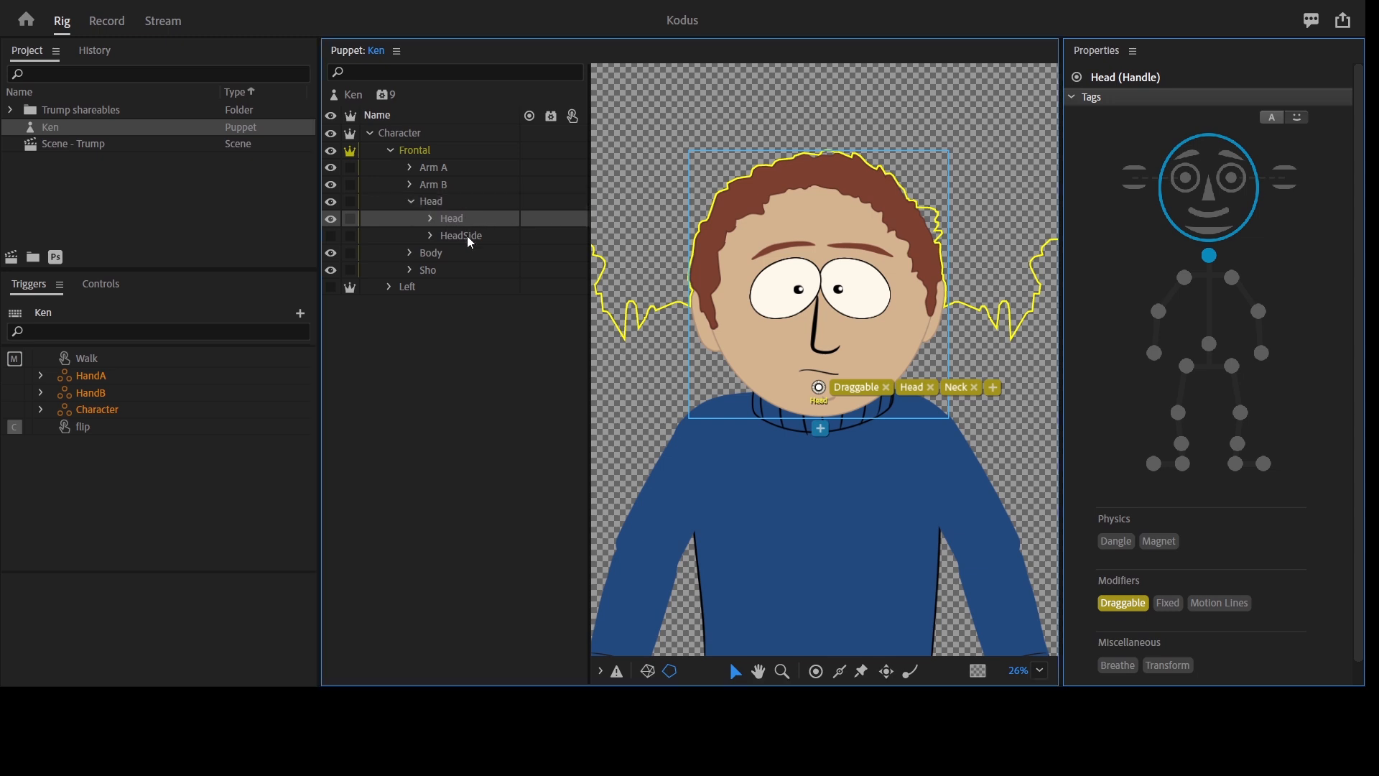
pyautogui.keyDown('shift'); pyautogui.click(470, 242); pyautogui.keyUp('shift')
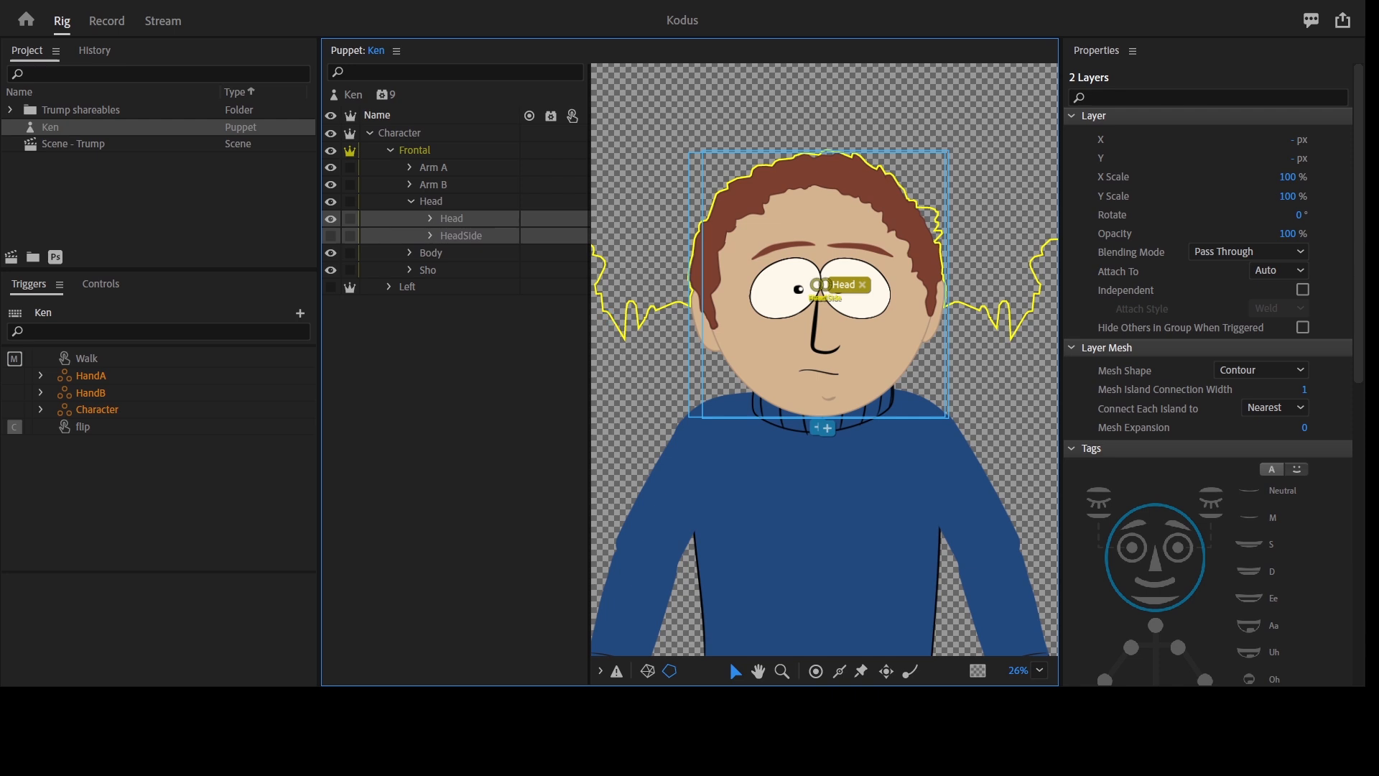
pyautogui.click(1303, 289)
pyautogui.click(1155, 599)
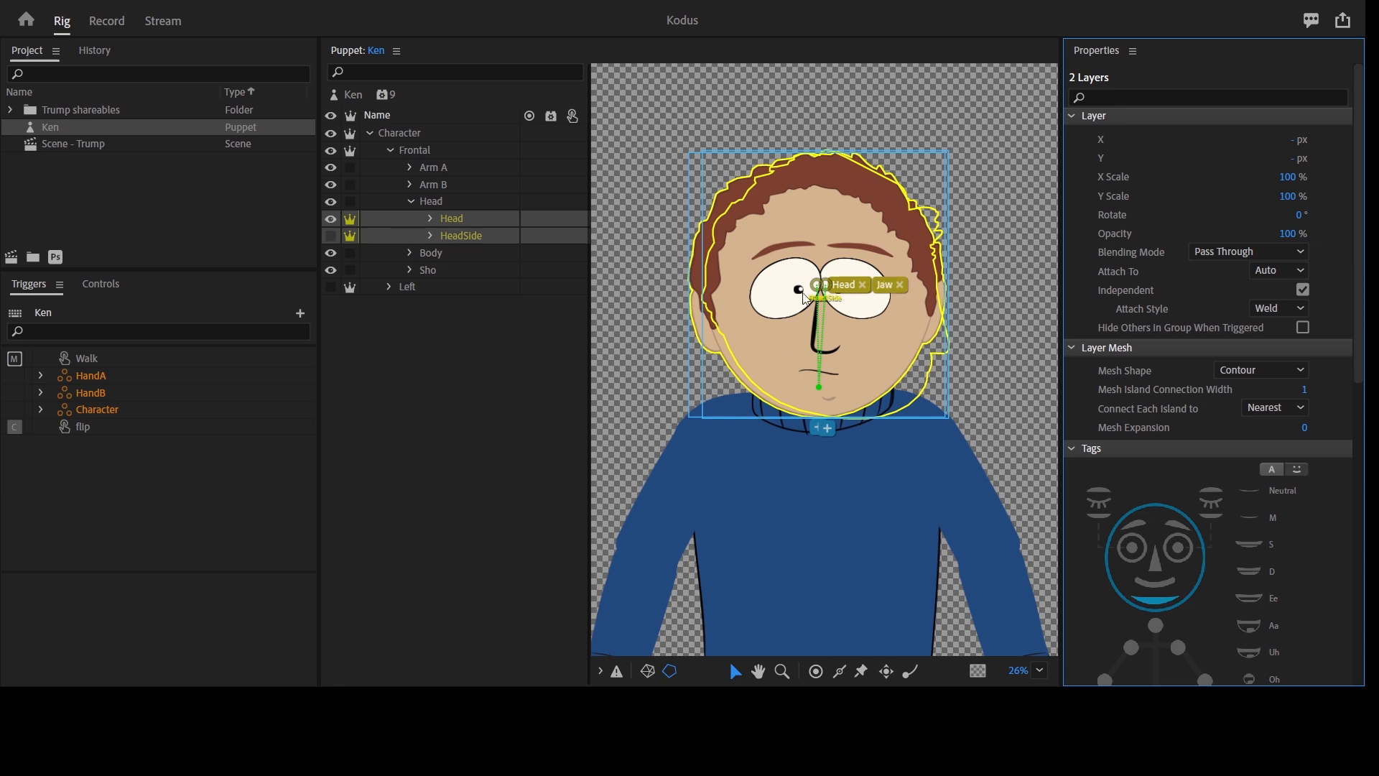
pyautogui.moveTo(817, 284); pyautogui.dragTo(817, 396)
pyautogui.click(819, 396)
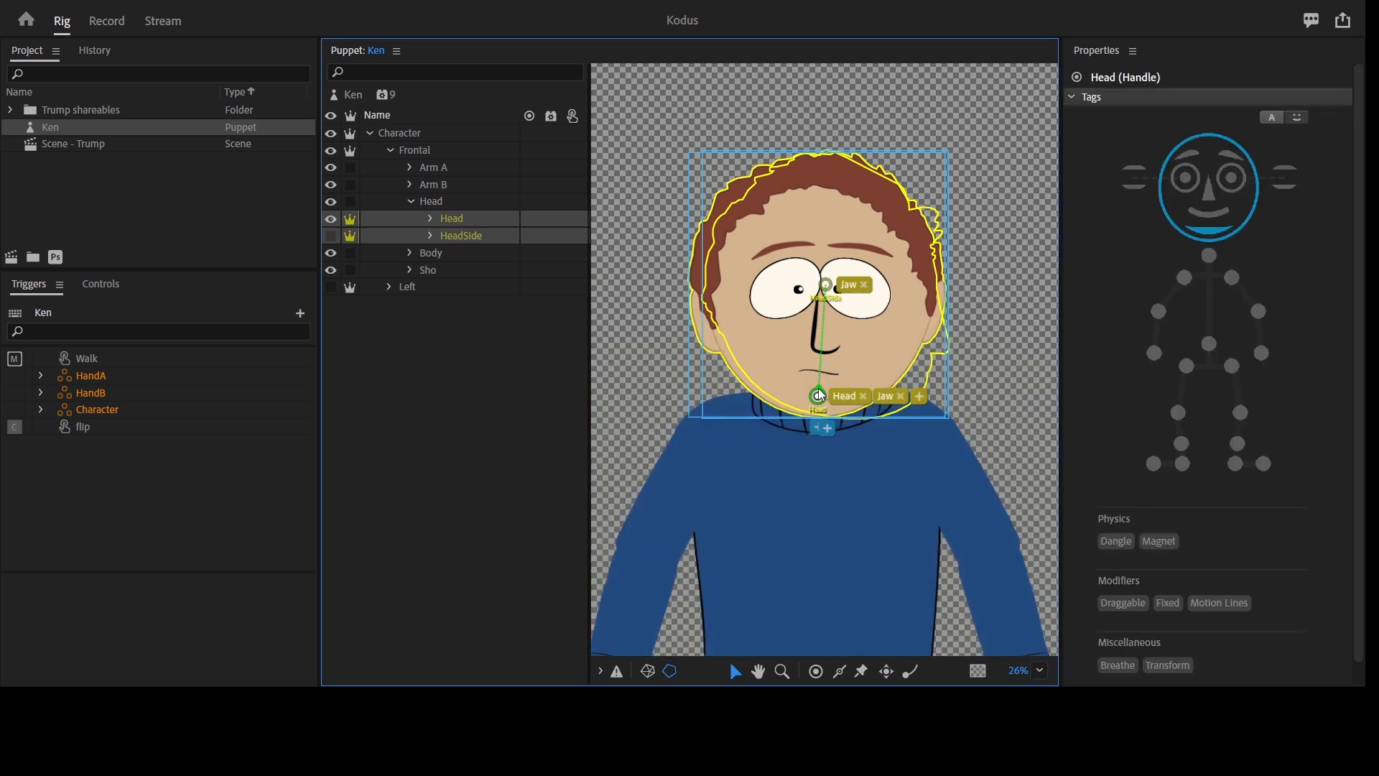
# Expand the inner Head group and create a swap set from its Eye Brow layer
pyautogui.click(460, 219)
pyautogui.click(430, 218)
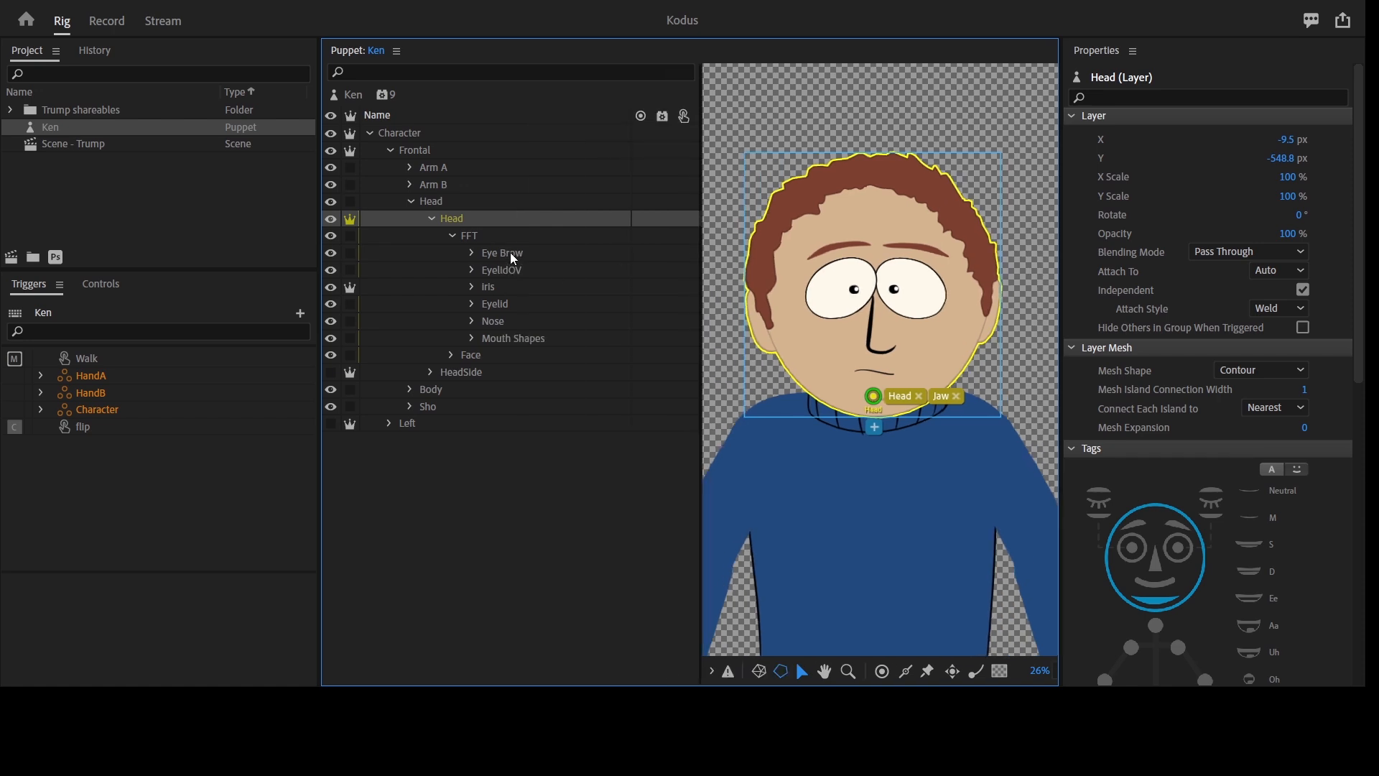
pyautogui.click(502, 253)
pyautogui.click(212, 647)
# Assign trigger keys 1 to 6 to the Eye Brow expressions Shock, Angry, Sad, Indifferent, Scared and Worried
pyautogui.click(16, 545)
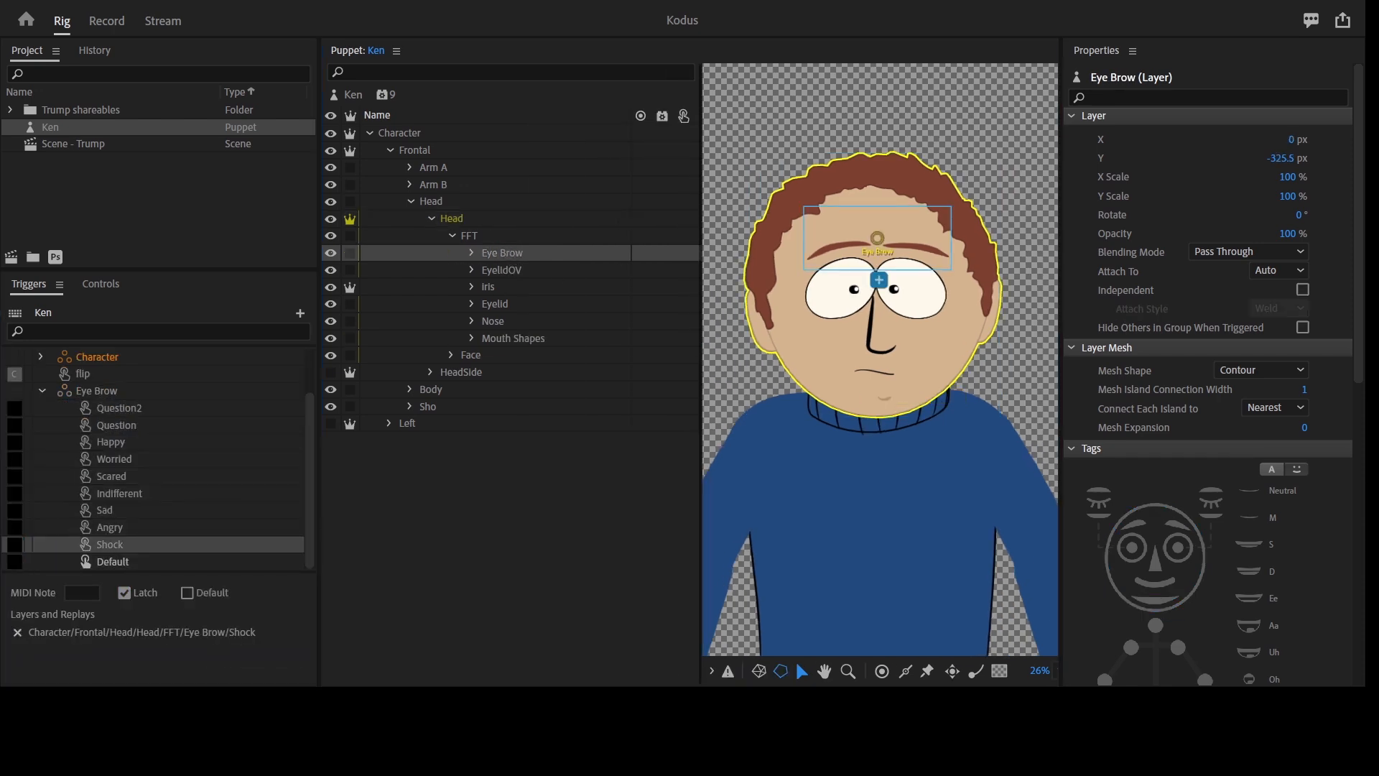
pyautogui.write('1')
pyautogui.click(15, 527)
pyautogui.write('2')
pyautogui.click(15, 510)
pyautogui.write('3')
pyautogui.click(14, 494)
pyautogui.write('4')
pyautogui.click(15, 477)
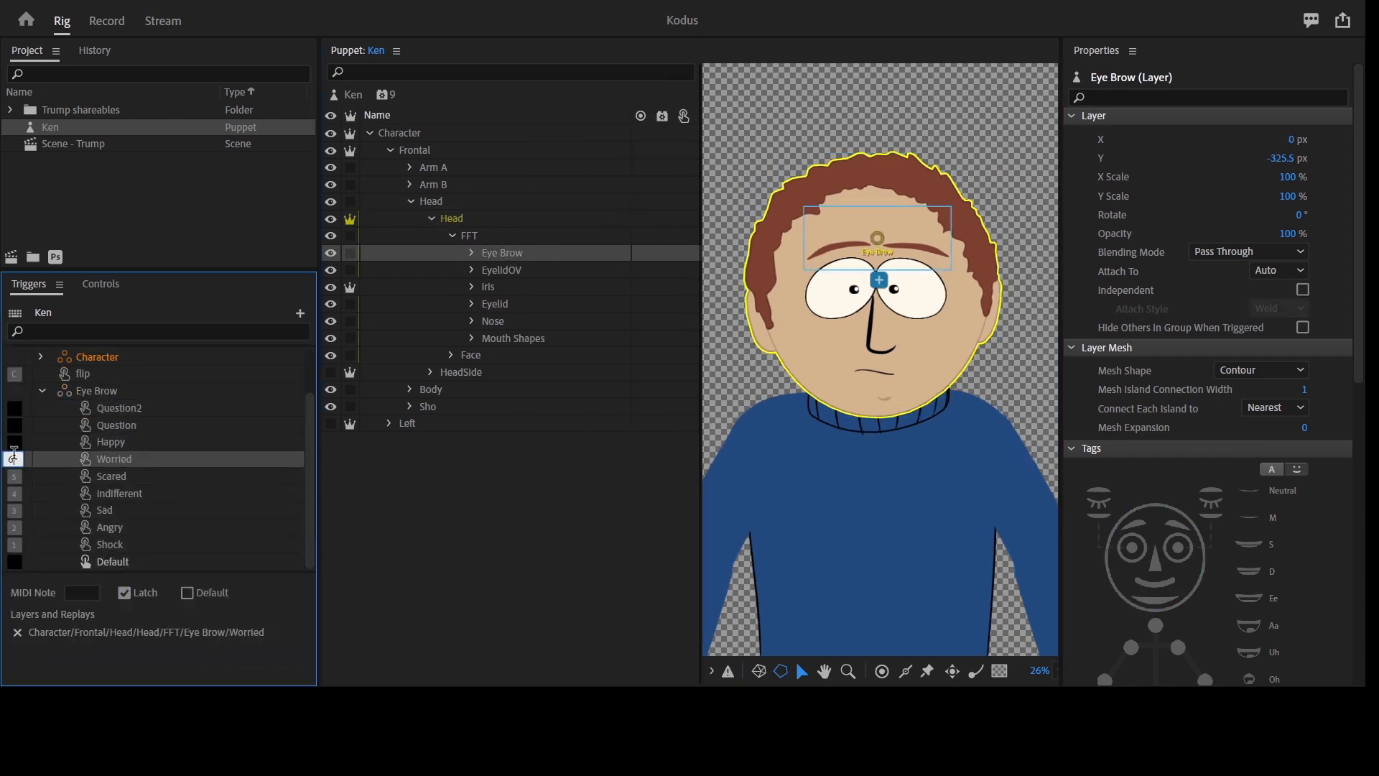
# Assign trigger keys 7, 8 and 9 to Eye Brow's Happy, Question and Question2, and collapse the swap set
pyautogui.click(15, 442)
pyautogui.write('7')
pyautogui.click(14, 424)
pyautogui.write('8')
pyautogui.click(14, 407)
pyautogui.write('9')
pyautogui.click(42, 391)
pyautogui.click(117, 444)
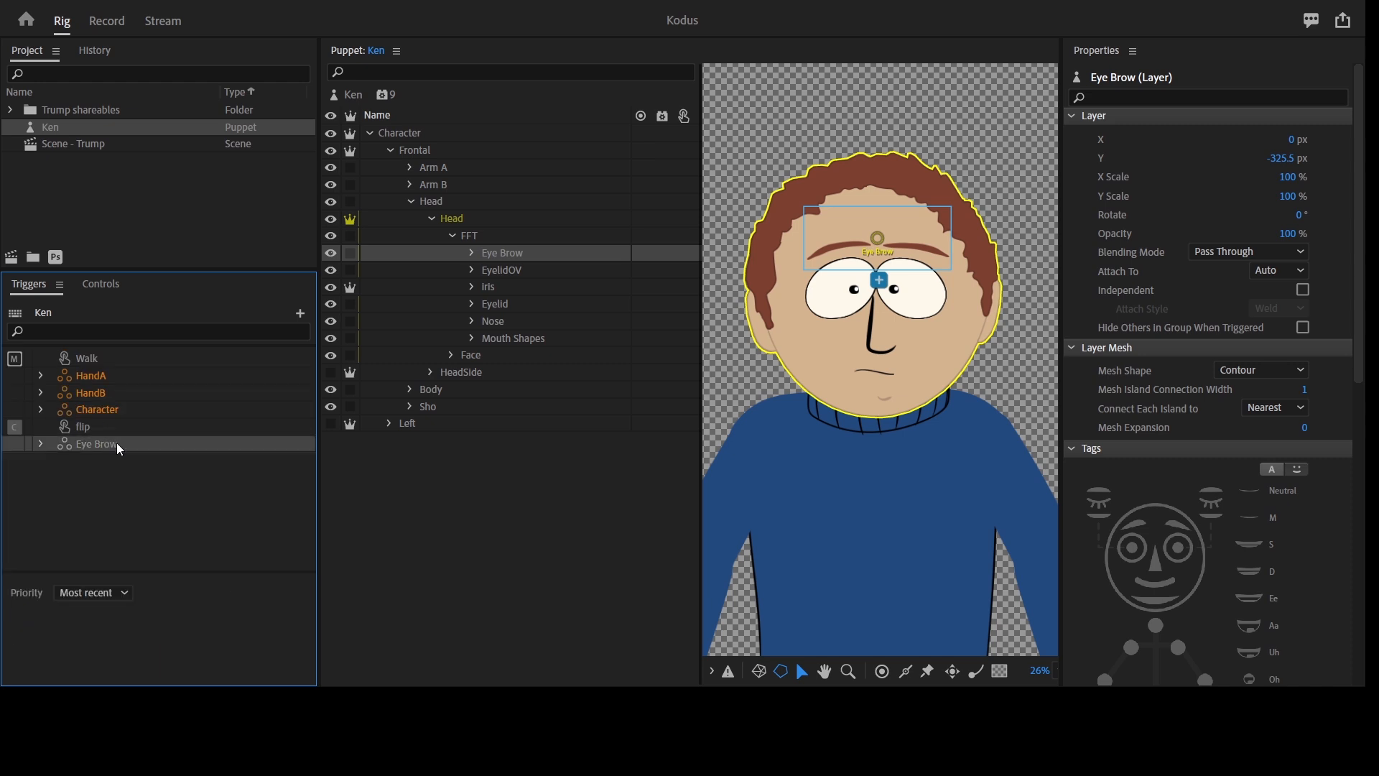
# Create an Eyelid swap set and add EyelidOV's expressions from Blink through Scared to the matching triggers
pyautogui.click(495, 304)
pyautogui.click(184, 652)
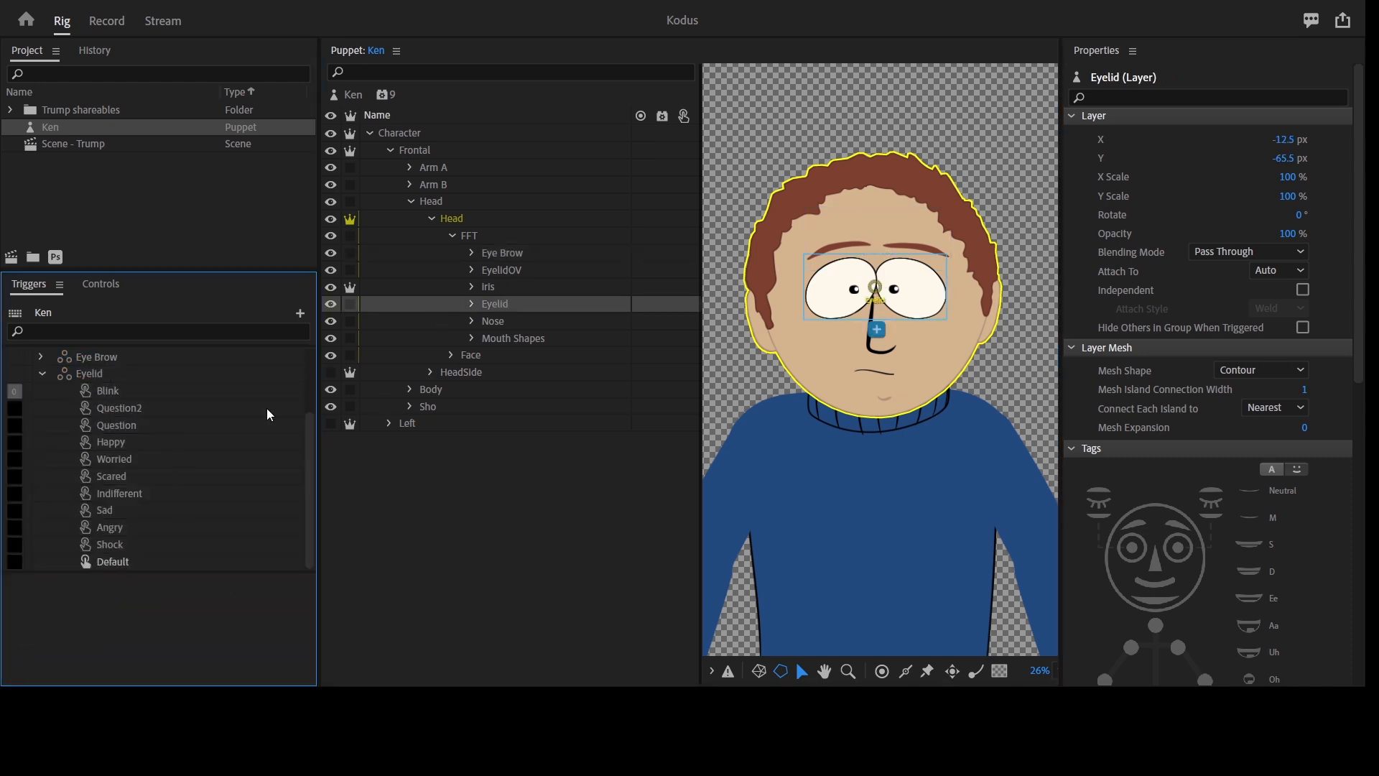
pyautogui.click(471, 270)
pyautogui.moveTo(525, 287); pyautogui.dragTo(136, 406)
pyautogui.moveTo(539, 302); pyautogui.dragTo(163, 424)
pyautogui.moveTo(526, 321); pyautogui.dragTo(184, 440)
pyautogui.moveTo(528, 338); pyautogui.dragTo(158, 455)
pyautogui.moveTo(519, 355); pyautogui.dragTo(99, 480)
pyautogui.moveTo(523, 373); pyautogui.dragTo(157, 507)
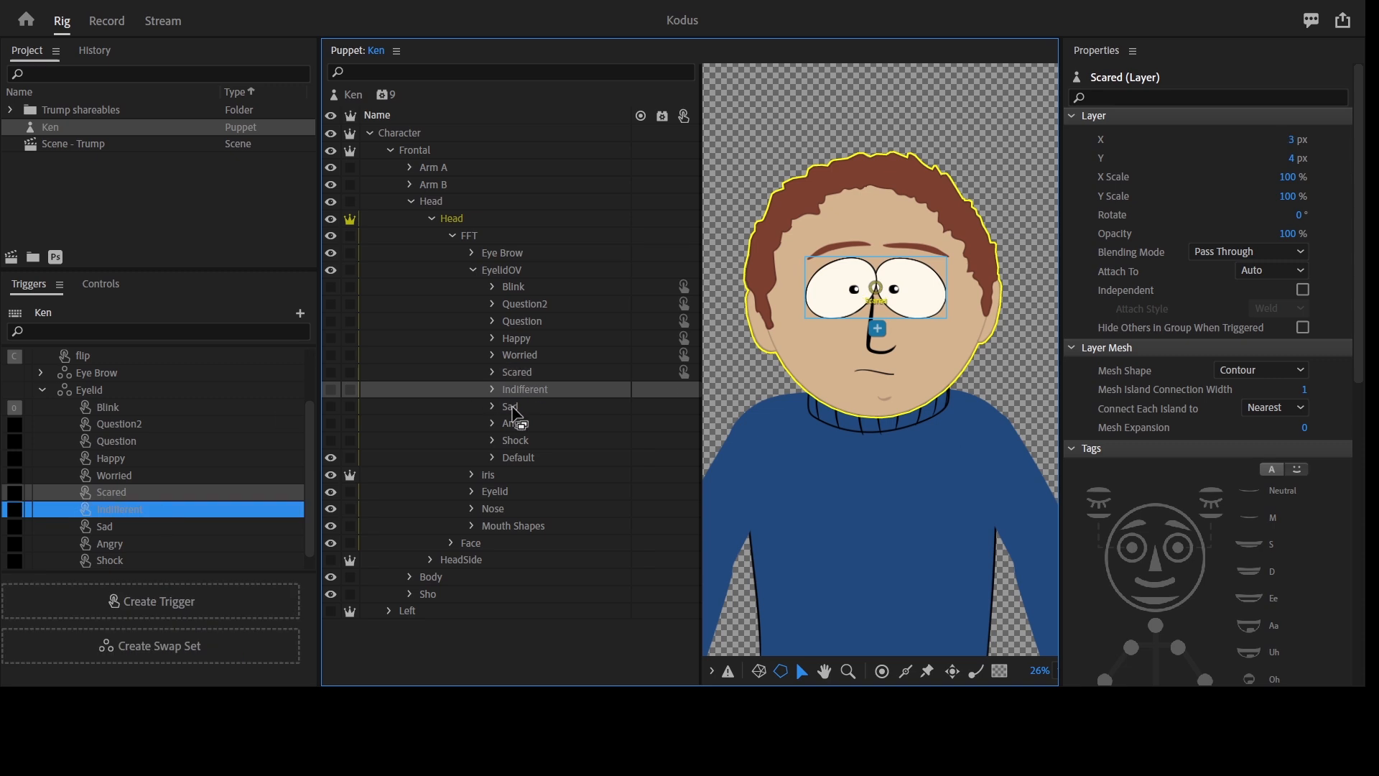
# Add EyelidOV's remaining expressions, down to Default, to the matching Eyelid triggers and collapse both groups
pyautogui.moveTo(513, 405); pyautogui.dragTo(170, 543)
pyautogui.moveTo(525, 440); pyautogui.dragTo(115, 543)
pyautogui.moveTo(524, 457); pyautogui.dragTo(148, 564)
pyautogui.click(42, 374)
pyautogui.click(473, 270)
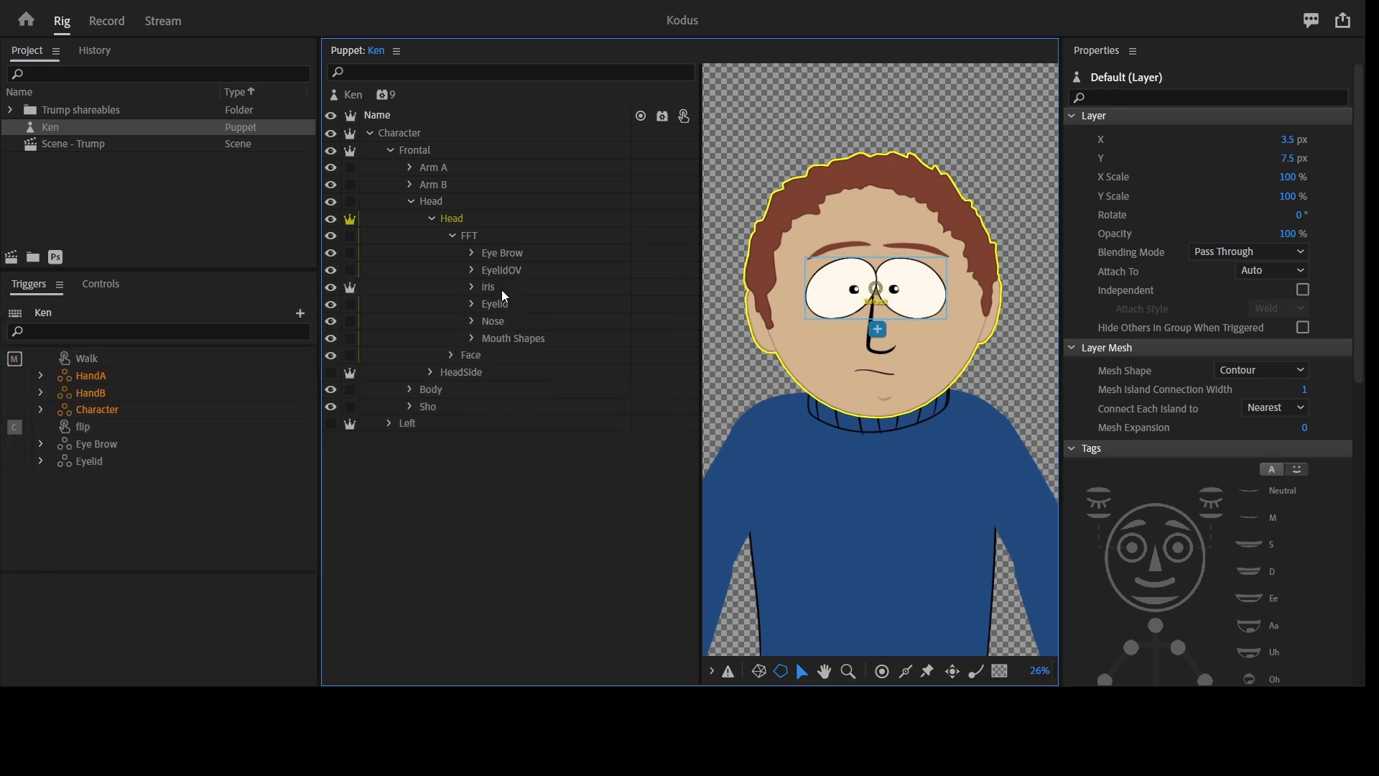
# Clip the head's Iris layer to Eyelid and tag it as Draggable
pyautogui.click(476, 287)
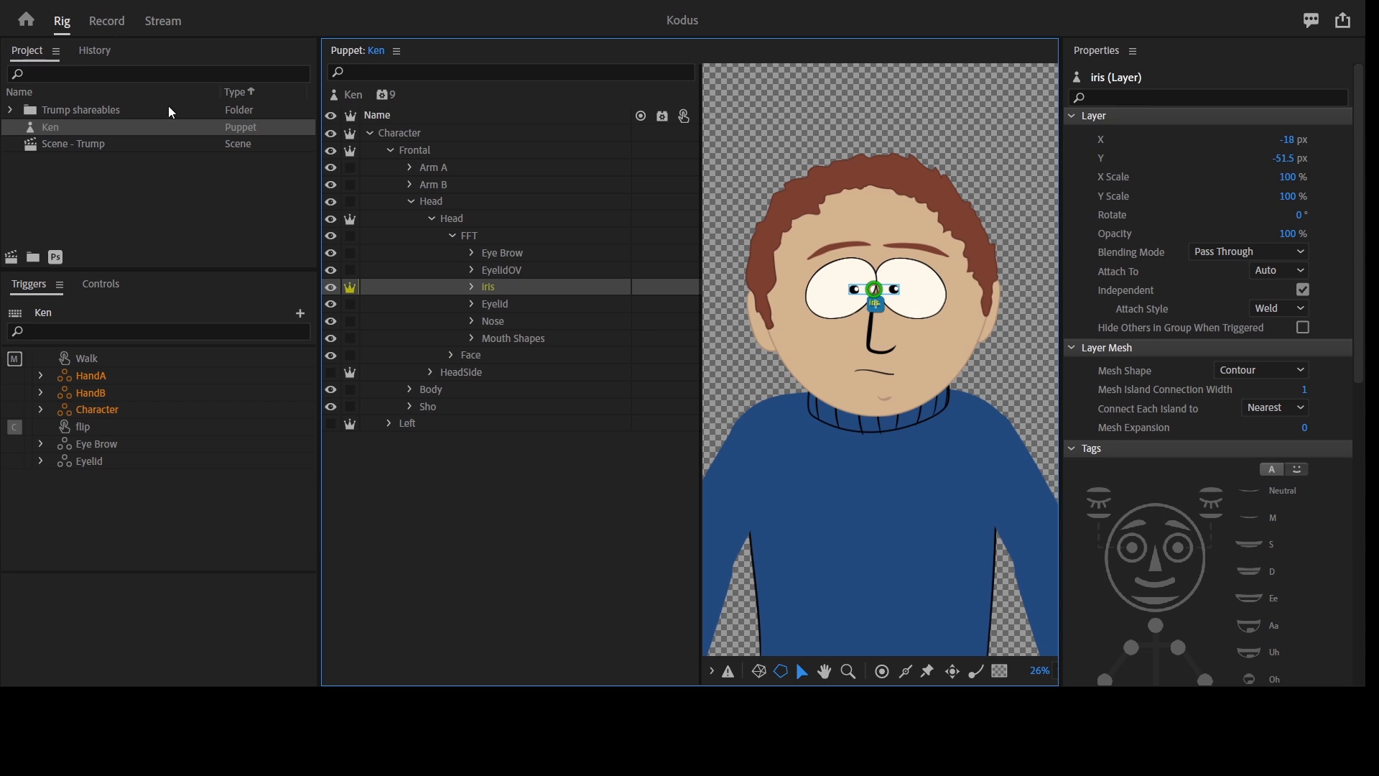
pyautogui.scroll(-5, 1363, 515)
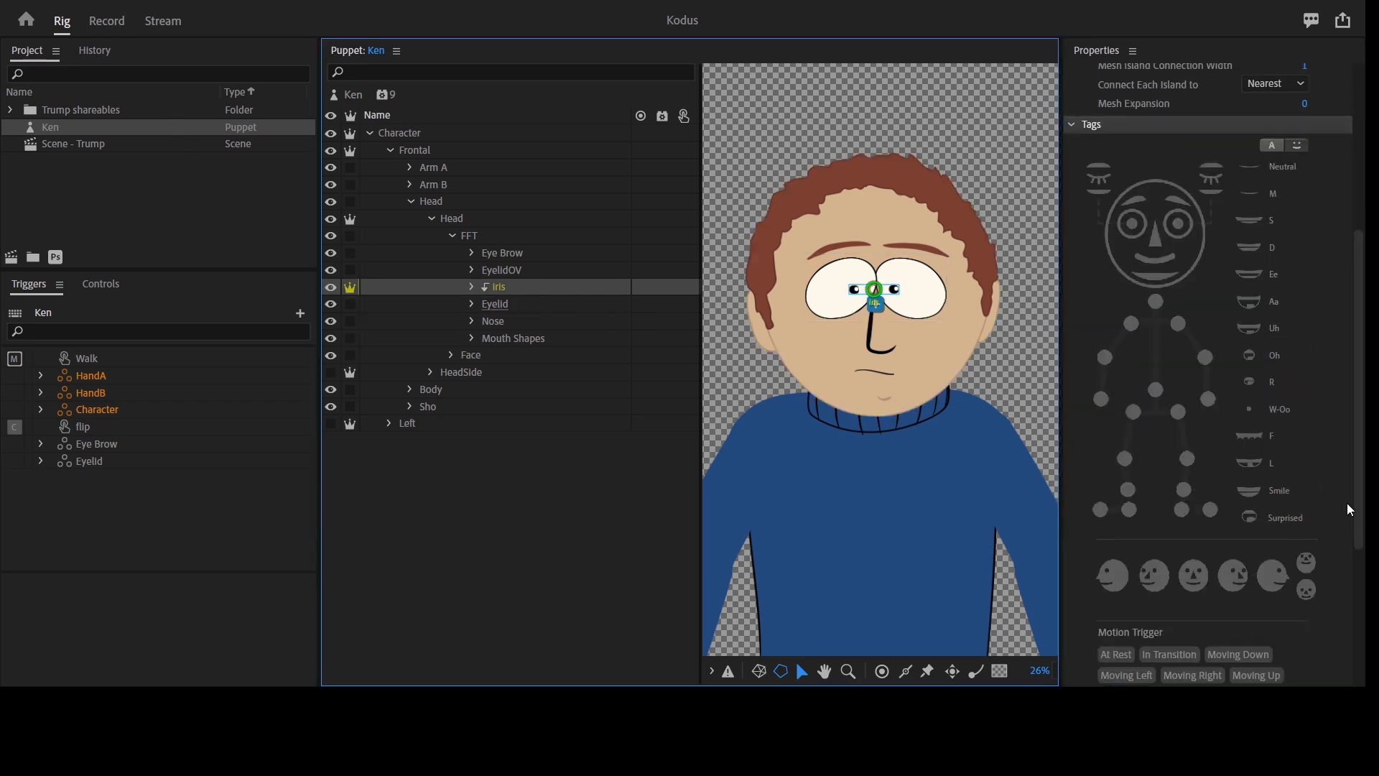
pyautogui.scroll(-5, 1349, 509)
pyautogui.click(1119, 534)
# Tag the Blink layers of both EyelidOV and Eyelid as Left Blink and Right Blink, and collapse the inner Head group
pyautogui.click(526, 339)
pyautogui.click(472, 270)
pyautogui.click(513, 287)
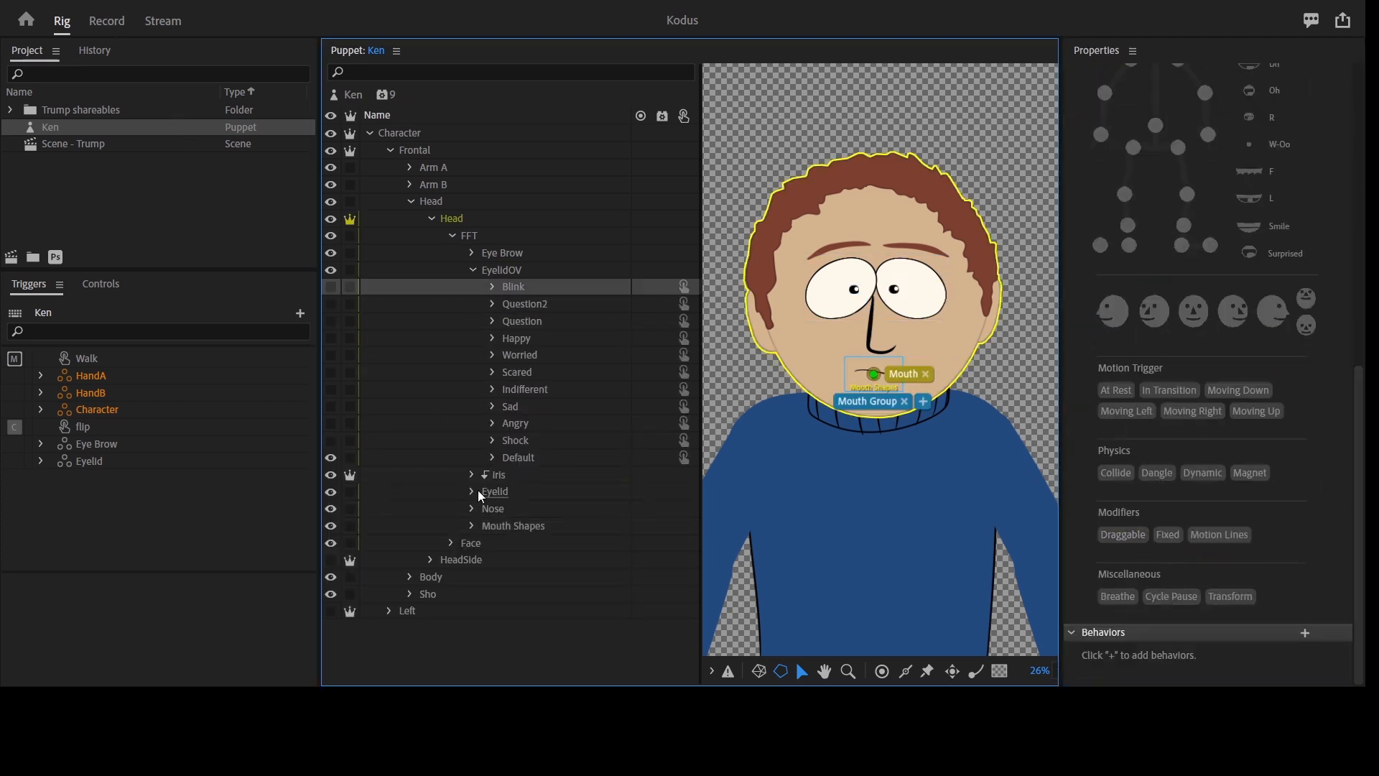
pyautogui.click(473, 491)
pyautogui.keyDown('ctrl'); pyautogui.click(513, 509); pyautogui.keyUp('ctrl')
pyautogui.click(1211, 500)
pyautogui.click(1100, 500)
pyautogui.click(472, 270)
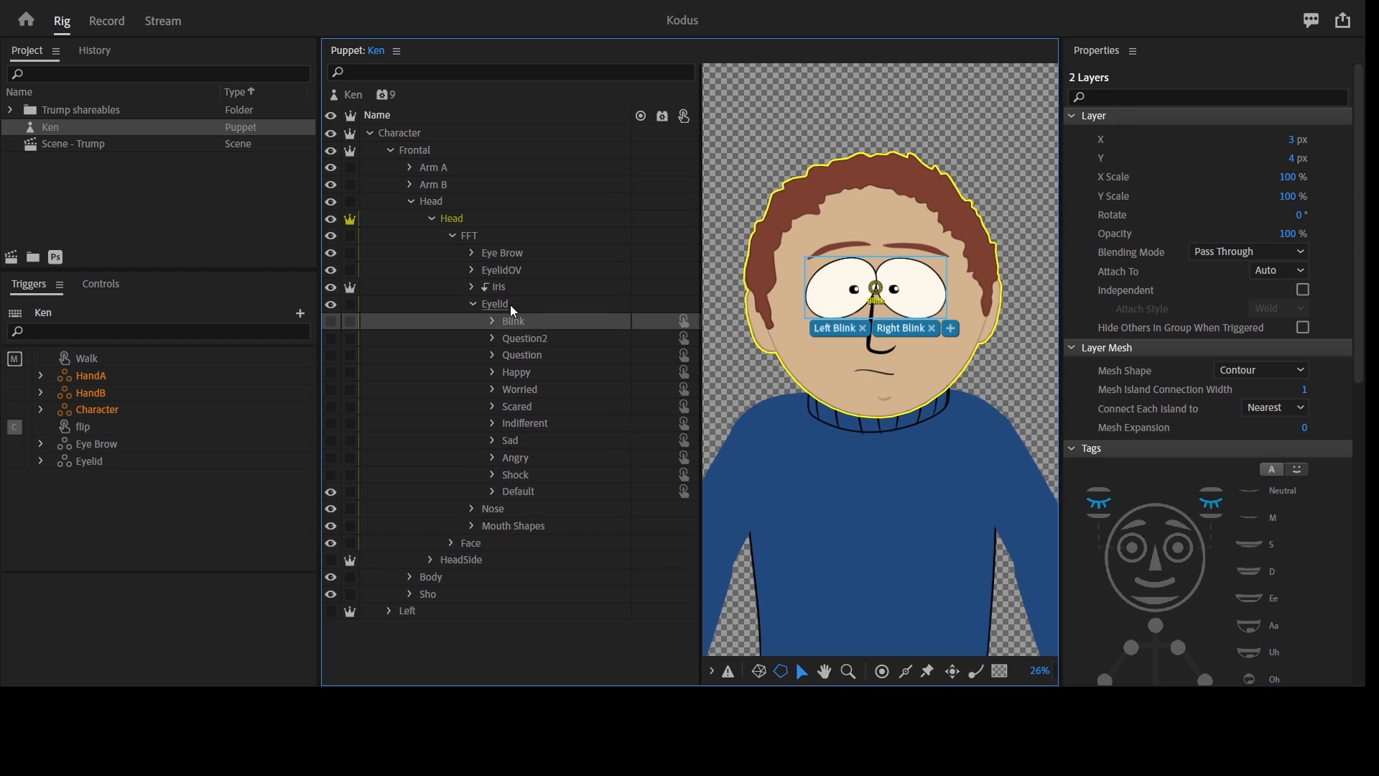
pyautogui.click(524, 304)
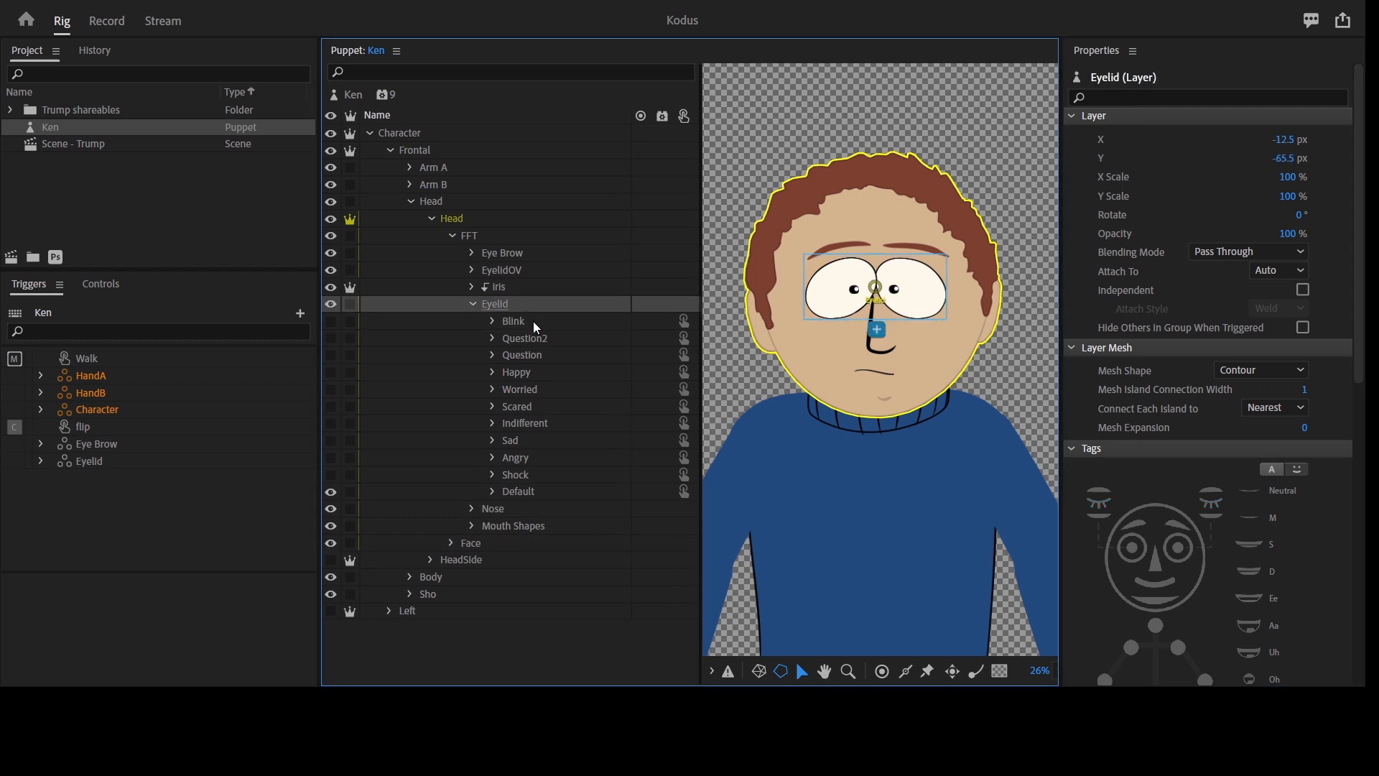
pyautogui.click(452, 235)
pyautogui.click(432, 218)
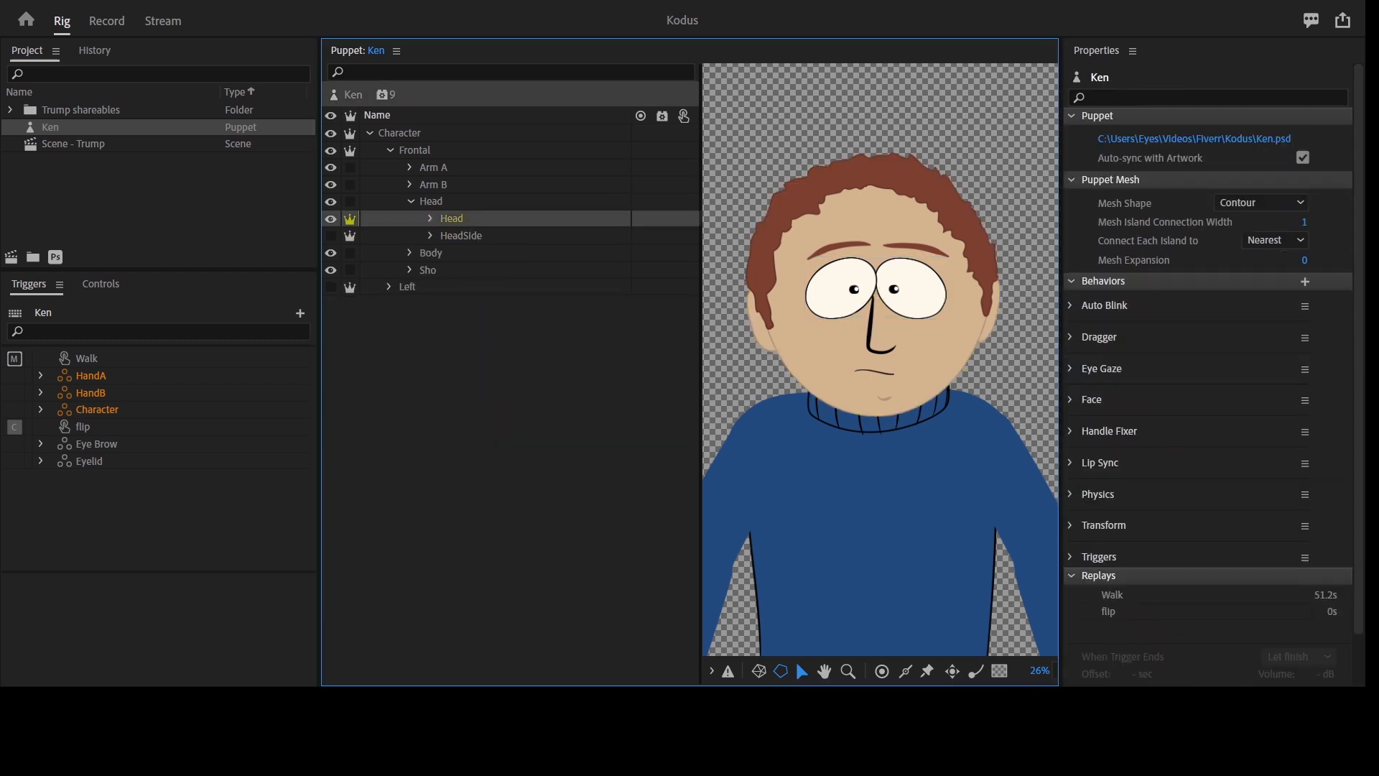
# Duplicate the HeadSide layer, rename the copy HeadSide L and mirror it with an X Scale of -100%
pyautogui.click(479, 237)
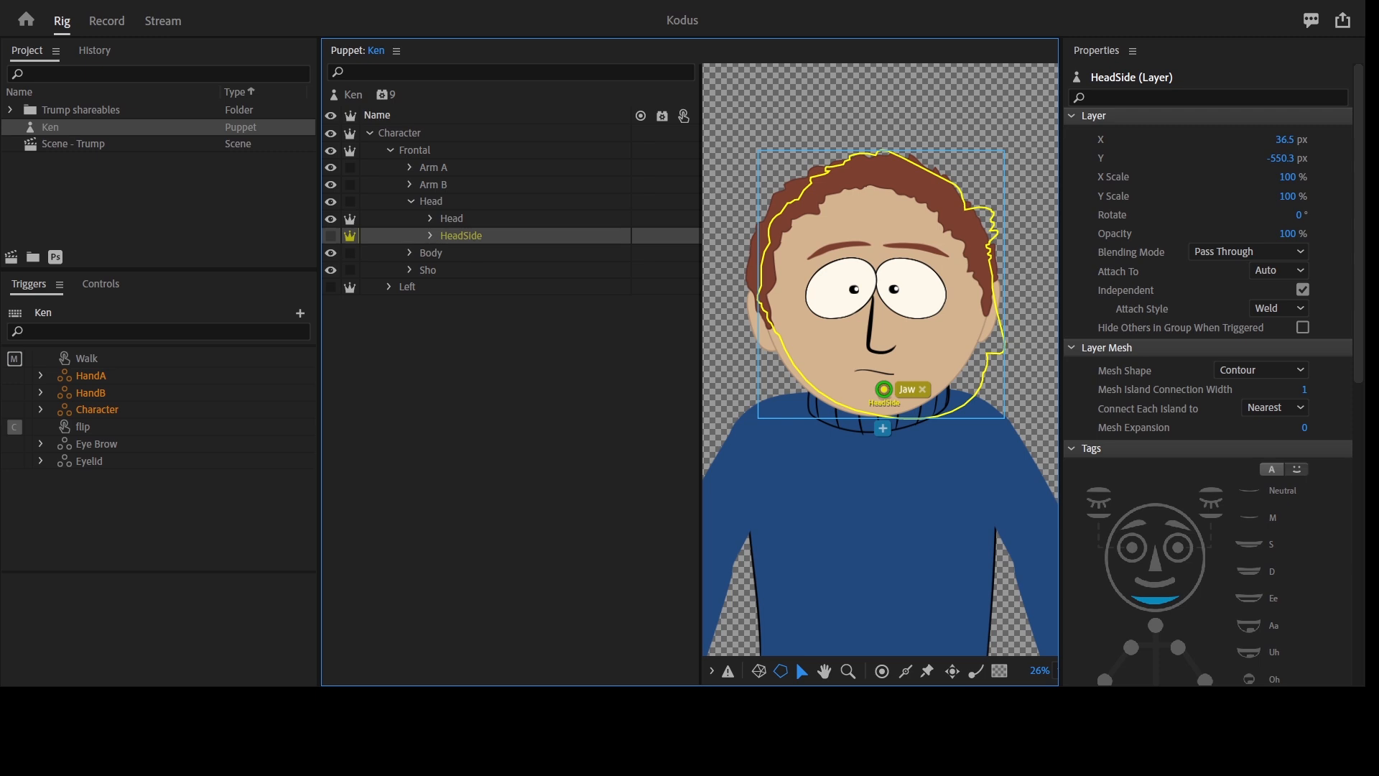
pyautogui.hotkey('ctrl', 'd')
pyautogui.press('Return')
pyautogui.press('Right')
pyautogui.press('BackSpace')
pyautogui.write('L')
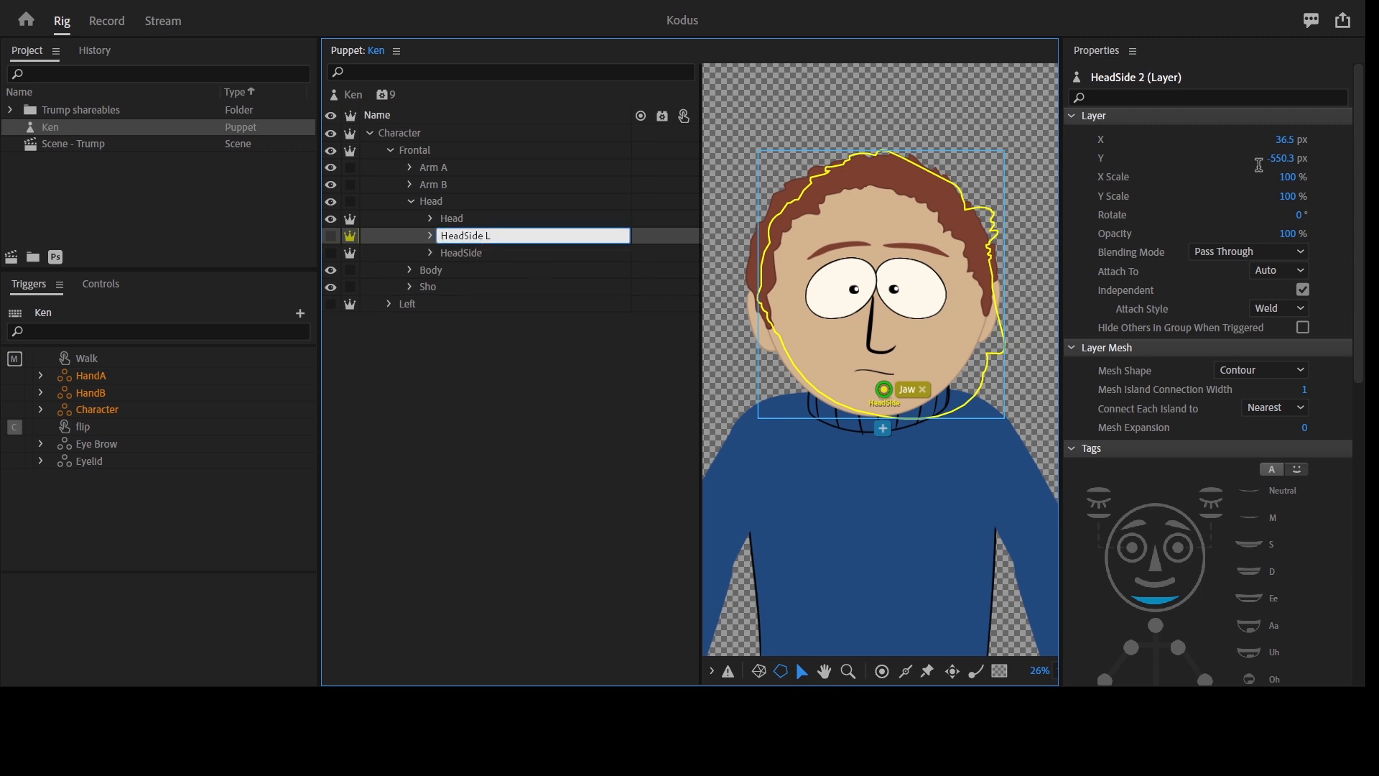
pyautogui.click(1286, 177)
pyautogui.write('-100')
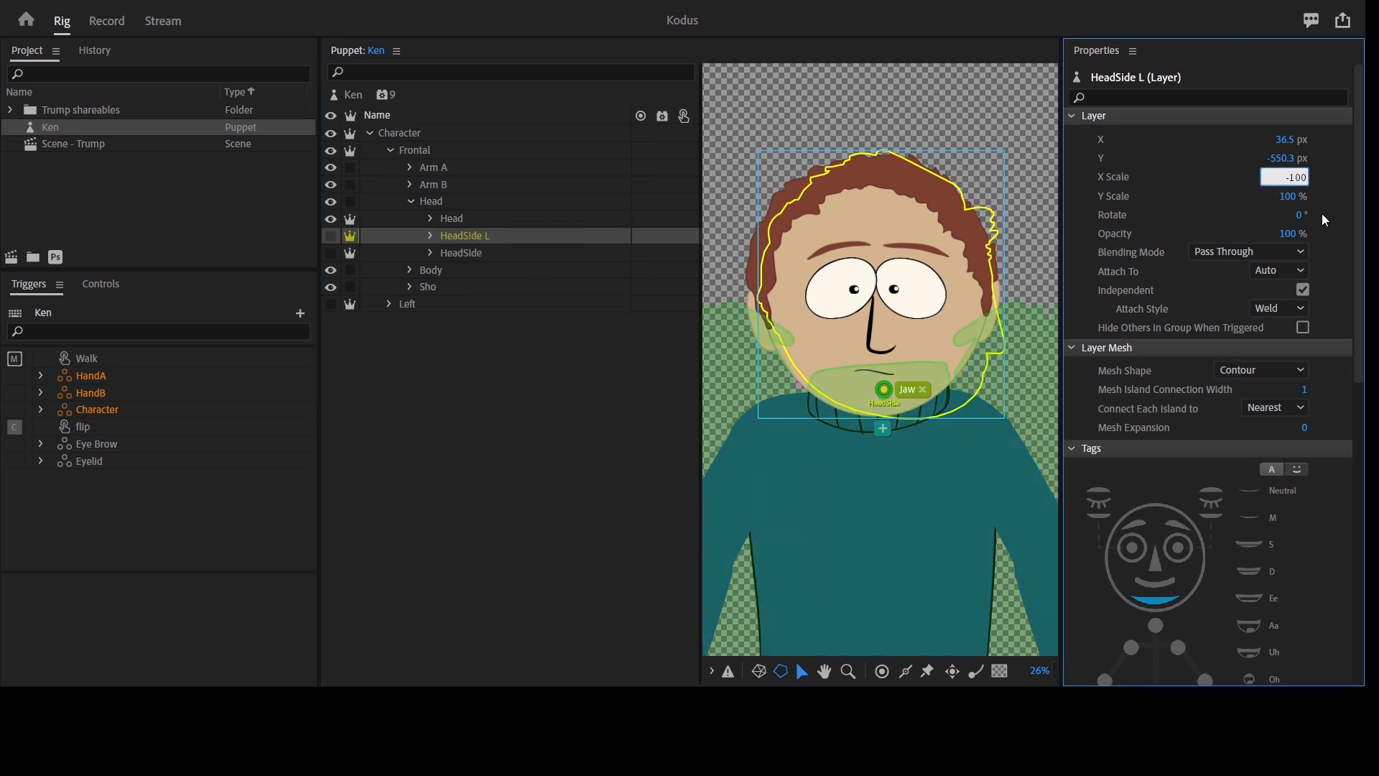
pyautogui.press('Return')
# Create a swap set from the outer Head group and assign Z to HeadSide L and X to HeadSide
pyautogui.click(453, 206)
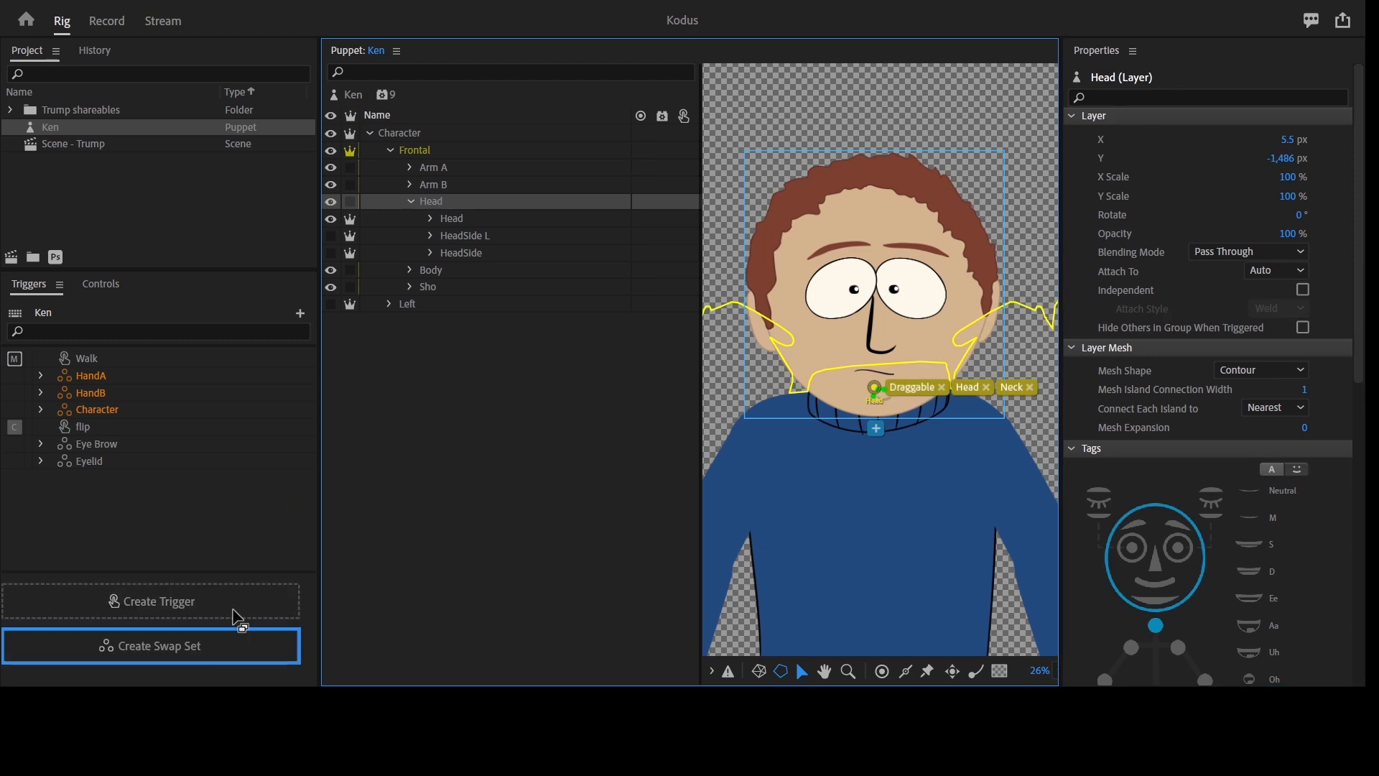
pyautogui.click(151, 645)
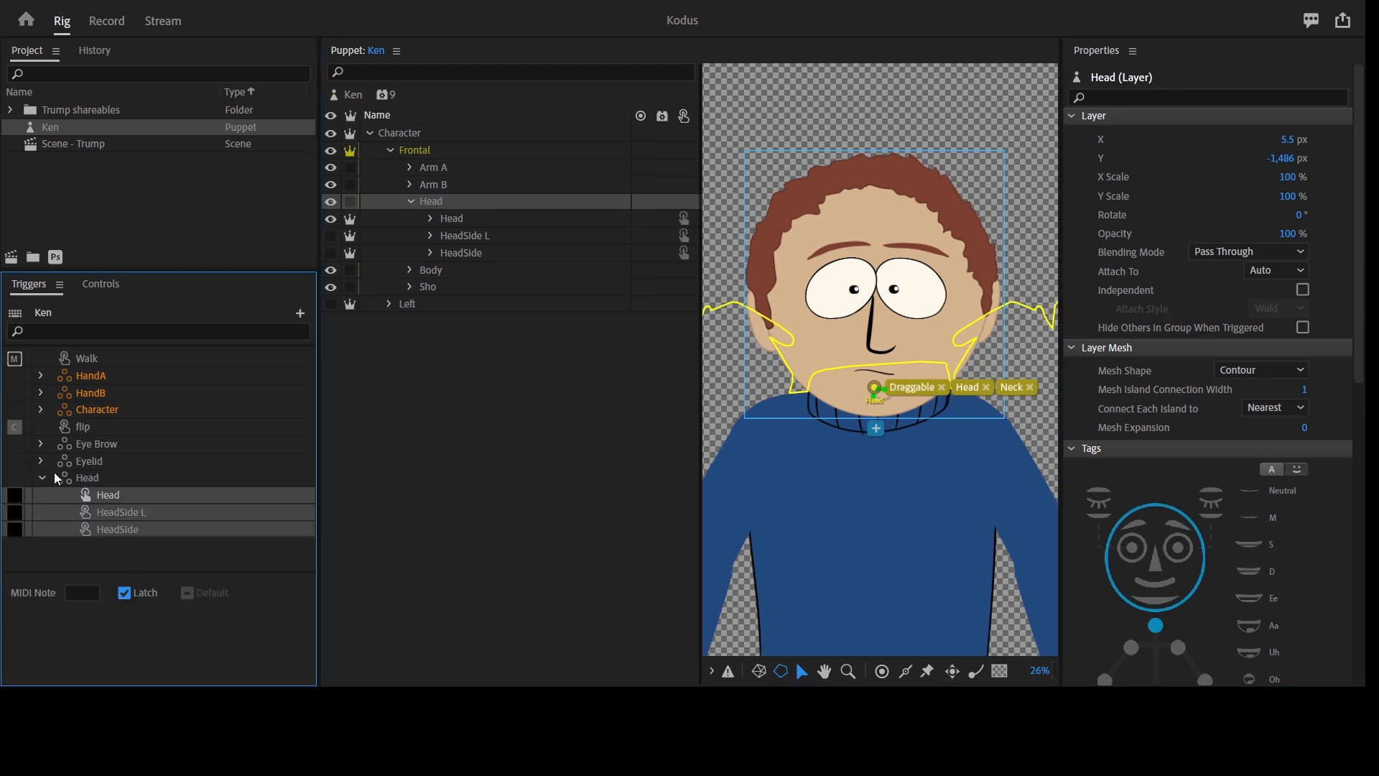
pyautogui.click(17, 512)
pyautogui.write('z')
pyautogui.click(18, 530)
pyautogui.write('x')
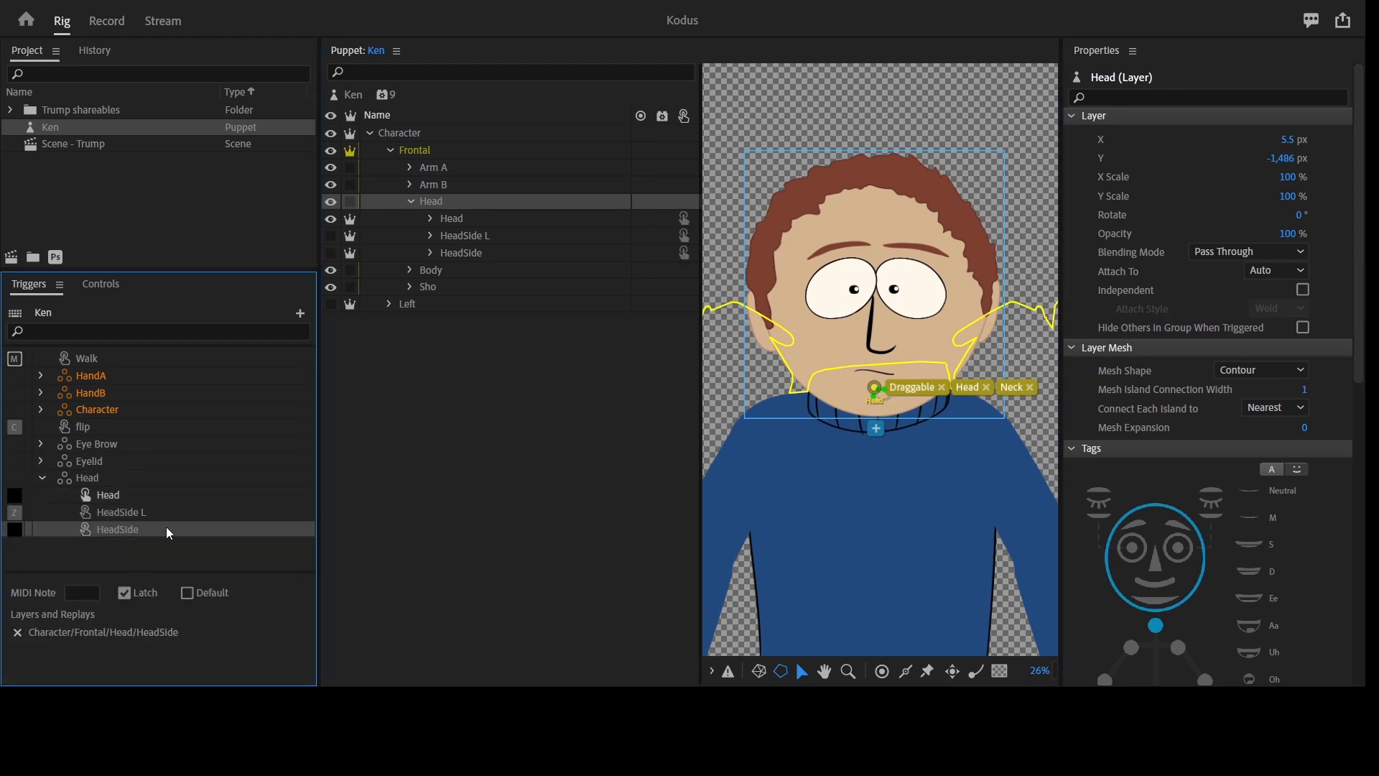
pyautogui.click(166, 529)
# Collapse the Head swap set and add the Frontal and Left layers to the Character swap set
pyautogui.click(41, 478)
pyautogui.click(97, 410)
pyautogui.click(389, 150)
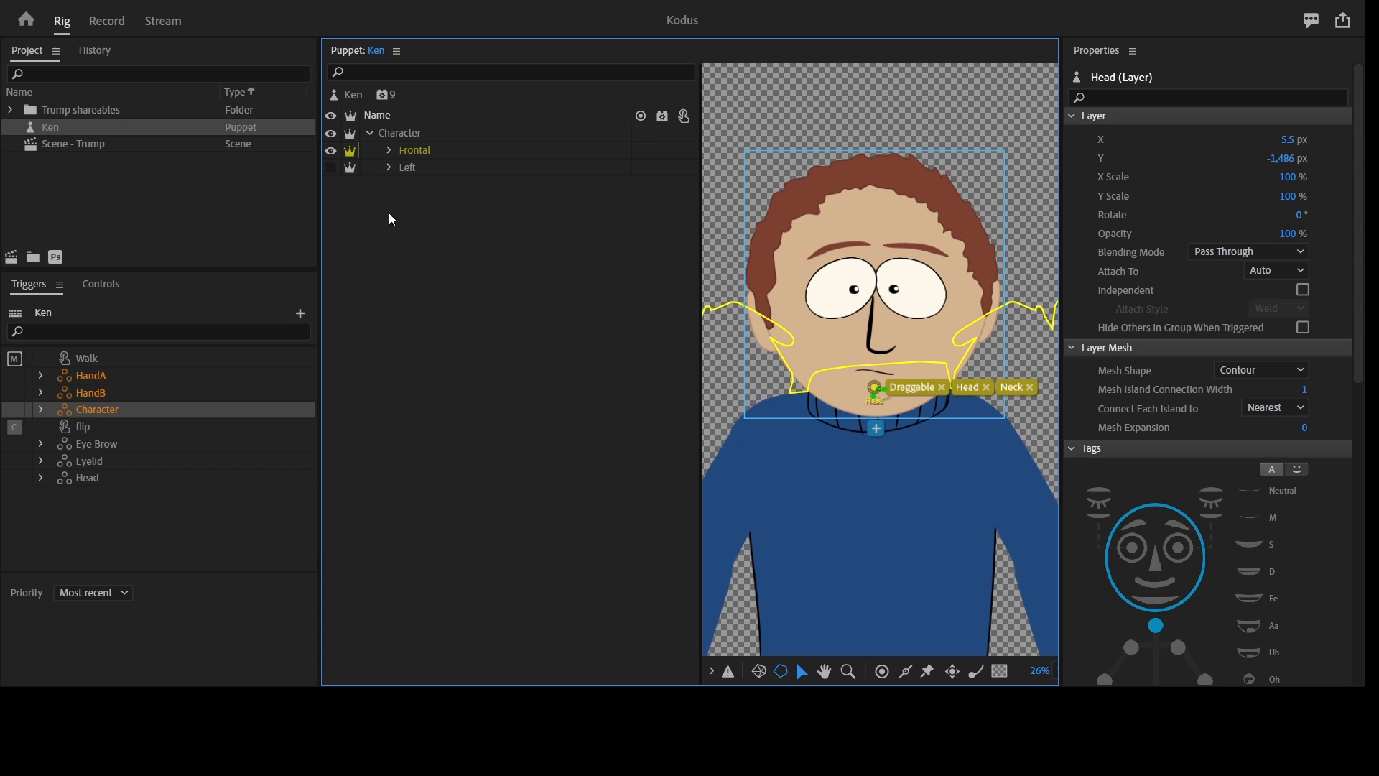
pyautogui.click(432, 154)
pyautogui.keyDown('shift'); pyautogui.click(407, 167); pyautogui.keyUp('shift')
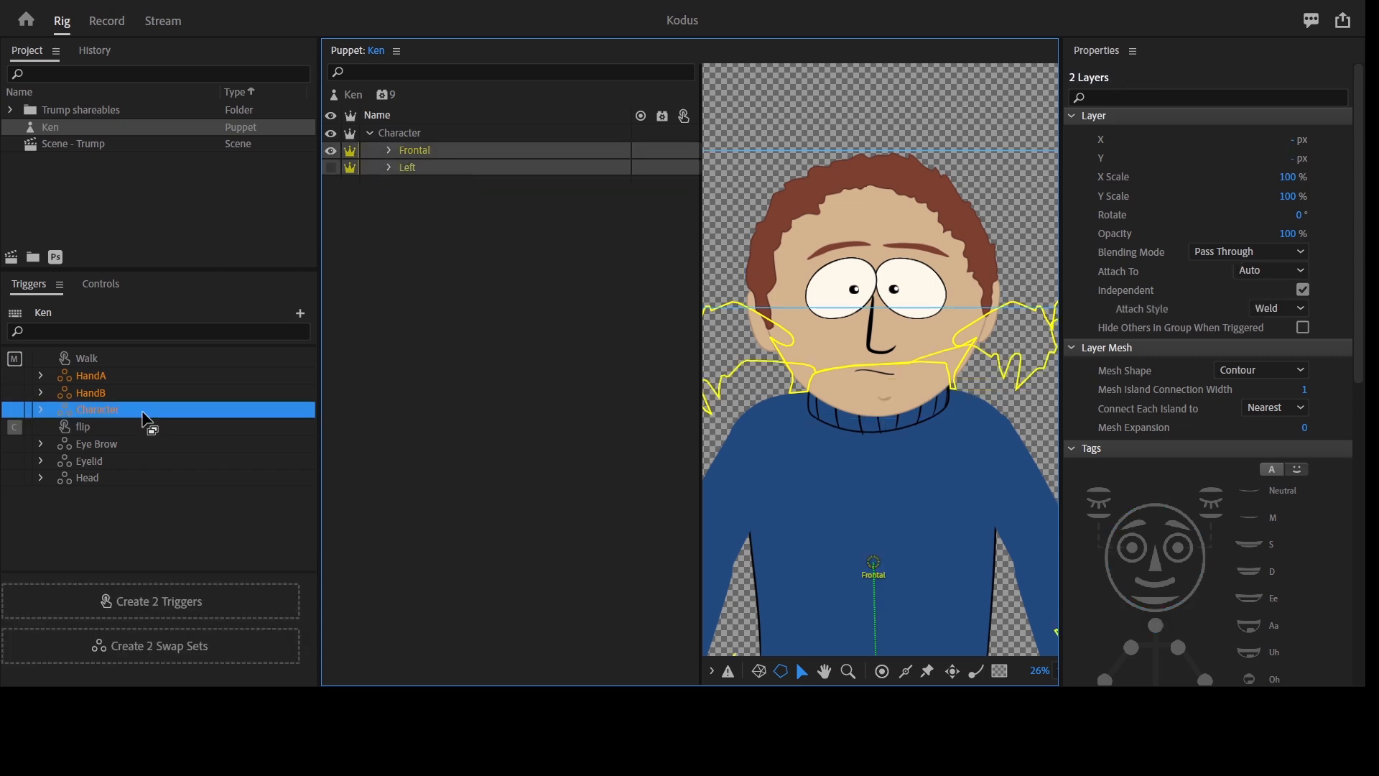
pyautogui.click(62, 594)
# Delete the old Frontal and Left triggers from the Character swap set and enable Latch for the two new ones
pyautogui.click(127, 444)
pyautogui.keyDown('shift'); pyautogui.click(126, 429); pyautogui.keyUp('shift')
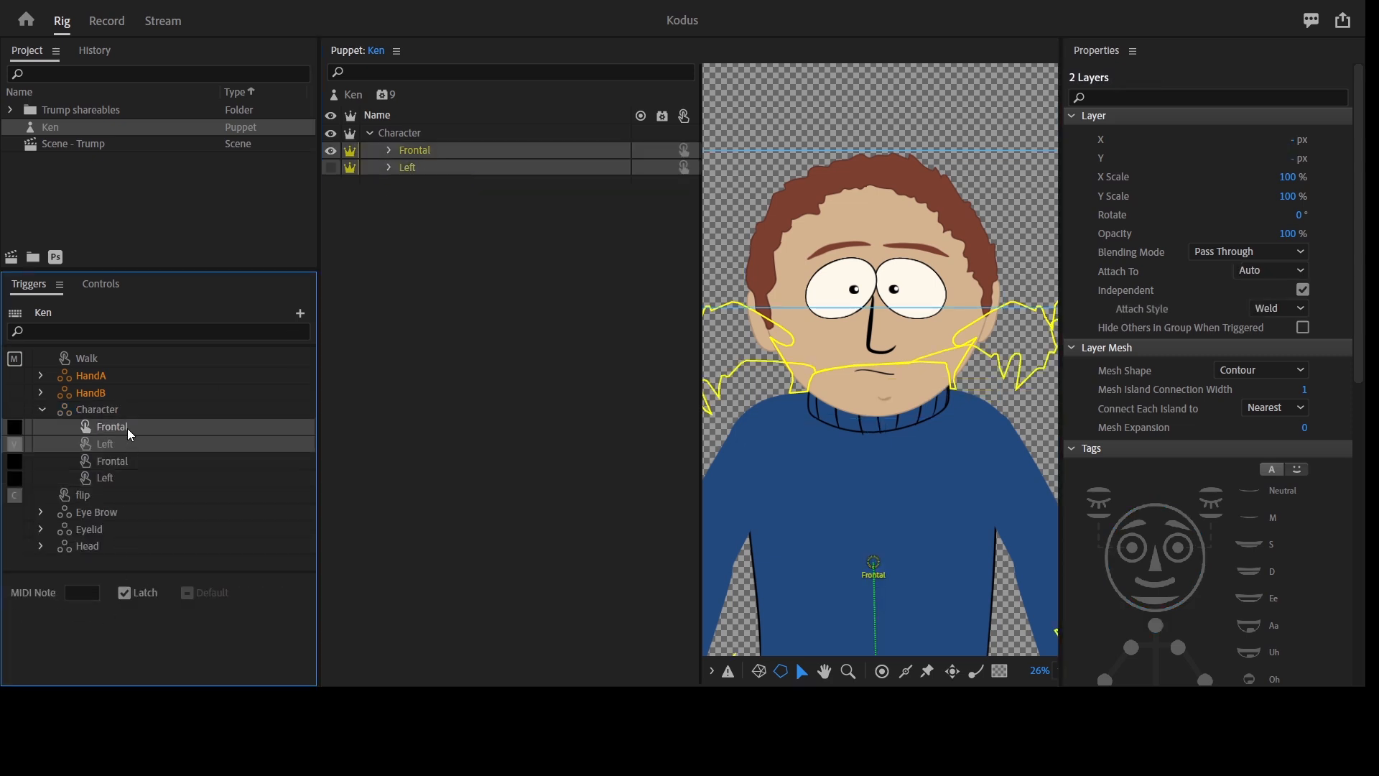
pyautogui.press('Delete')
pyautogui.click(123, 443)
pyautogui.keyDown('shift'); pyautogui.click(123, 429); pyautogui.keyUp('shift')
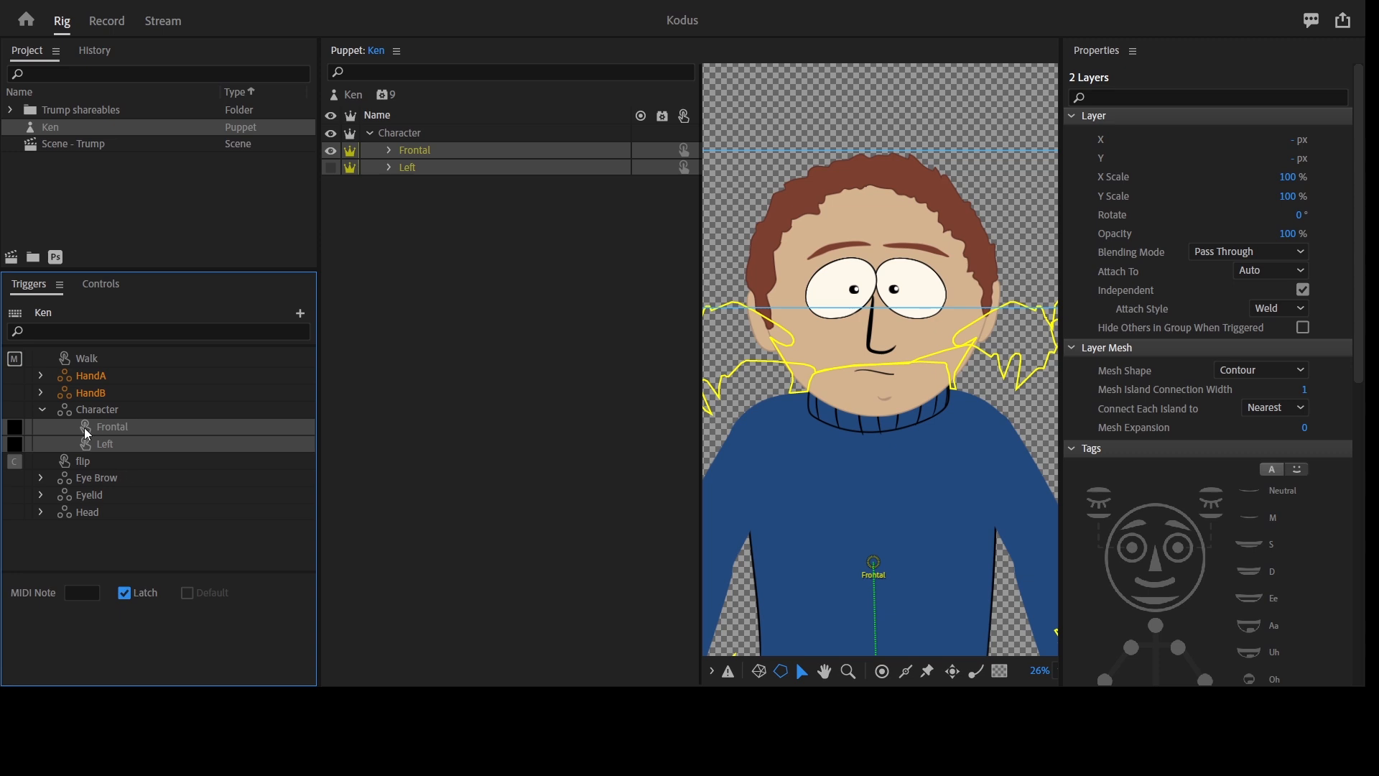
pyautogui.press('Delete')
# Look through the broken HandA triggers and delete the HandA and HandB swap sets
pyautogui.click(40, 375)
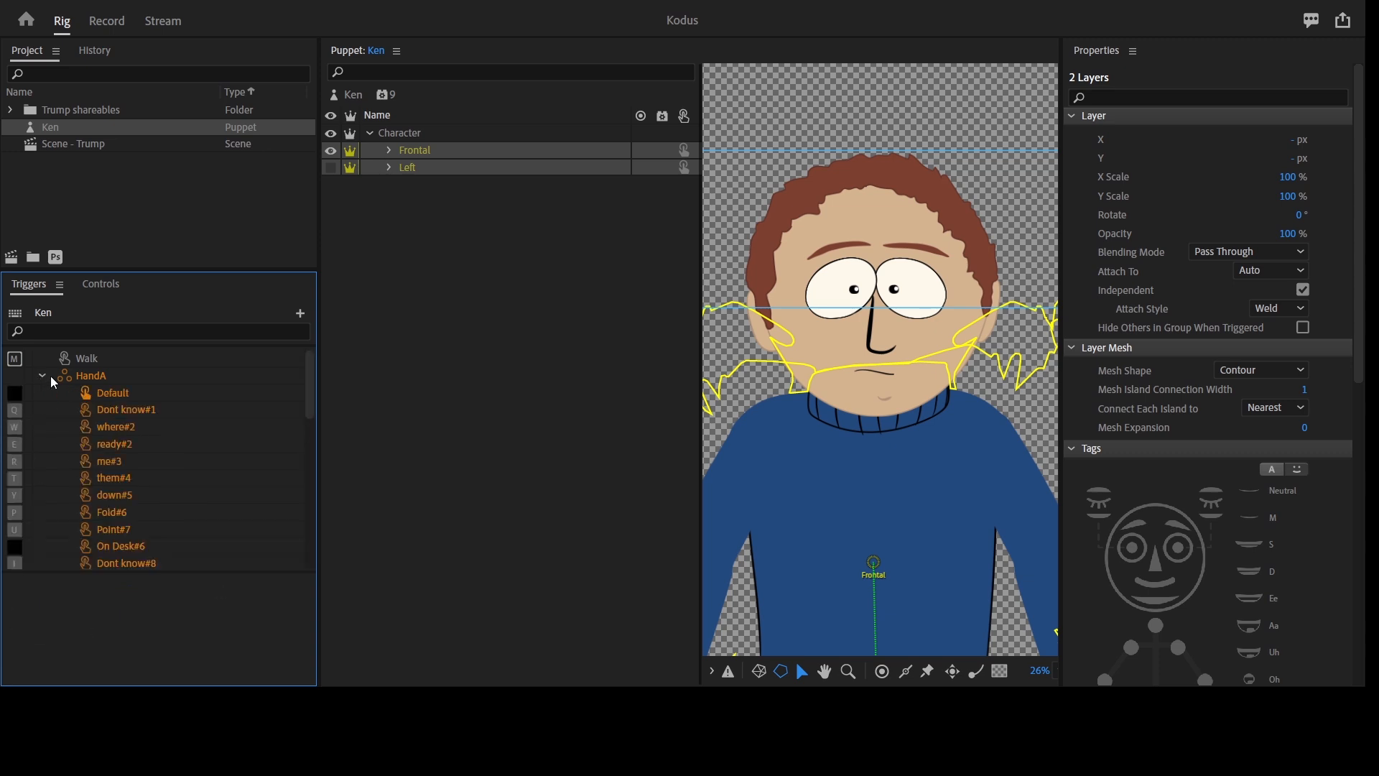
pyautogui.click(40, 376)
pyautogui.click(40, 376)
pyautogui.click(155, 414)
pyautogui.click(40, 376)
pyautogui.click(96, 379)
pyautogui.keyDown('shift'); pyautogui.click(103, 389); pyautogui.keyUp('shift')
pyautogui.press('Delete')
# Create a swap set from the FIN group inside the Frontal view's Arm A
pyautogui.click(388, 150)
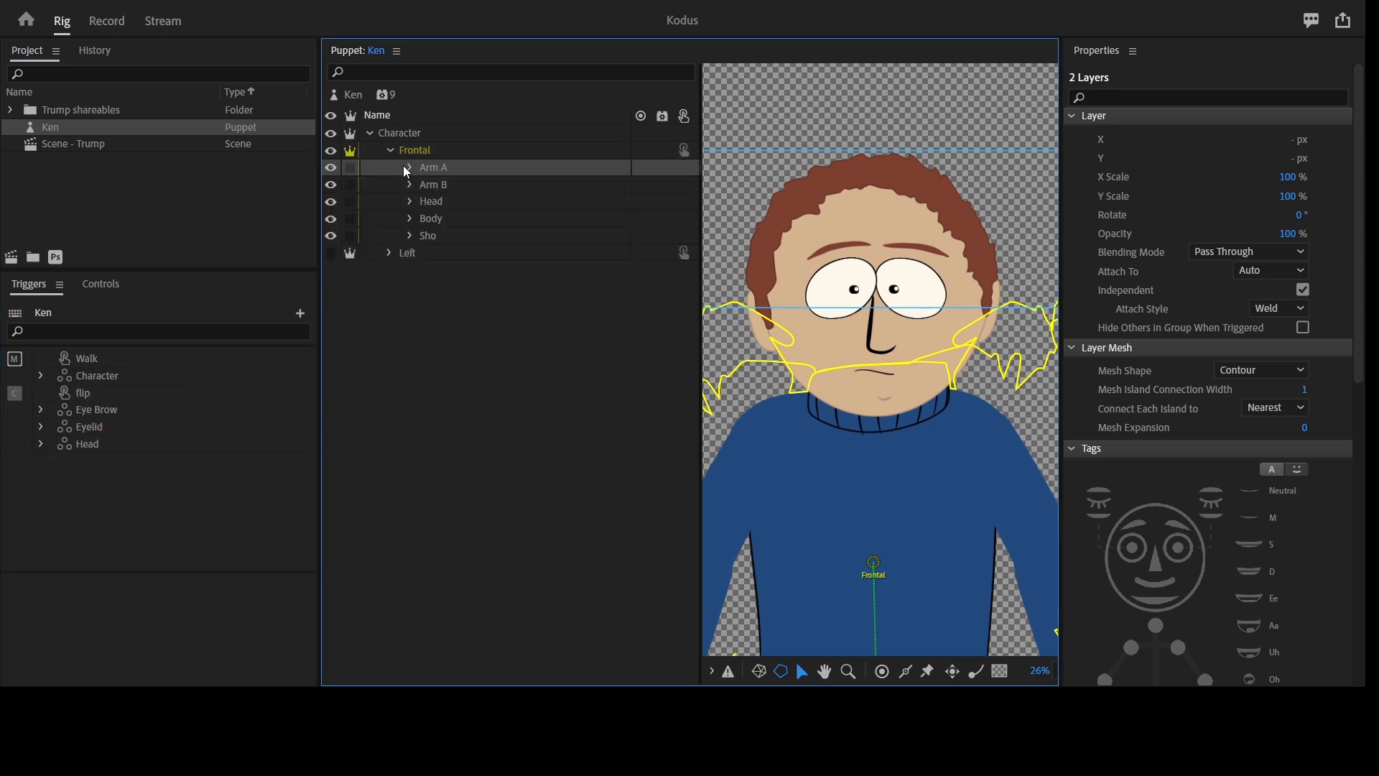
pyautogui.click(433, 185)
pyautogui.click(410, 167)
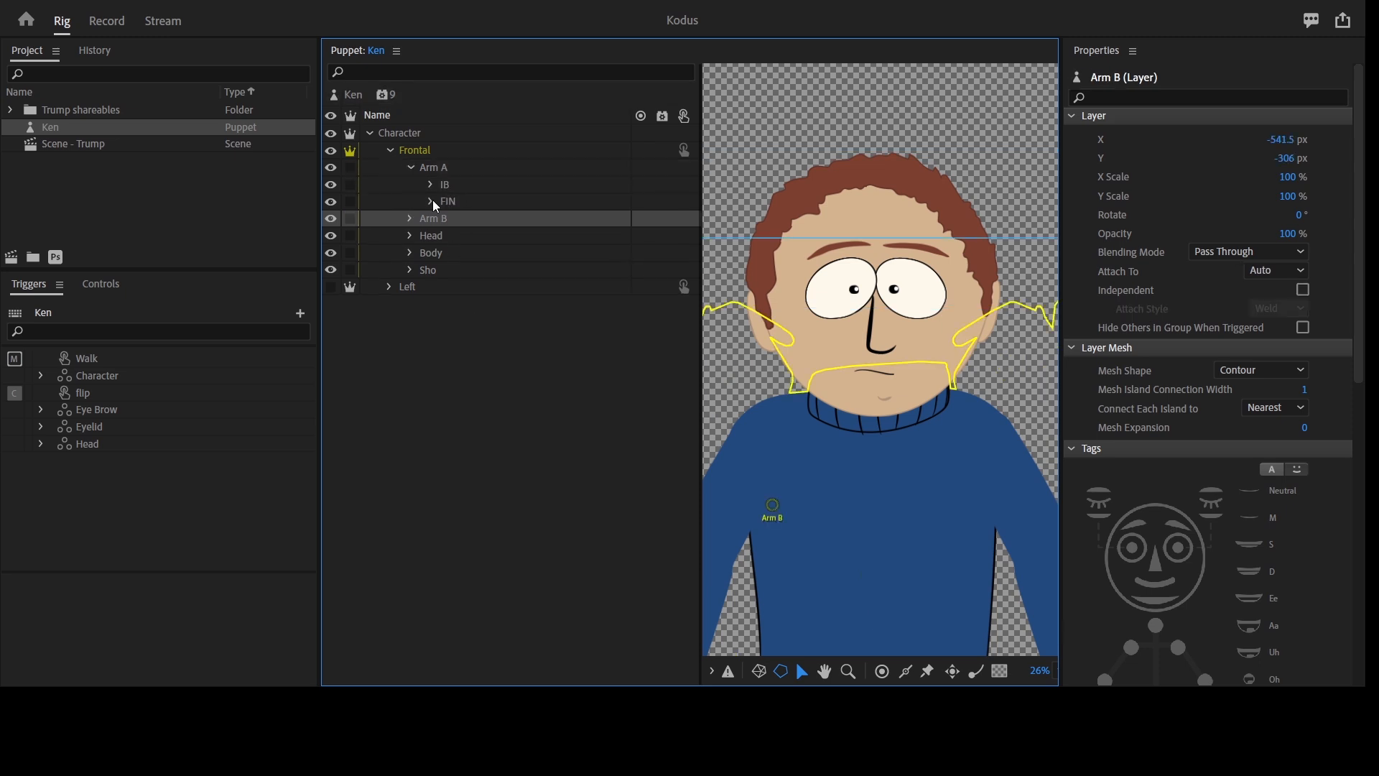
pyautogui.click(431, 202)
pyautogui.moveTo(446, 201); pyautogui.dragTo(132, 646)
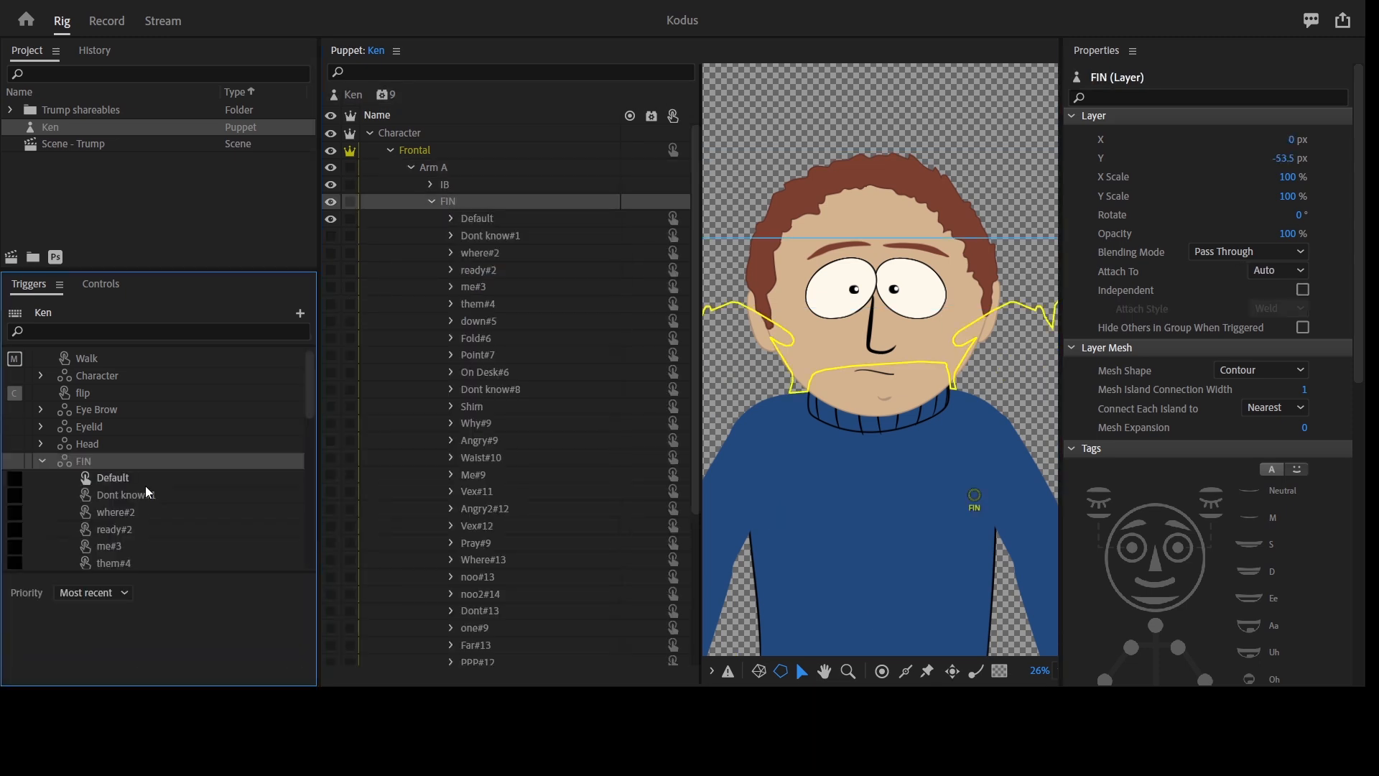
# Enable Latch for all FIN triggers, from Default through Point Cross#15
pyautogui.scroll(-10, 144, 492)
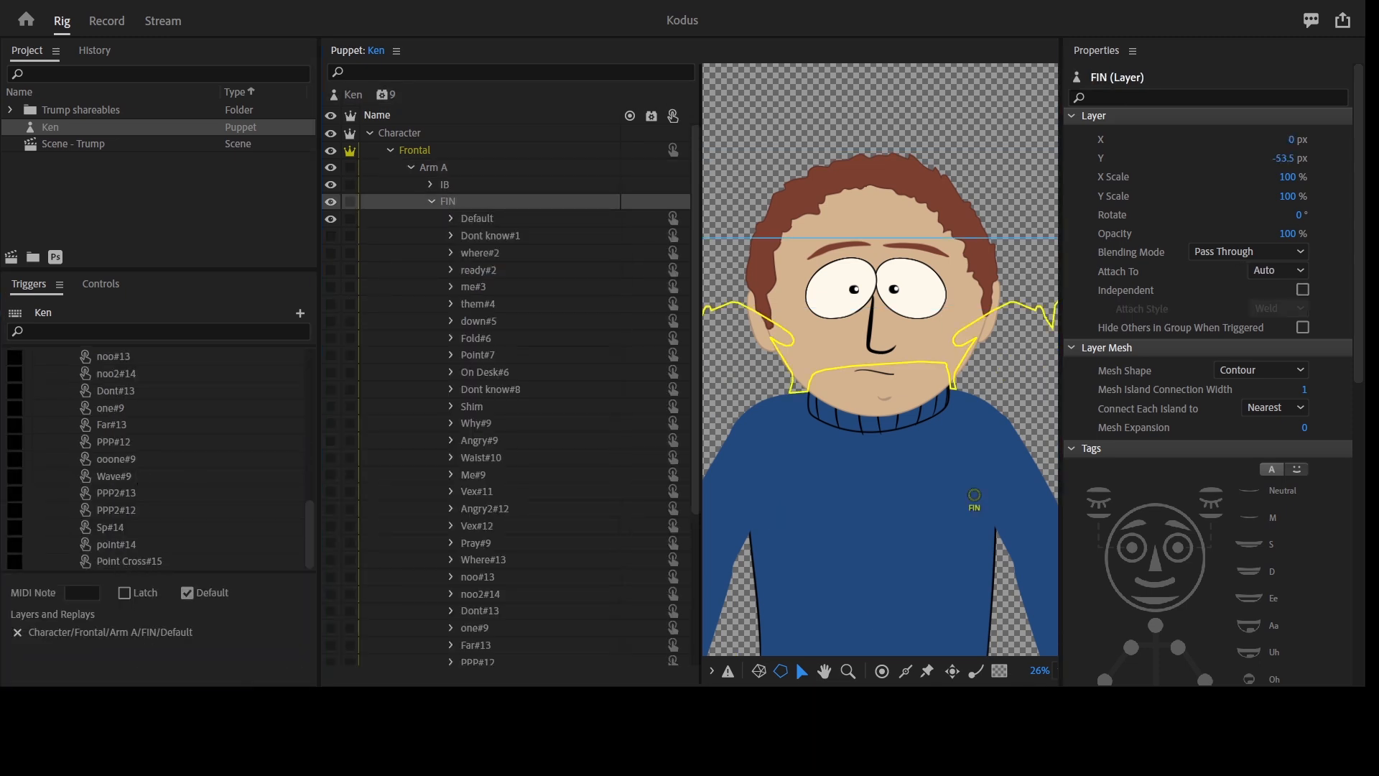
pyautogui.click(157, 564)
pyautogui.scroll(8, 130, 460)
pyautogui.keyDown('shift'); pyautogui.click(128, 413); pyautogui.keyUp('shift')
pyautogui.click(124, 592)
# Assign keys Q, W, E, R, T and Y to the FIN triggers Dont know#1, where#2, ready#2, me#3, them#4 and down#5
pyautogui.click(16, 428)
pyautogui.write('q')
pyautogui.click(14, 442)
pyautogui.write('w')
pyautogui.click(16, 459)
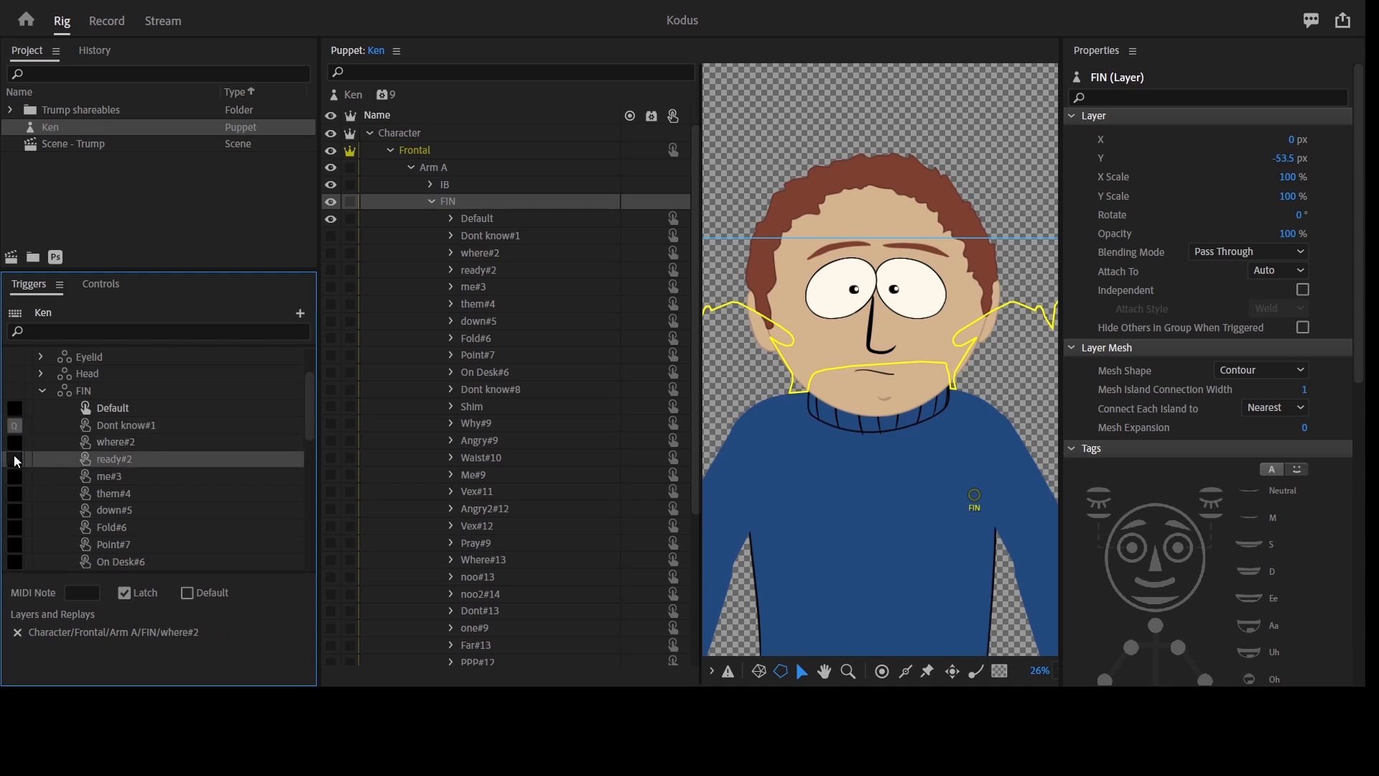
pyautogui.write('e')
pyautogui.click(14, 476)
pyautogui.write('r')
pyautogui.click(13, 494)
pyautogui.write('ty')
# Assign keys P, U and I to Fold#6, Point#7 and On Desk#6, and rename the FIN swap set Hand A
pyautogui.click(14, 528)
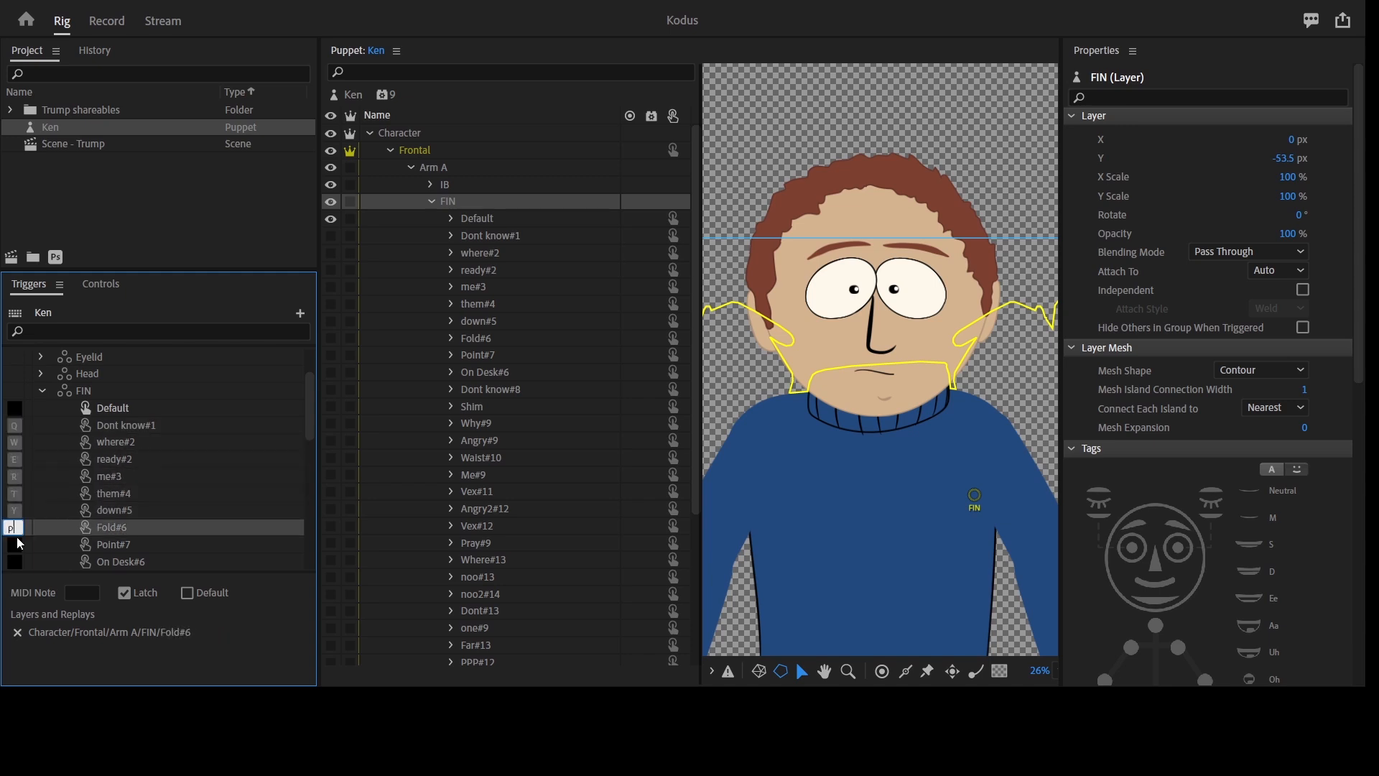
pyautogui.write('p')
pyautogui.click(14, 544)
pyautogui.write('u')
pyautogui.click(14, 561)
pyautogui.scroll(-2, 144, 510)
pyautogui.write('i')
pyautogui.scroll(5, 178, 472)
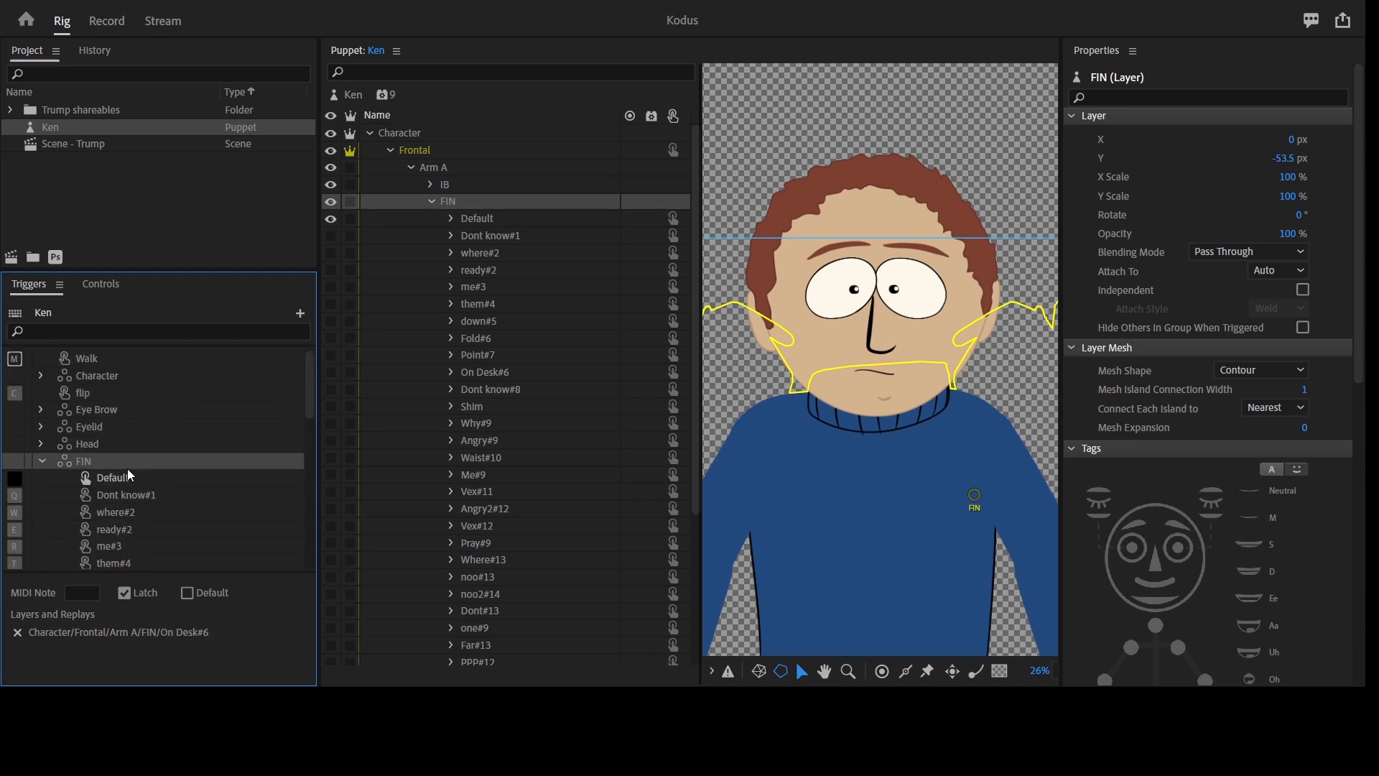
pyautogui.click(129, 477)
# Add Arm A's IB layers #1 to #5 to the Hand A triggers with the matching numbers
pyautogui.click(430, 201)
pyautogui.click(431, 185)
pyautogui.click(471, 220)
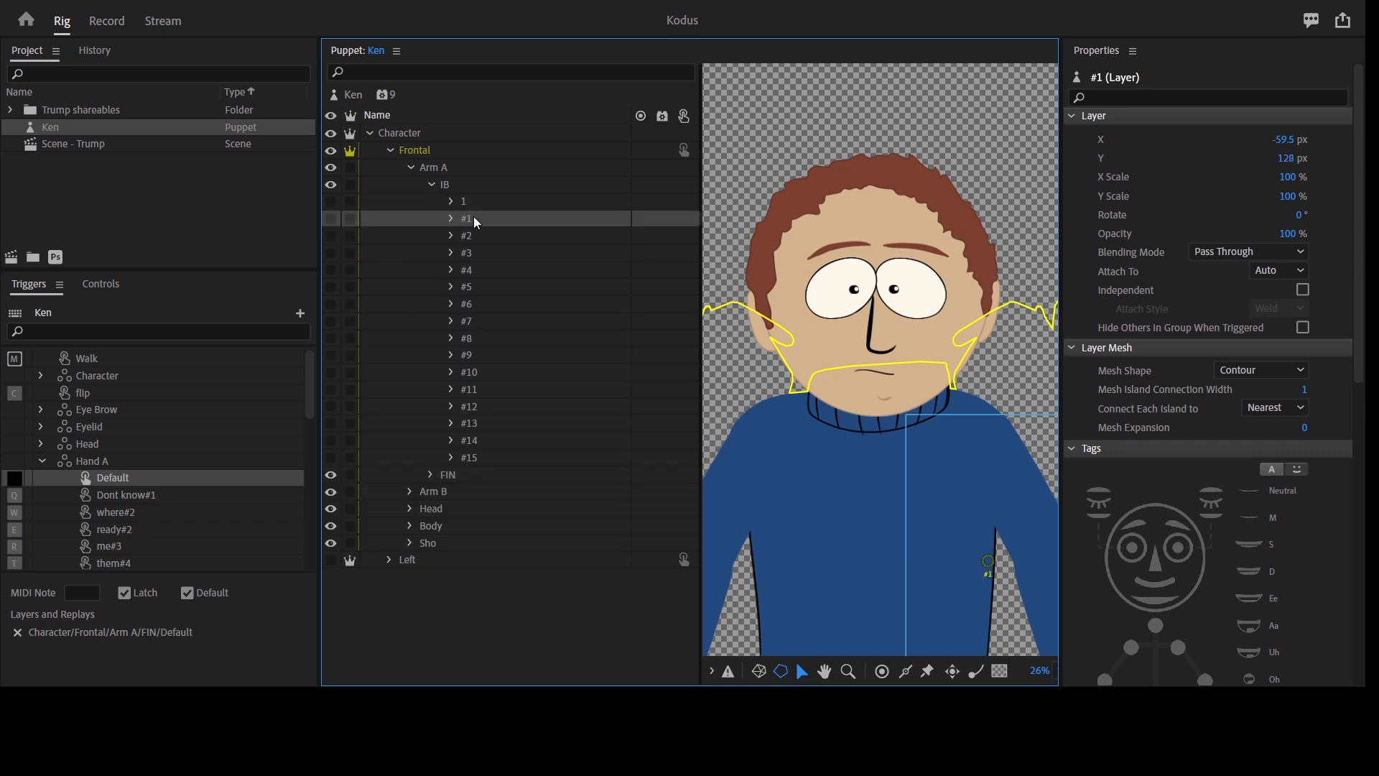
pyautogui.moveTo(471, 220); pyautogui.dragTo(215, 498)
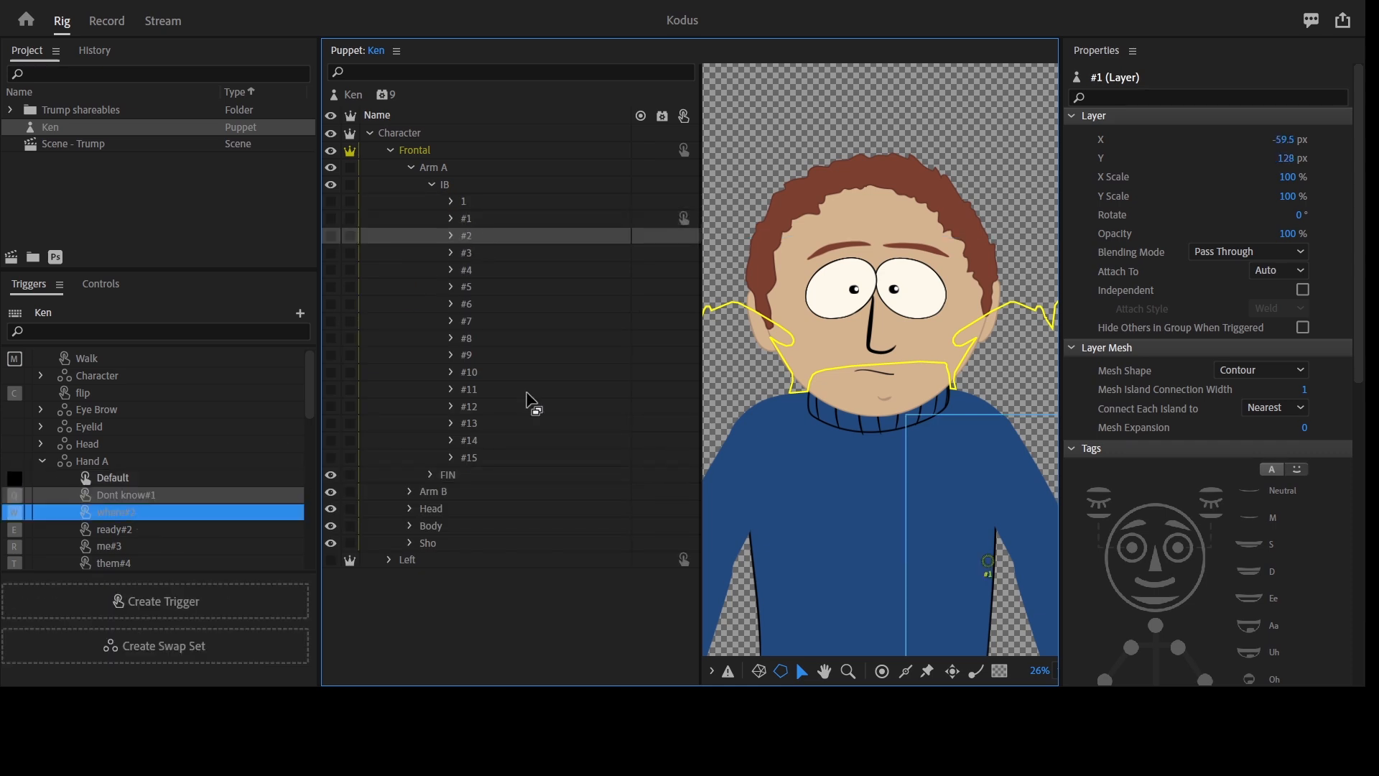
pyautogui.click(496, 236)
pyautogui.moveTo(496, 261); pyautogui.dragTo(142, 411)
pyautogui.scroll(-3, 255, 470)
pyautogui.moveTo(467, 287); pyautogui.dragTo(142, 427)
# Add IB layers #6, #7 and #8 to their matching Hand A triggers, and #9 to Why#9
pyautogui.moveTo(467, 304); pyautogui.dragTo(142, 443)
pyautogui.moveTo(467, 321); pyautogui.dragTo(148, 462)
pyautogui.moveTo(467, 338); pyautogui.dragTo(477, 309)
pyautogui.moveTo(477, 304); pyautogui.dragTo(142, 478)
pyautogui.moveTo(467, 337); pyautogui.dragTo(163, 500)
pyautogui.moveTo(467, 357); pyautogui.dragTo(115, 530)
pyautogui.scroll(-3, 174, 495)
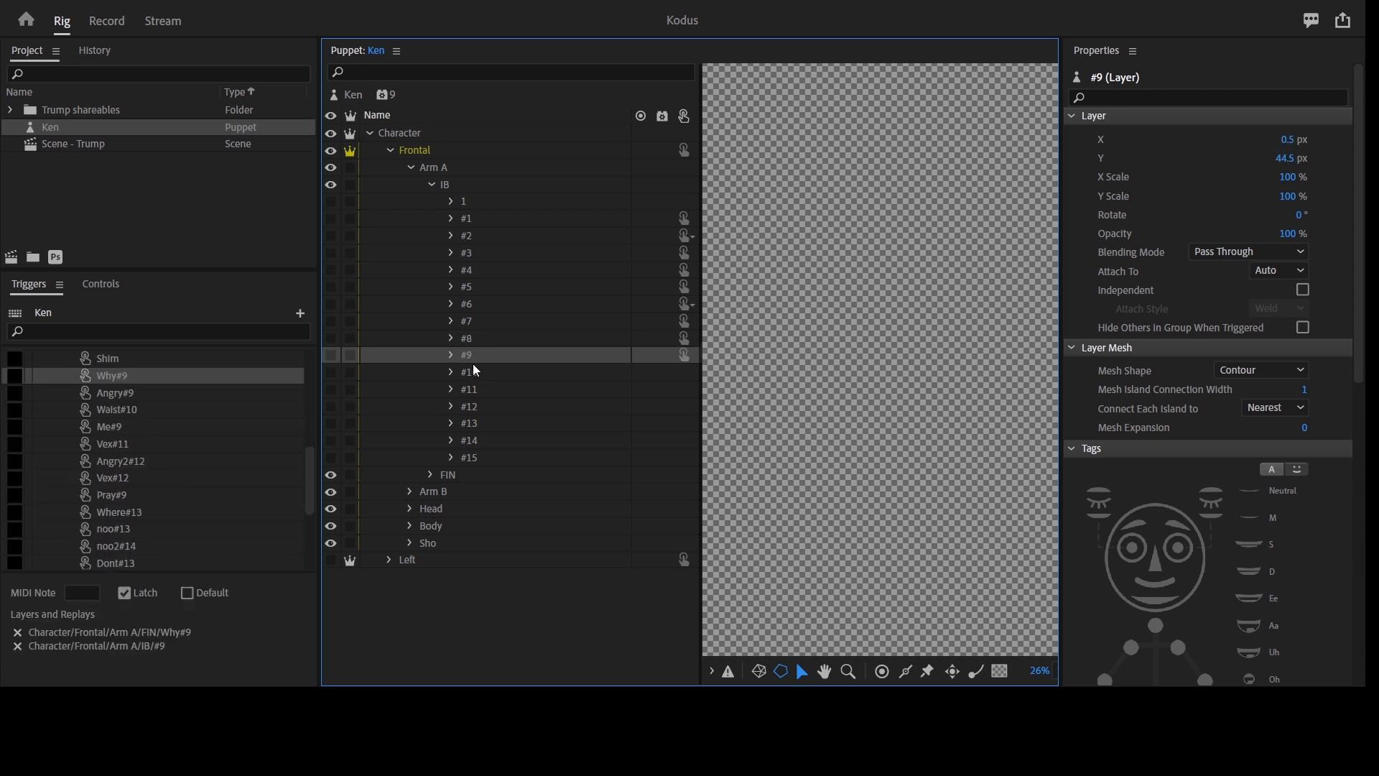
# Add IB layers #9 to #12 to the same-numbered Hand A triggers from Angry#9 through Pray#9
pyautogui.moveTo(472, 364); pyautogui.dragTo(142, 394)
pyautogui.moveTo(468, 372); pyautogui.dragTo(161, 411)
pyautogui.click(178, 429)
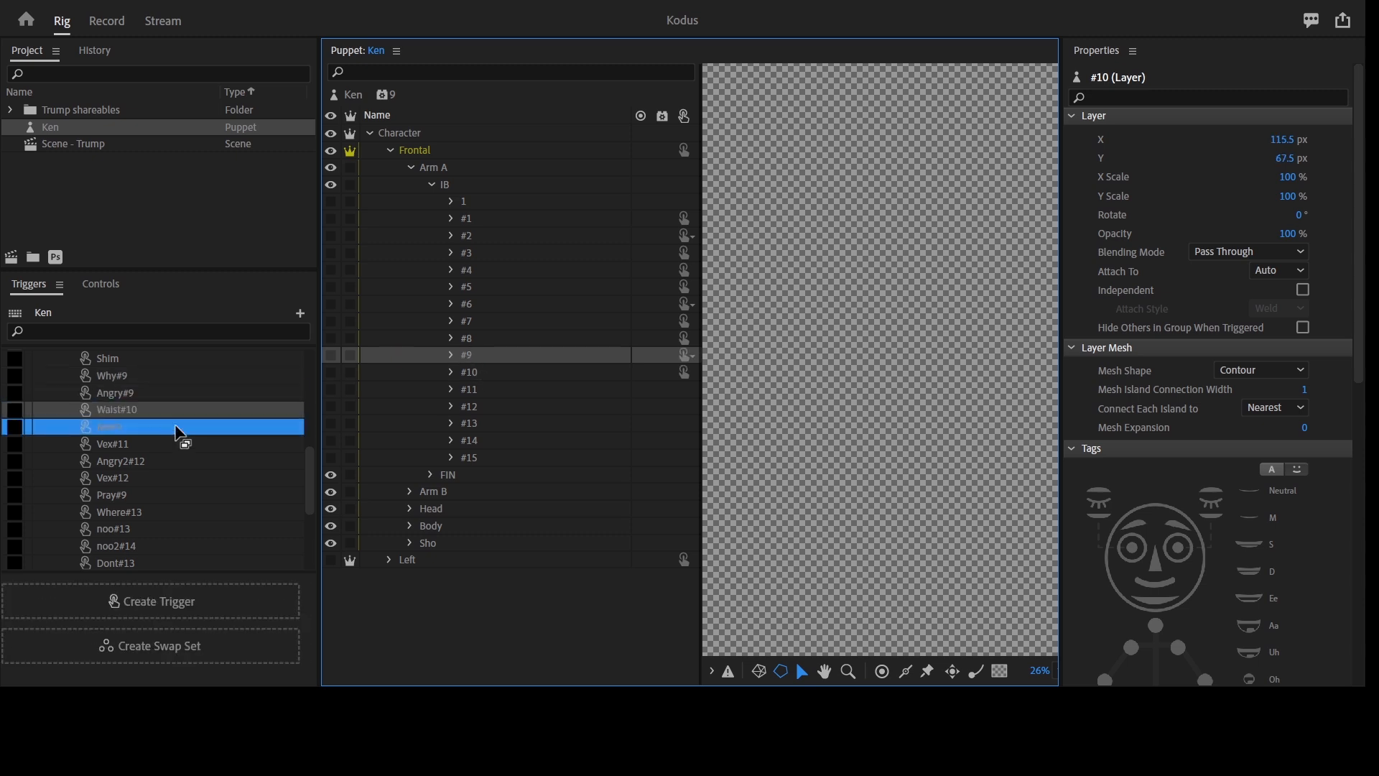
pyautogui.moveTo(476, 392); pyautogui.dragTo(148, 465)
pyautogui.moveTo(470, 420); pyautogui.dragTo(176, 485)
pyautogui.moveTo(471, 355); pyautogui.dragTo(127, 495)
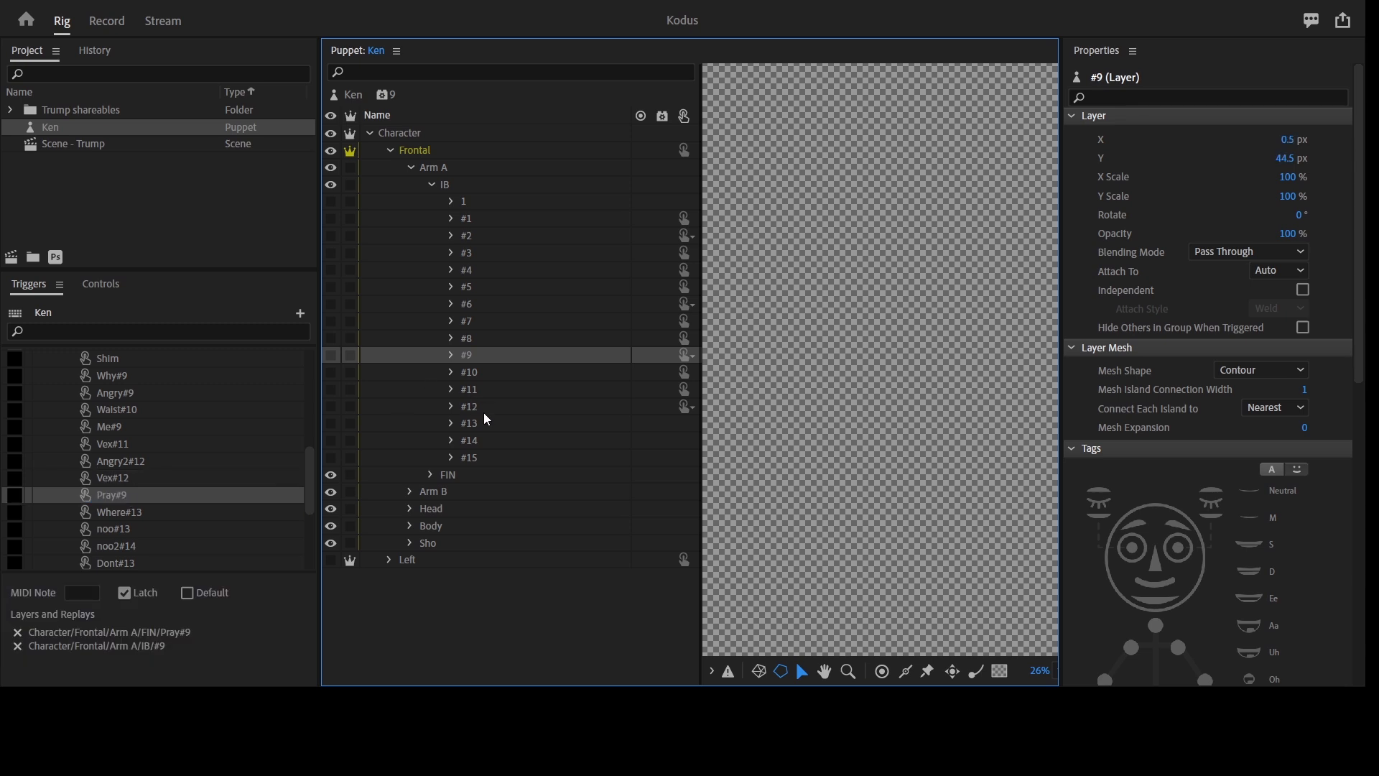
# Add IB's remaining layers, #13 to #15, to the Hand A triggers with the matching numbers
pyautogui.moveTo(469, 423); pyautogui.dragTo(153, 550)
pyautogui.moveTo(469, 457); pyautogui.dragTo(505, 462)
pyautogui.moveTo(479, 440); pyautogui.dragTo(489, 455)
pyautogui.moveTo(474, 423); pyautogui.dragTo(127, 478)
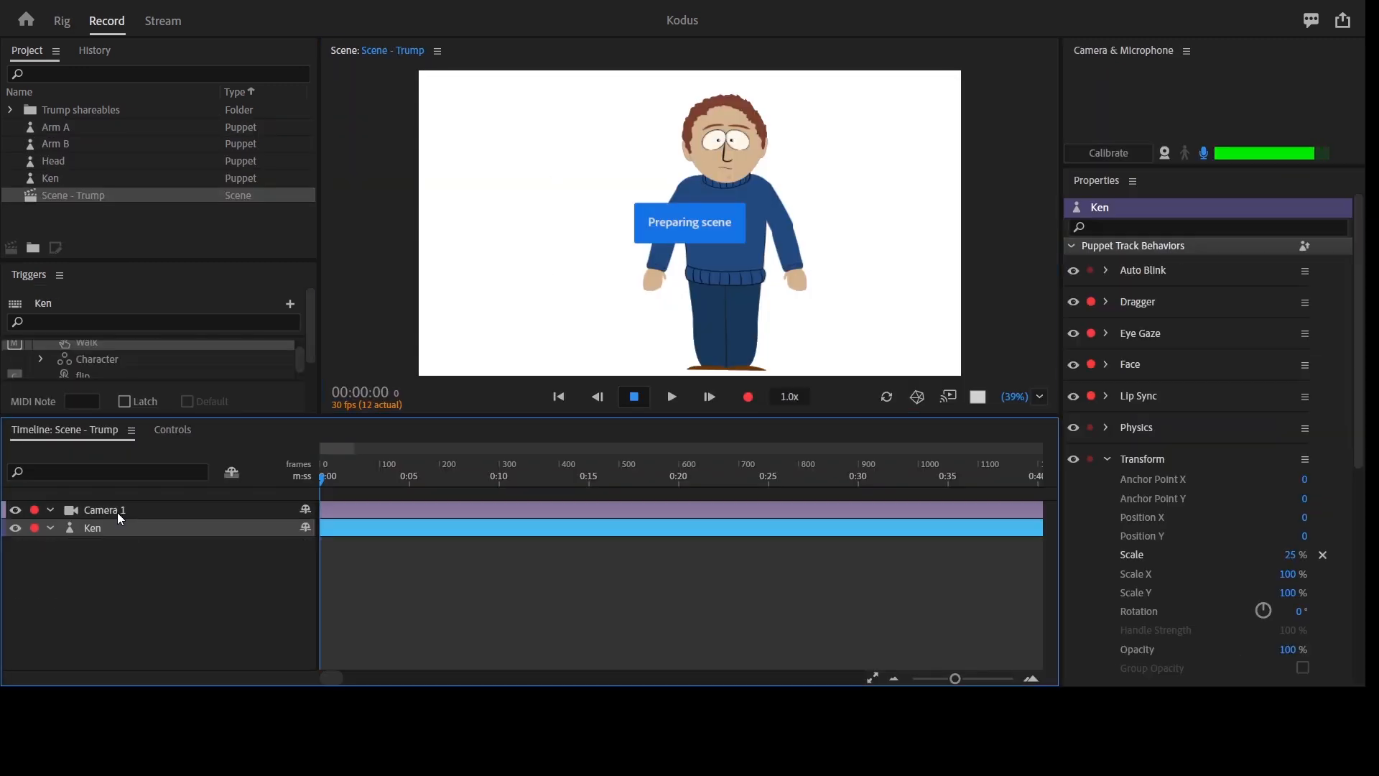
# Select the Ken track in Scene - Trump and preview the puppet's performance in the maximized scene view
pyautogui.click(118, 513)
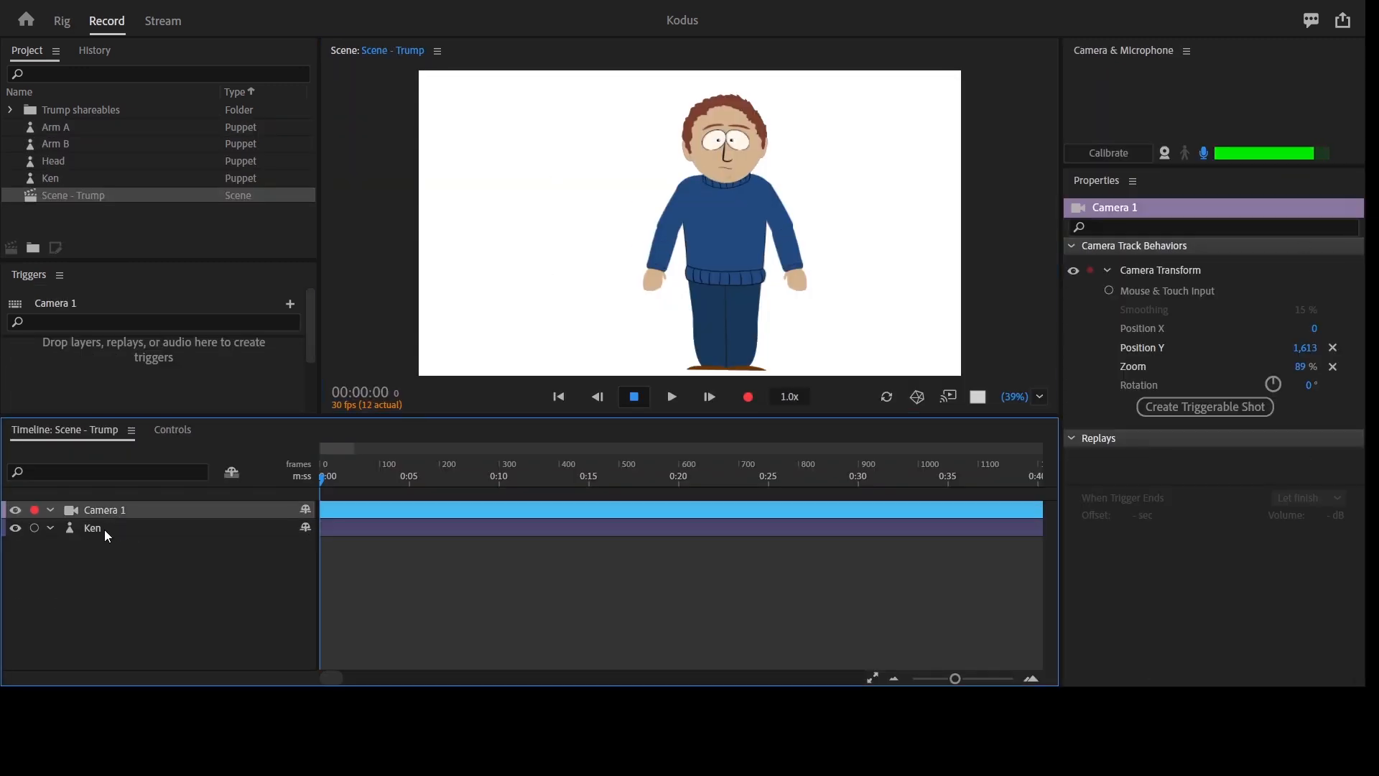
pyautogui.click(105, 530)
pyautogui.press('`')
pyautogui.press('a')
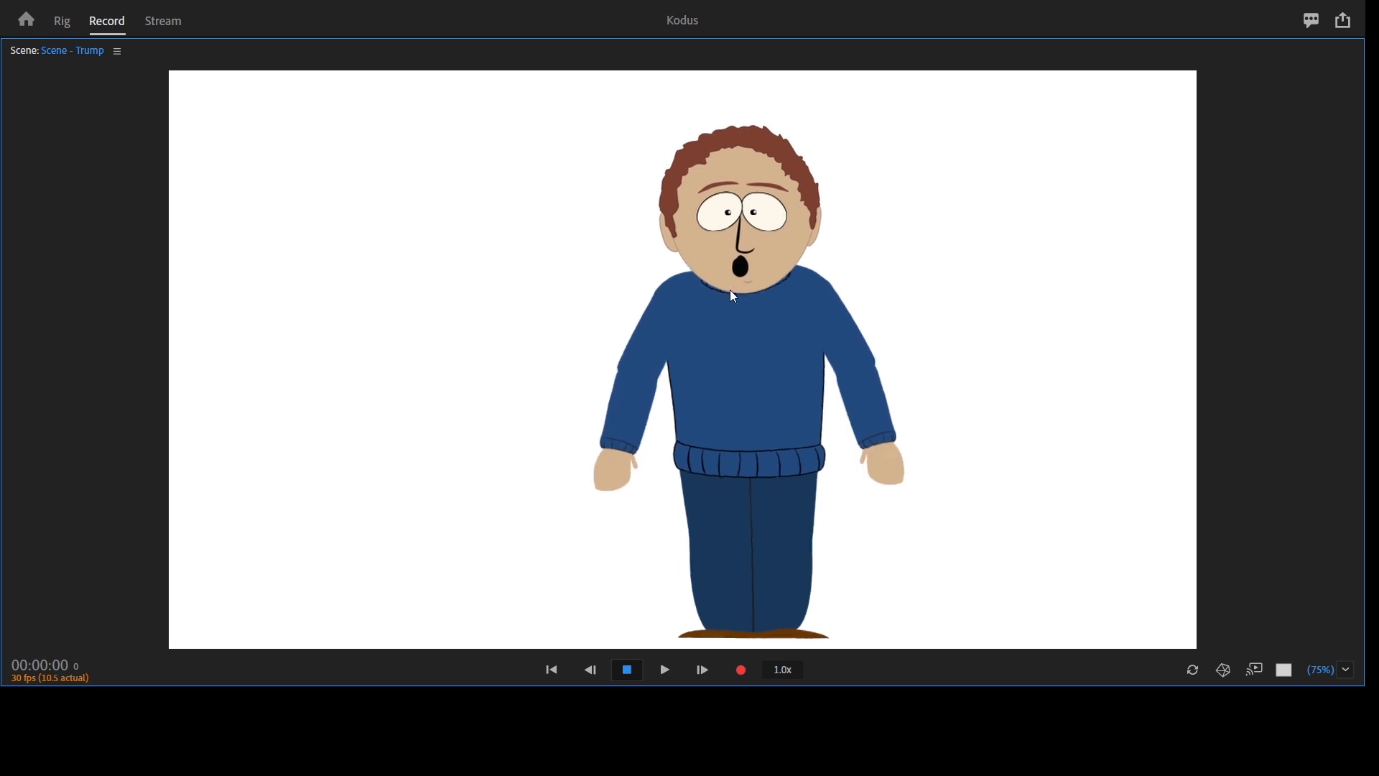
# Back in the Ken rig, tag the Frontal view's lower-leg handle as Fixed and move Frontal's origin down to the feet
pyautogui.click(62, 21)
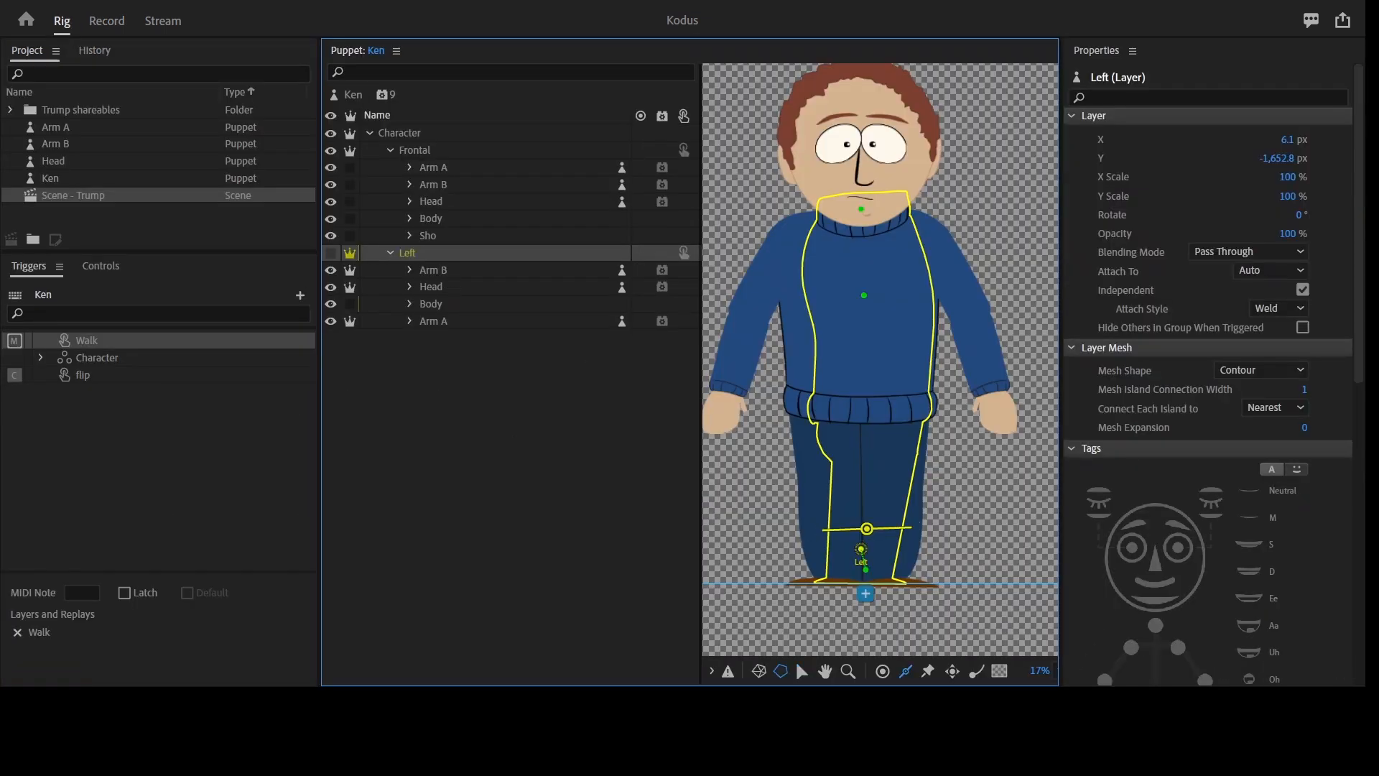
pyautogui.click(414, 150)
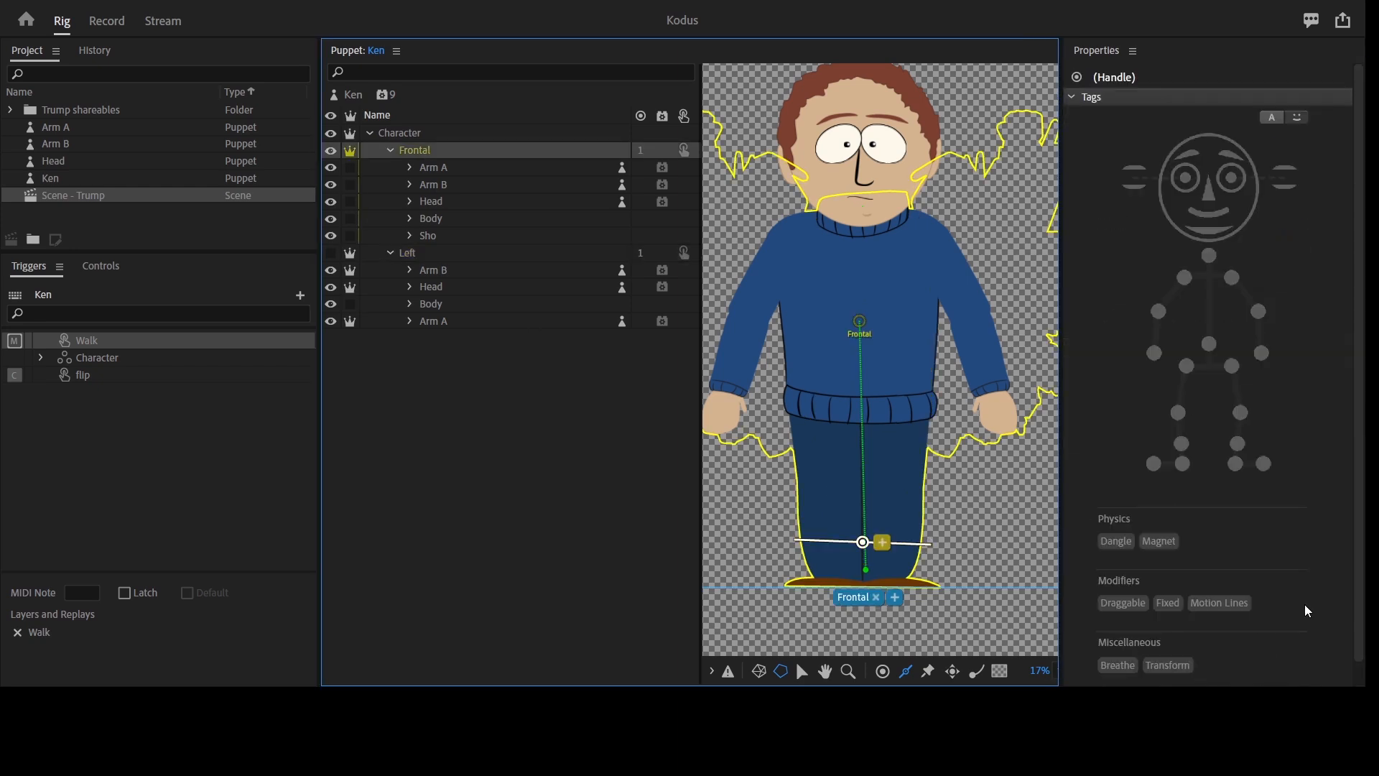
pyautogui.click(1162, 579)
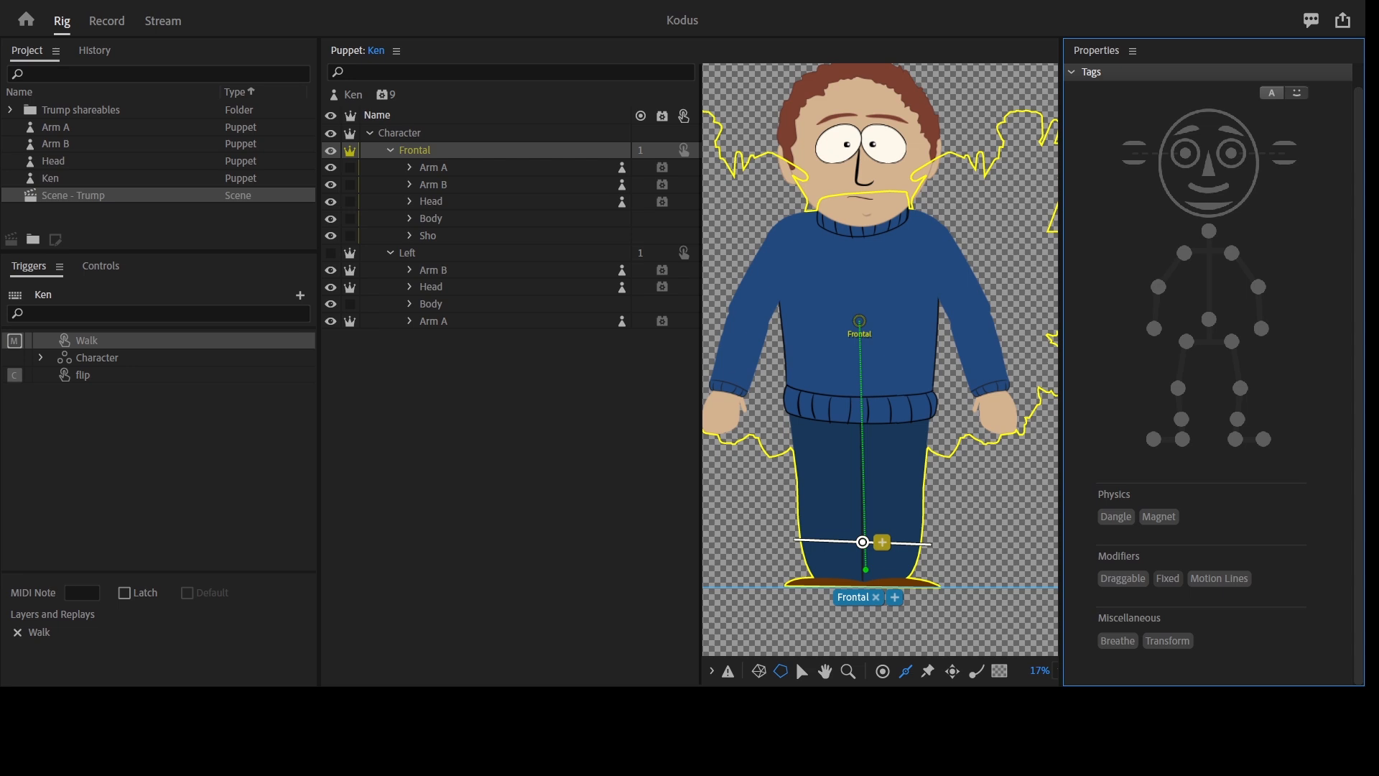
pyautogui.click(866, 570)
pyautogui.moveTo(860, 321); pyautogui.dragTo(867, 569)
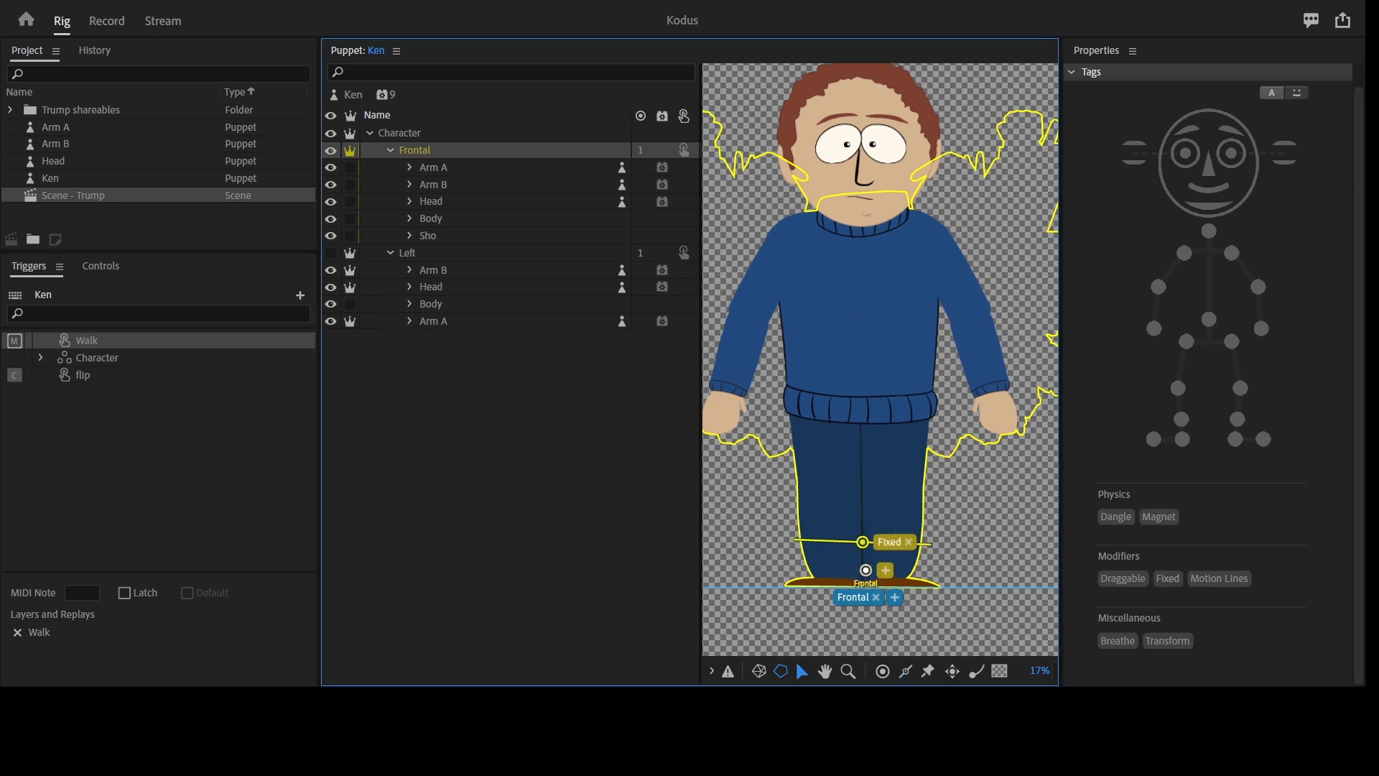